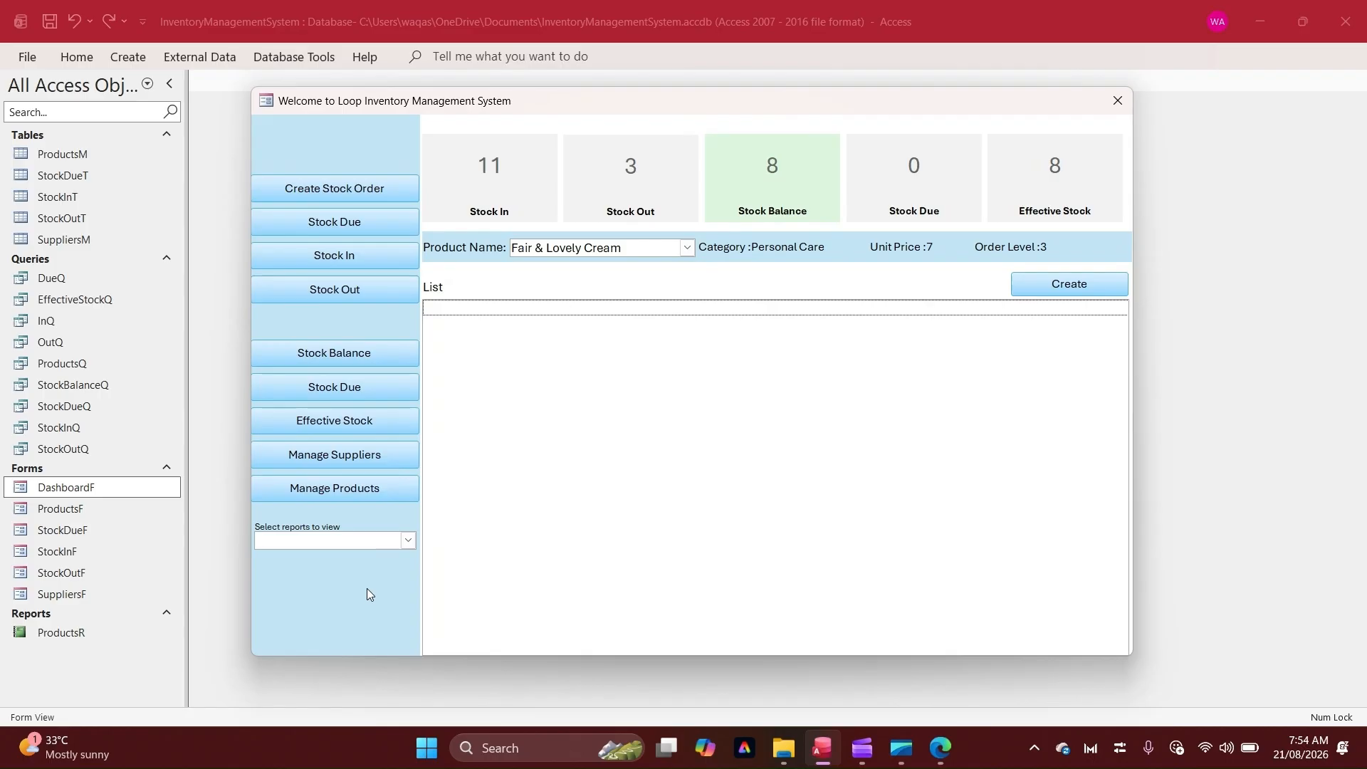
# Open the Products Report from the dashboard's report selector and scroll through its product listing
pyautogui.click(405, 542)
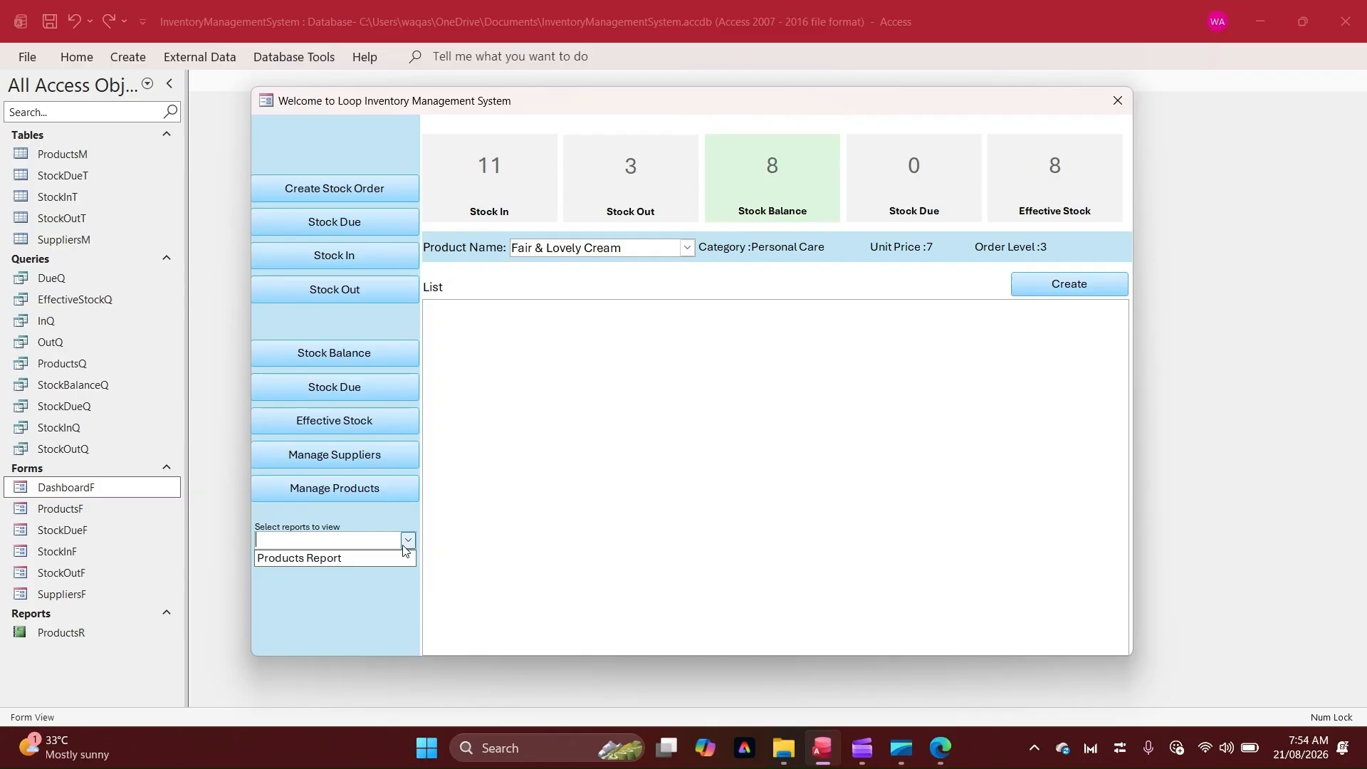
pyautogui.click(322, 559)
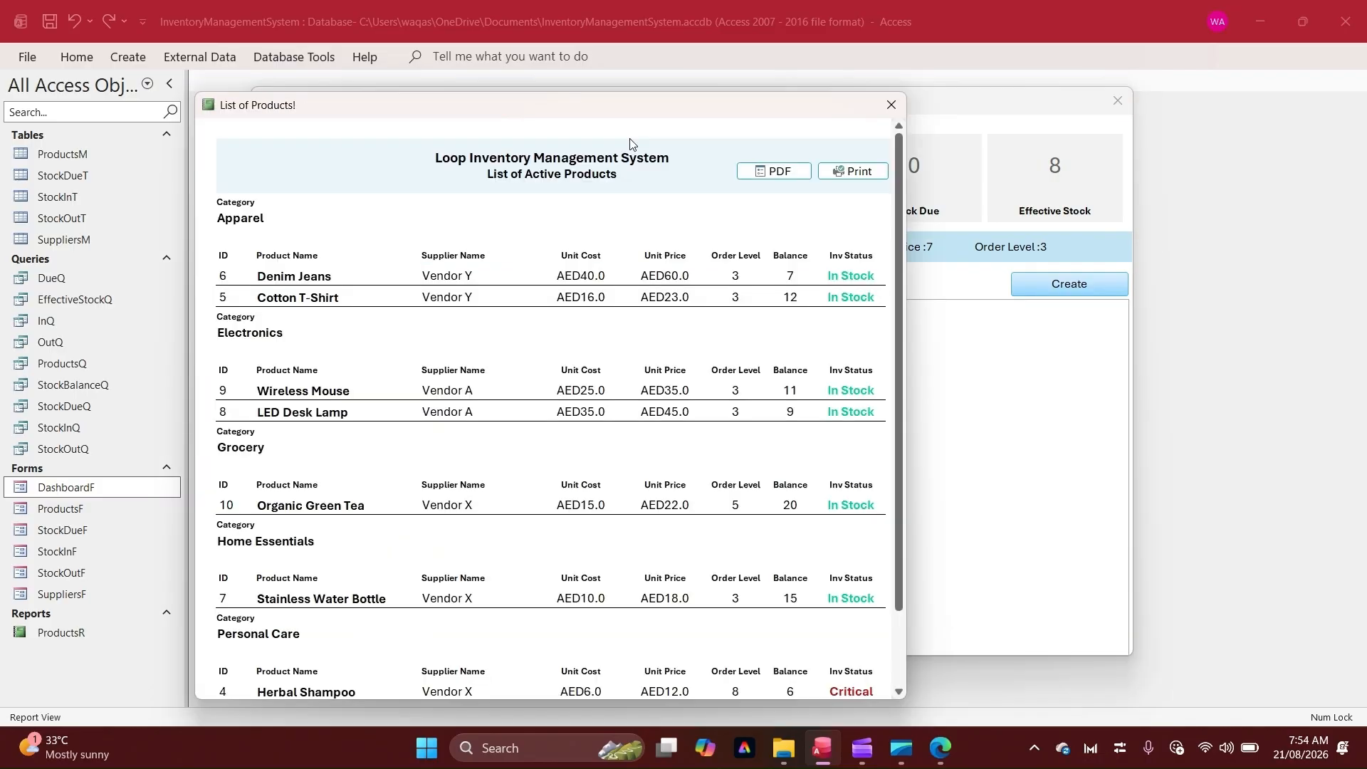
pyautogui.moveTo(629, 114); pyautogui.dragTo(794, 75)
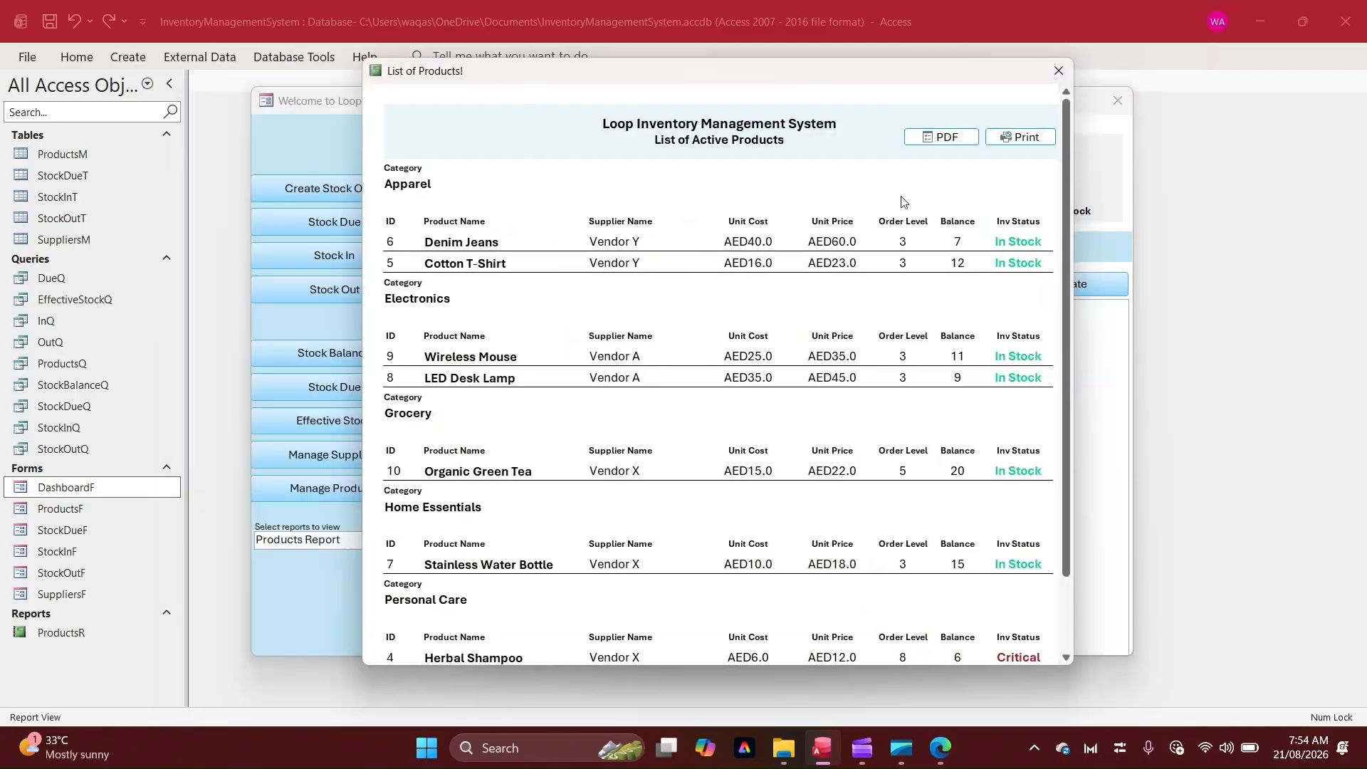
pyautogui.doubleClick(958, 241)
pyautogui.moveTo(1042, 245); pyautogui.dragTo(943, 245)
pyautogui.click(951, 107)
pyautogui.scroll(-1, 807, 505)
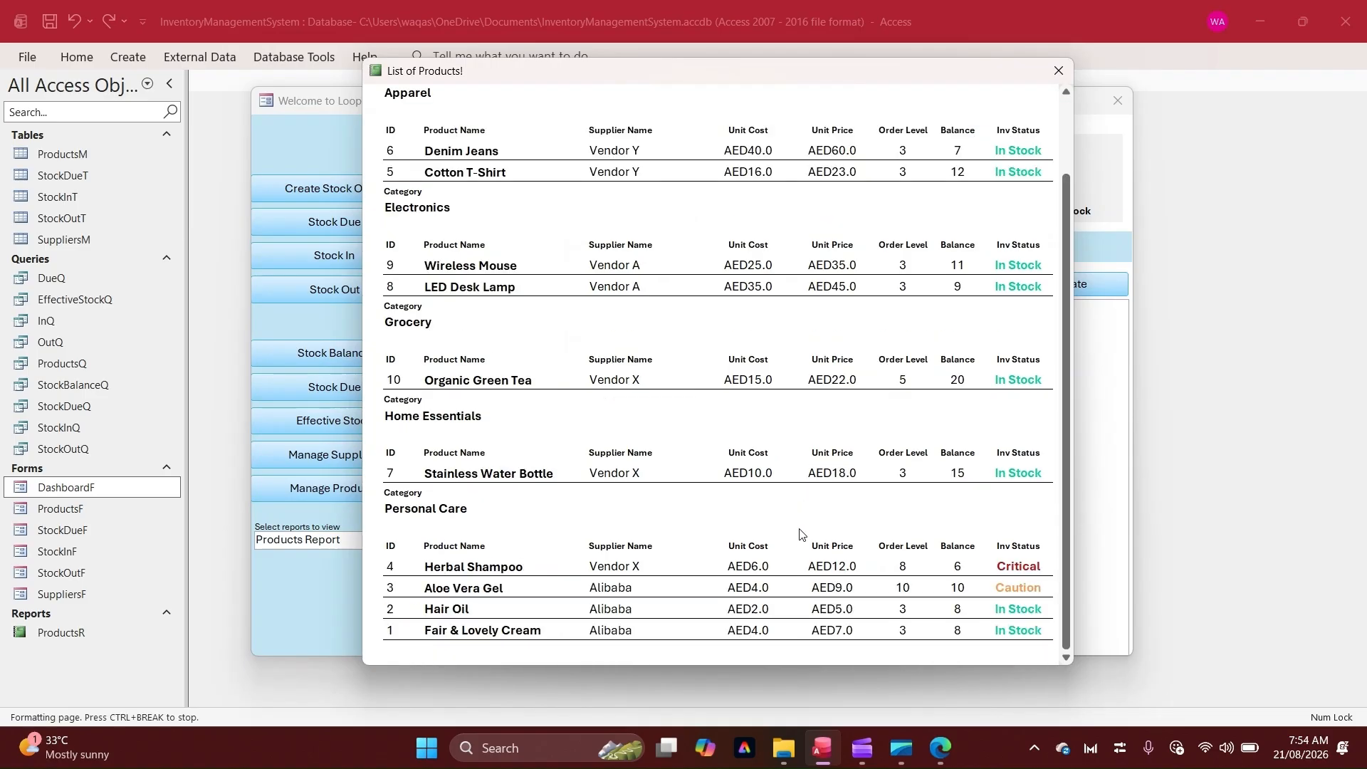
pyautogui.scroll(1, 803, 534)
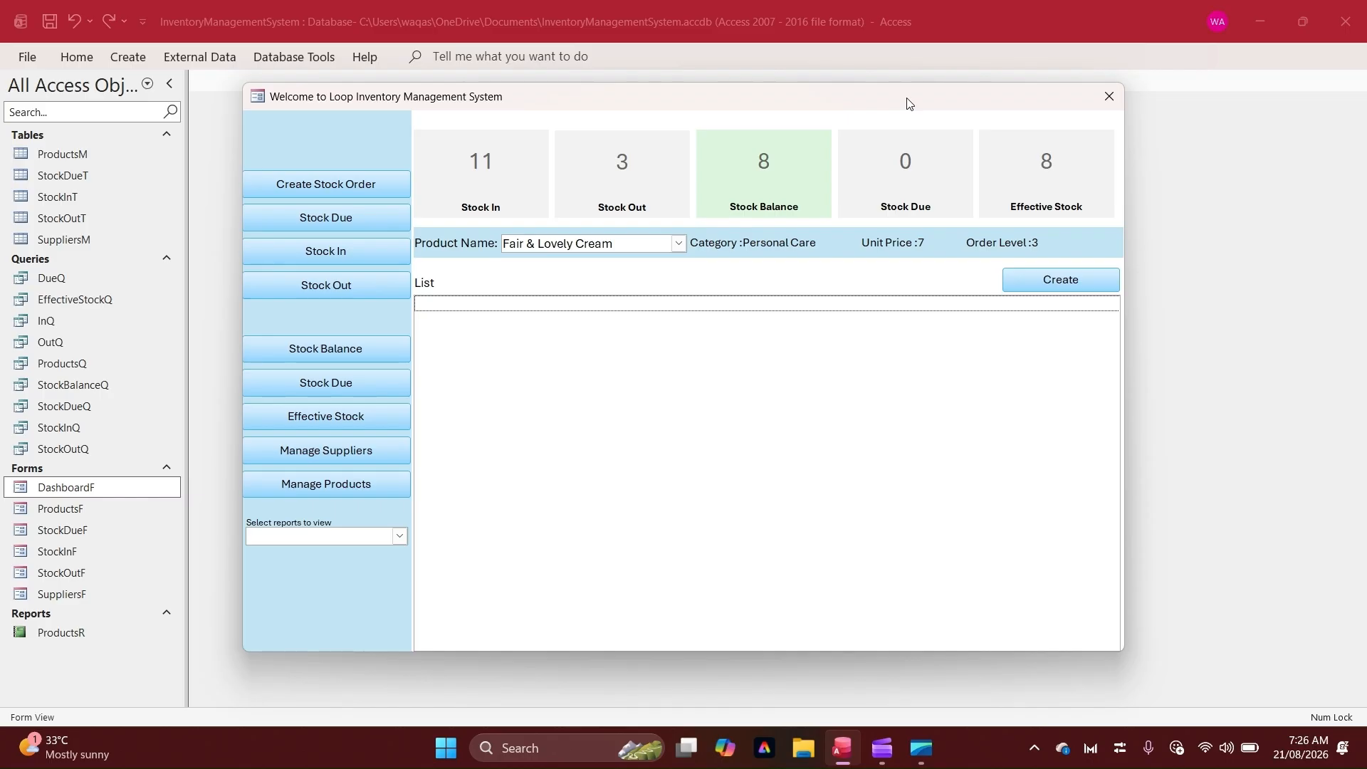
# Open the Products Report again from the dashboard, switch it to Design view, and close the dashboard form
pyautogui.click(403, 541)
pyautogui.click(388, 549)
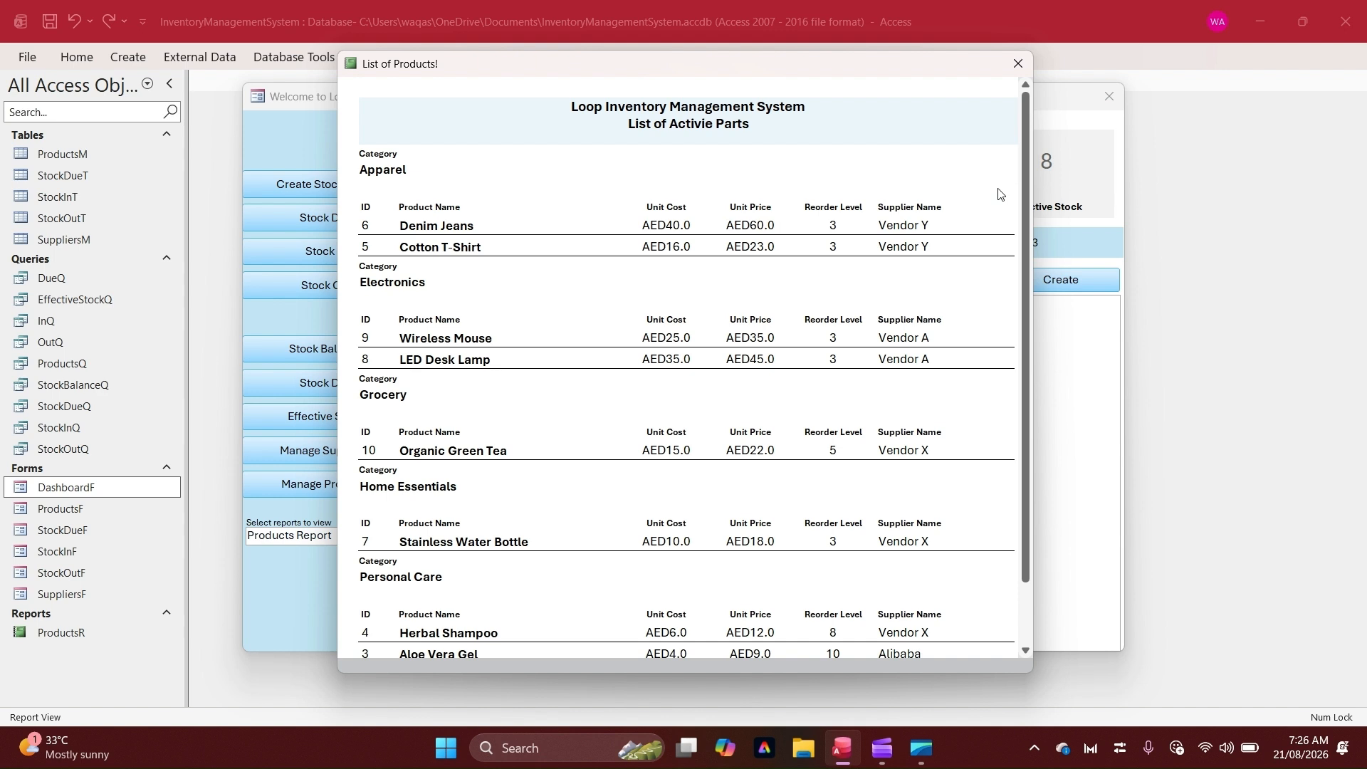
pyautogui.rightClick(867, 112)
pyautogui.click(841, 170)
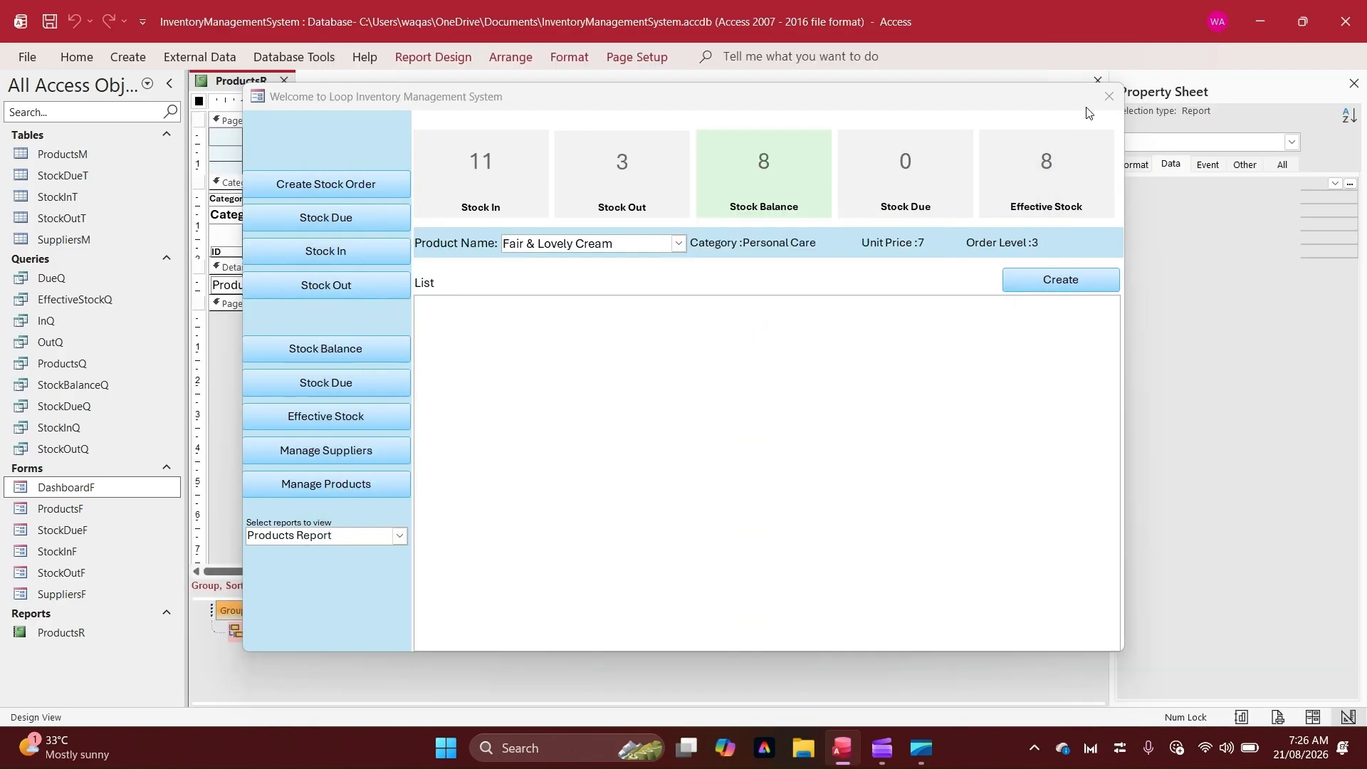
pyautogui.click(1108, 96)
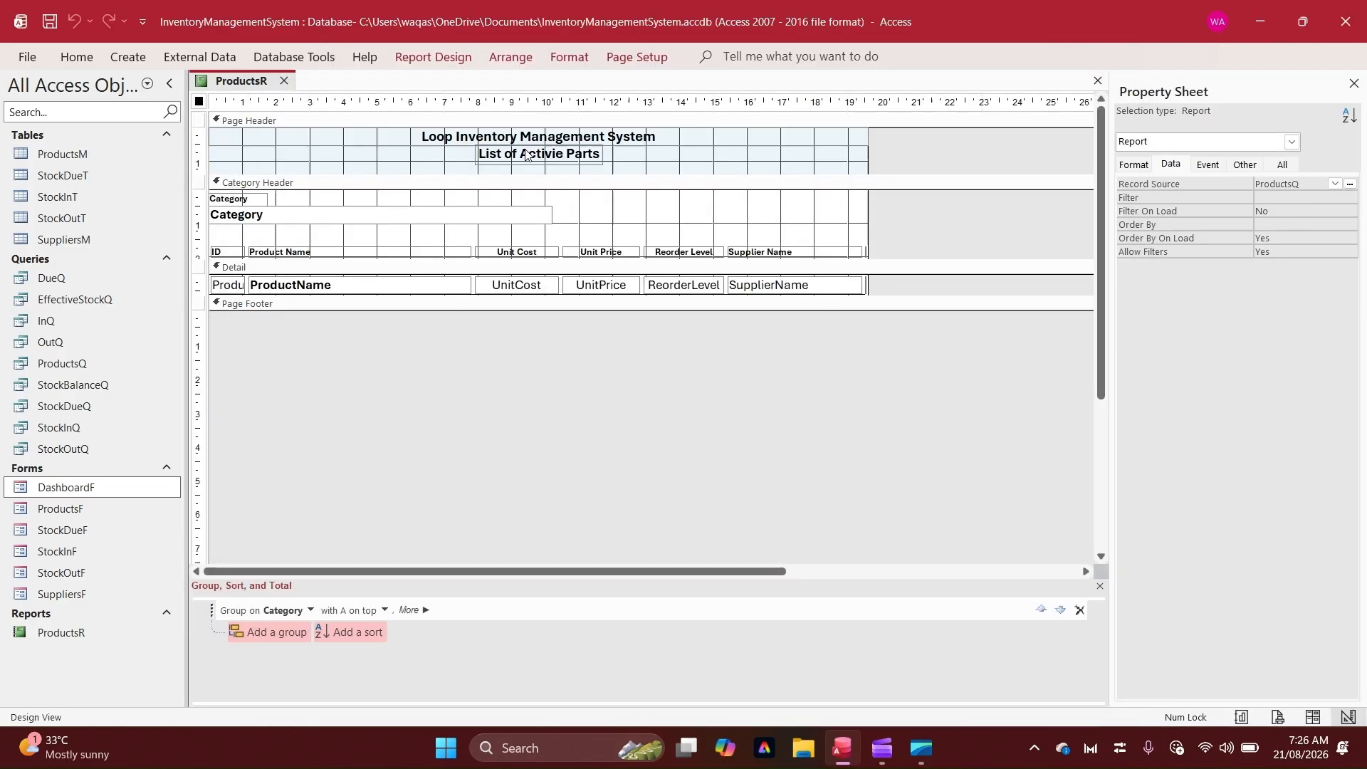
# Change the subtitle label's caption ending from Parts to Products so it reads List of Activie Products
pyautogui.click(570, 158)
pyautogui.click(1134, 165)
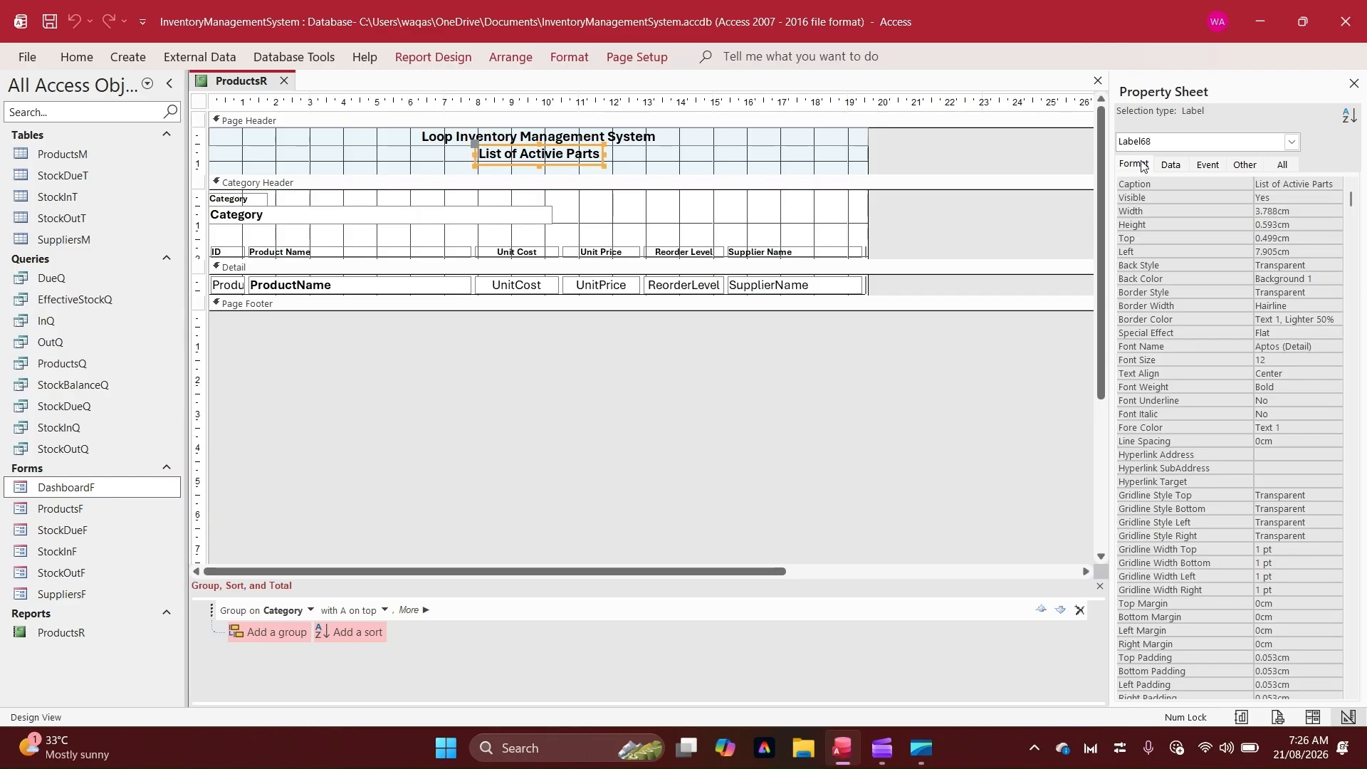
pyautogui.doubleClick(1331, 184)
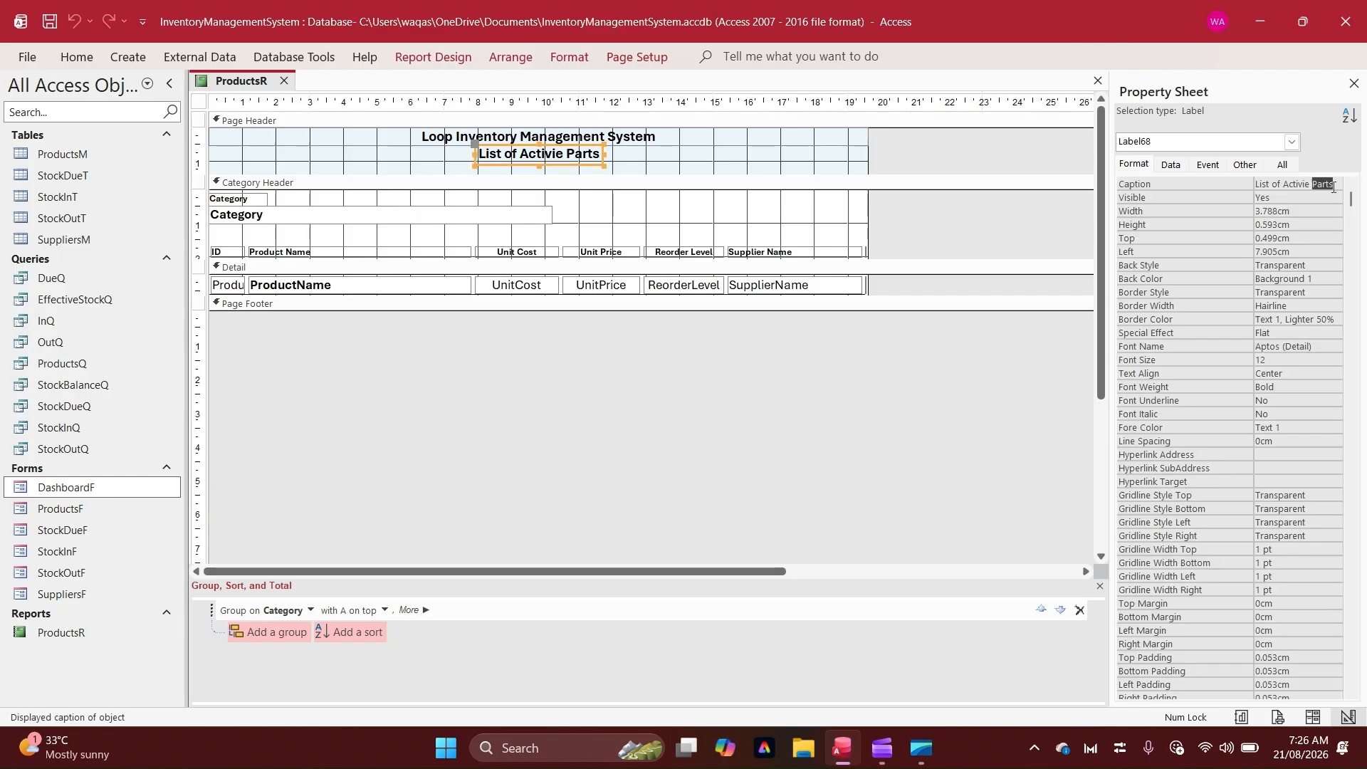
pyautogui.write('Products')
pyautogui.press('Return')
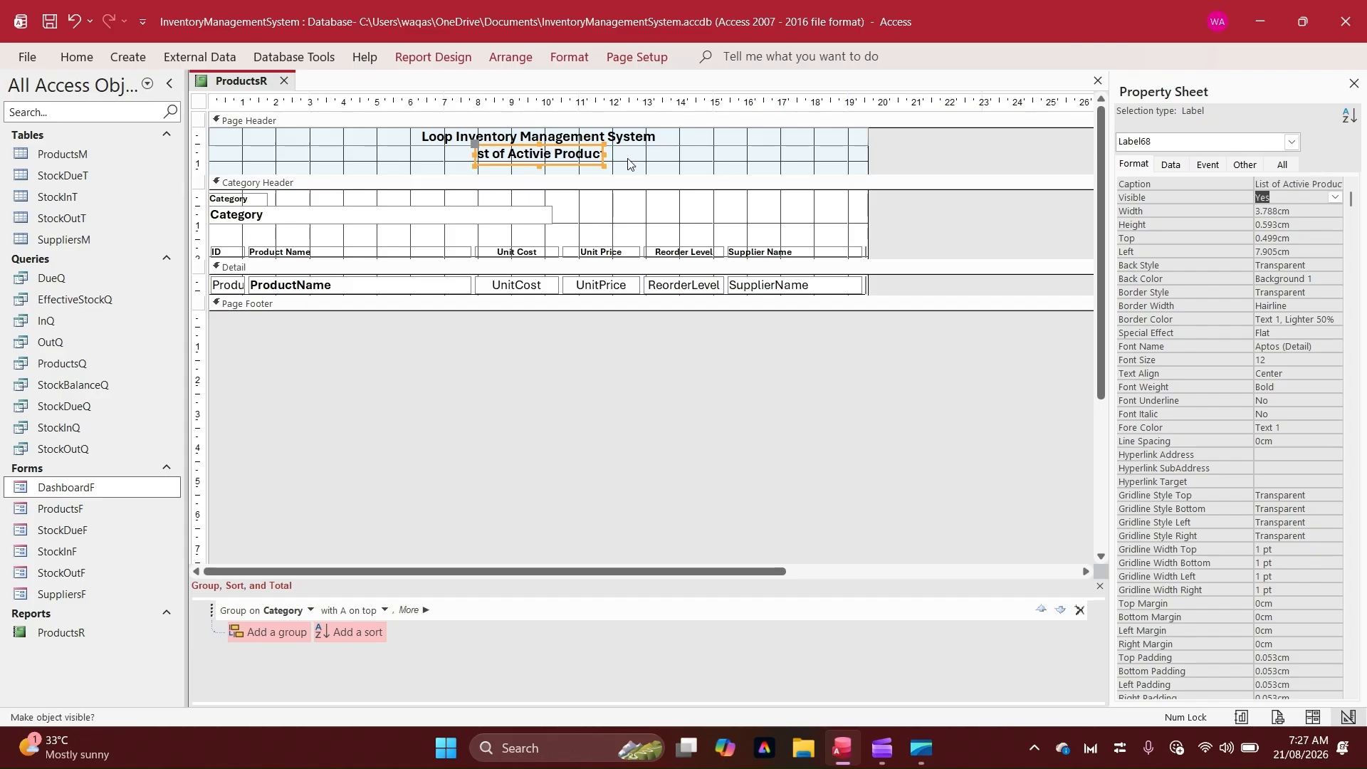
# Widen the subtitle label so it spans the full report width from the left edge
pyautogui.moveTo(604, 153); pyautogui.dragTo(868, 153)
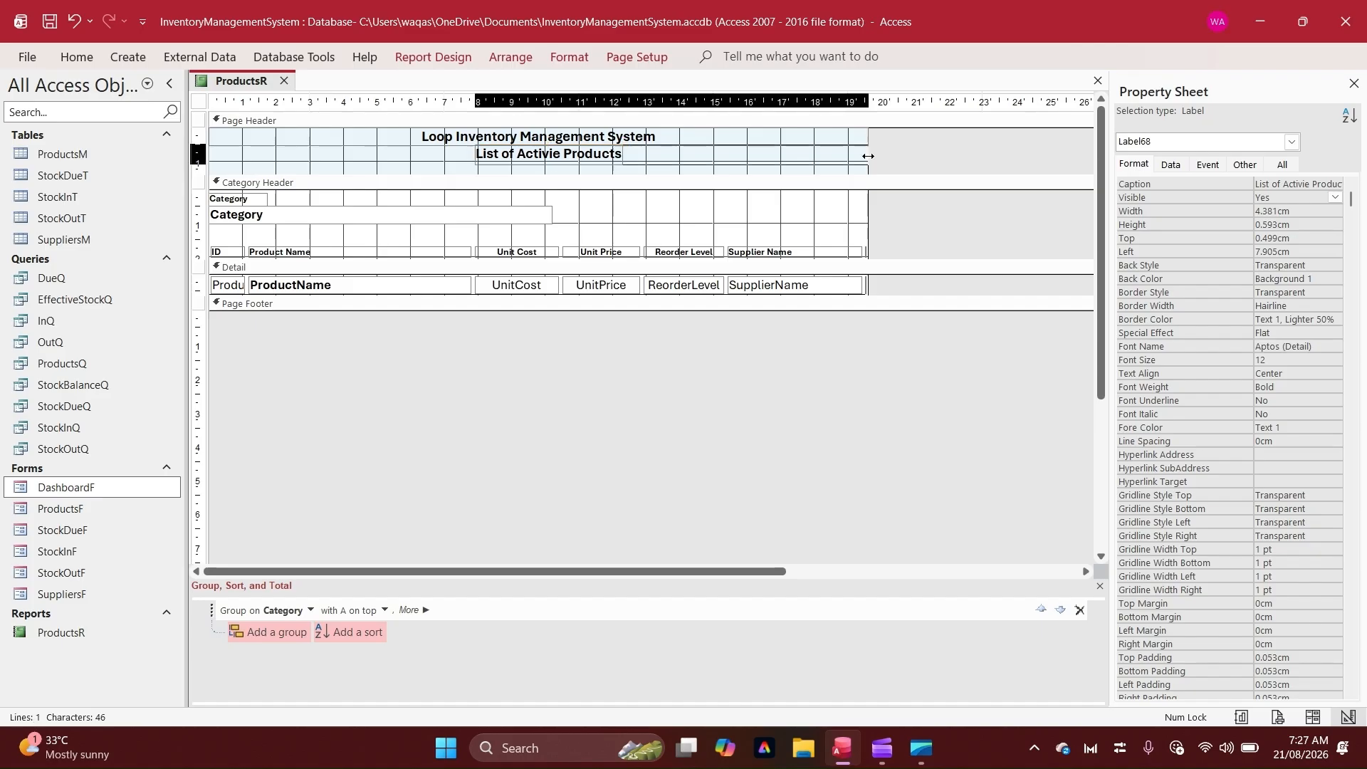
pyautogui.click(202, 149)
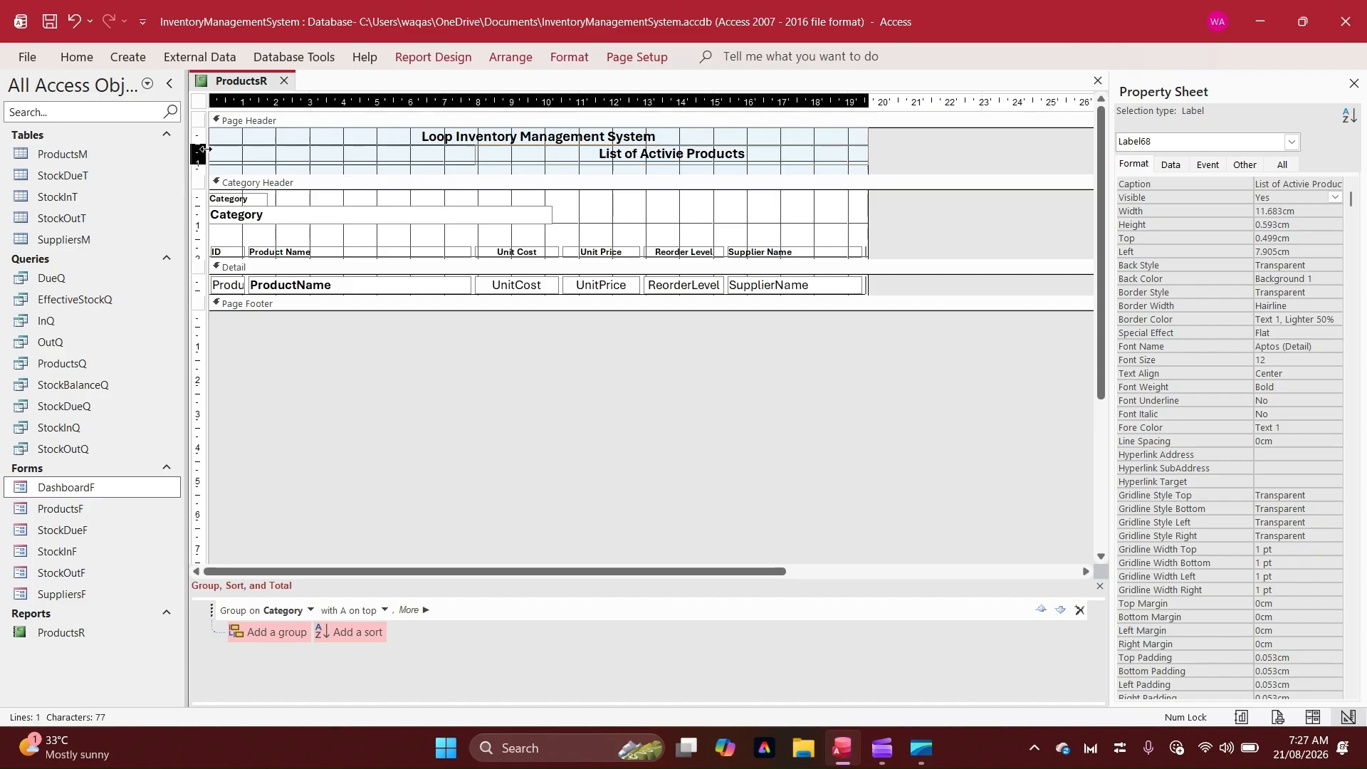
pyautogui.moveTo(202, 149); pyautogui.dragTo(202, 148)
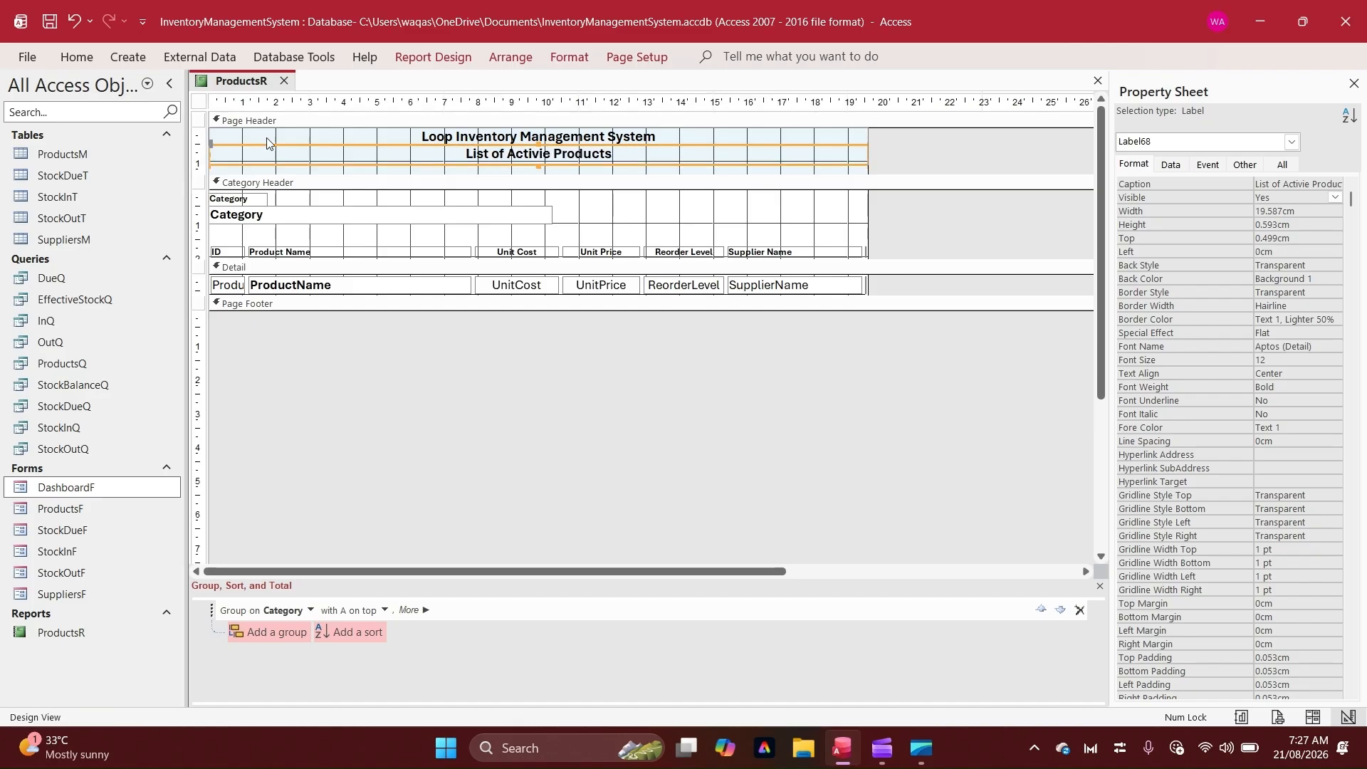
# Change the subtitle label's font size, then deselect it
pyautogui.click(76, 57)
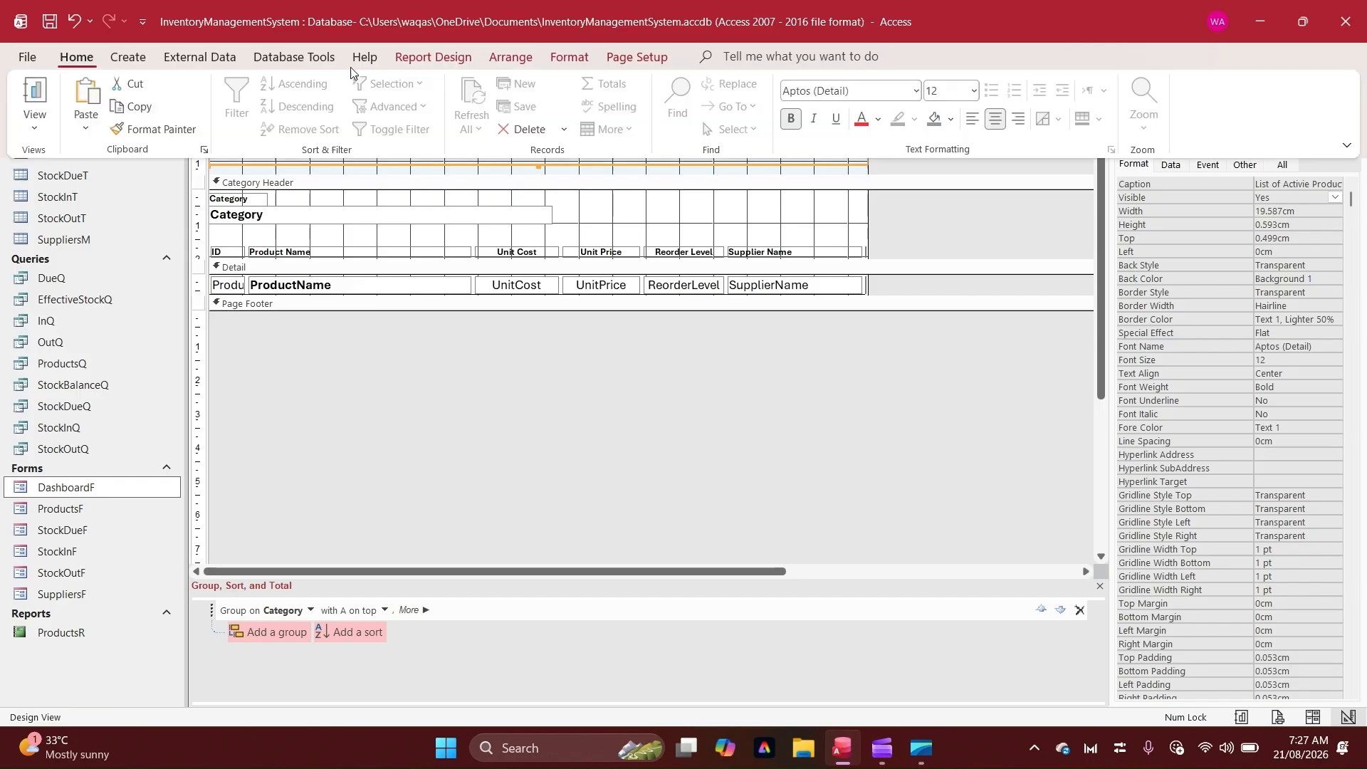
pyautogui.click(973, 90)
pyautogui.click(961, 178)
pyautogui.click(958, 219)
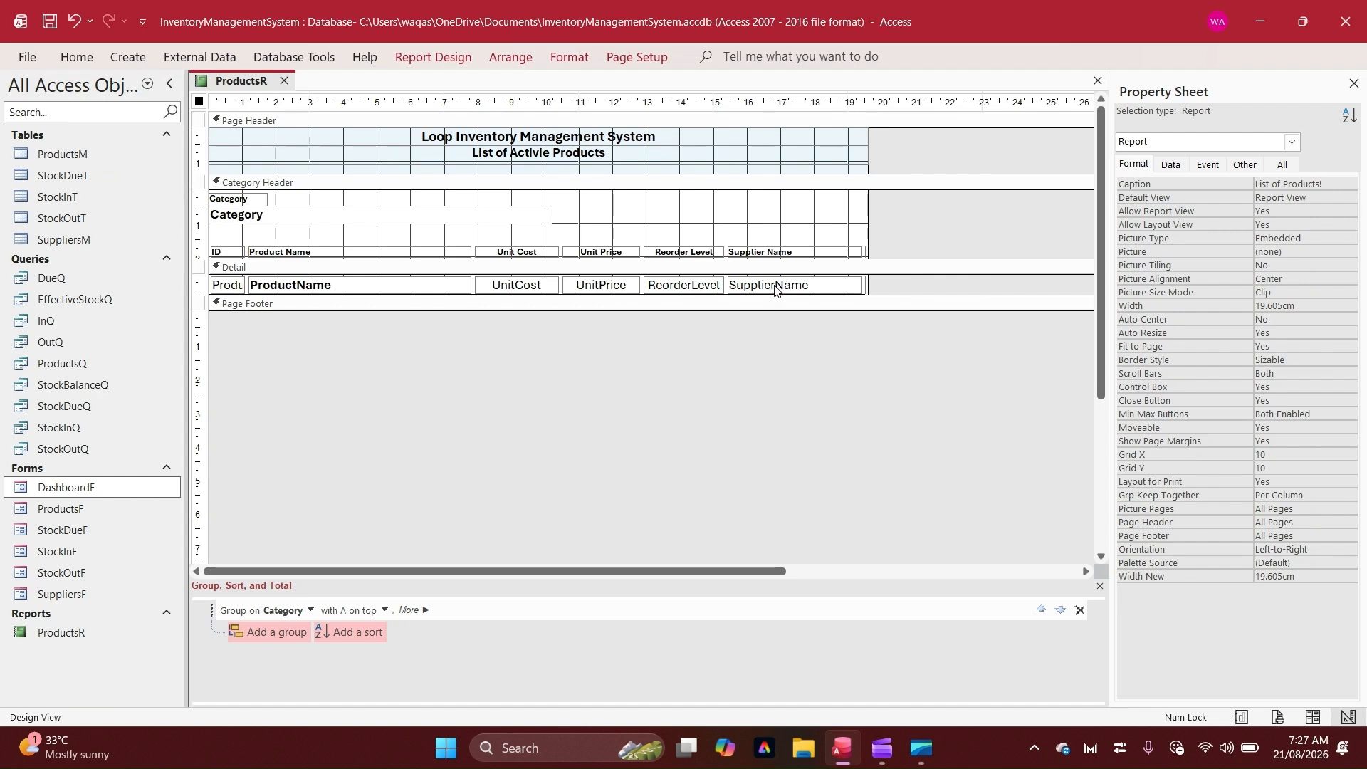
# Open the report's record source query ProductsQ and switch it to Design view
pyautogui.click(1169, 164)
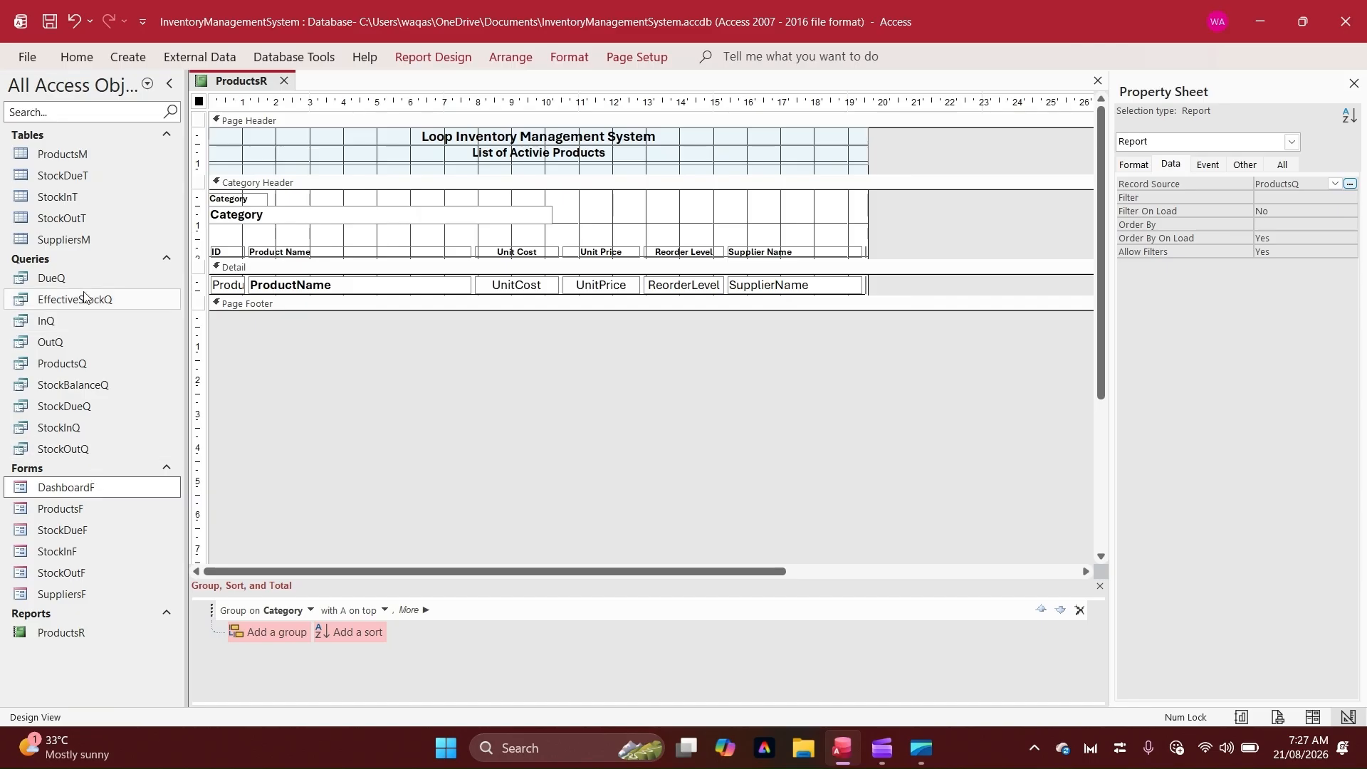
pyautogui.doubleClick(62, 363)
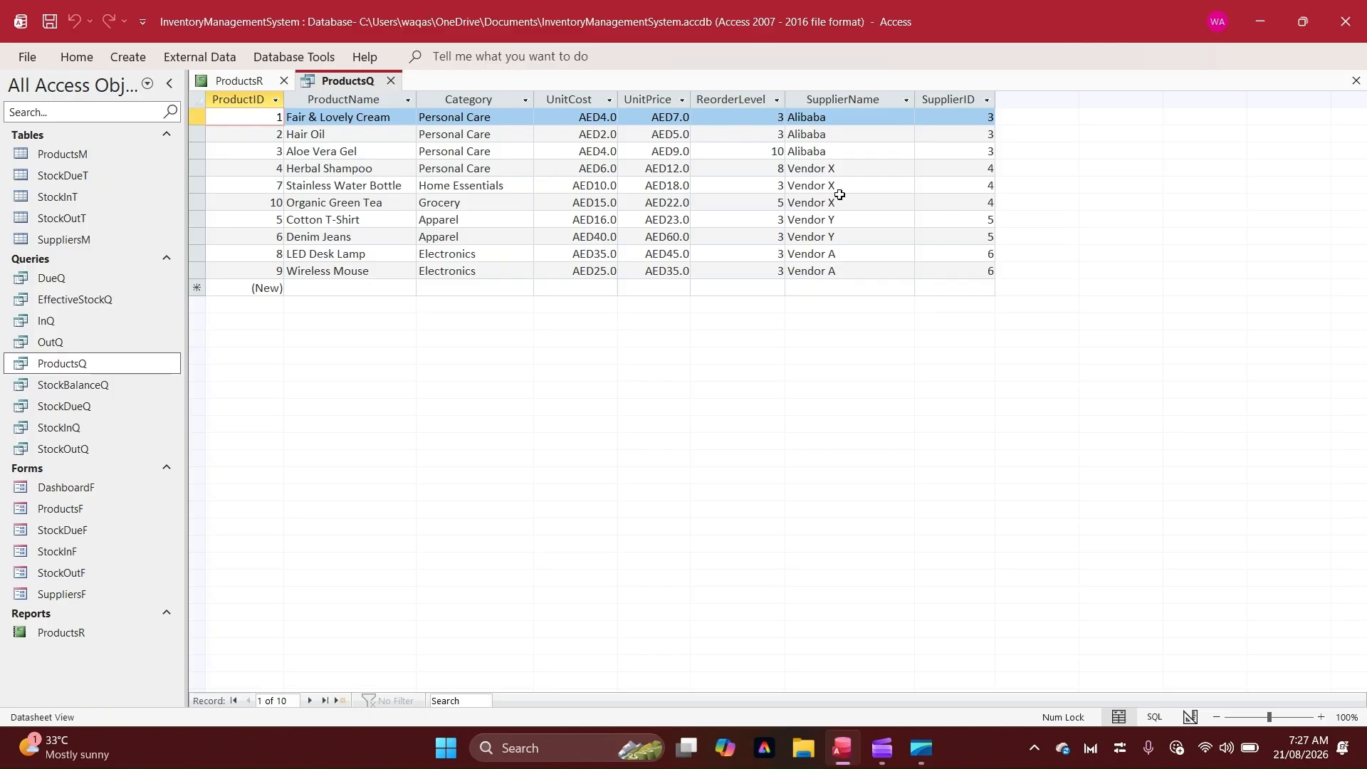
pyautogui.rightClick(341, 82)
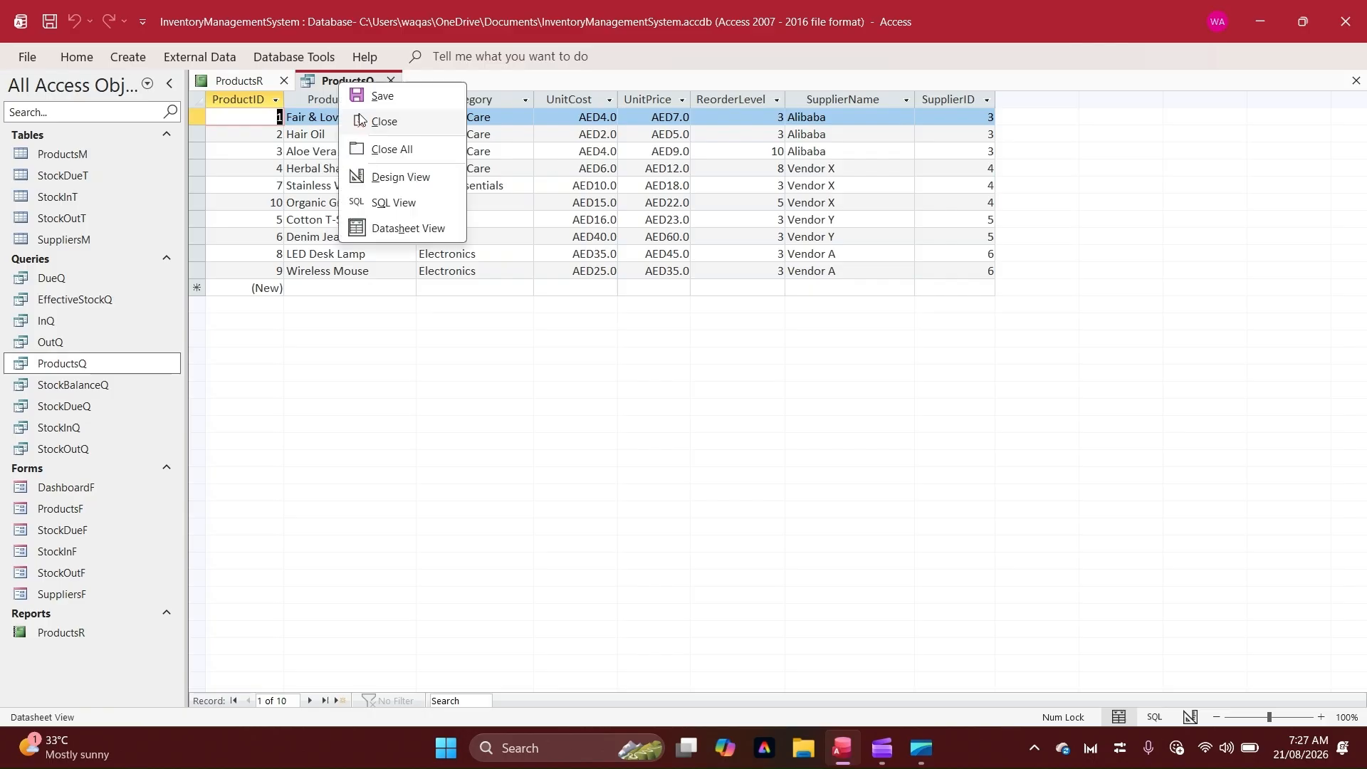
pyautogui.click(390, 176)
# Add the StockBalanceQ query to the design and place its SB field in the query grid
pyautogui.rightClick(692, 193)
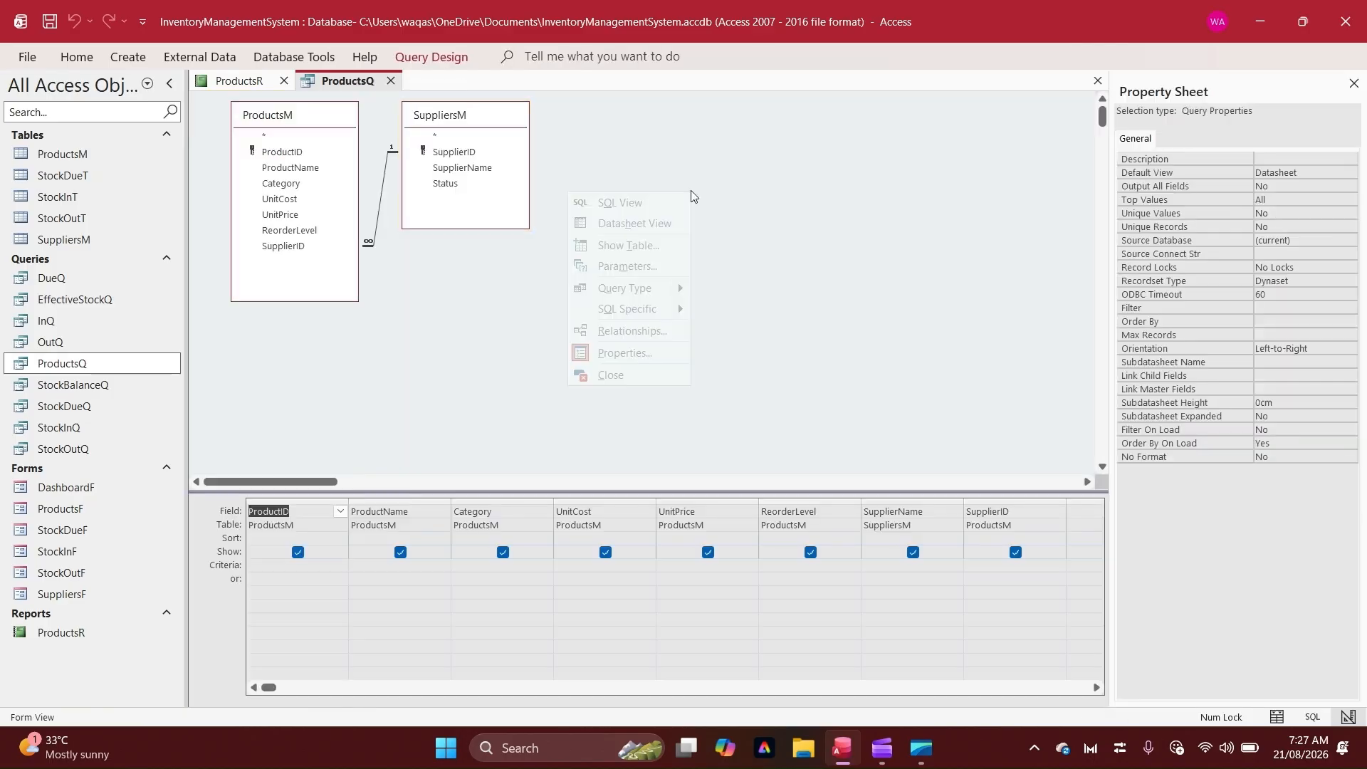
pyautogui.click(640, 246)
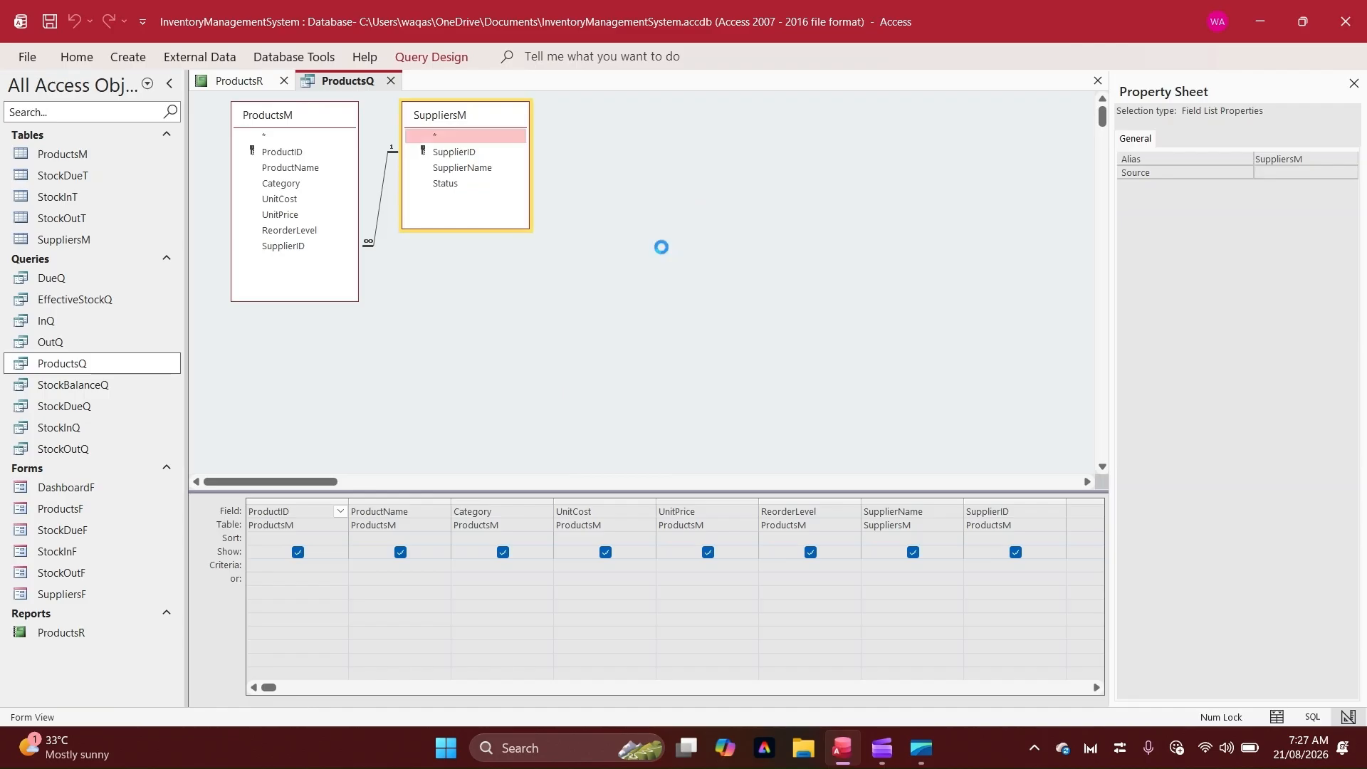
pyautogui.click(1140, 83)
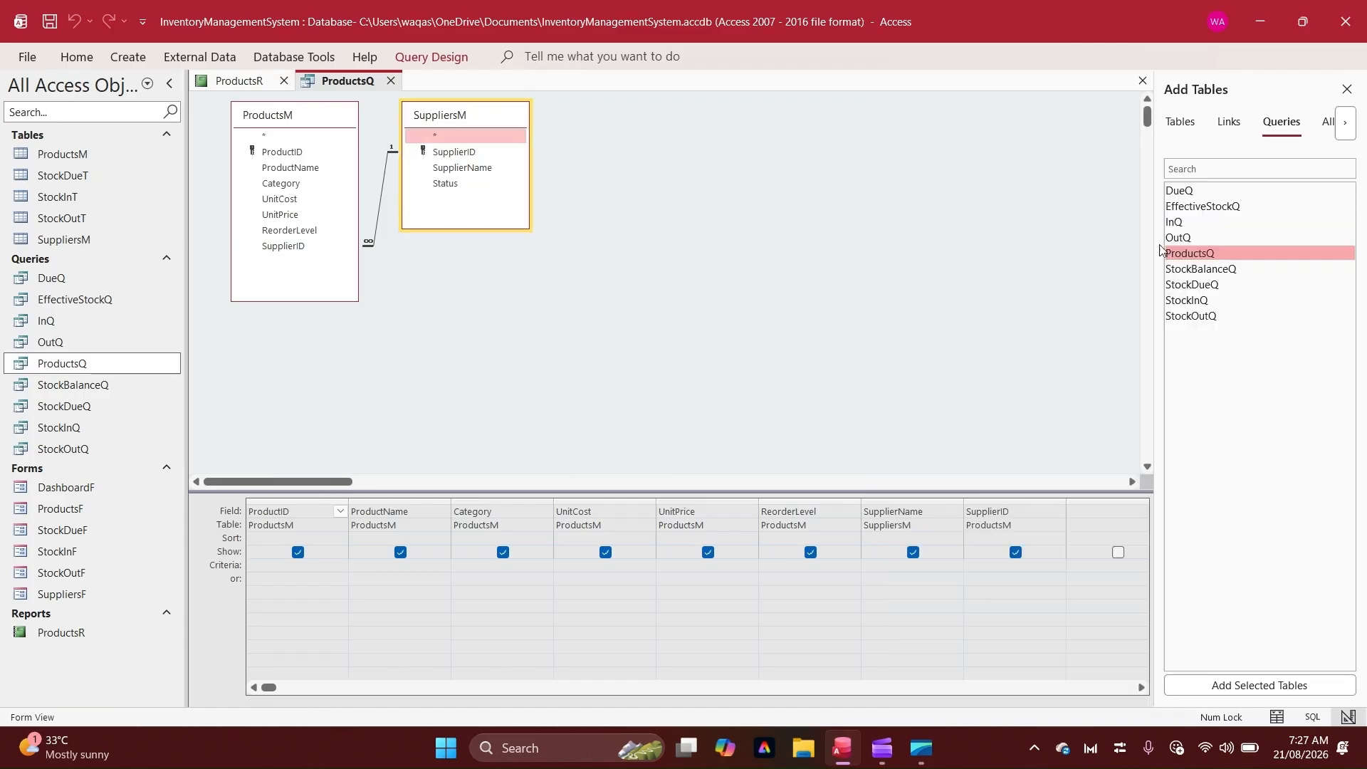
pyautogui.click(1212, 274)
pyautogui.doubleClick(1211, 274)
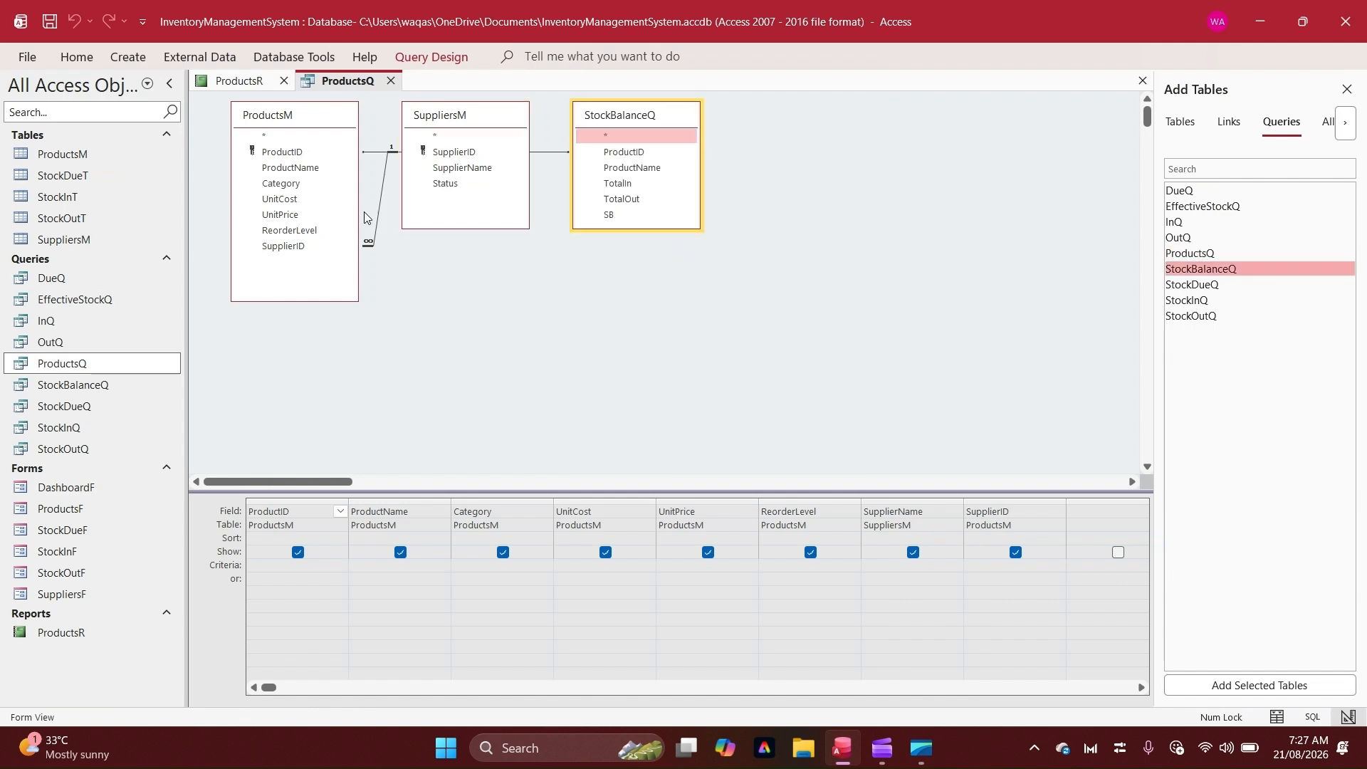
pyautogui.doubleClick(611, 215)
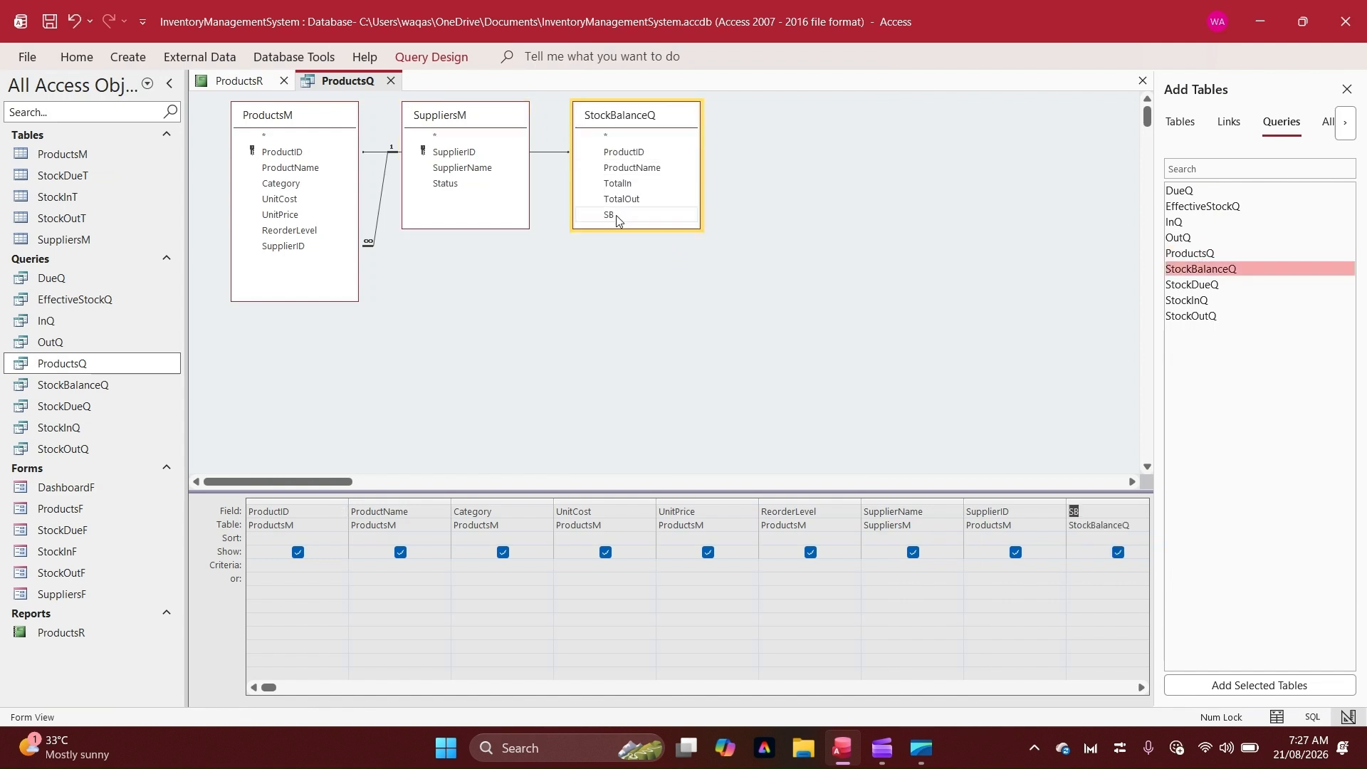
# Run the query in Datasheet view and compare the ReorderLevel and SB columns
pyautogui.rightClick(773, 249)
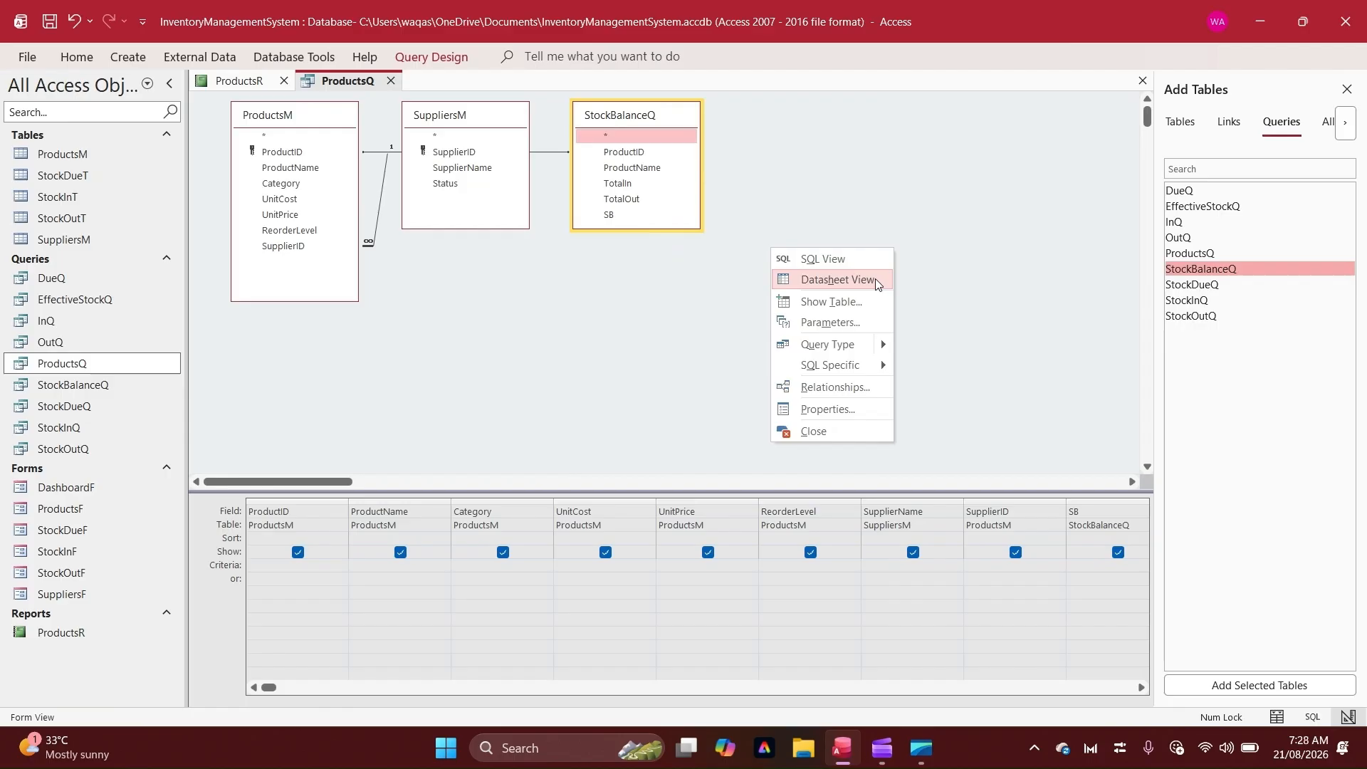
pyautogui.click(874, 279)
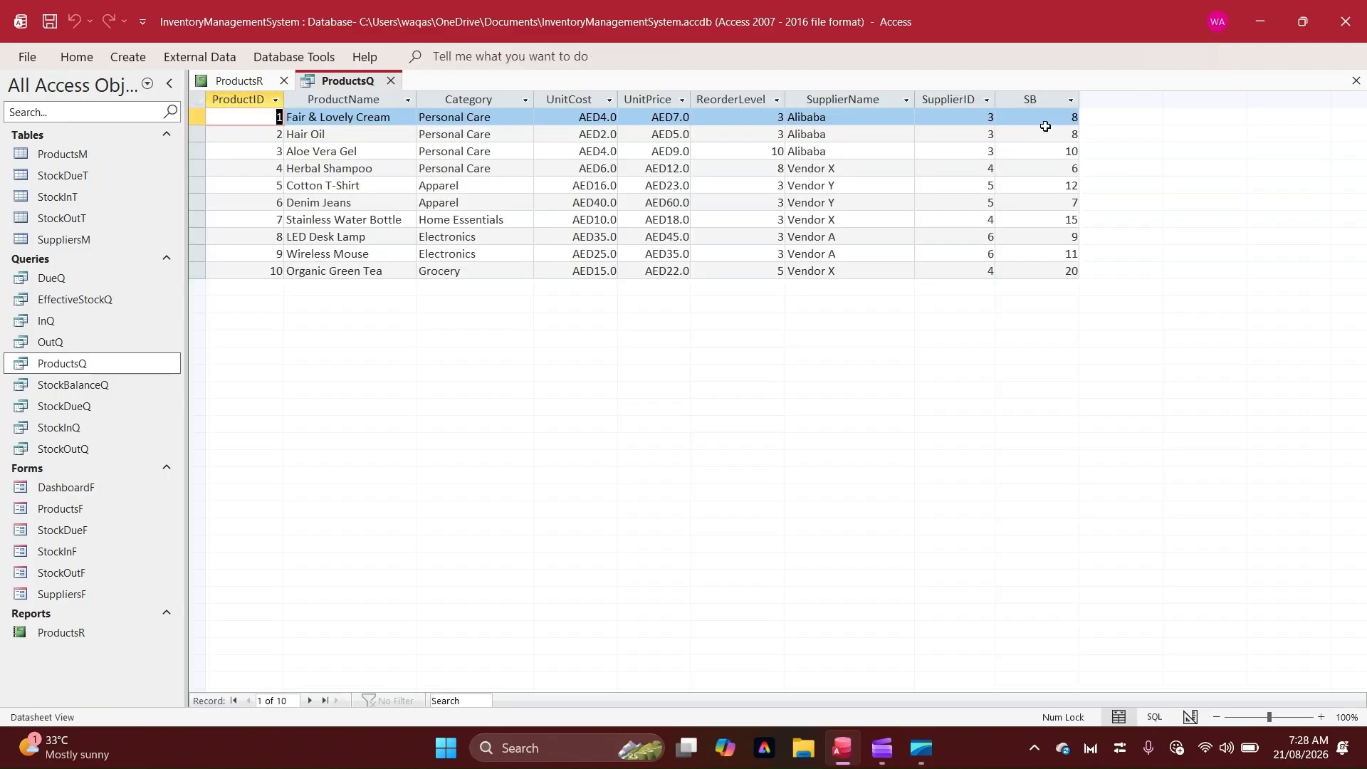
pyautogui.click(1038, 122)
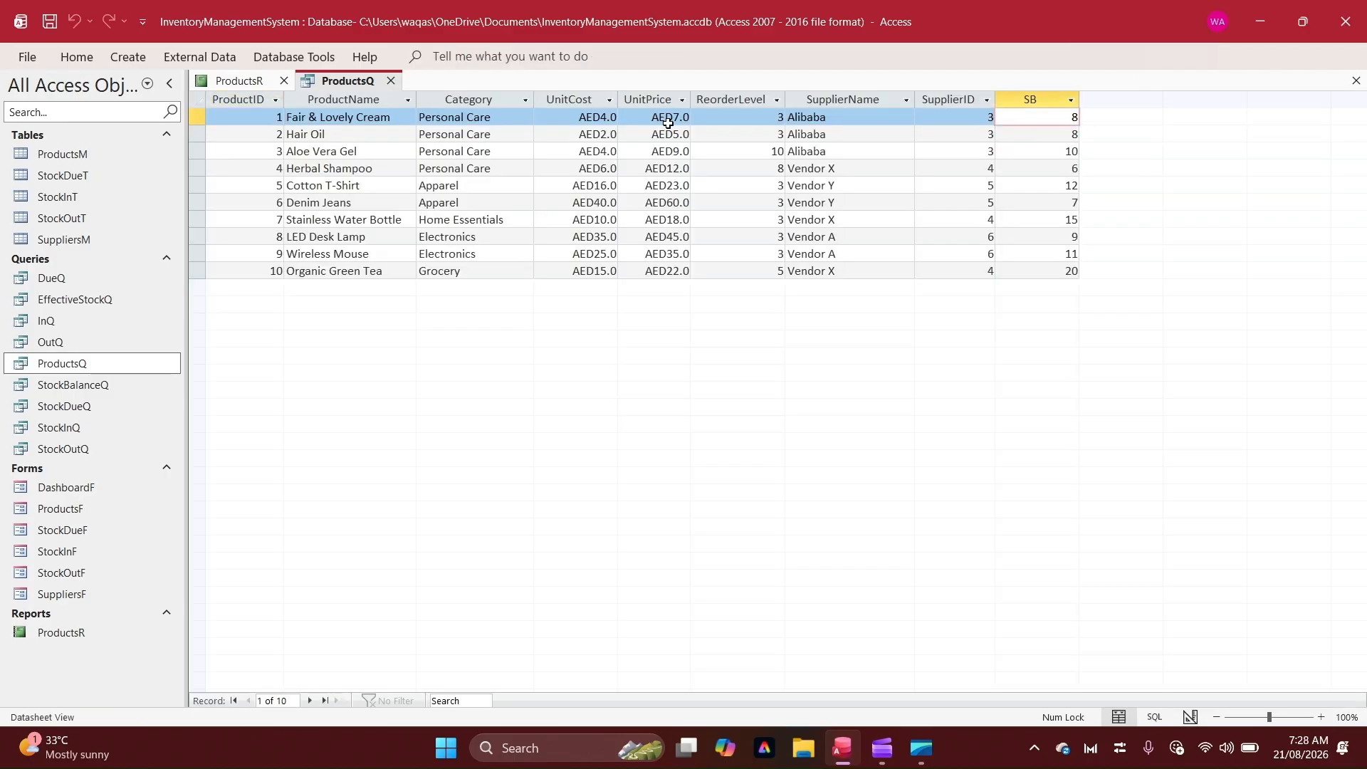
pyautogui.click(746, 121)
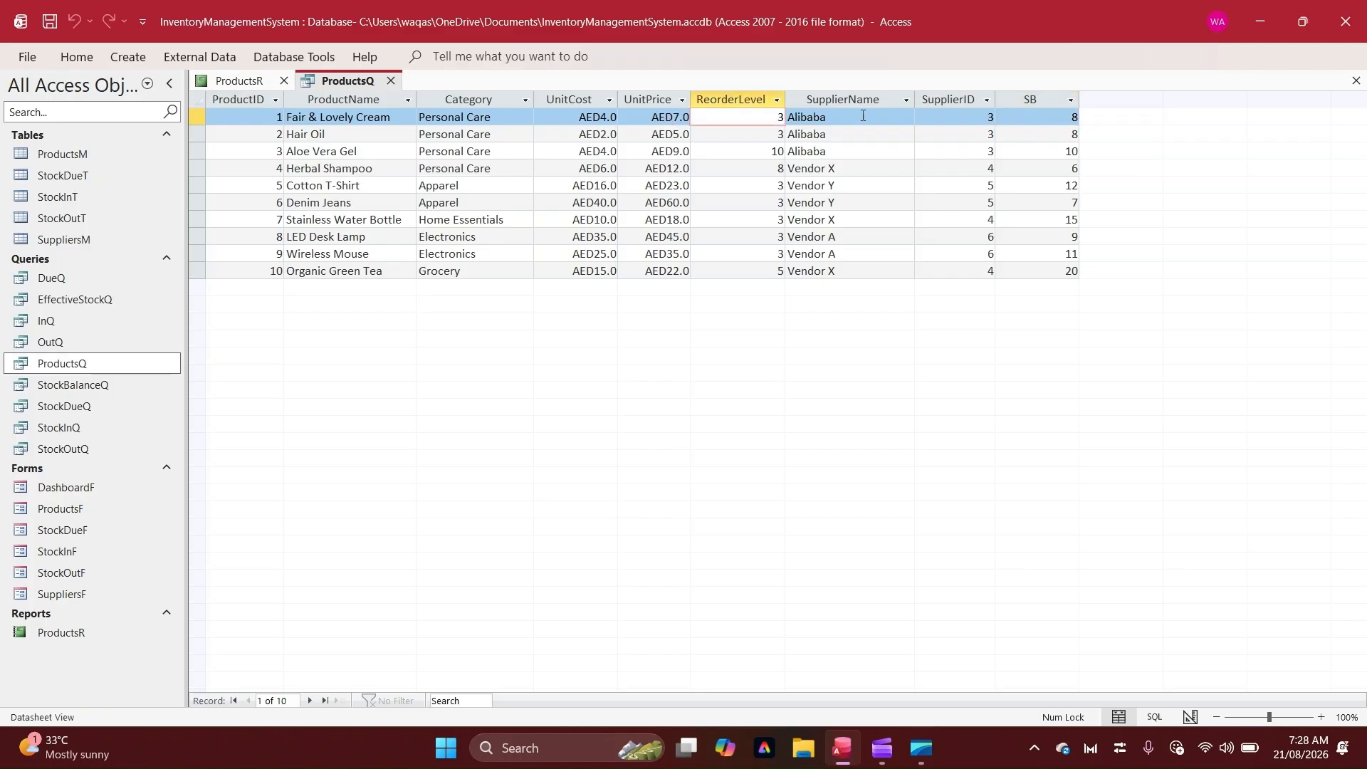
pyautogui.click(1038, 118)
pyautogui.click(733, 99)
pyautogui.click(927, 166)
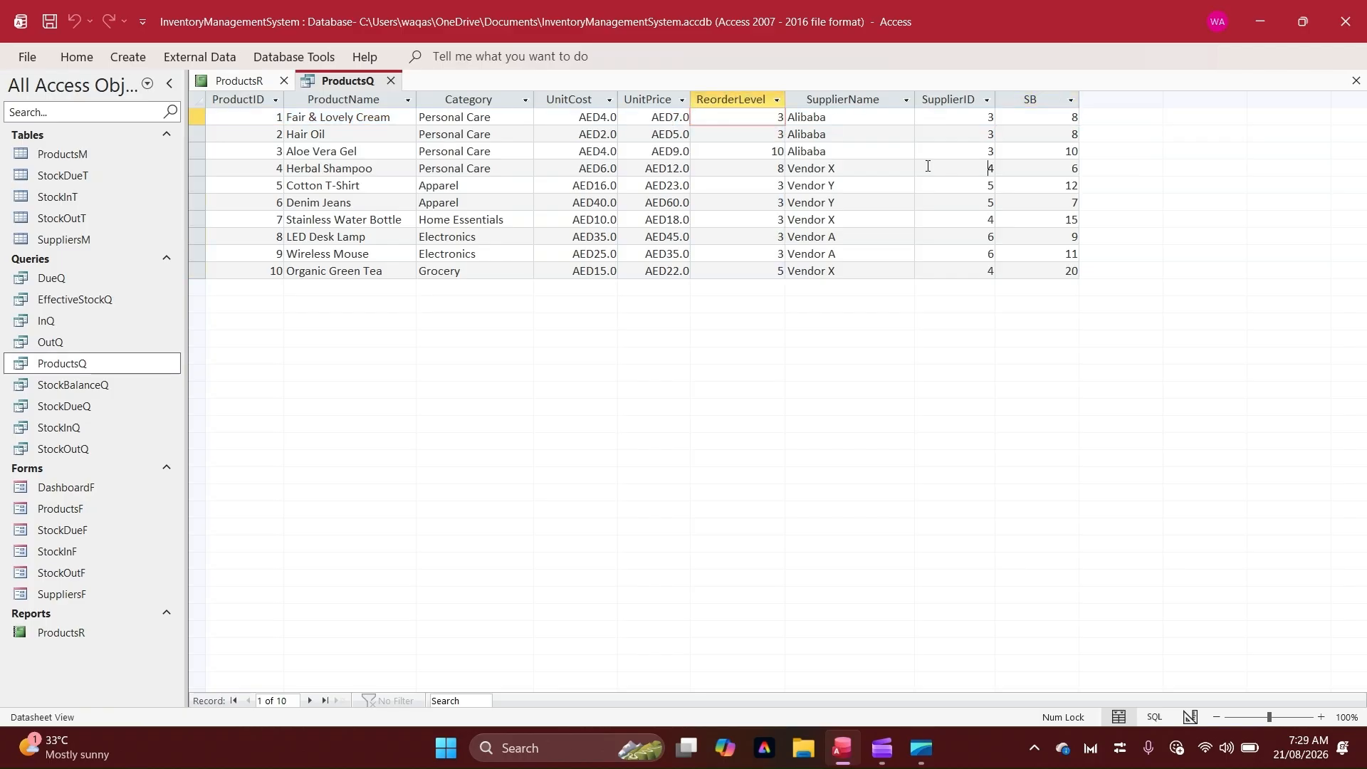
pyautogui.click(1034, 100)
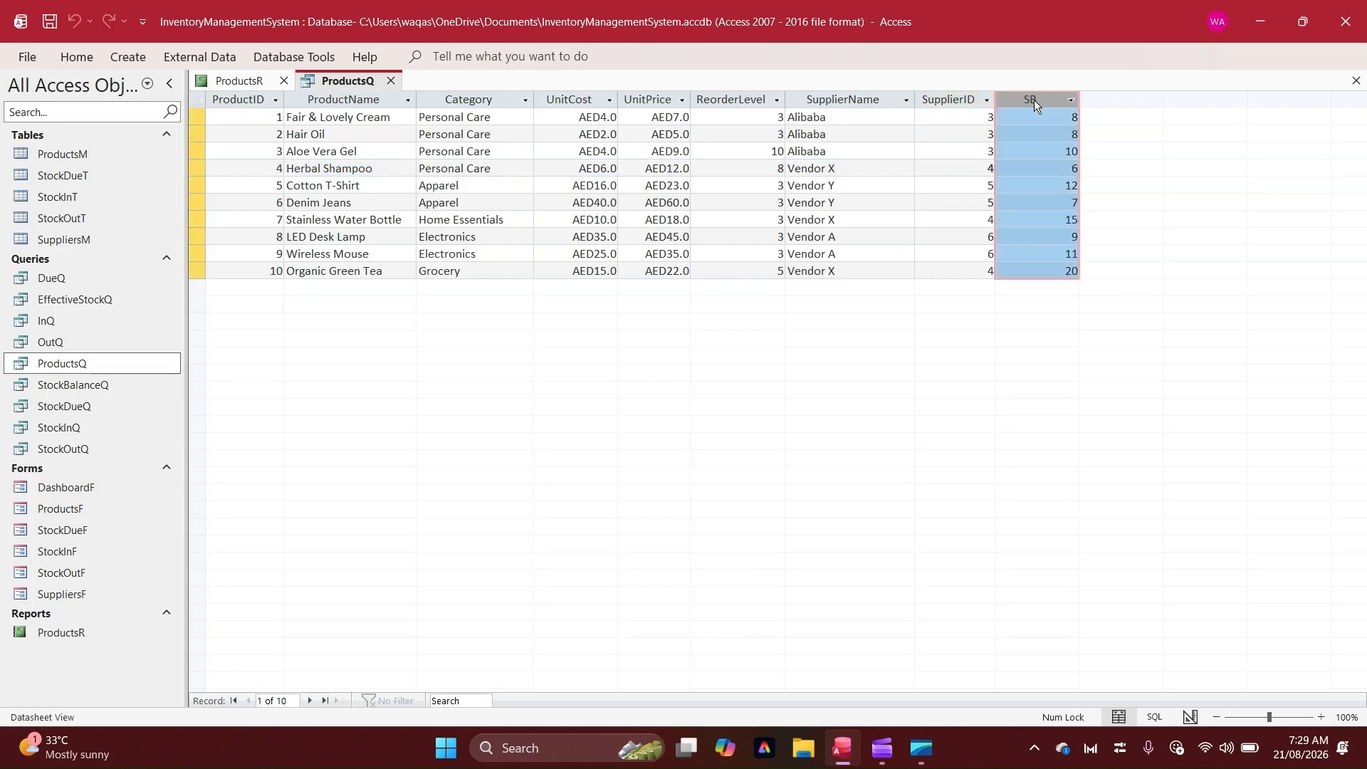
pyautogui.click(741, 101)
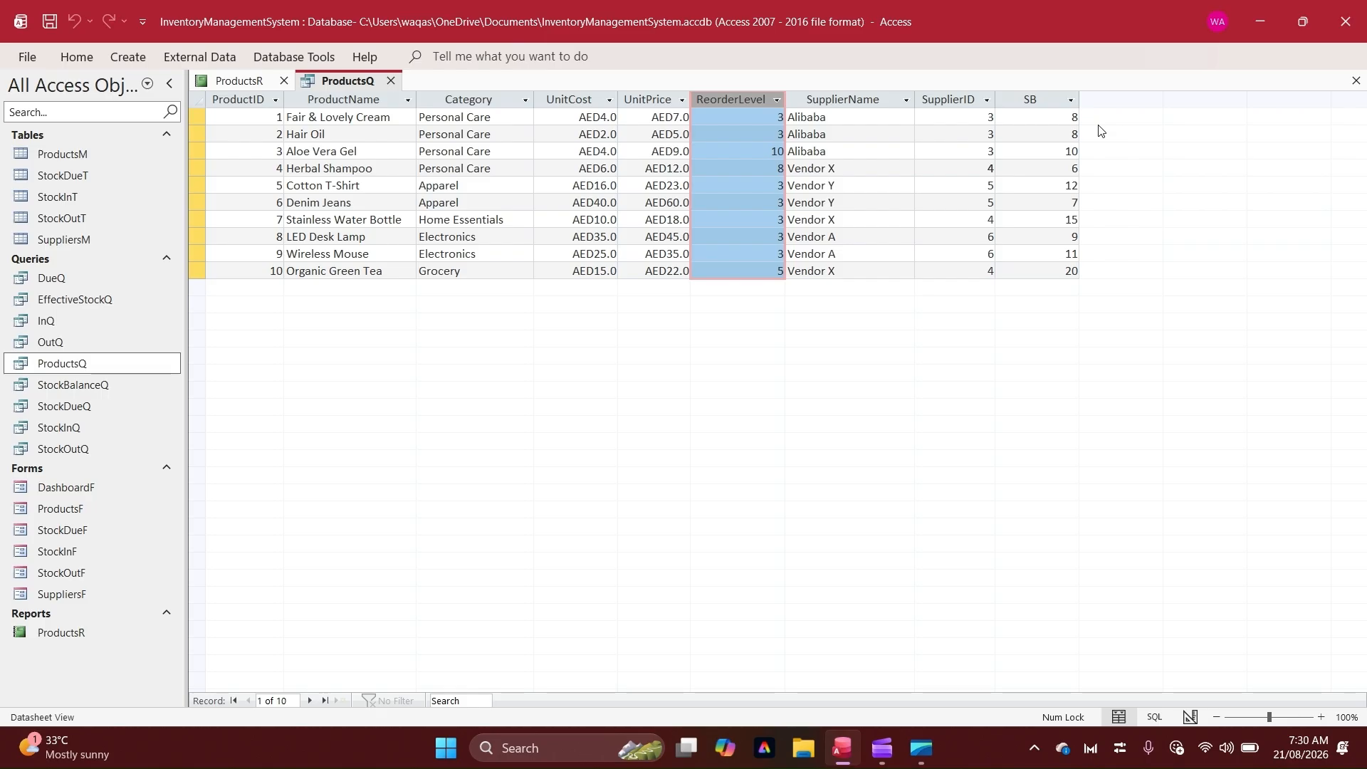
pyautogui.click(1023, 96)
pyautogui.click(727, 100)
# Return ProductsQ to Design view and, in a new column, start a calculated field InvStatus: IIf([SB]>[ReorderLevel],"In Stock" using the Expression Builder
pyautogui.rightClick(345, 87)
pyautogui.click(420, 186)
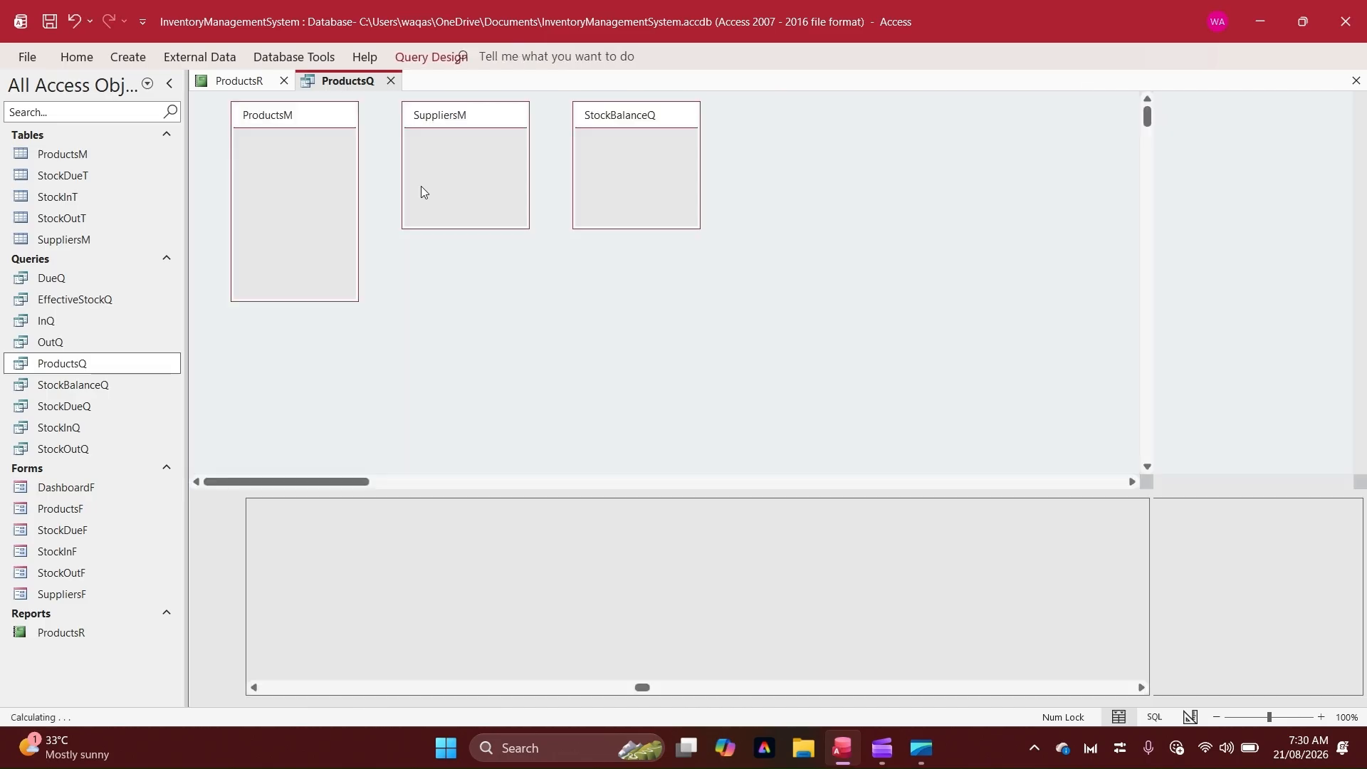
pyautogui.rightClick(888, 516)
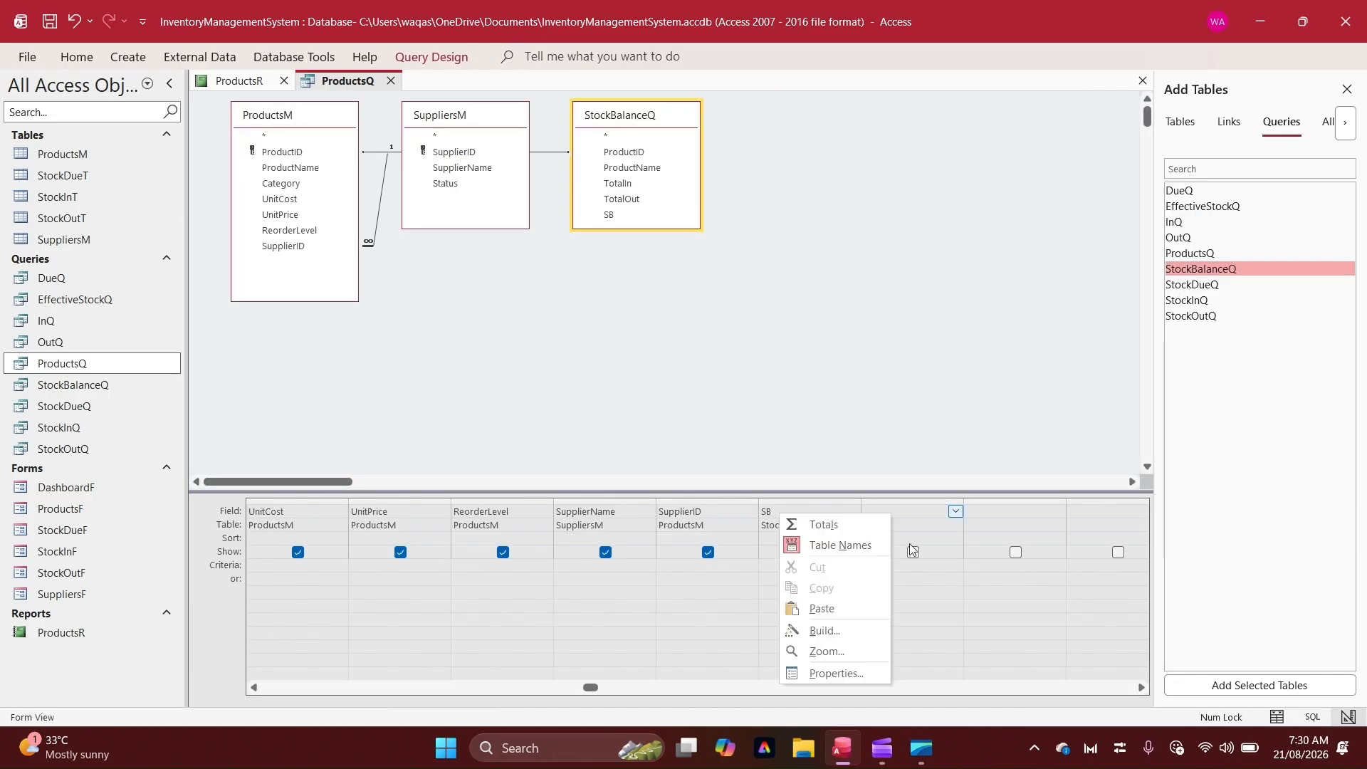
pyautogui.click(848, 630)
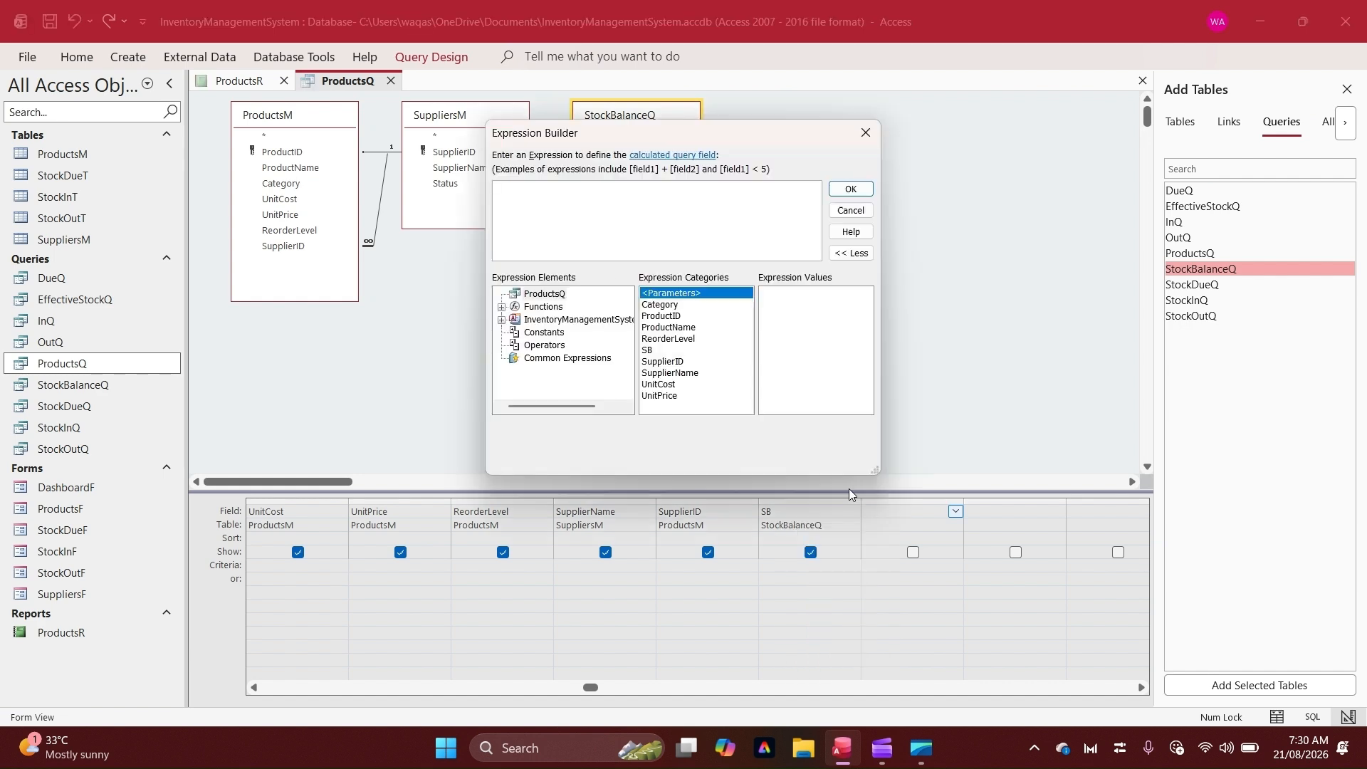
pyautogui.write('Status:')
pyautogui.press('Home')
pyautogui.write('Inv')
pyautogui.press('End')
pyautogui.write('IIf(SB')
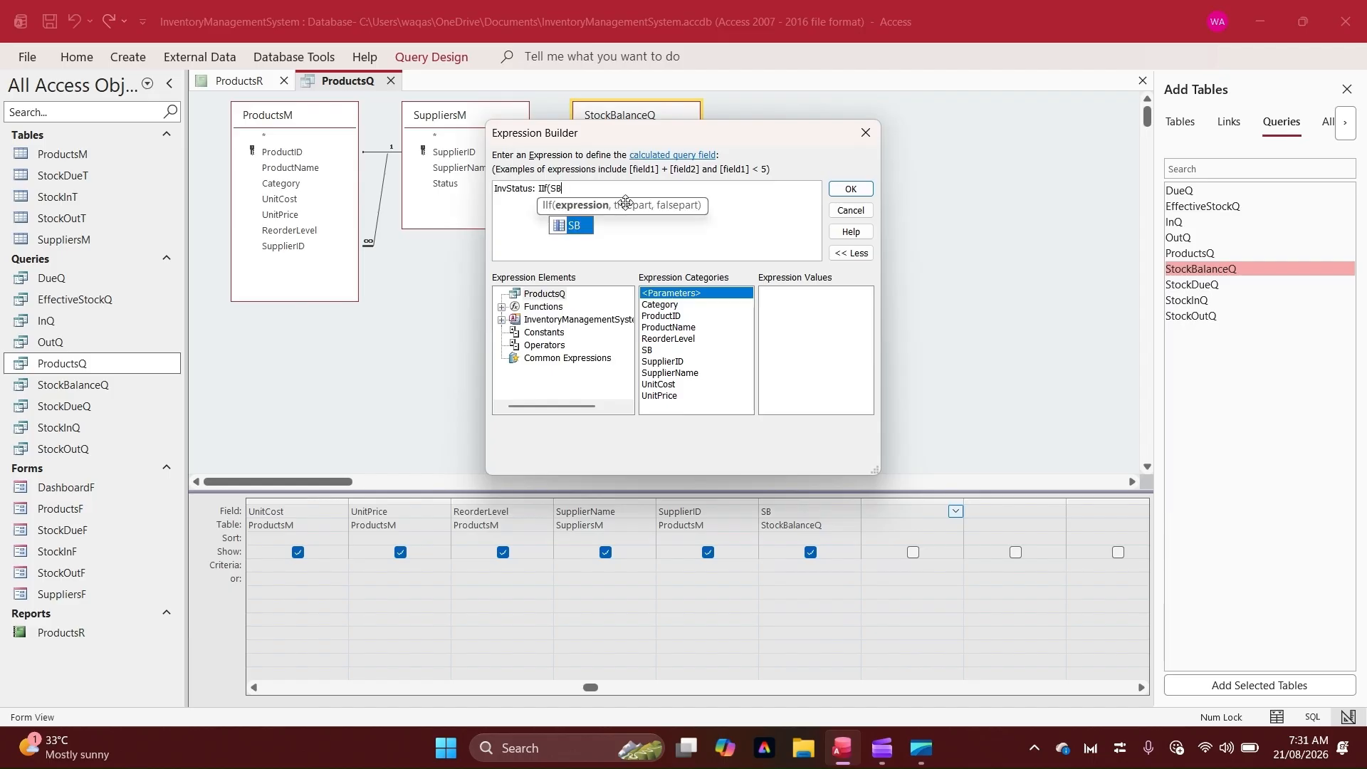
pyautogui.press('Tab')
pyautogui.write('>')
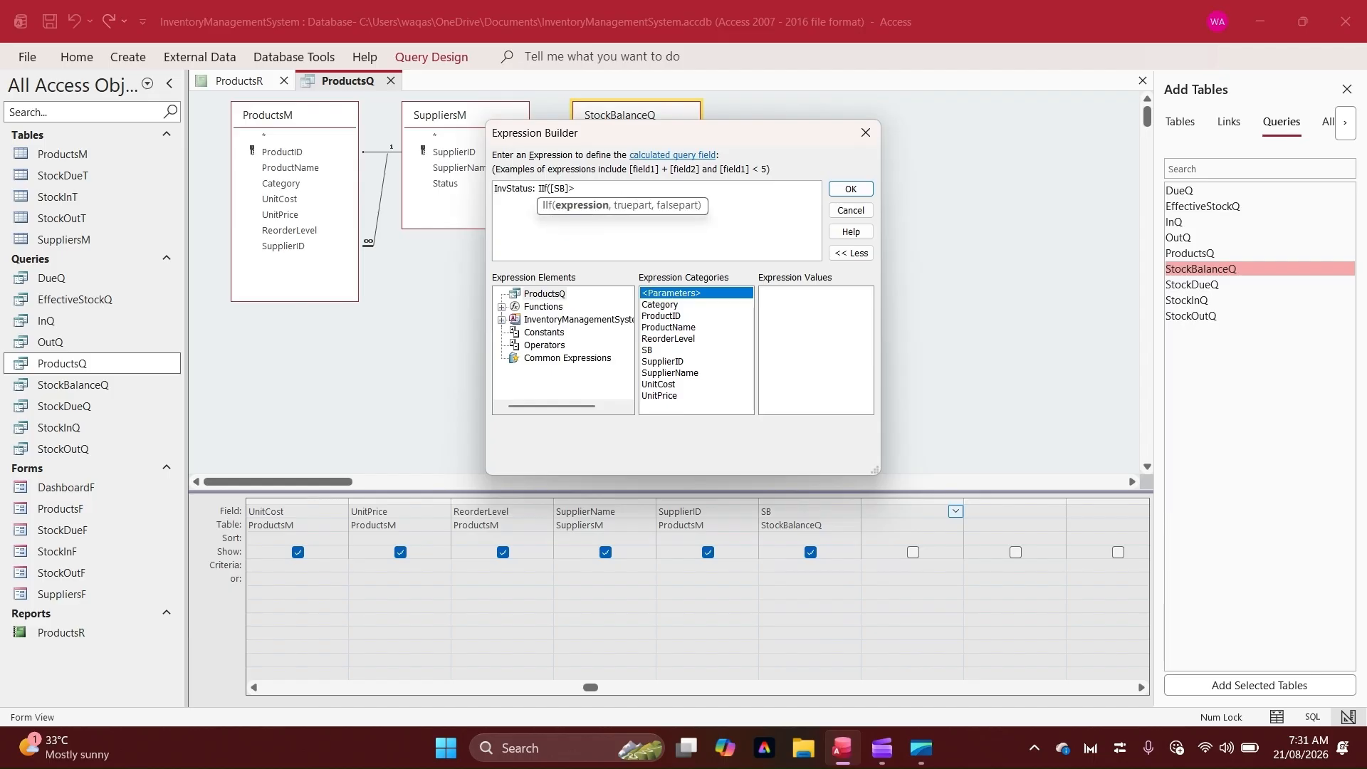
pyautogui.write('[R')
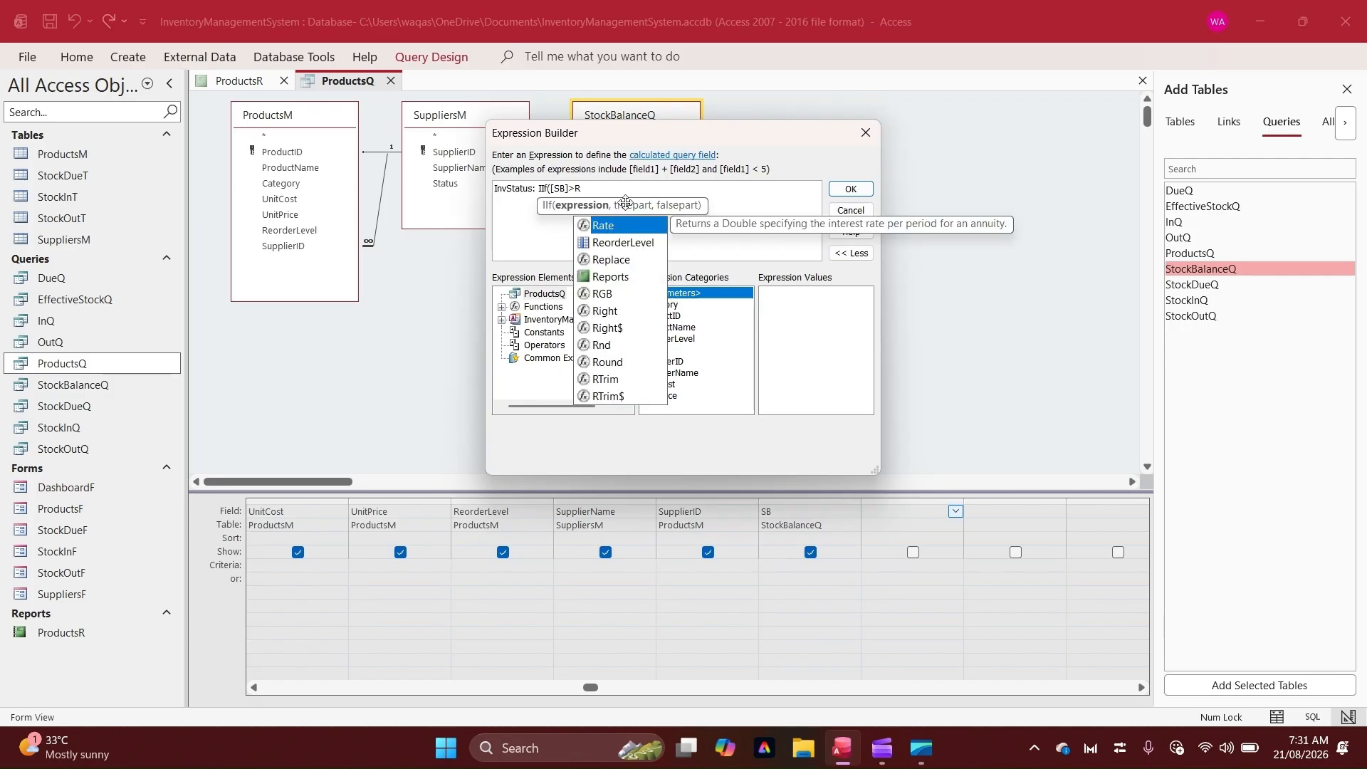
pyautogui.write('e')
pyautogui.press('Tab')
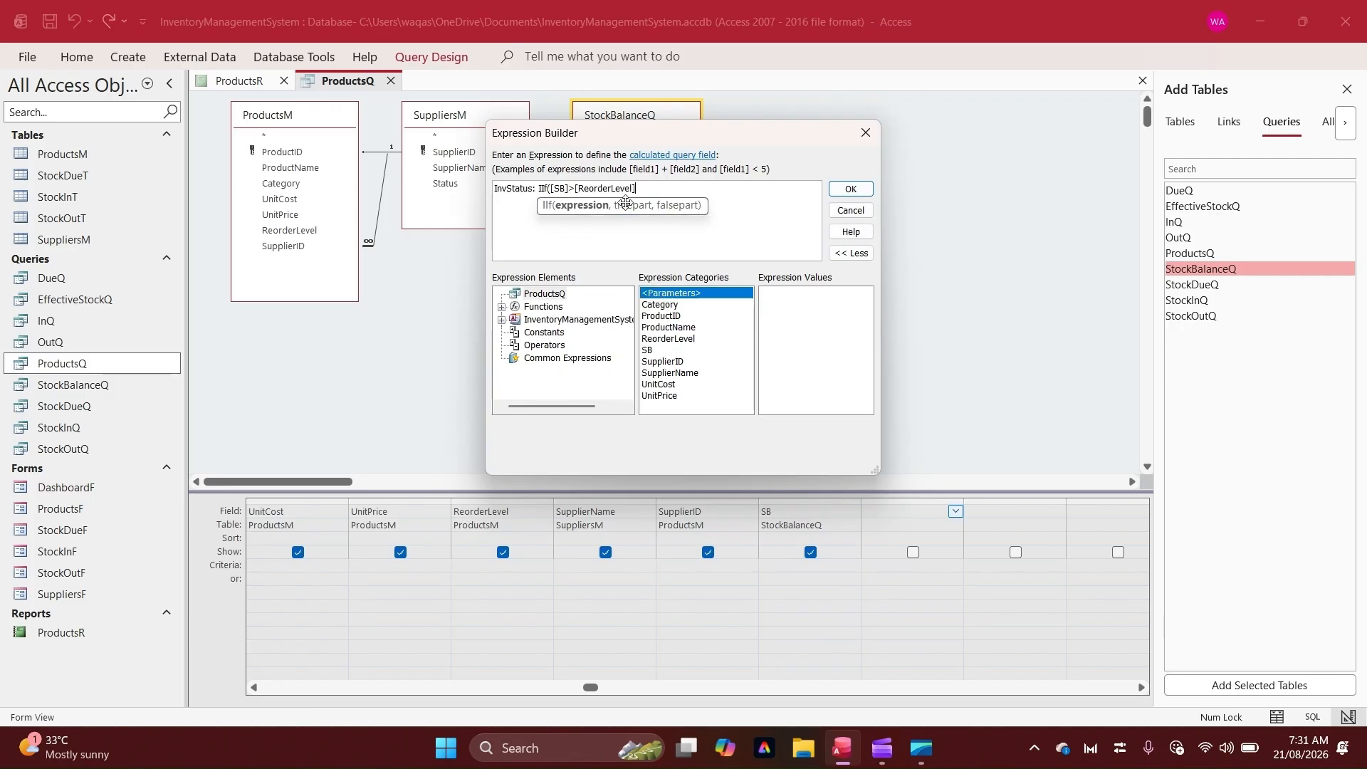
pyautogui.write(',""')
pyautogui.press('Left')
pyautogui.write('In Stock')
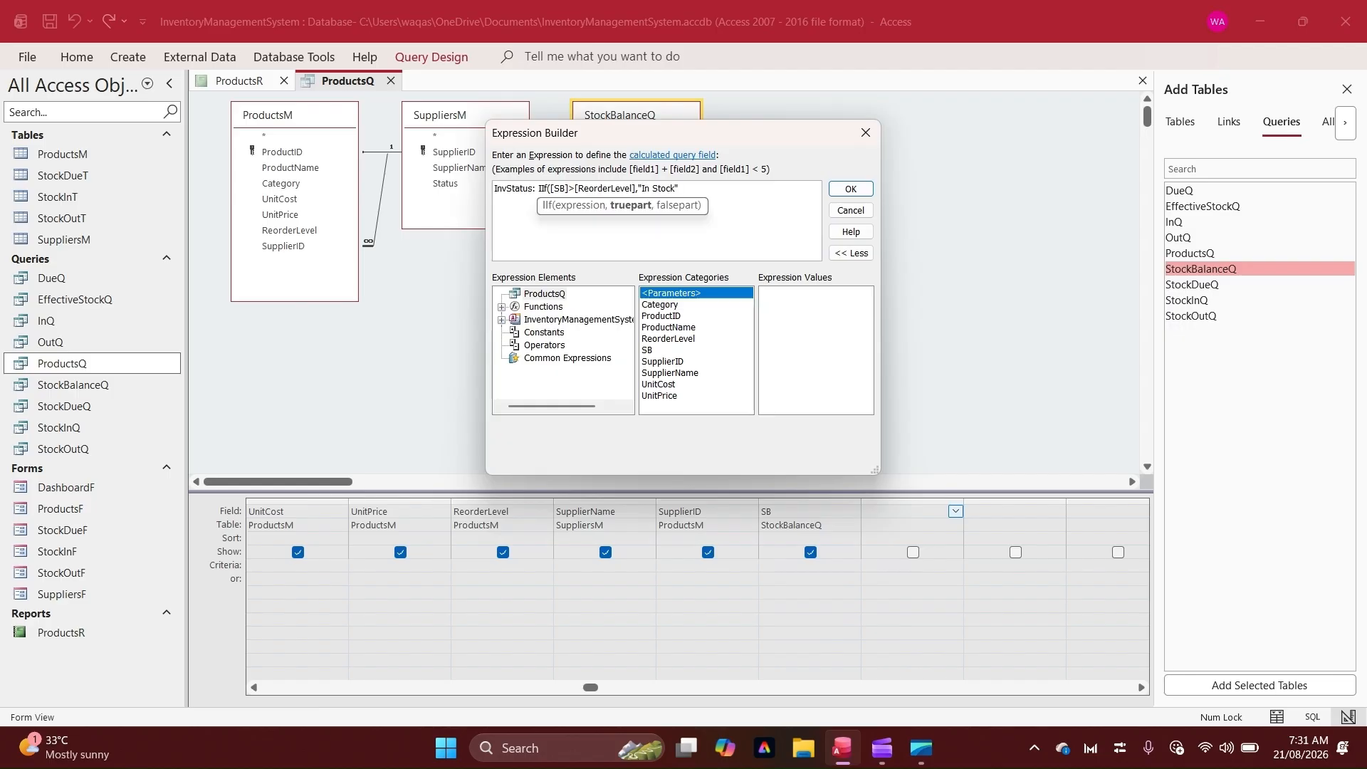
# Complete the InvStatus expression with nested IIfs returning "Caution" when SB equals ReorderLevel and "Critical" when below it
pyautogui.press('Right')
pyautogui.write(',iif(')
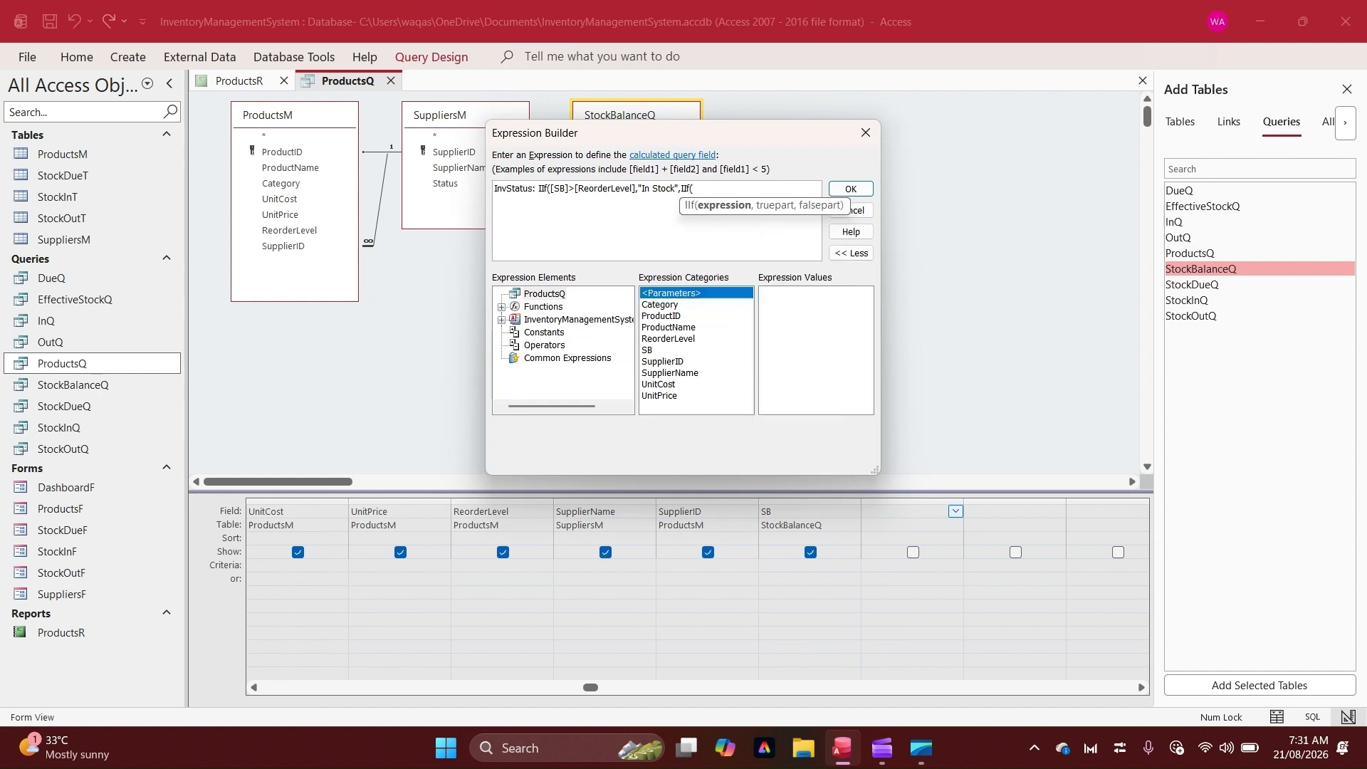
pyautogui.write('[SB]=re')
pyautogui.press('Tab')
pyautogui.write(',"')
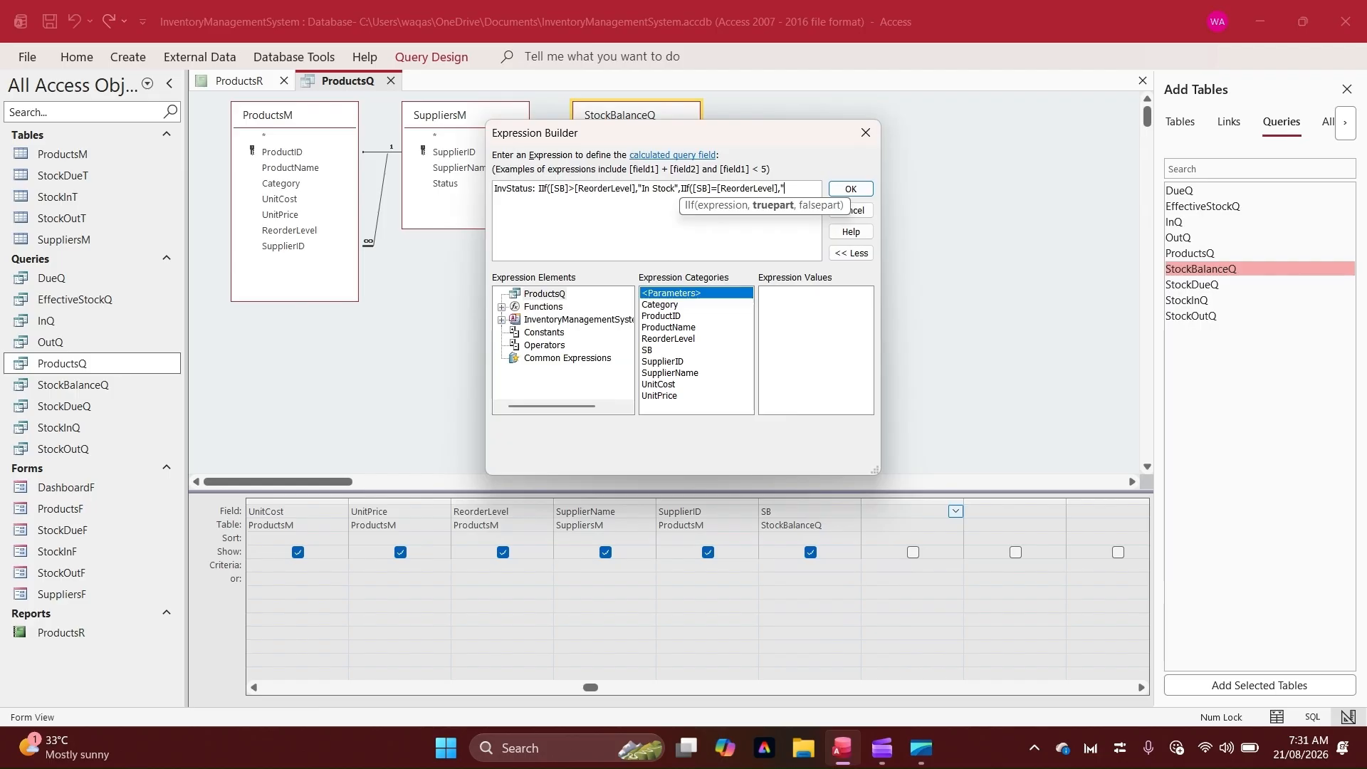
pyautogui.write('"')
pyautogui.write('Caust')
pyautogui.press('BackSpace')
pyautogui.press('BackSpace')
pyautogui.write('tion')
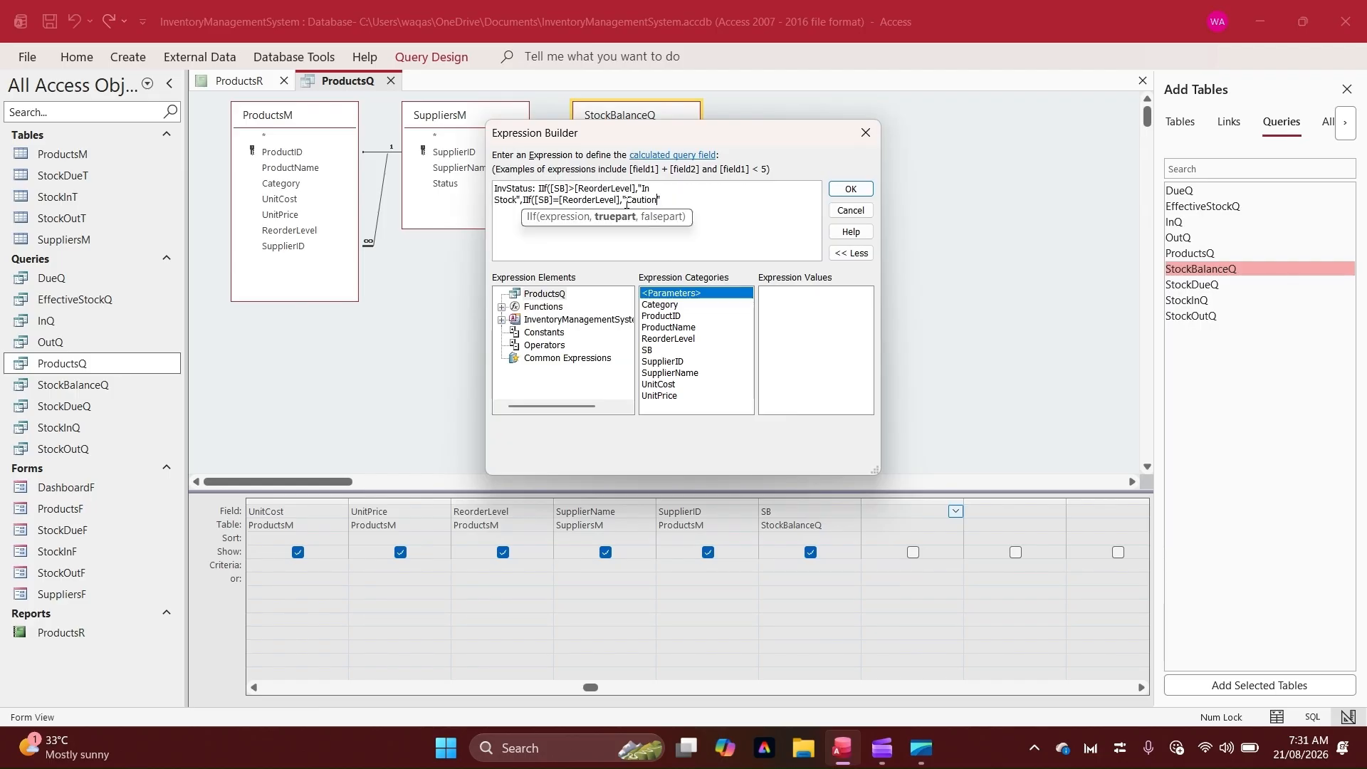
pyautogui.press('Right')
pyautogui.write(',if(')
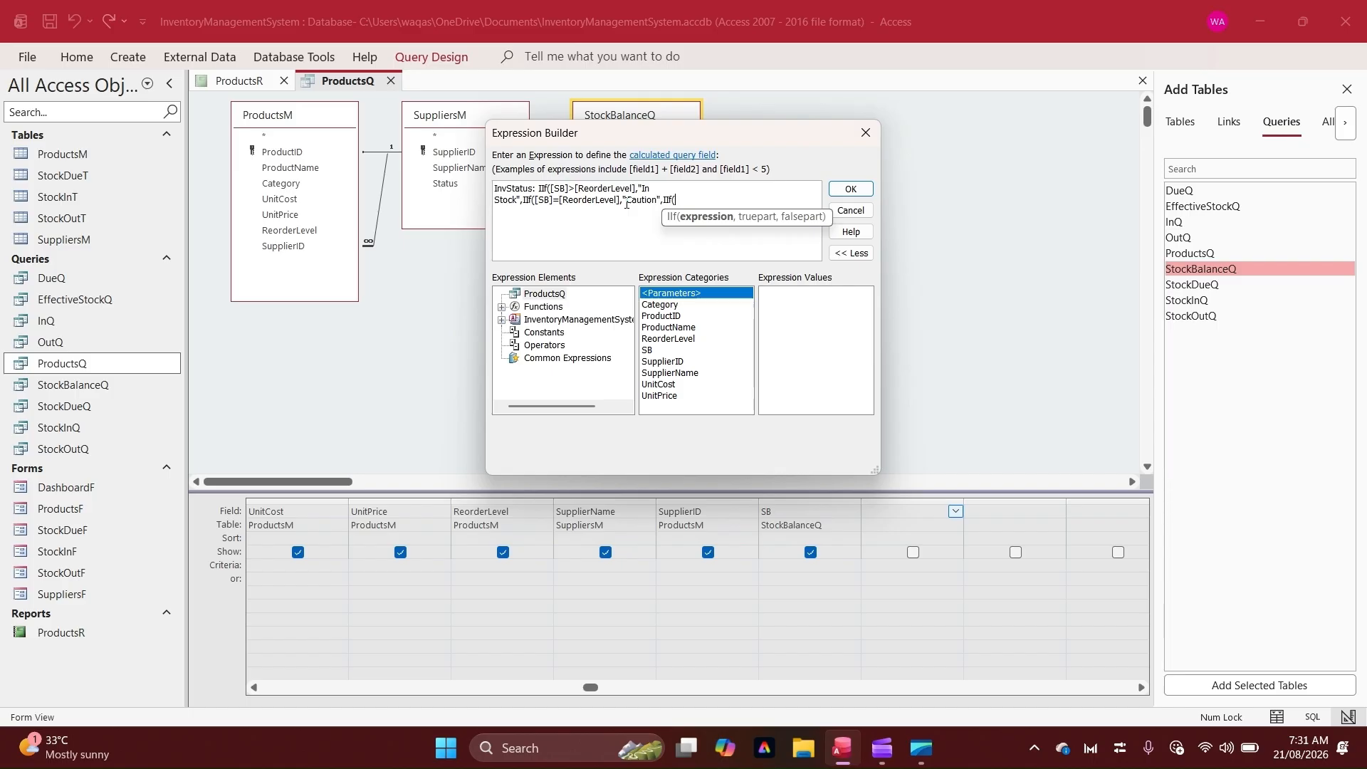
pyautogui.write('sh')
pyautogui.press('BackSpace')
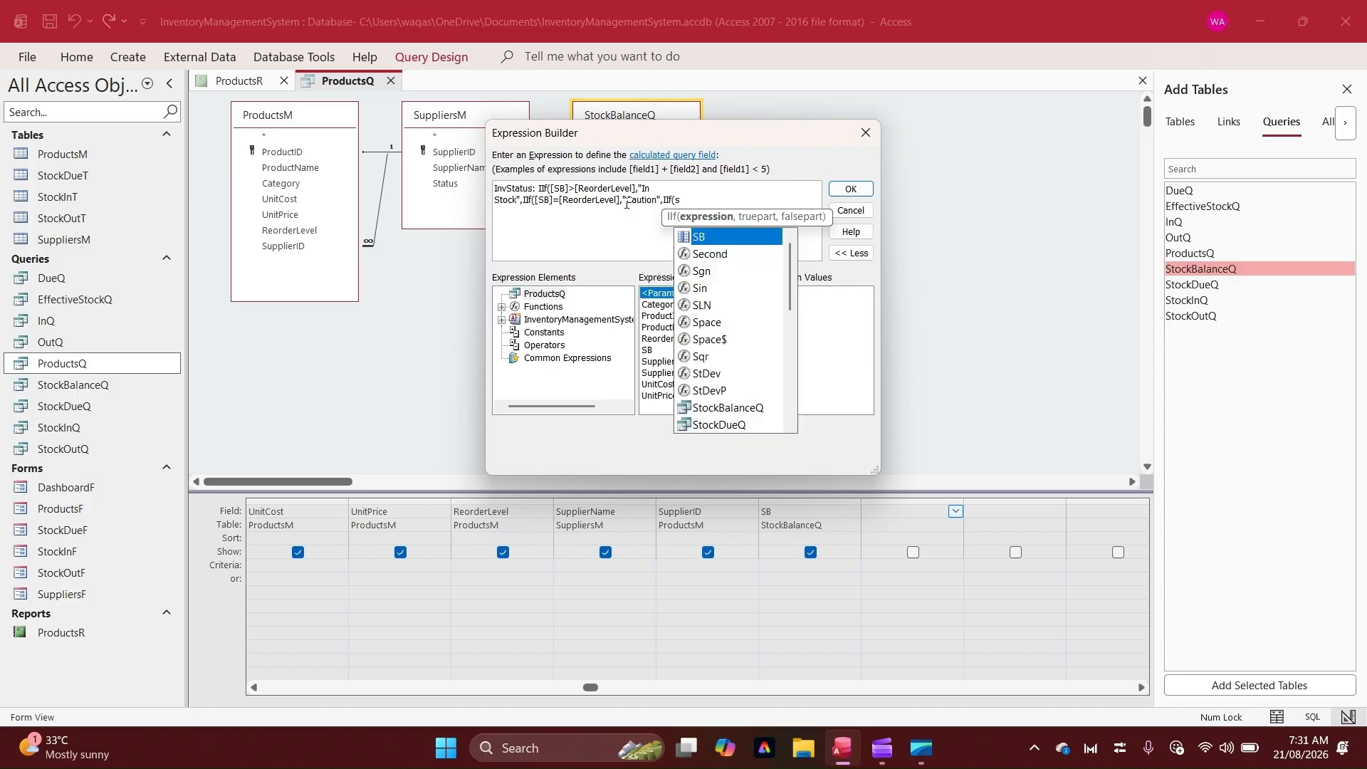
pyautogui.press('Tab')
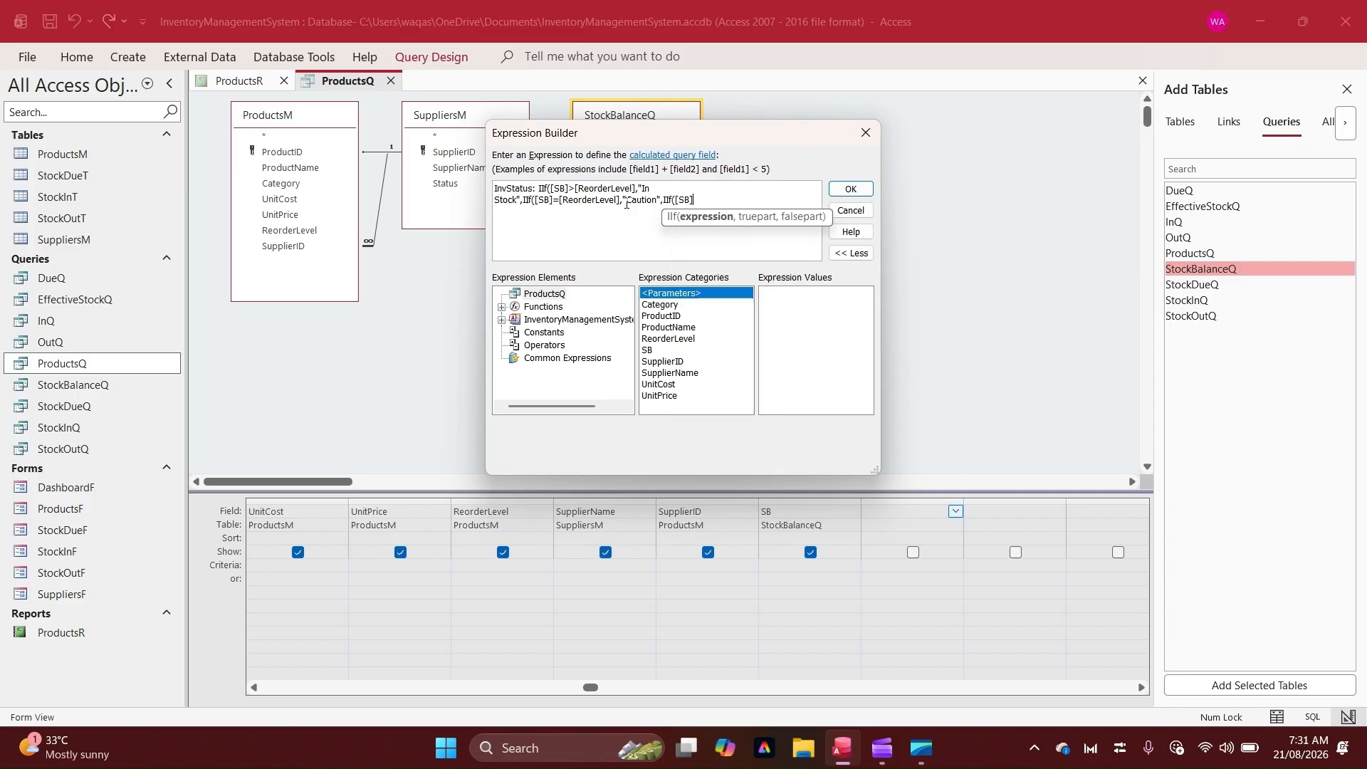
pyautogui.write('<re')
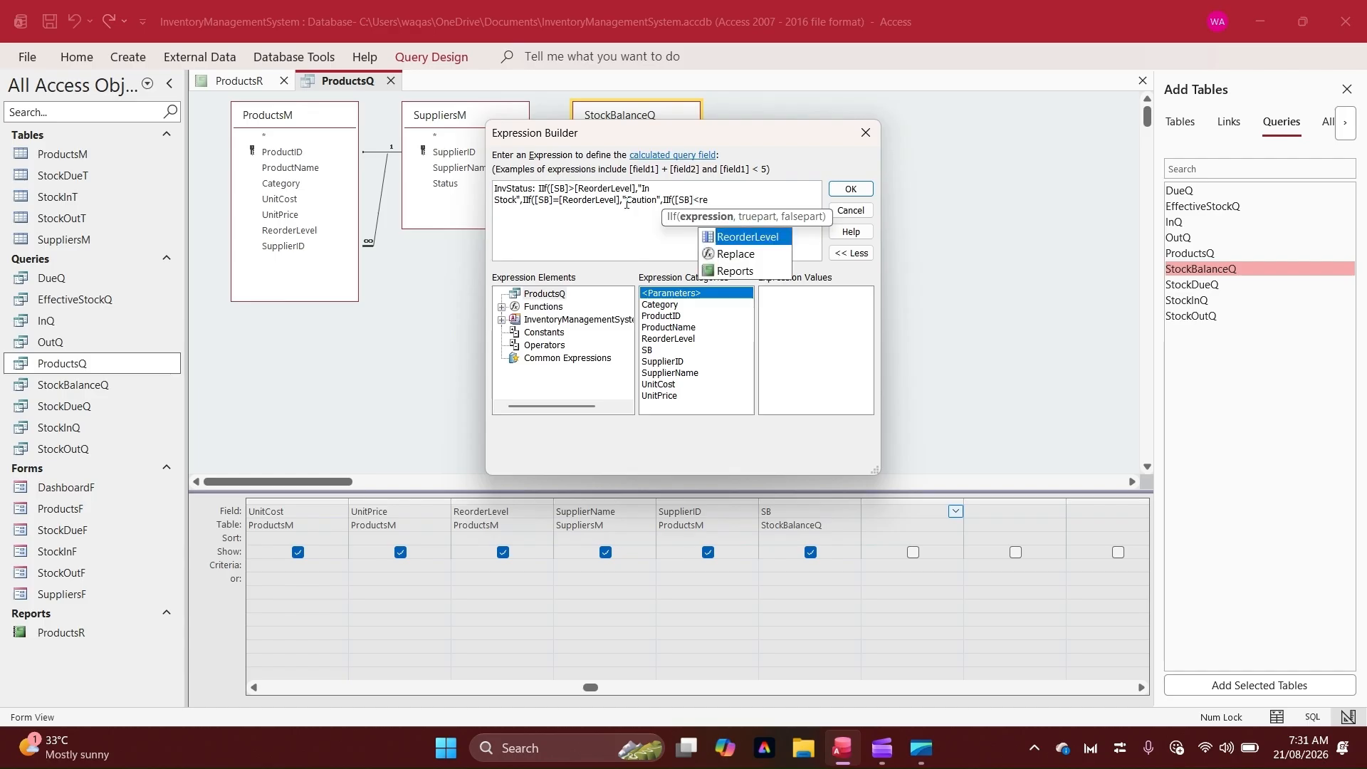
pyautogui.press('Tab')
pyautogui.write(',"C')
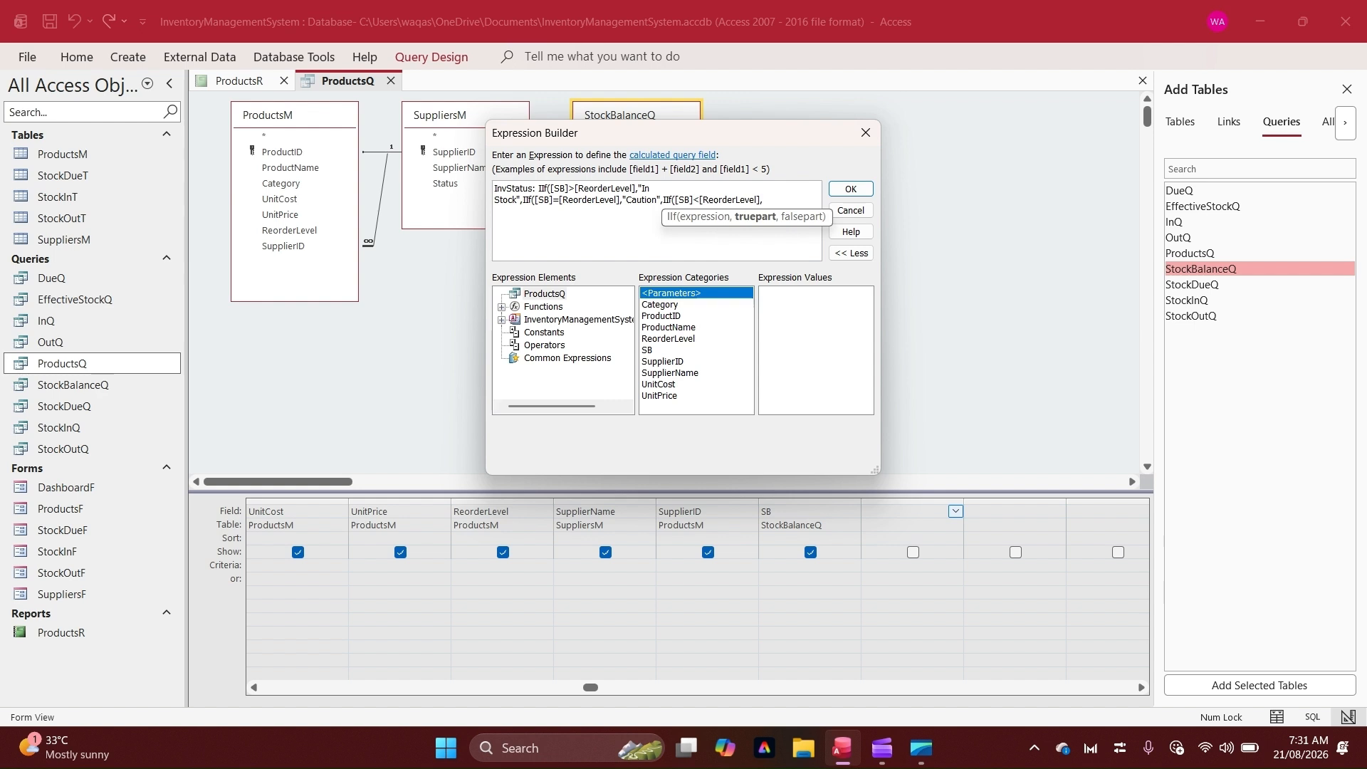
pyautogui.write('ritical"')
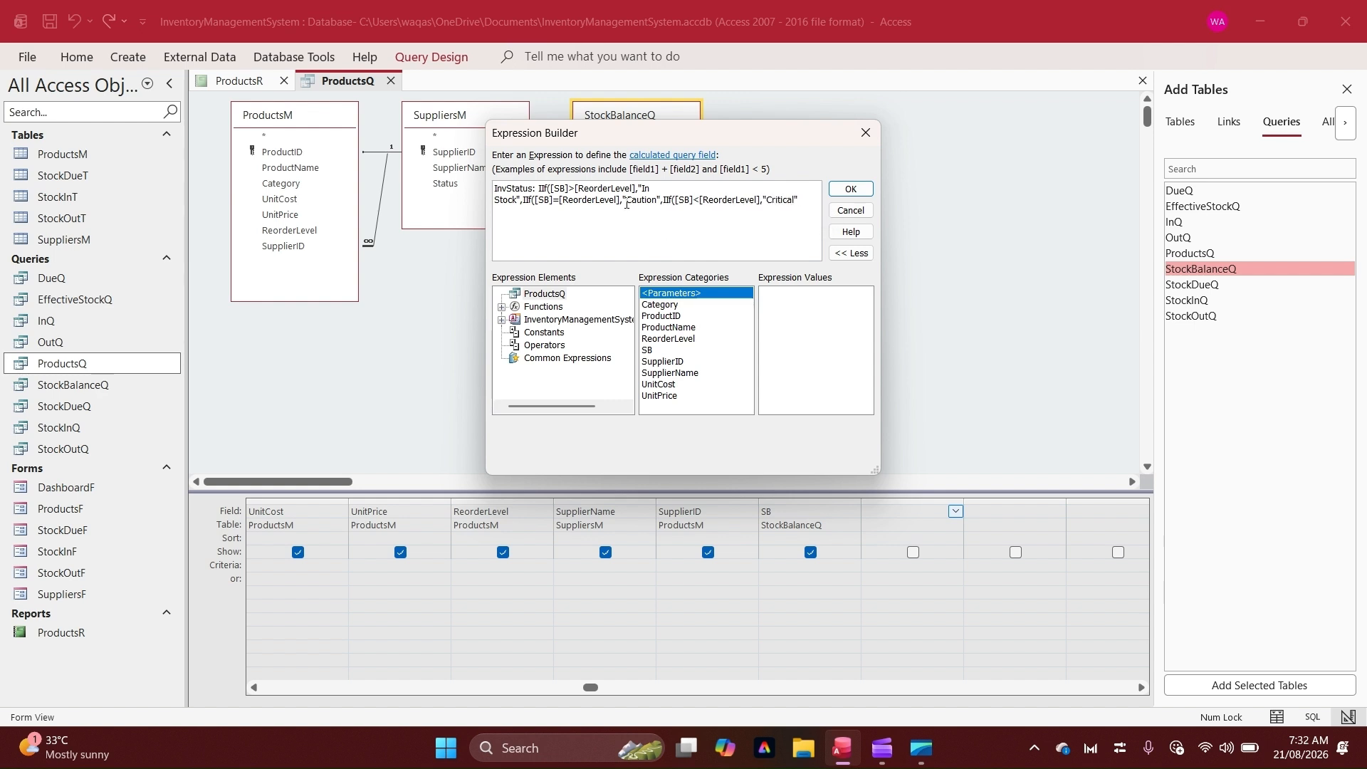
pyautogui.write(',')
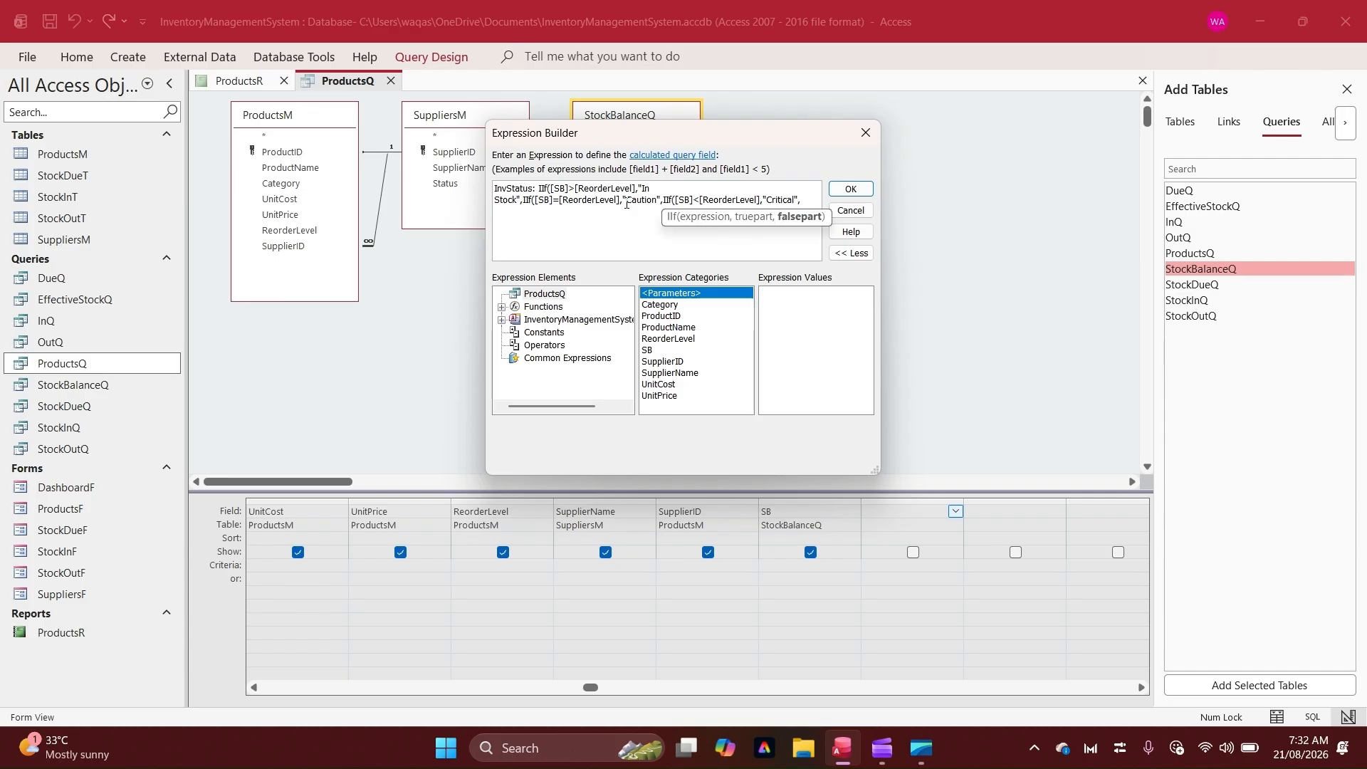
pyautogui.write(')')
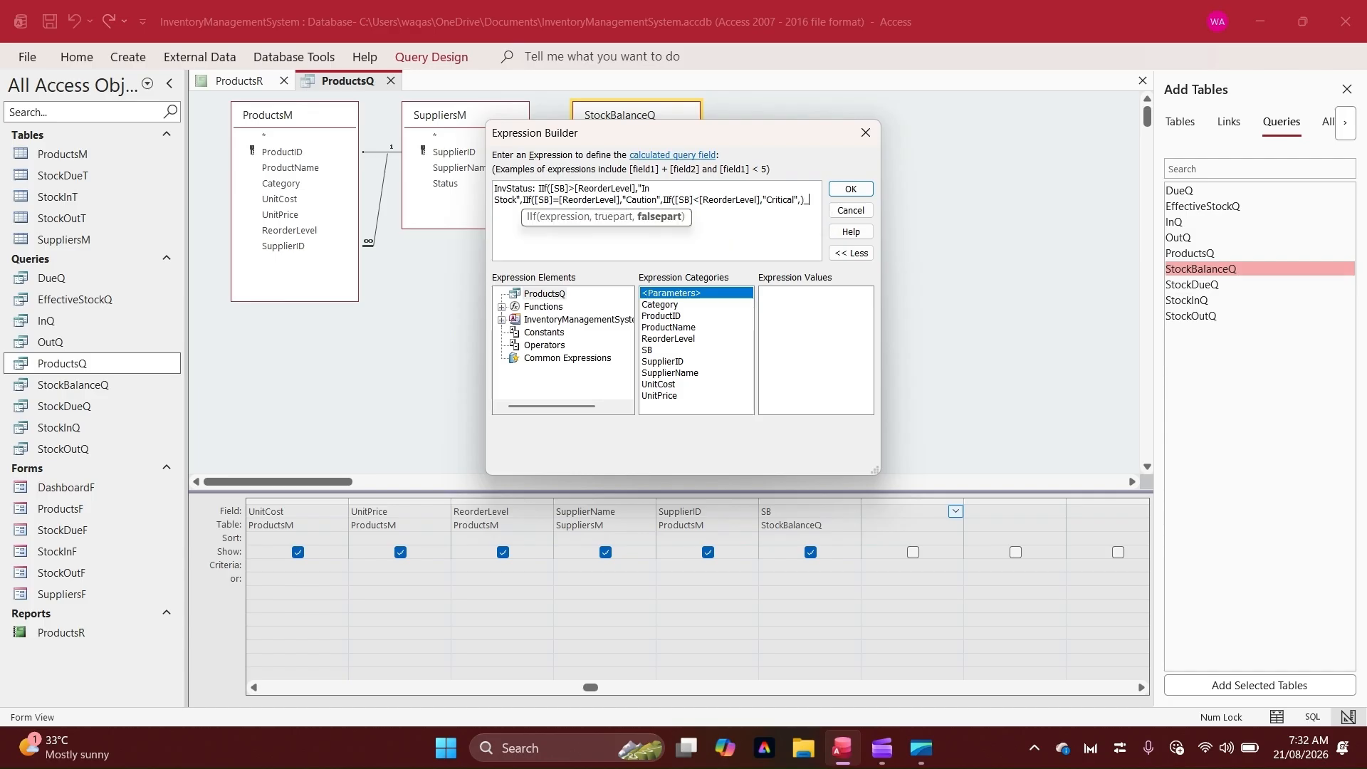
pyautogui.write('))')
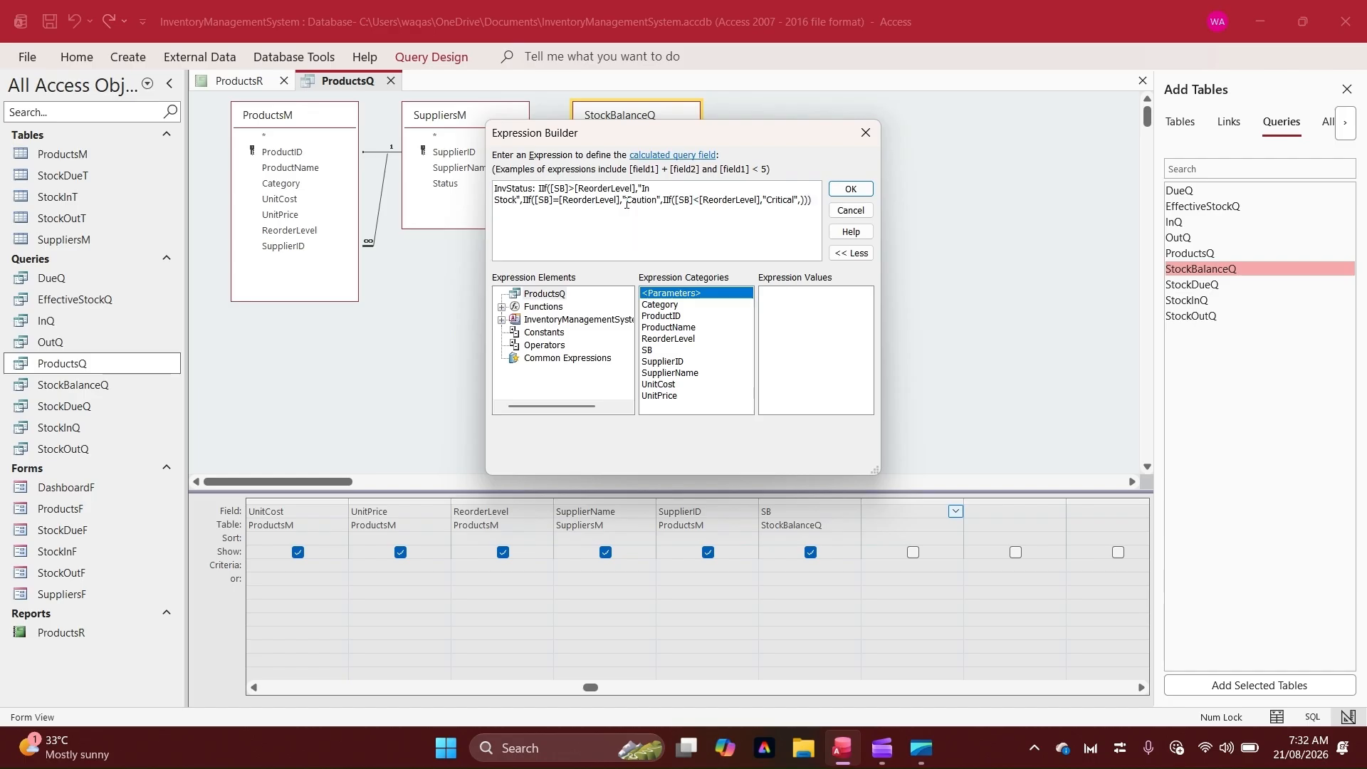
pyautogui.click(865, 190)
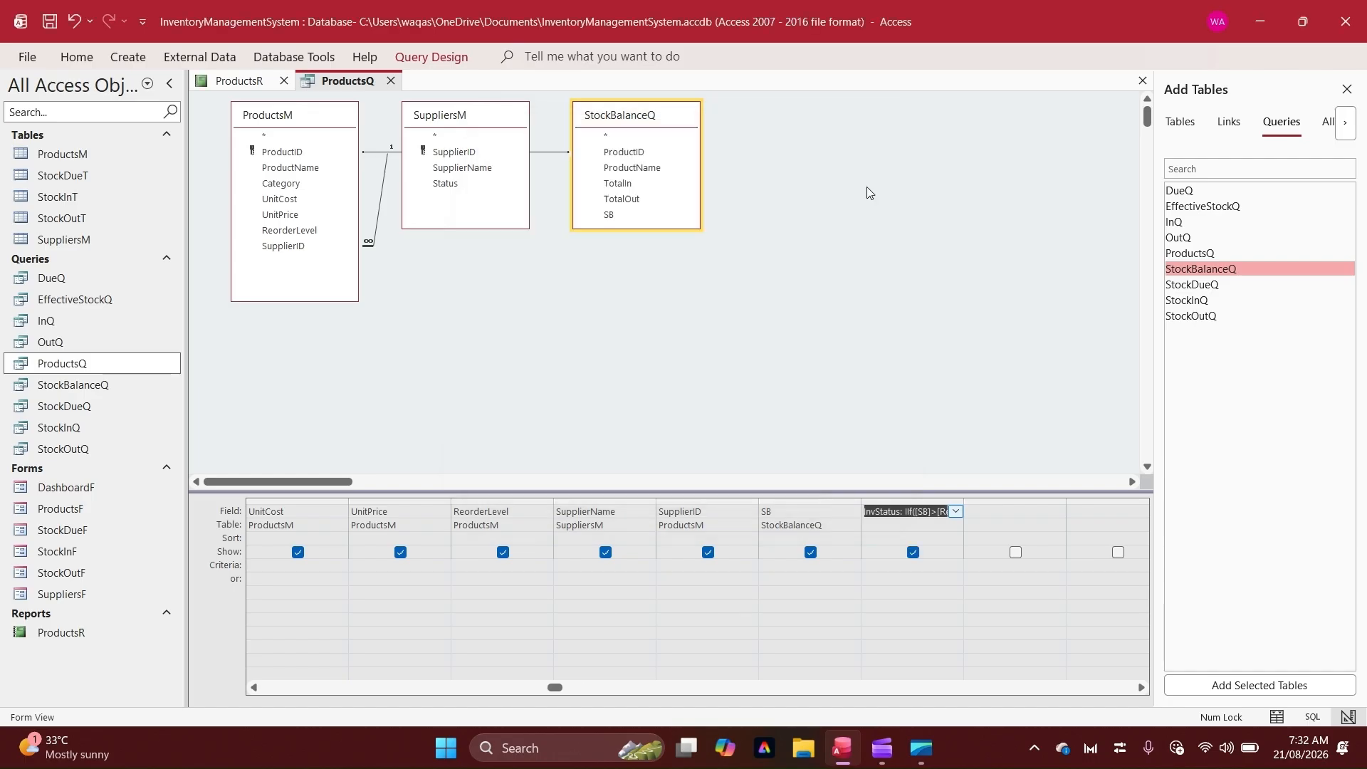
# Run the query in Datasheet view and check the InvStatus values against the SB and ReorderLevel columns
pyautogui.rightClick(826, 196)
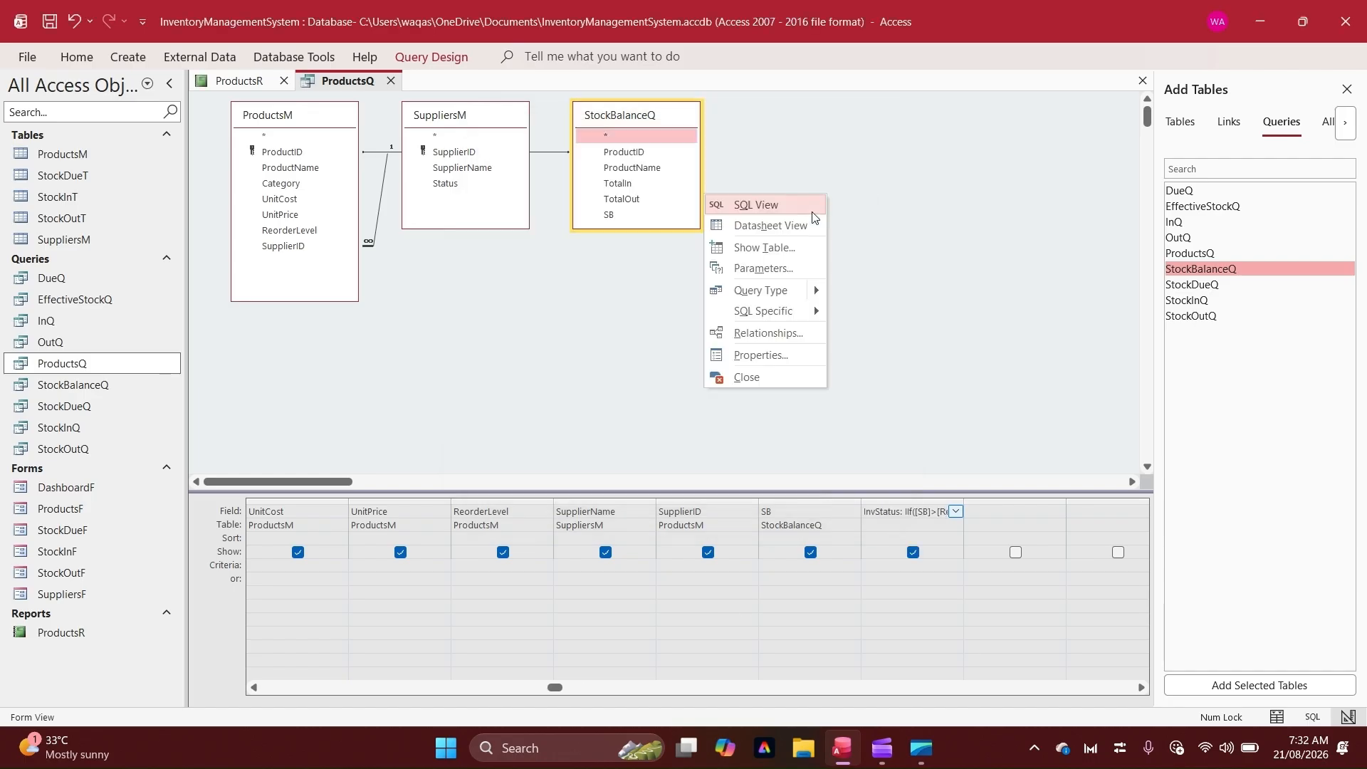
pyautogui.click(767, 227)
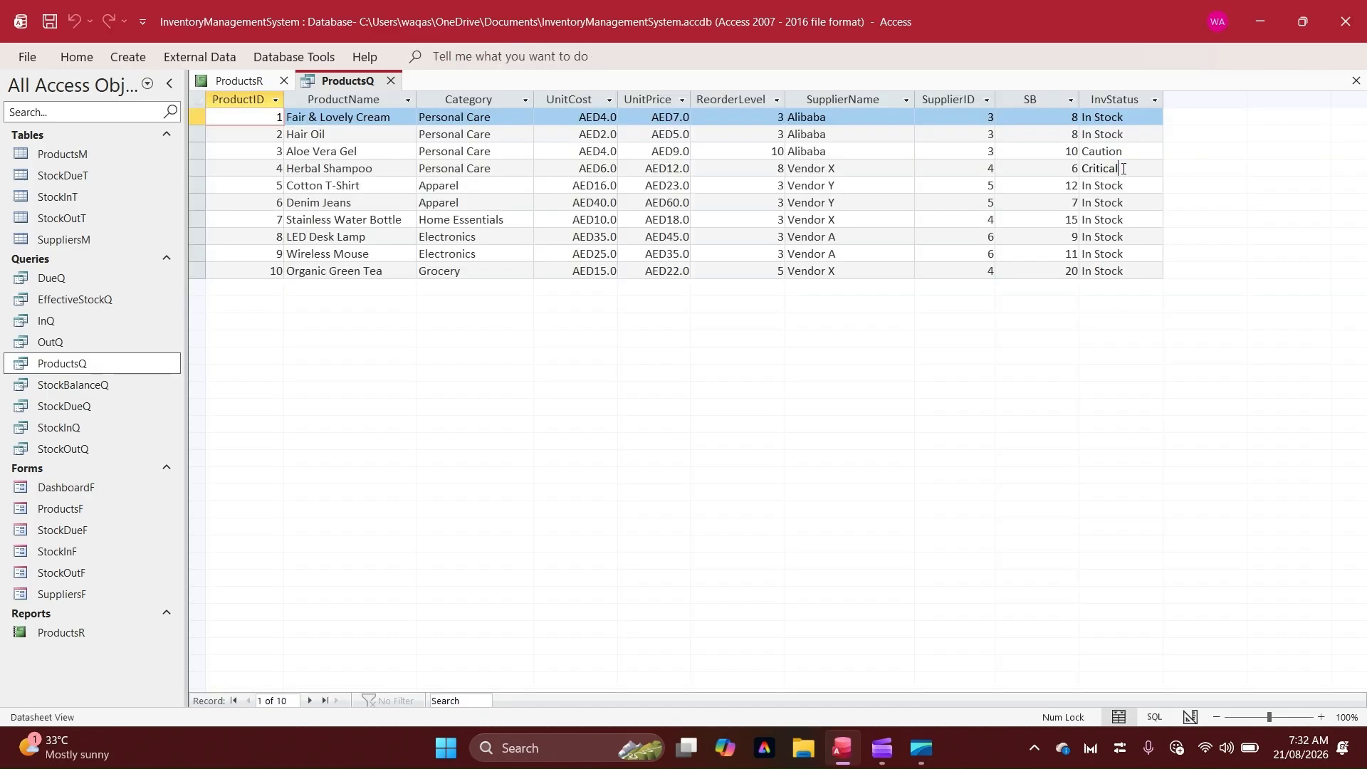
pyautogui.moveTo(1123, 169); pyautogui.dragTo(1047, 169)
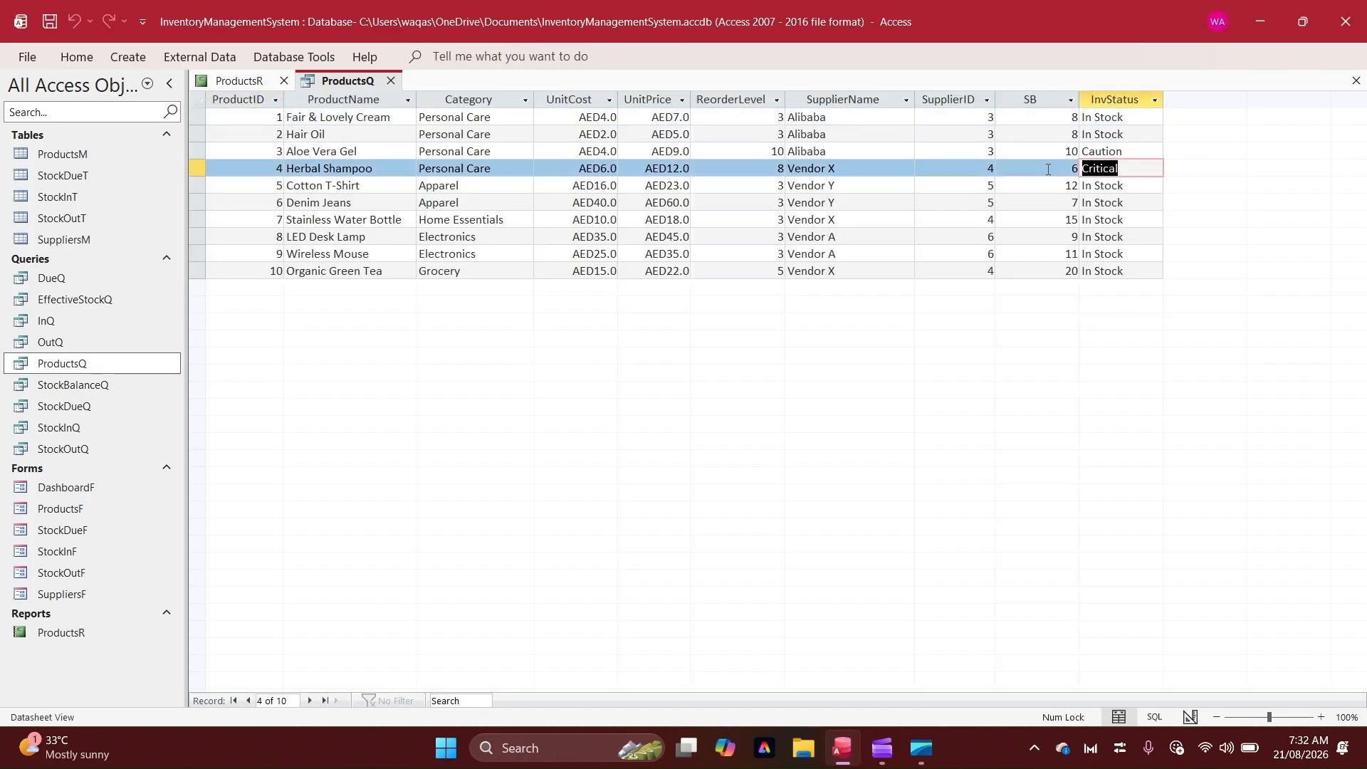
pyautogui.click(753, 169)
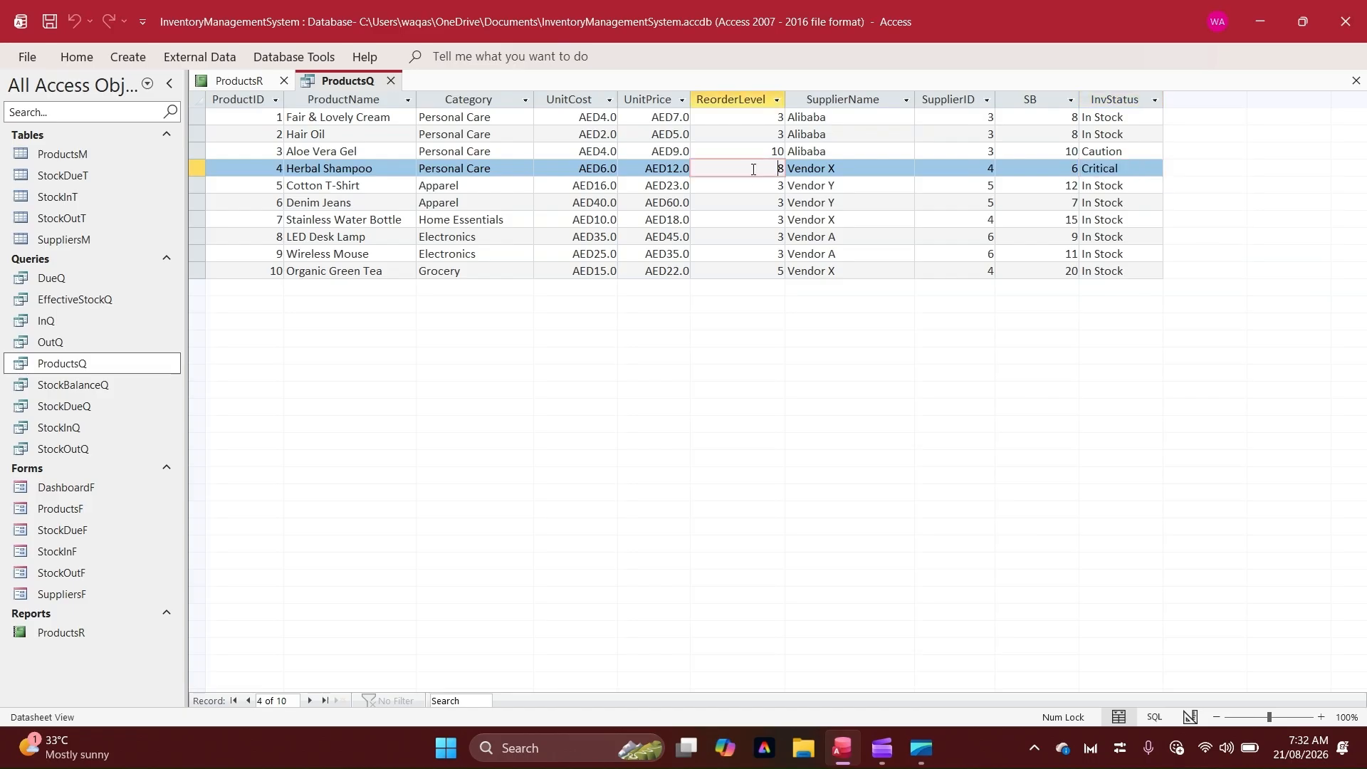
pyautogui.click(1051, 166)
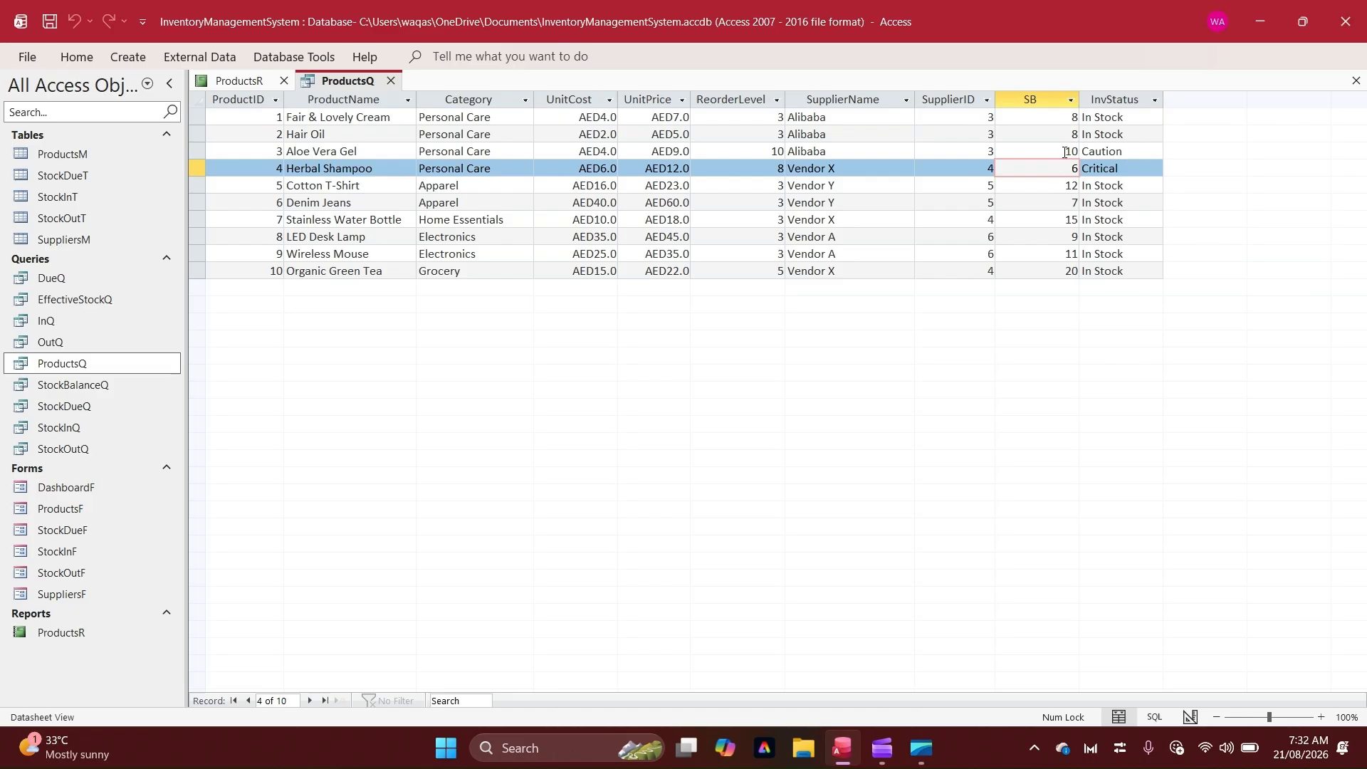
pyautogui.click(1064, 153)
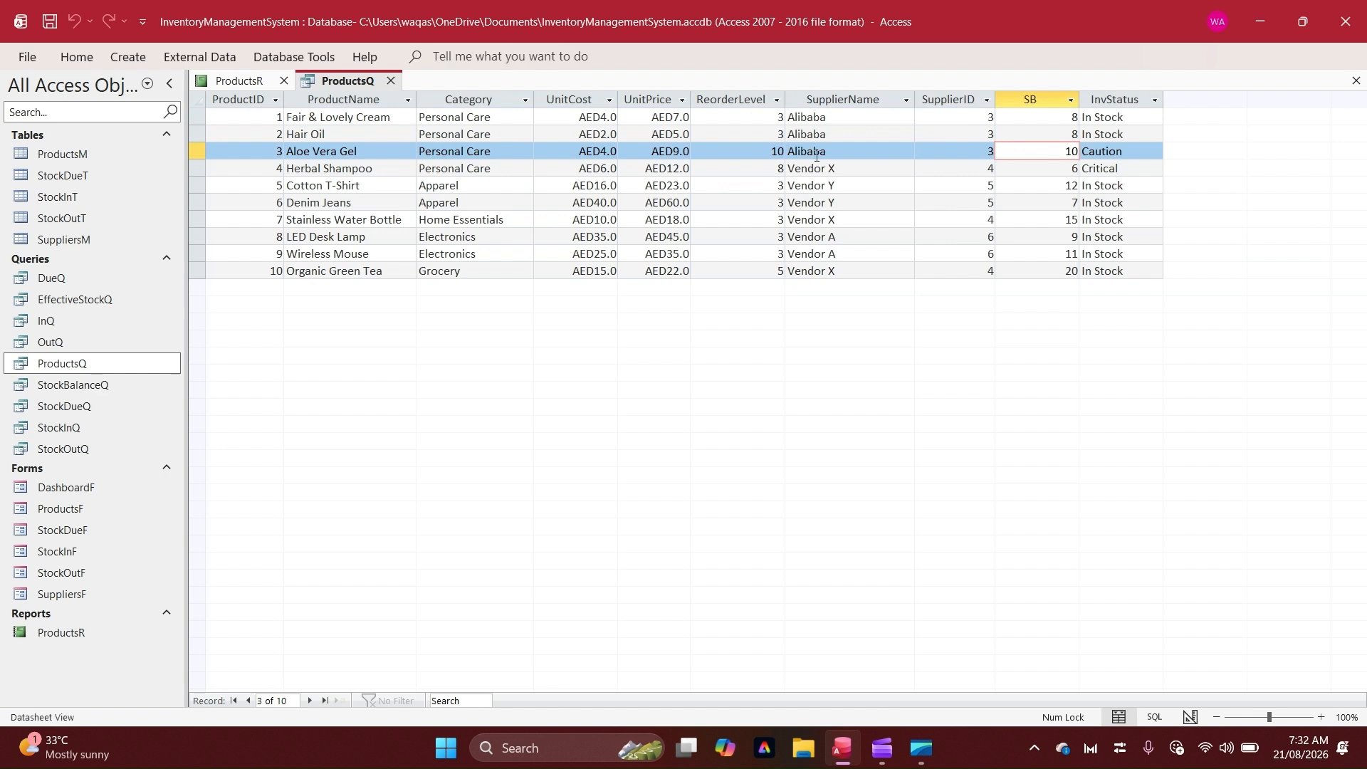
pyautogui.click(760, 151)
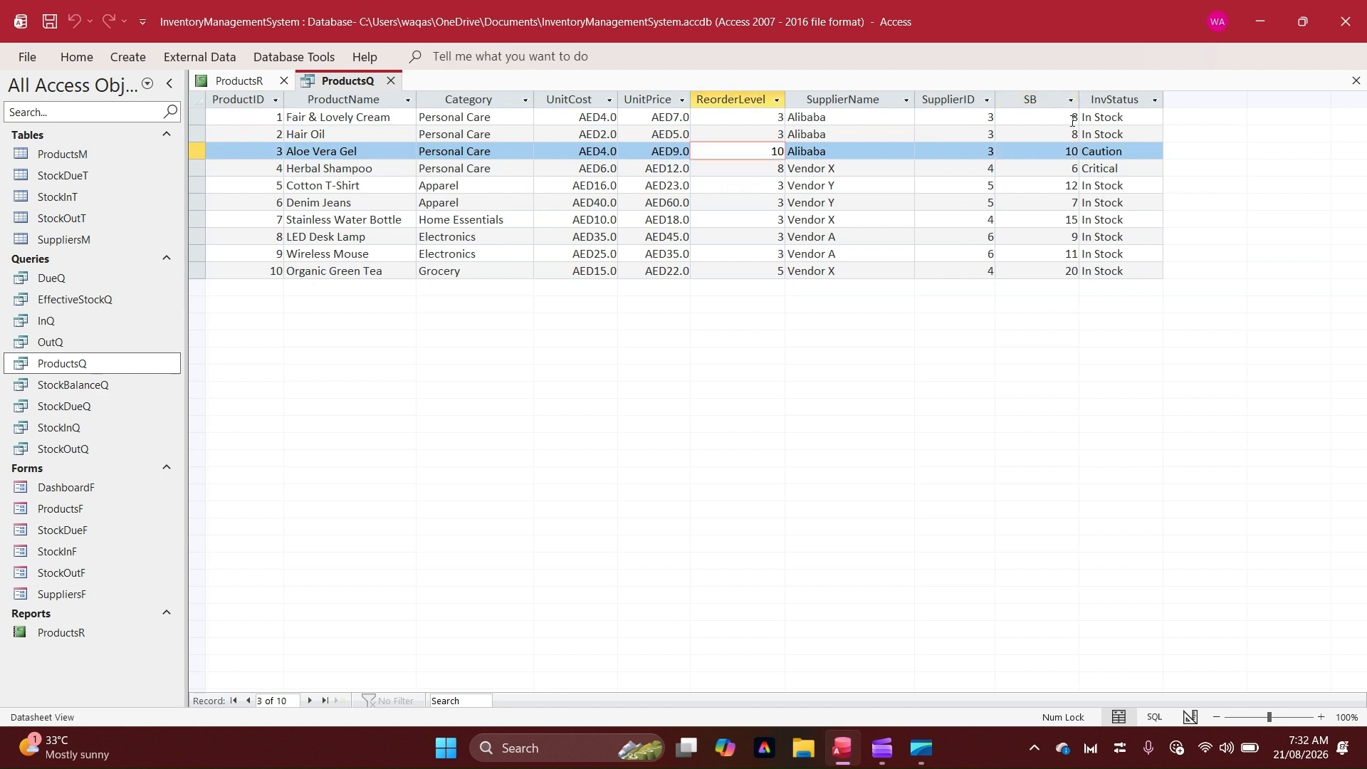
pyautogui.click(1050, 151)
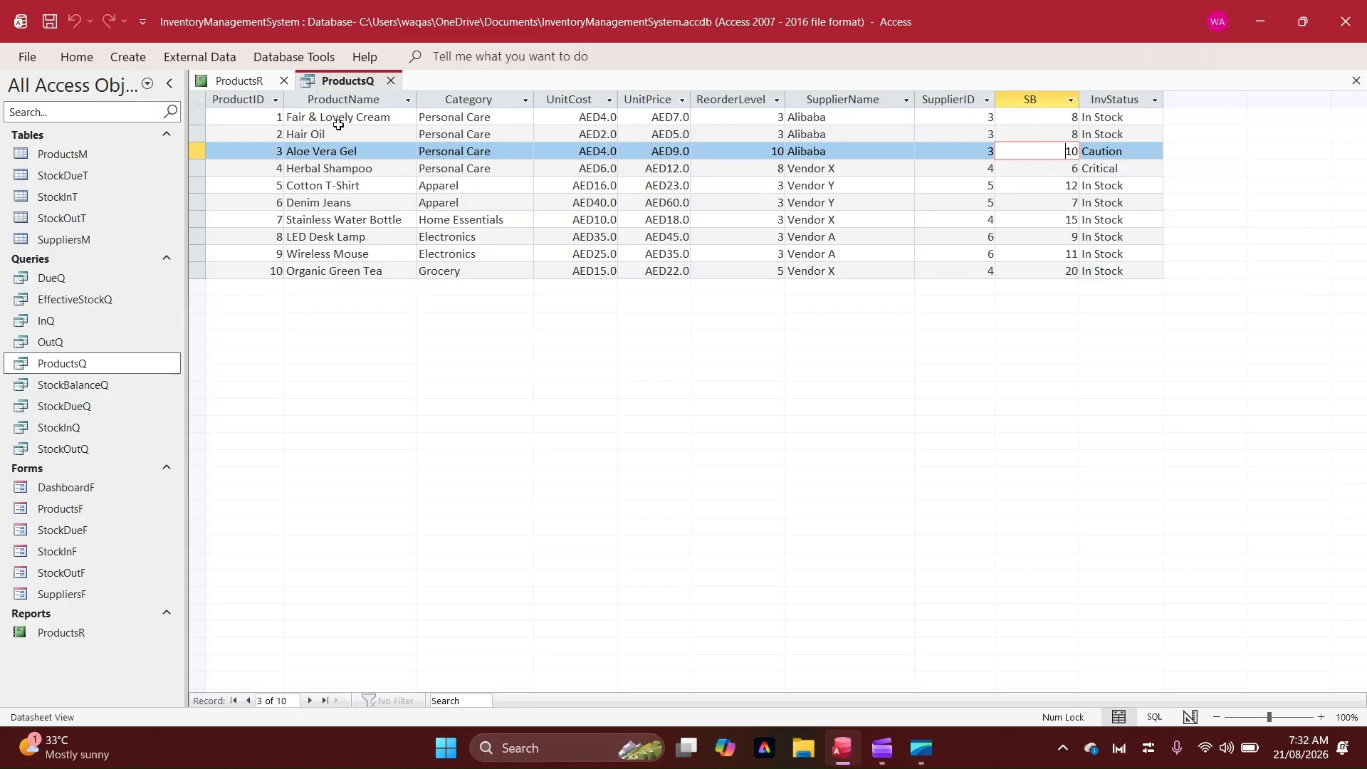
# Save and close the ProductsQ query to return to the ProductsR report design
pyautogui.rightClick(339, 82)
pyautogui.click(899, 84)
pyautogui.click(391, 81)
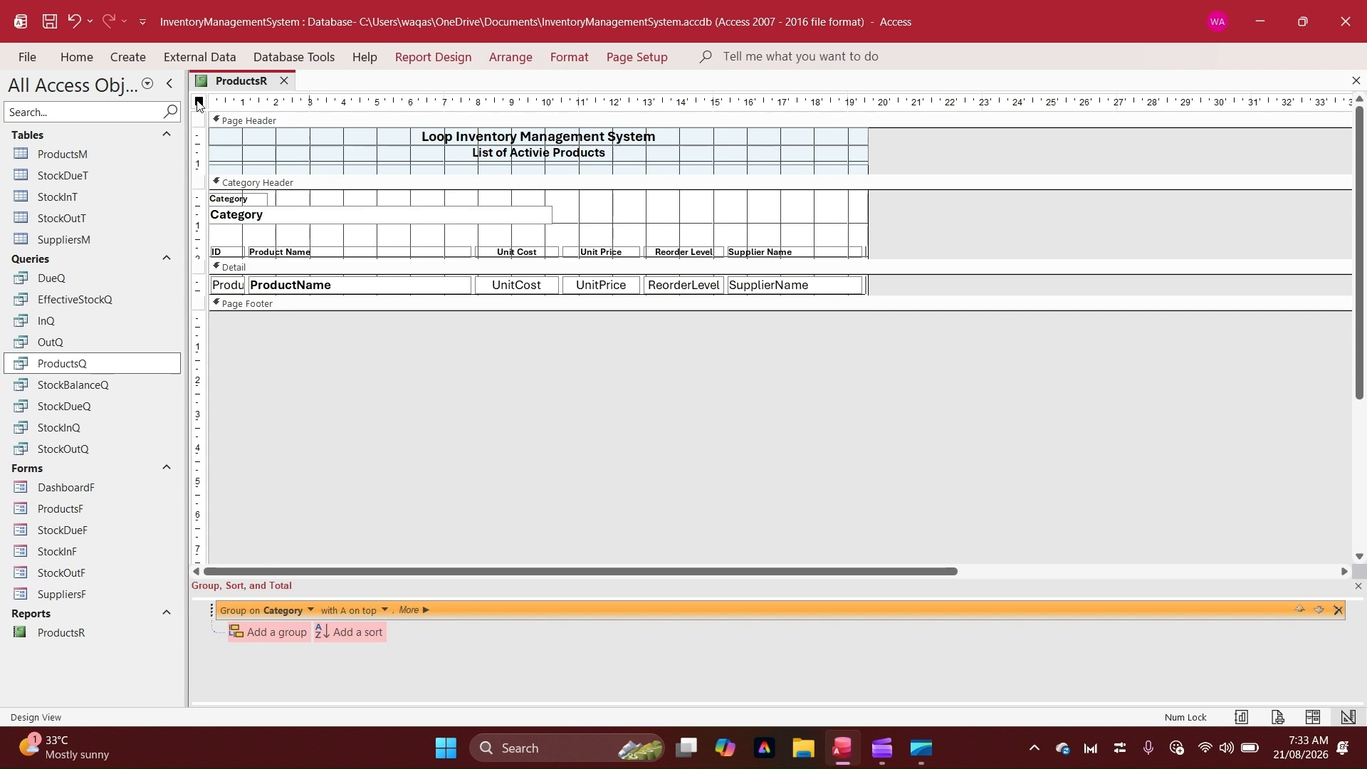
# Open the field list for the report and move the Supplier Name column to sit right after Product Name
pyautogui.click(456, 64)
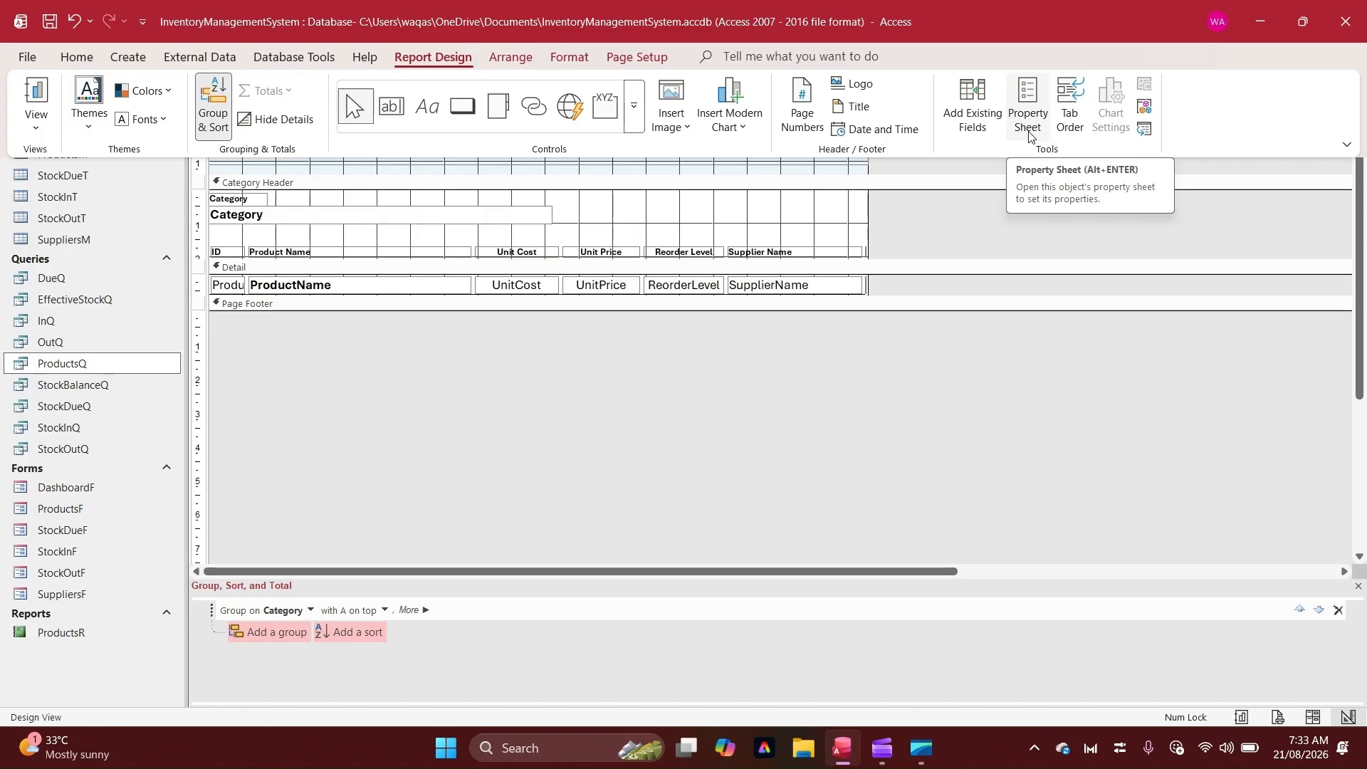
pyautogui.click(975, 114)
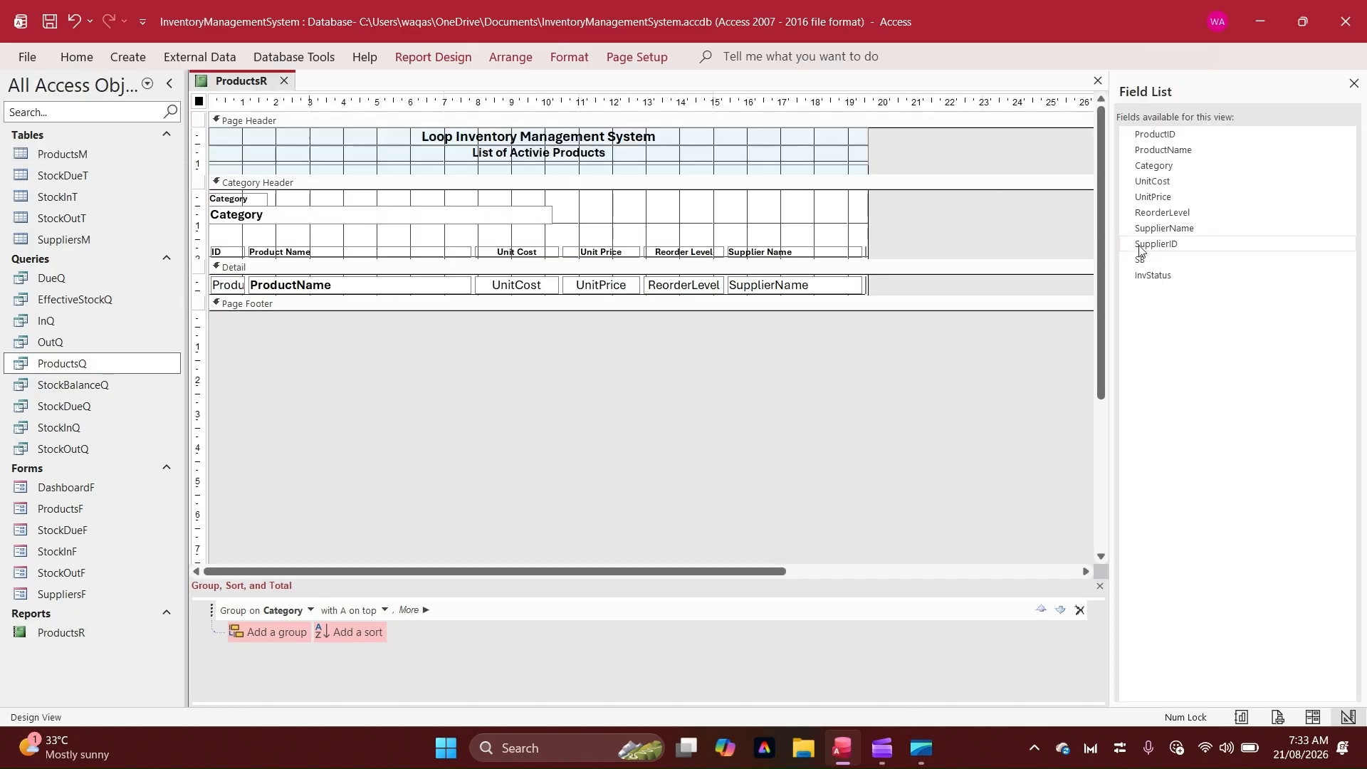
pyautogui.click(1142, 260)
pyautogui.click(1146, 275)
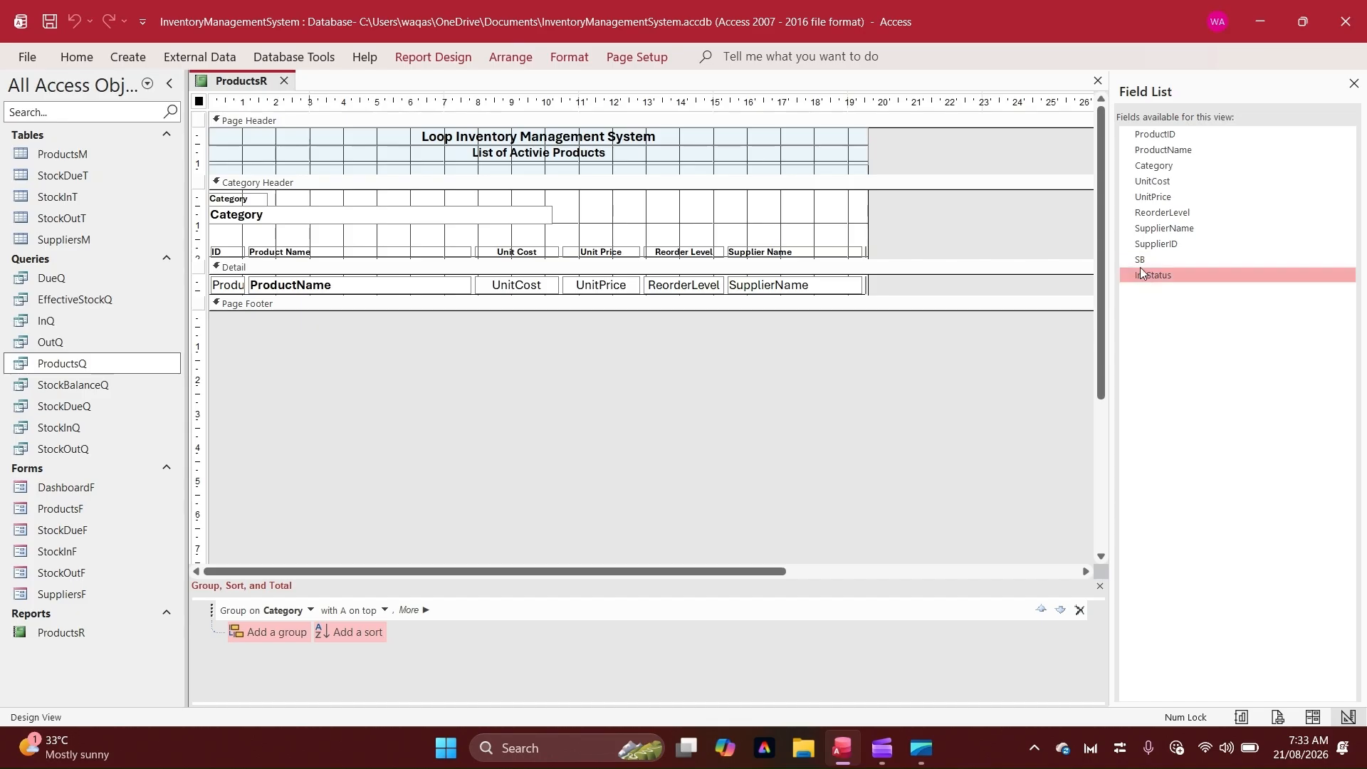
pyautogui.click(1140, 259)
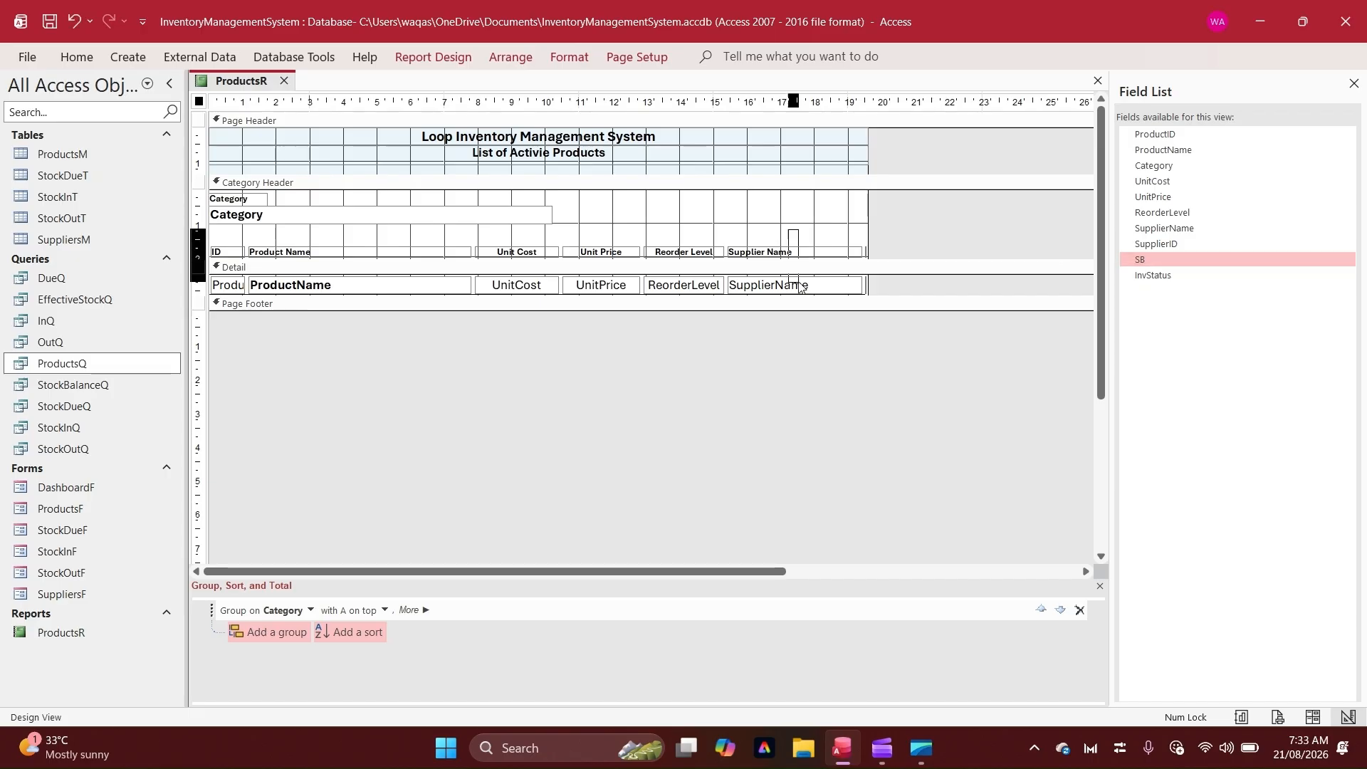
pyautogui.click(757, 285)
pyautogui.click(603, 285)
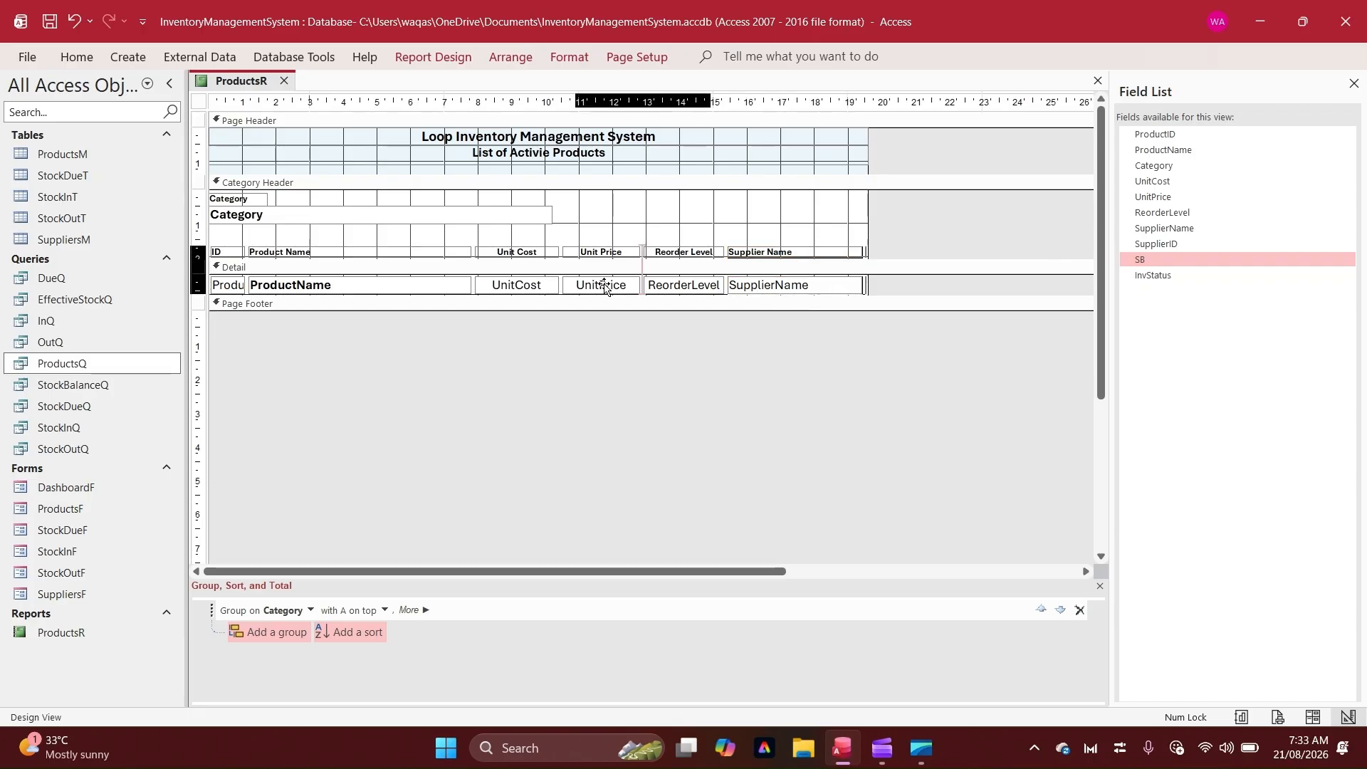
pyautogui.click(516, 284)
pyautogui.moveTo(516, 285); pyautogui.dragTo(497, 285)
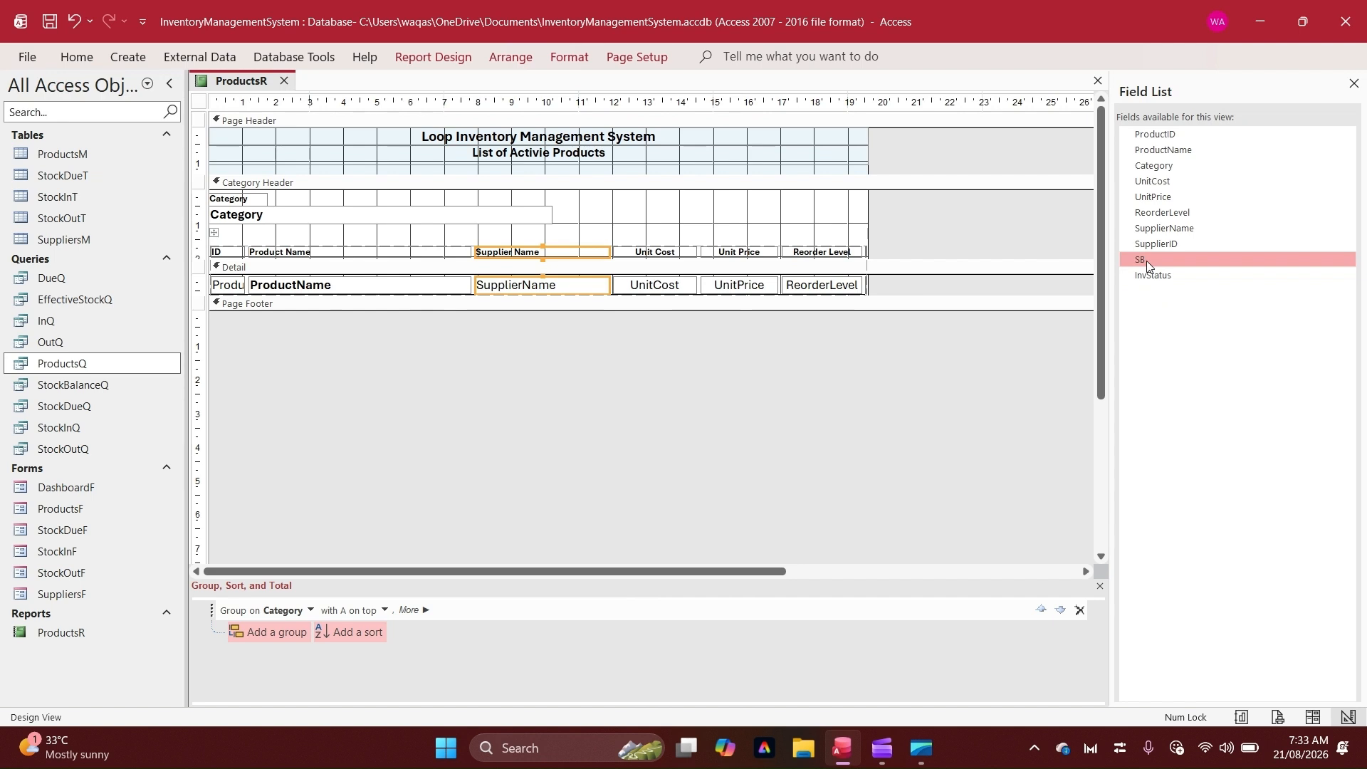
# Add the SB and InvStatus fields from the field list as new columns after Reorder Level, narrowing each
pyautogui.moveTo(1146, 260); pyautogui.dragTo(883, 284)
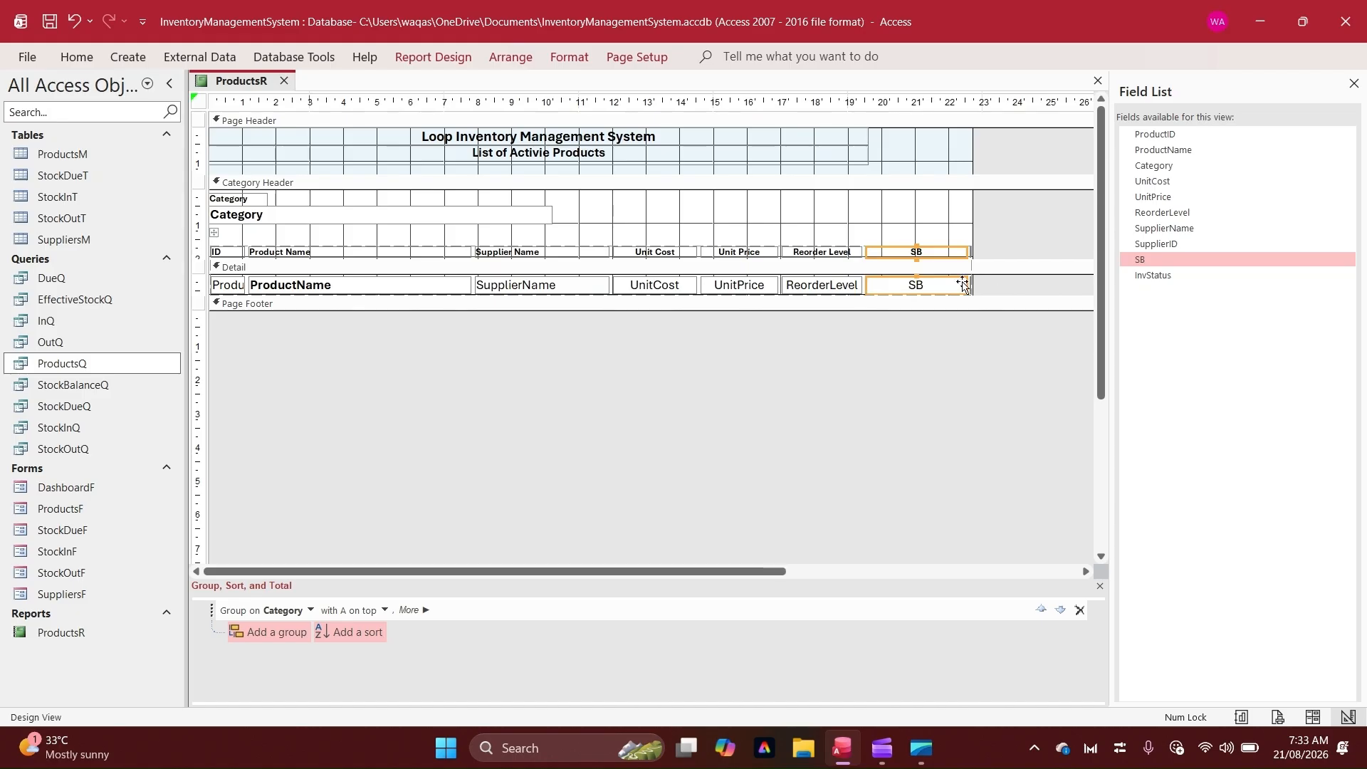
pyautogui.moveTo(967, 284); pyautogui.dragTo(930, 287)
pyautogui.moveTo(1156, 275); pyautogui.dragTo(931, 281)
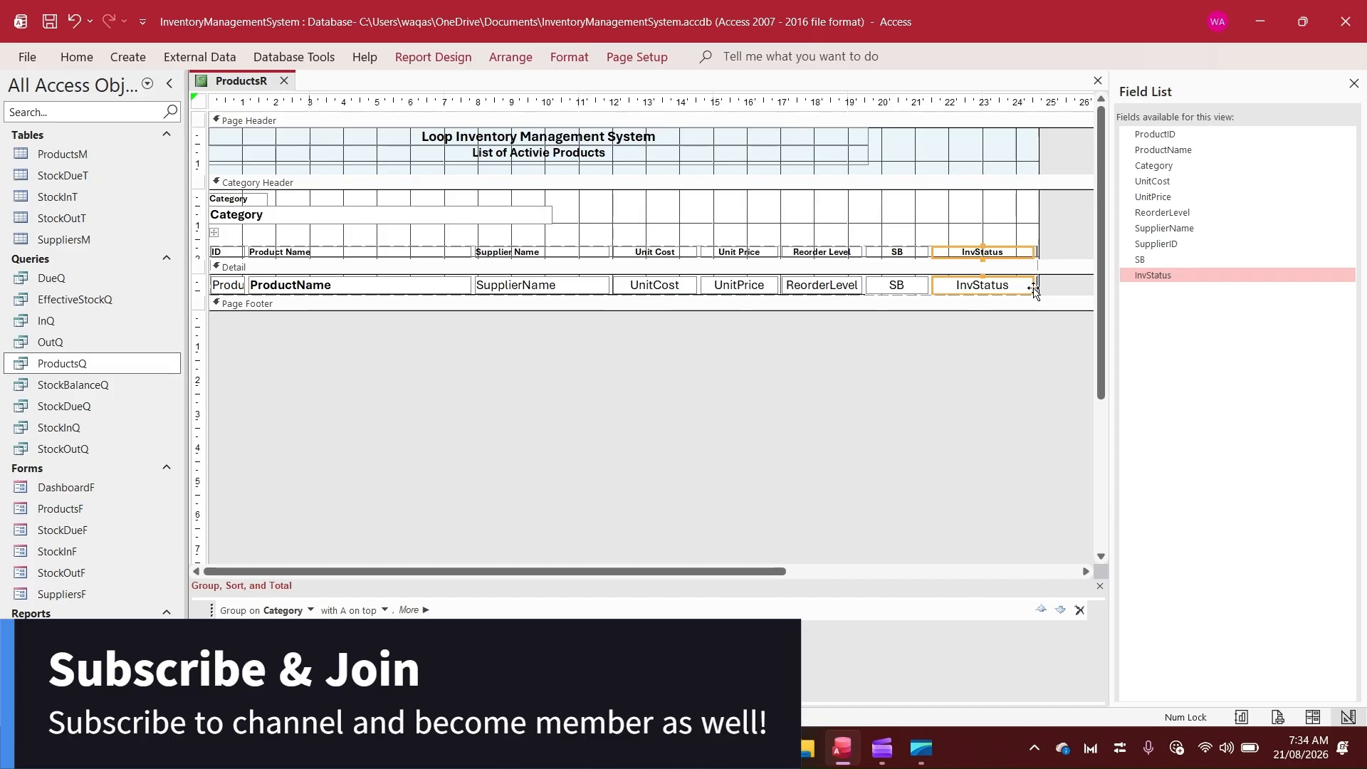
pyautogui.moveTo(1031, 284); pyautogui.dragTo(1013, 284)
# Widen the InvStatus column heading to line up with its field
pyautogui.click(971, 250)
pyautogui.click(970, 250)
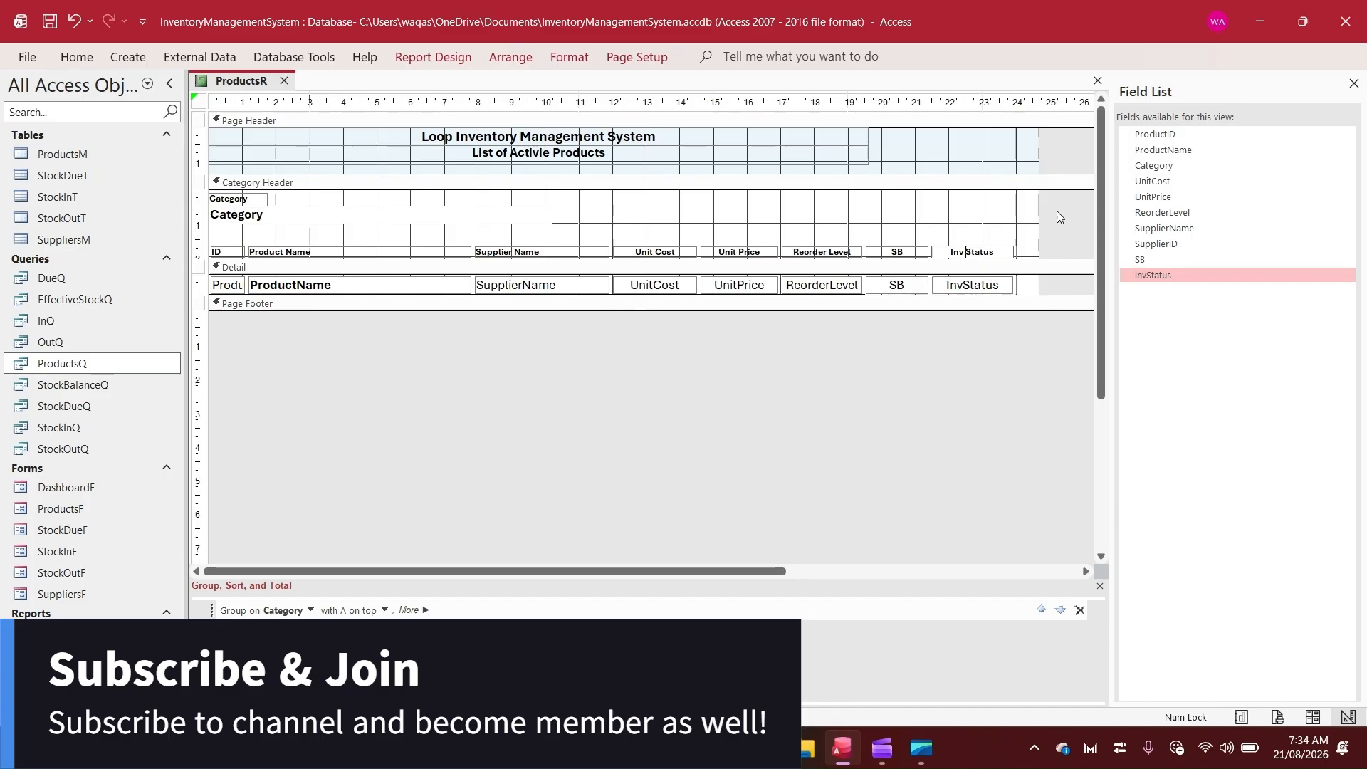
pyautogui.click(1056, 211)
pyautogui.click(973, 250)
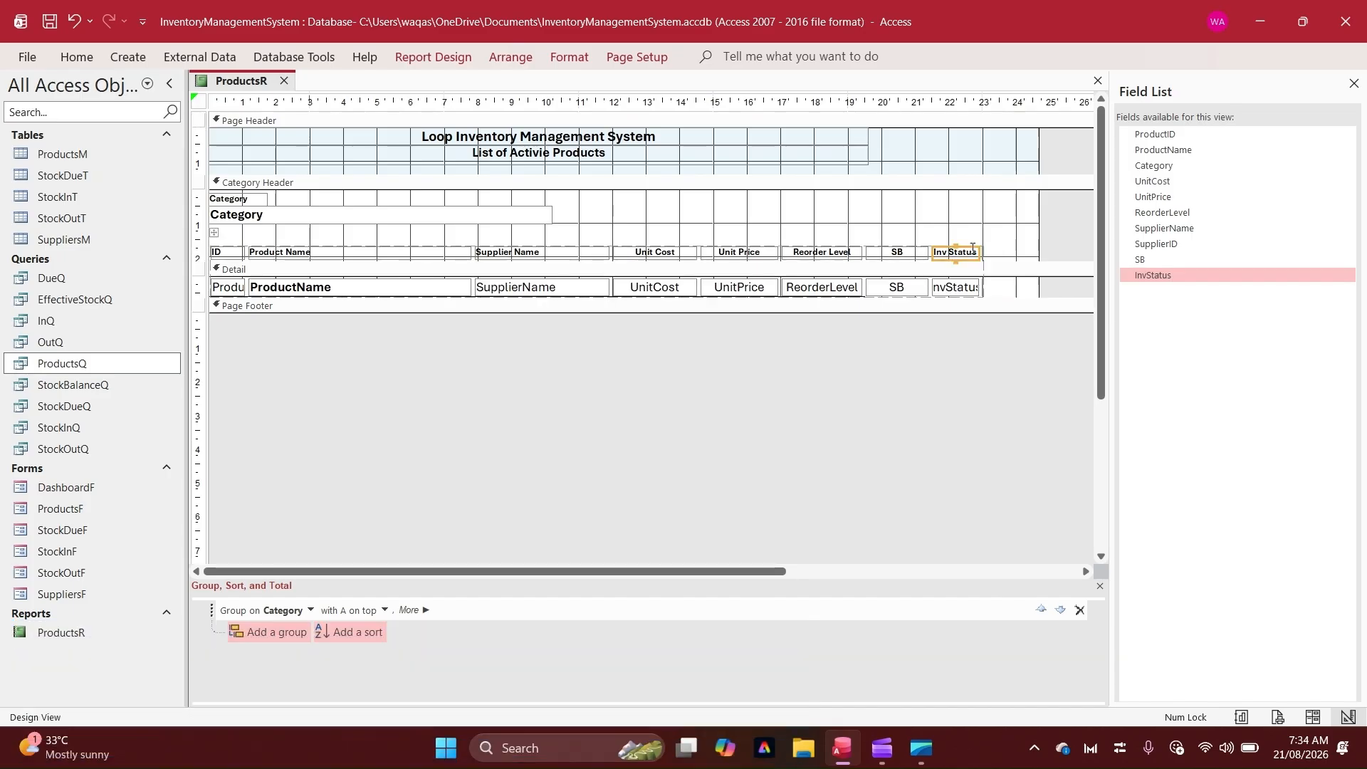
pyautogui.moveTo(981, 253); pyautogui.dragTo(999, 253)
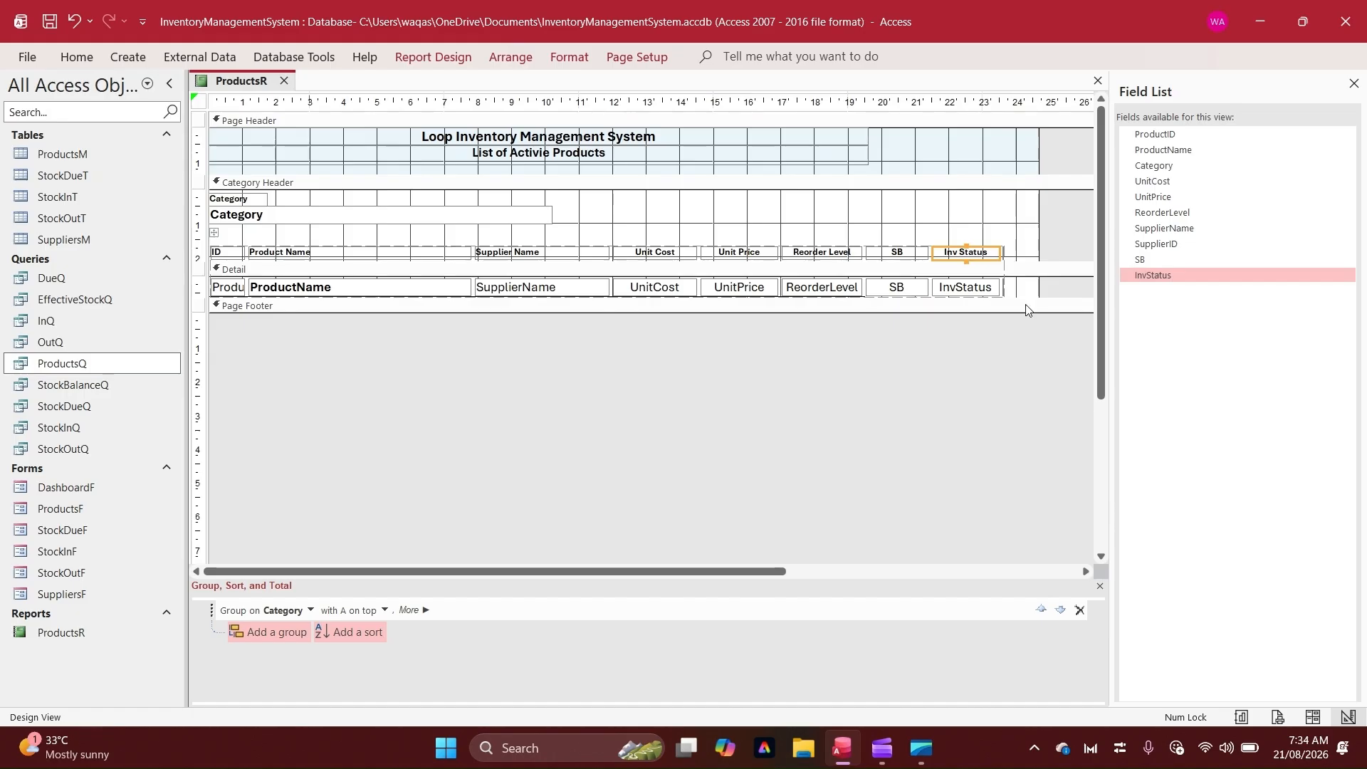
# Extend the detail separator line and the title banner across to the new report width
pyautogui.moveTo(1039, 233); pyautogui.dragTo(1041, 336)
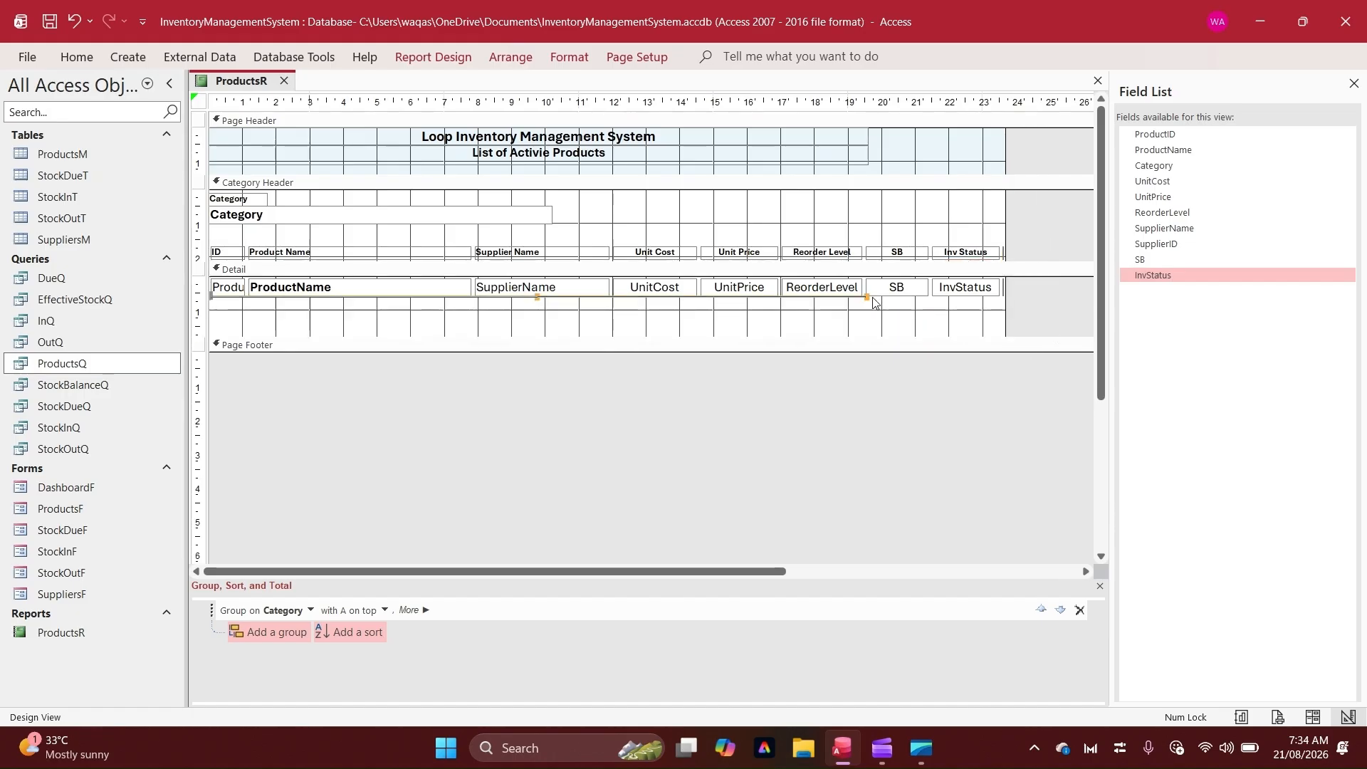
pyautogui.click(862, 296)
pyautogui.moveTo(866, 297); pyautogui.dragTo(986, 299)
pyautogui.click(788, 148)
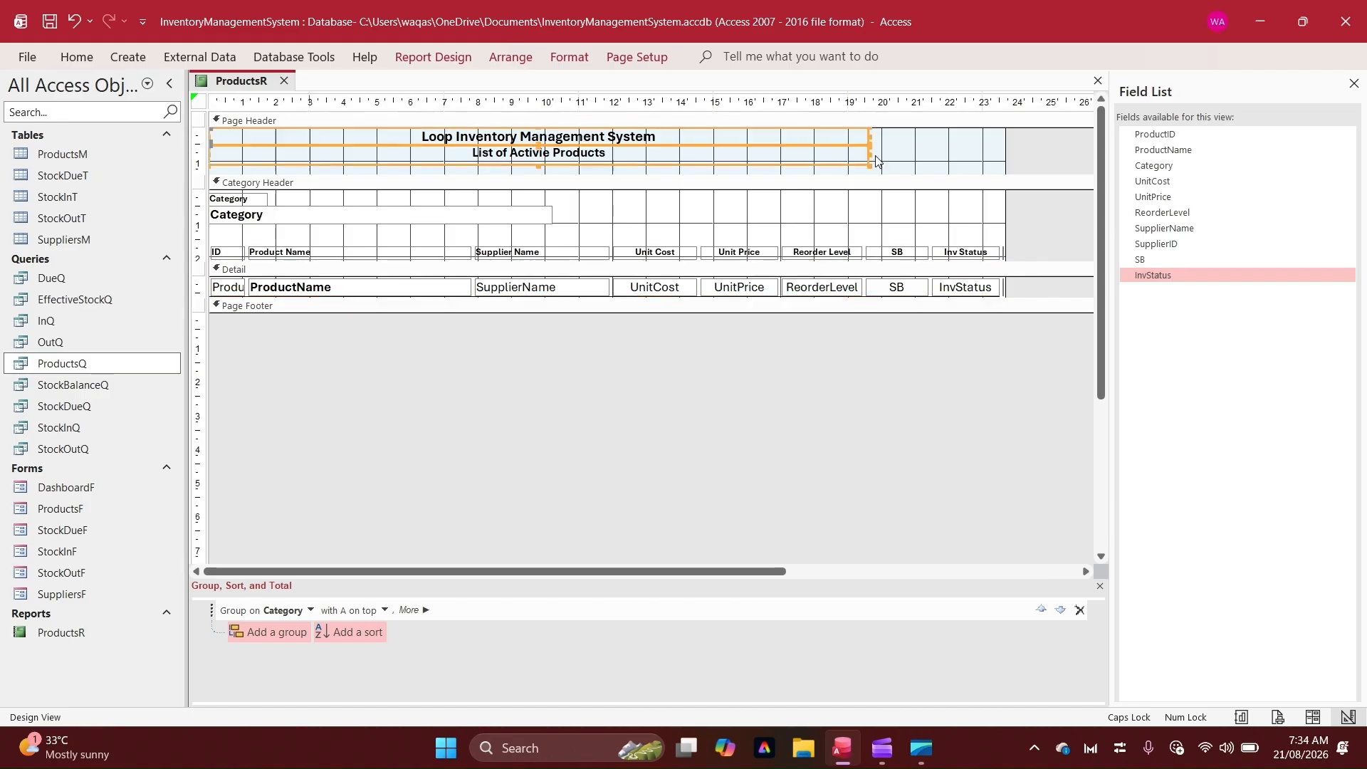
pyautogui.moveTo(868, 134); pyautogui.dragTo(1005, 135)
# Open the report in Report view and check the new SB and Inv Status columns
pyautogui.rightClick(244, 78)
pyautogui.click(307, 171)
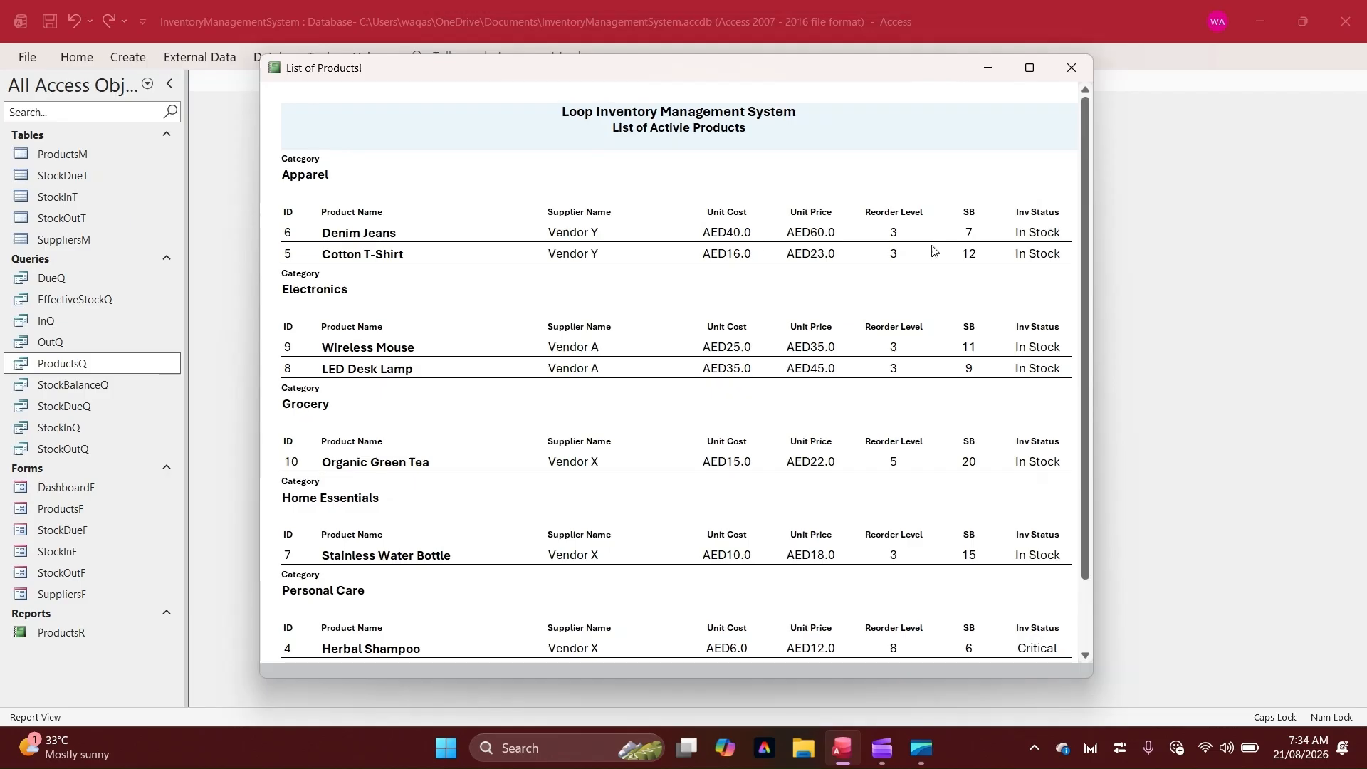
pyautogui.click(985, 216)
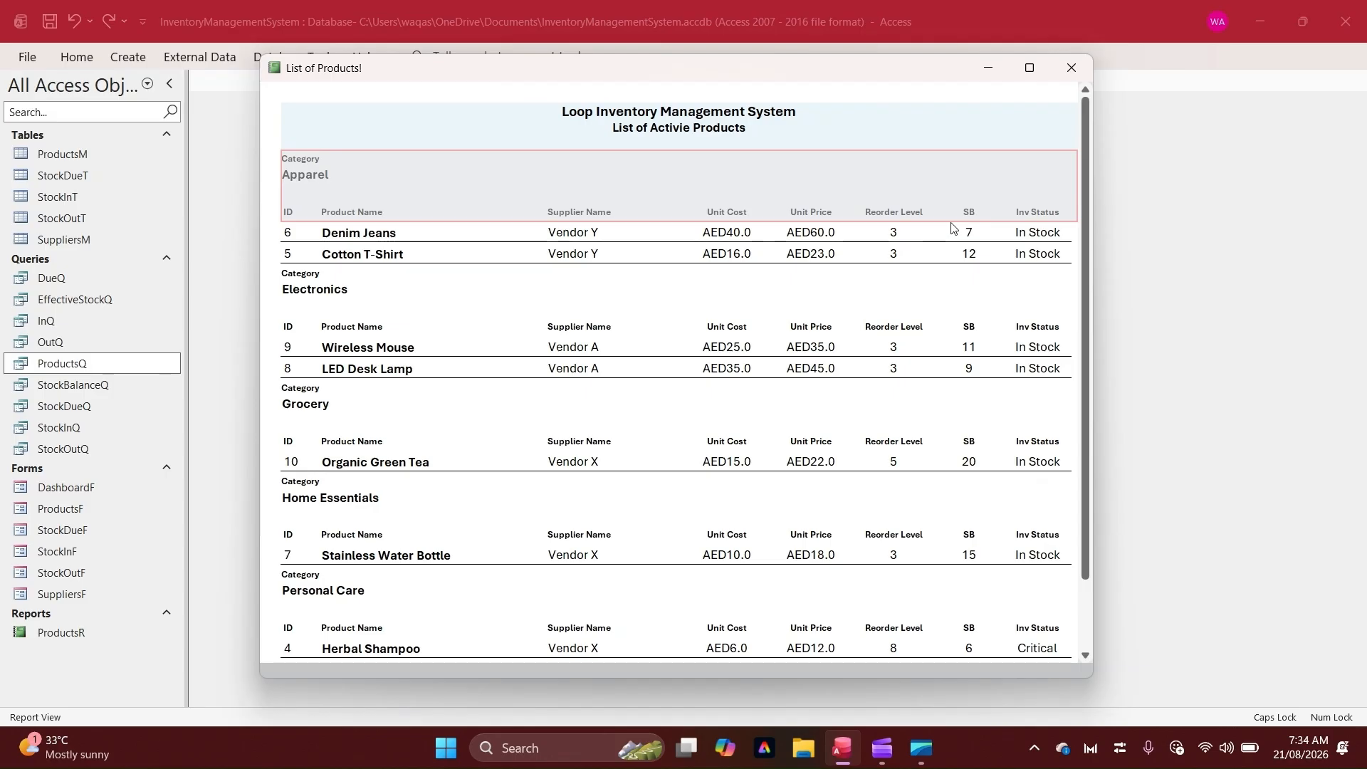
pyautogui.click(1035, 232)
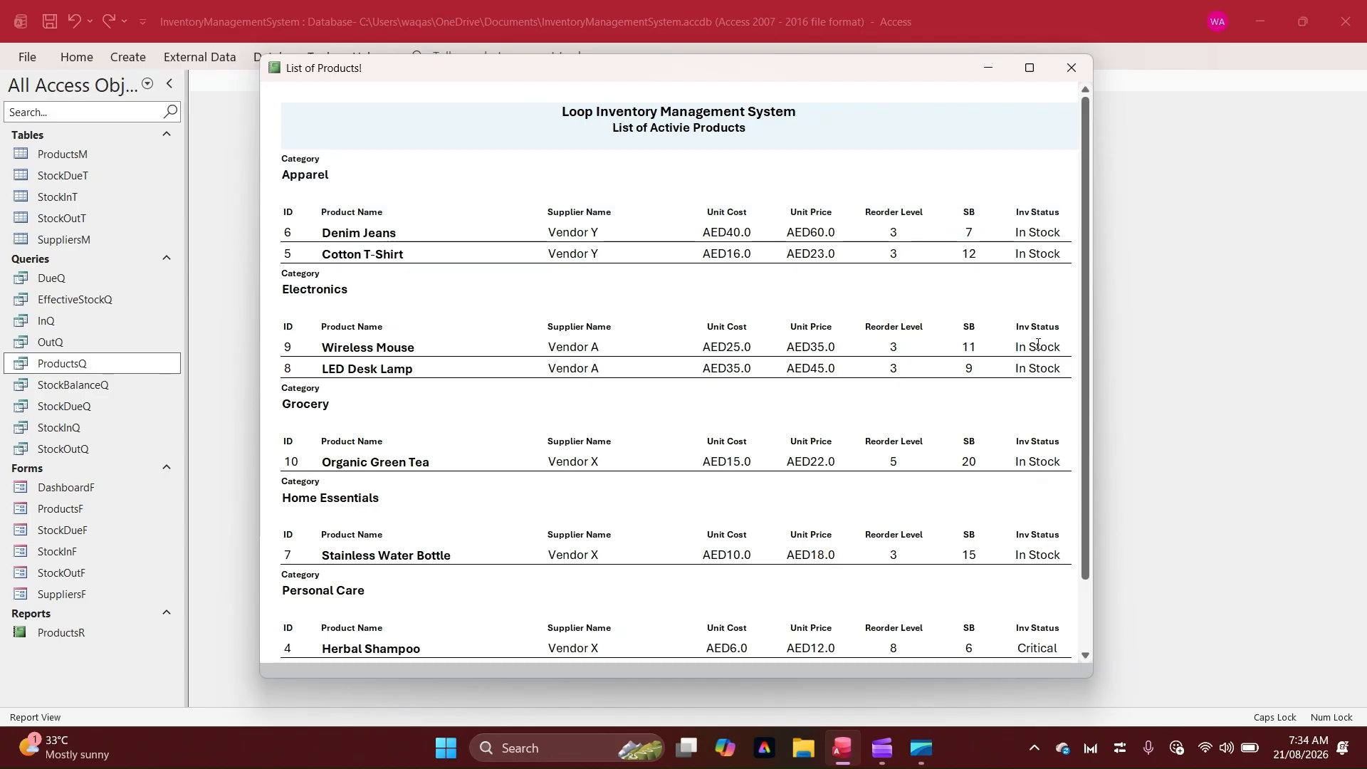
# Switch the report to Print Preview to check how the page fits
pyautogui.rightClick(792, 72)
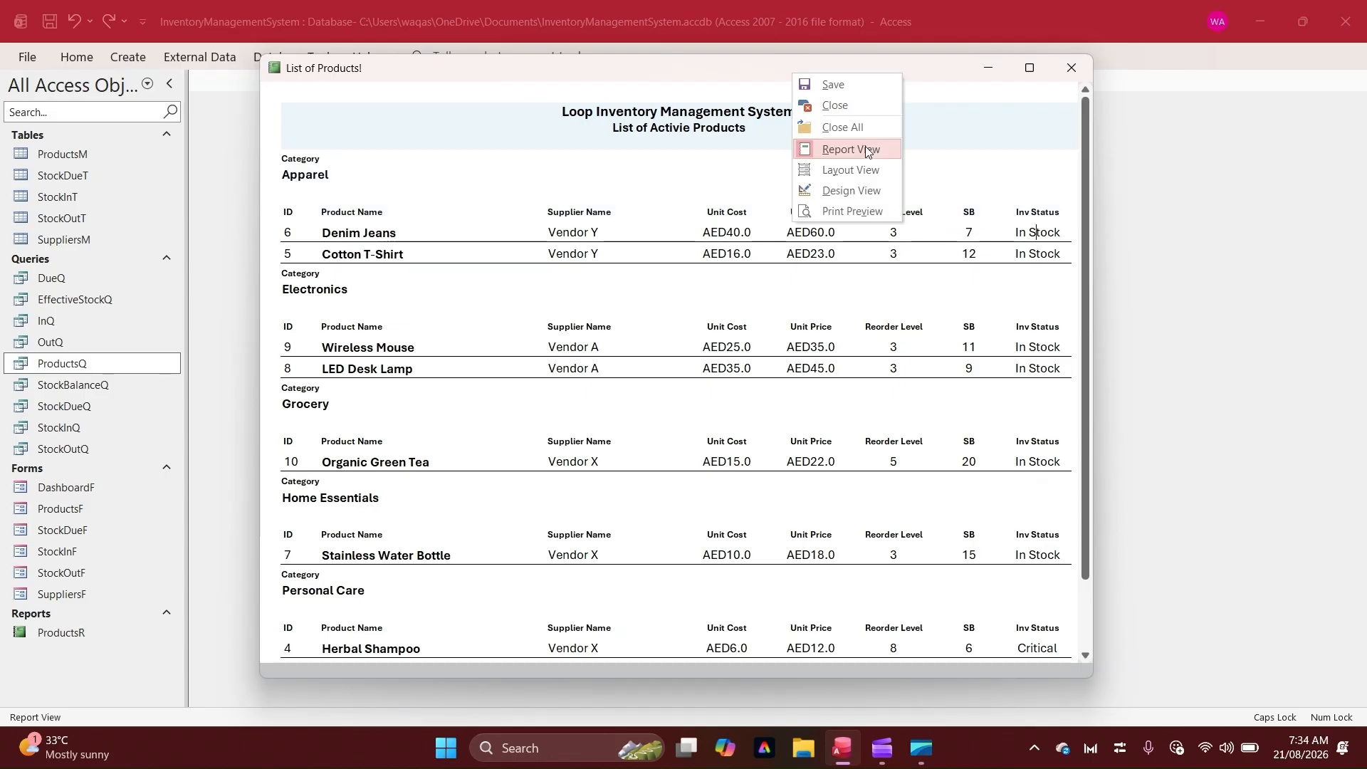
pyautogui.click(847, 211)
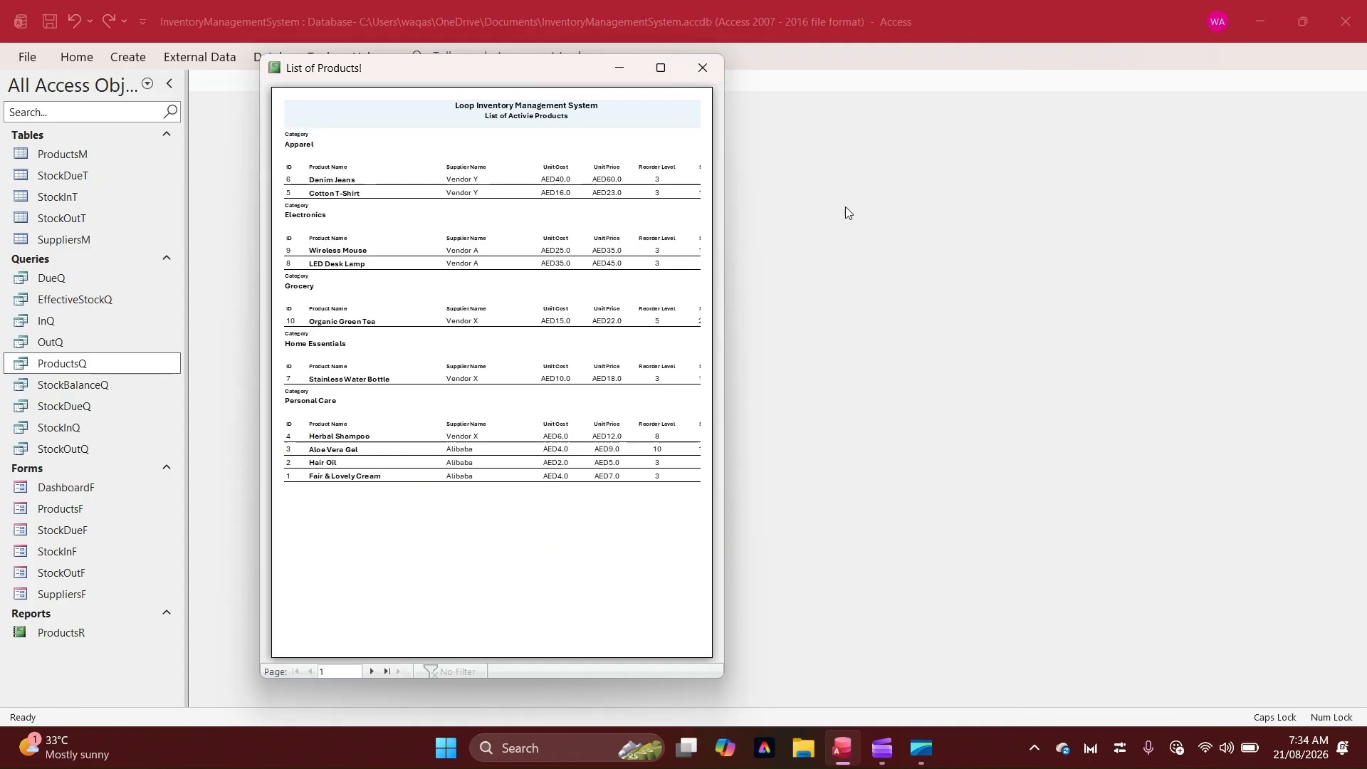
pyautogui.moveTo(543, 67); pyautogui.dragTo(786, 103)
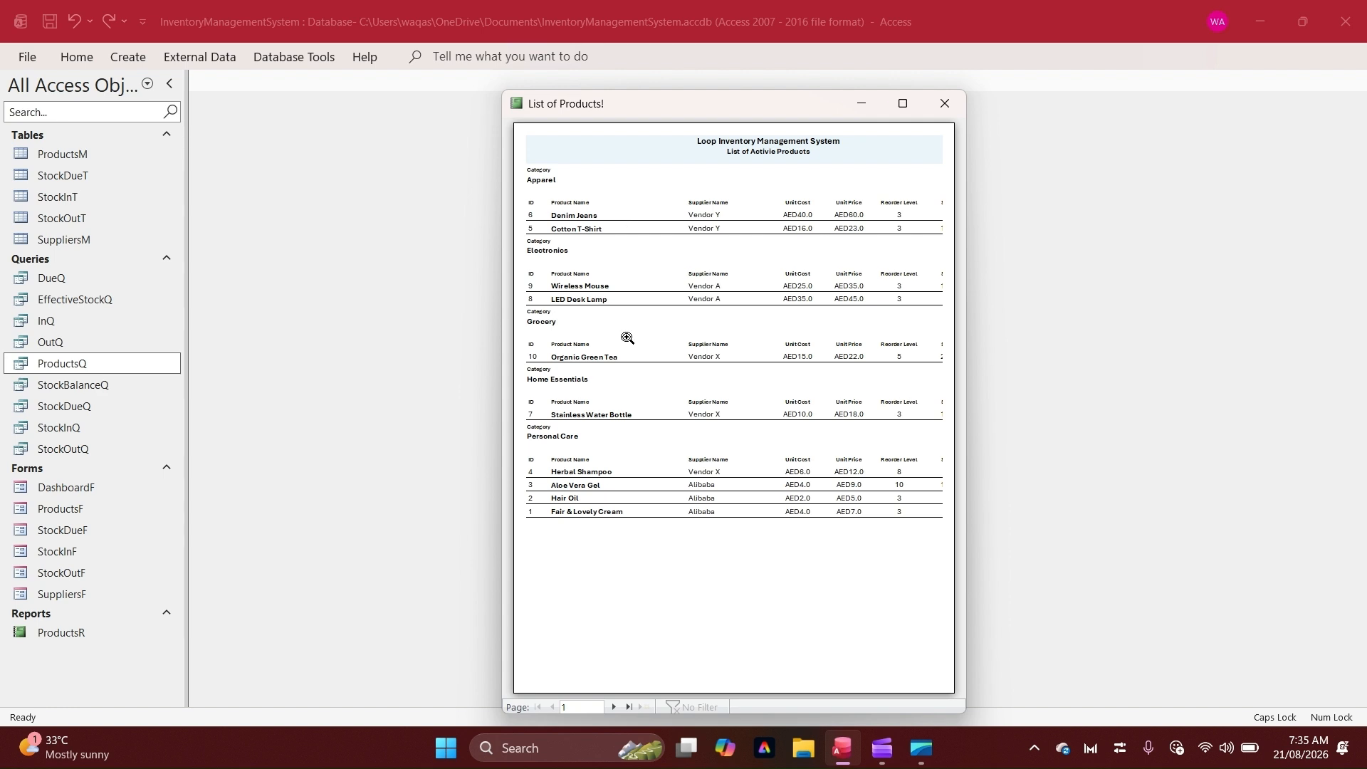
# Return to Design view and narrow the Product Name and Supplier Name columns, shifting the rest left
pyautogui.rightClick(835, 170)
pyautogui.click(795, 214)
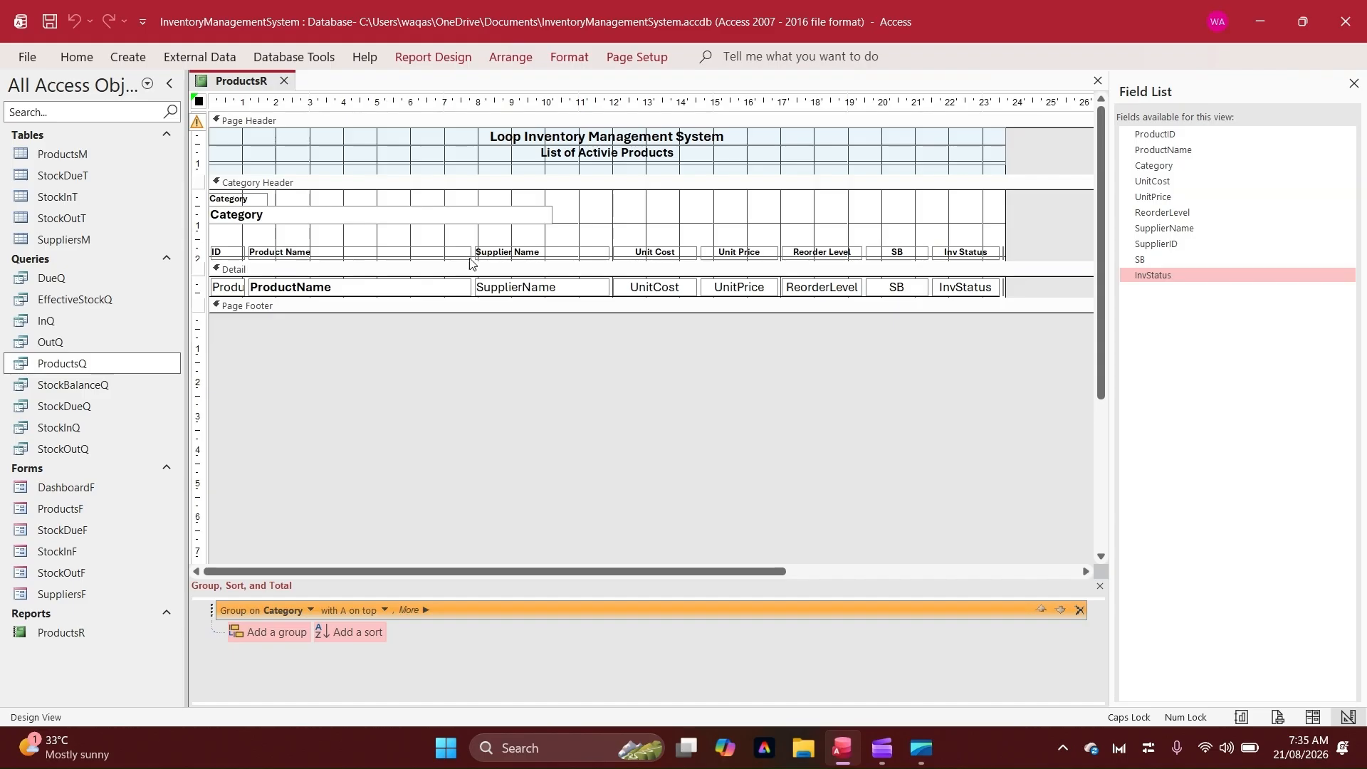
pyautogui.moveTo(460, 240); pyautogui.dragTo(410, 287)
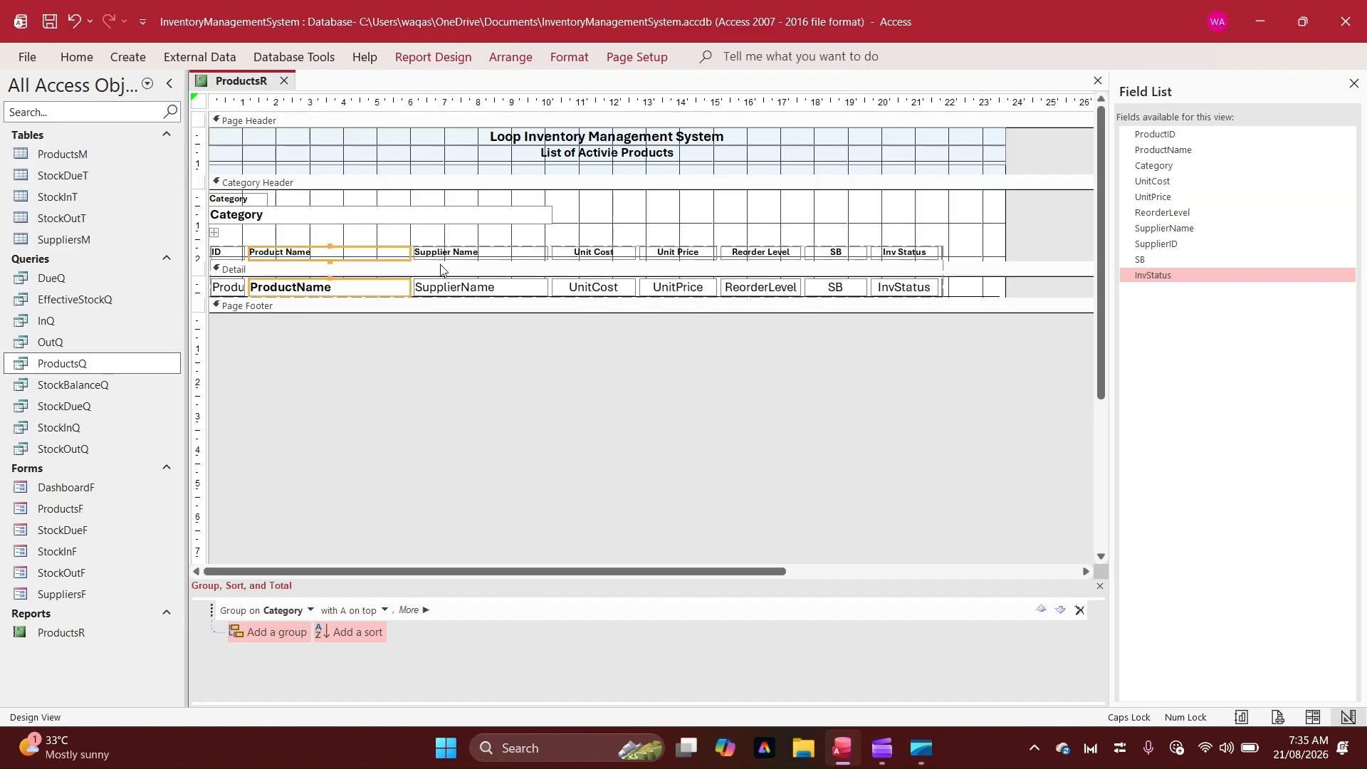
pyautogui.click(528, 250)
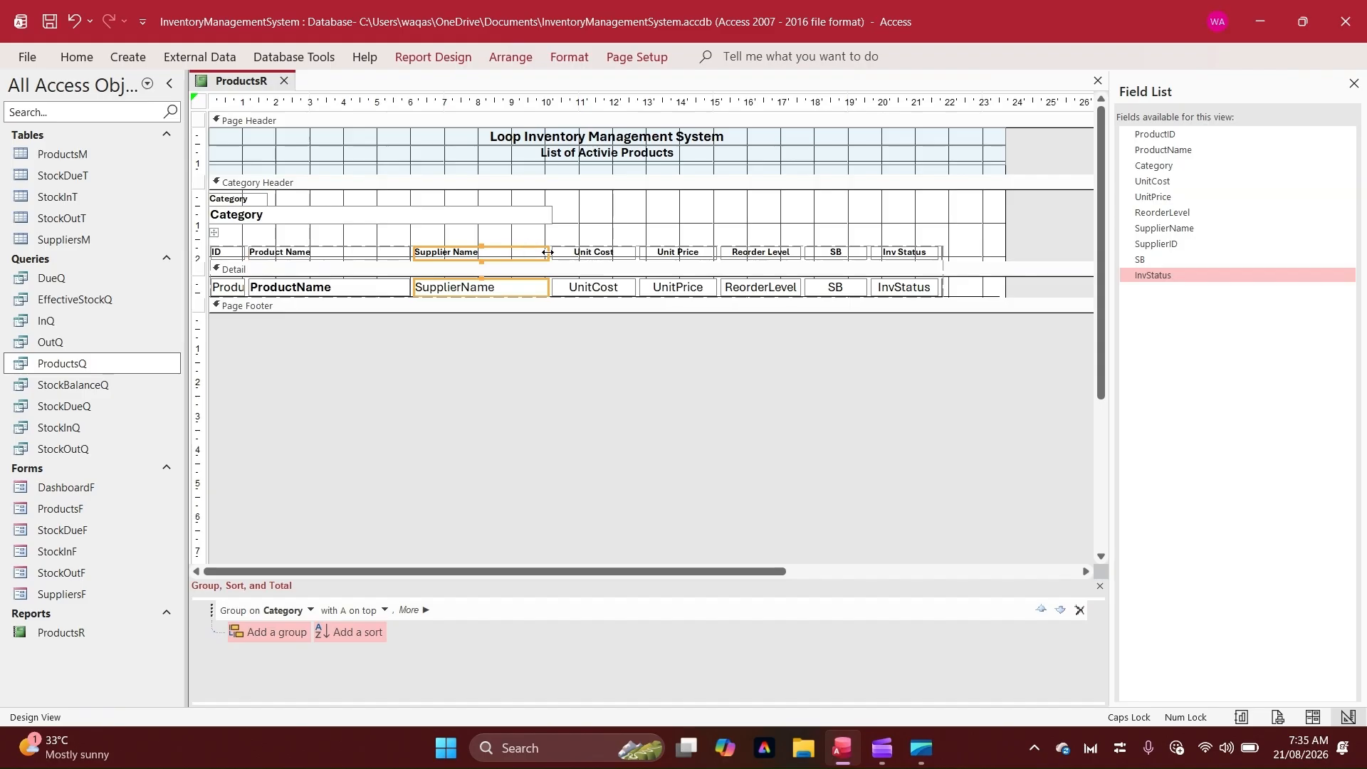
pyautogui.moveTo(547, 252); pyautogui.dragTo(529, 252)
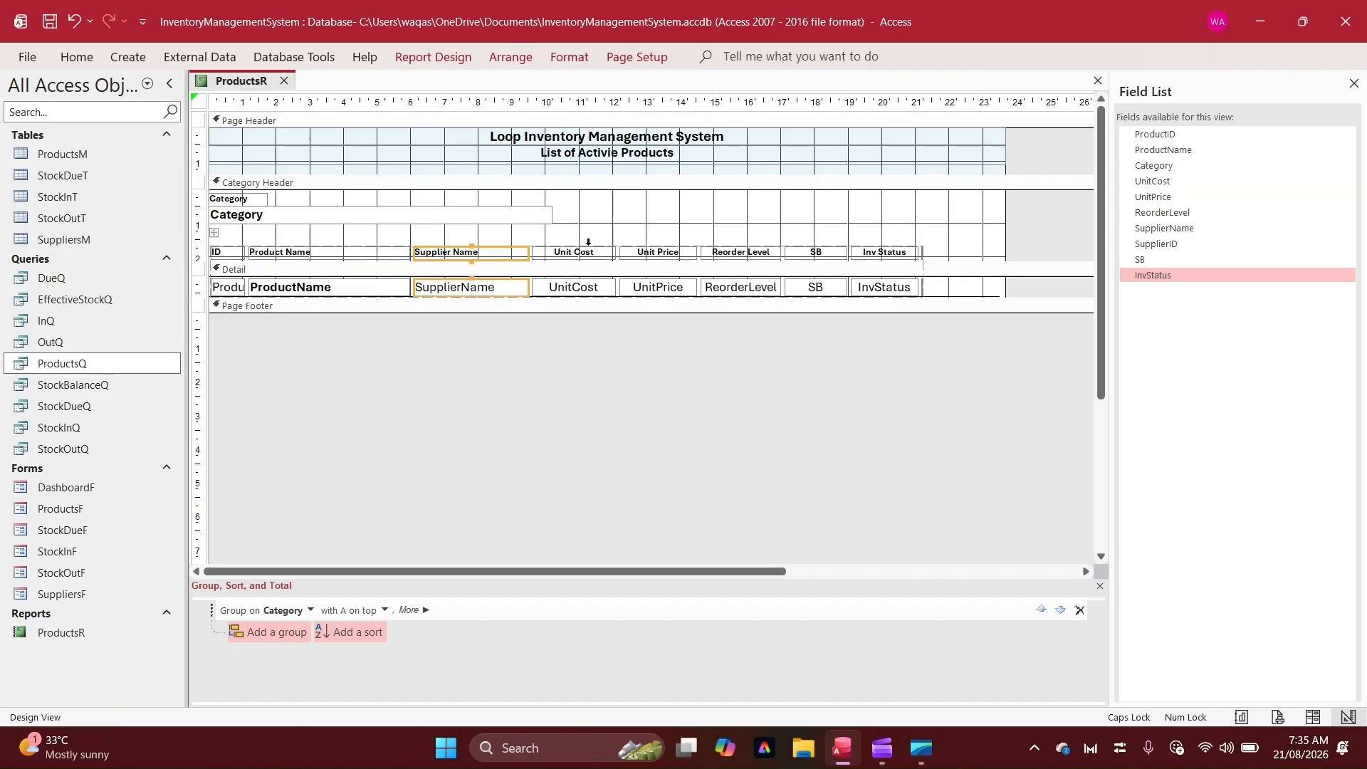
# Shorten the detail line and the title banner to the narrower layout, then save the report
pyautogui.moveTo(1005, 297); pyautogui.dragTo(1008, 326)
pyautogui.click(991, 296)
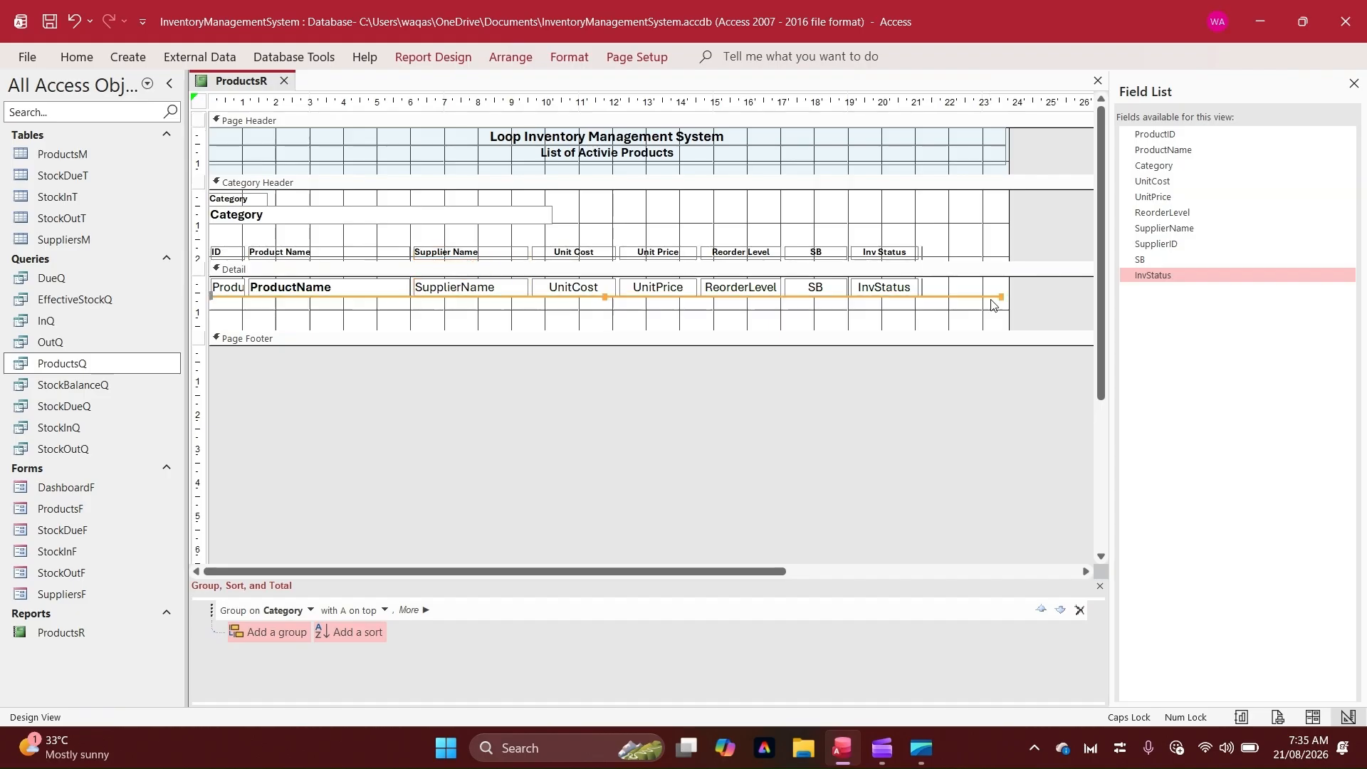
pyautogui.moveTo(1000, 294); pyautogui.dragTo(918, 292)
pyautogui.moveTo(1033, 158); pyautogui.dragTo(740, 137)
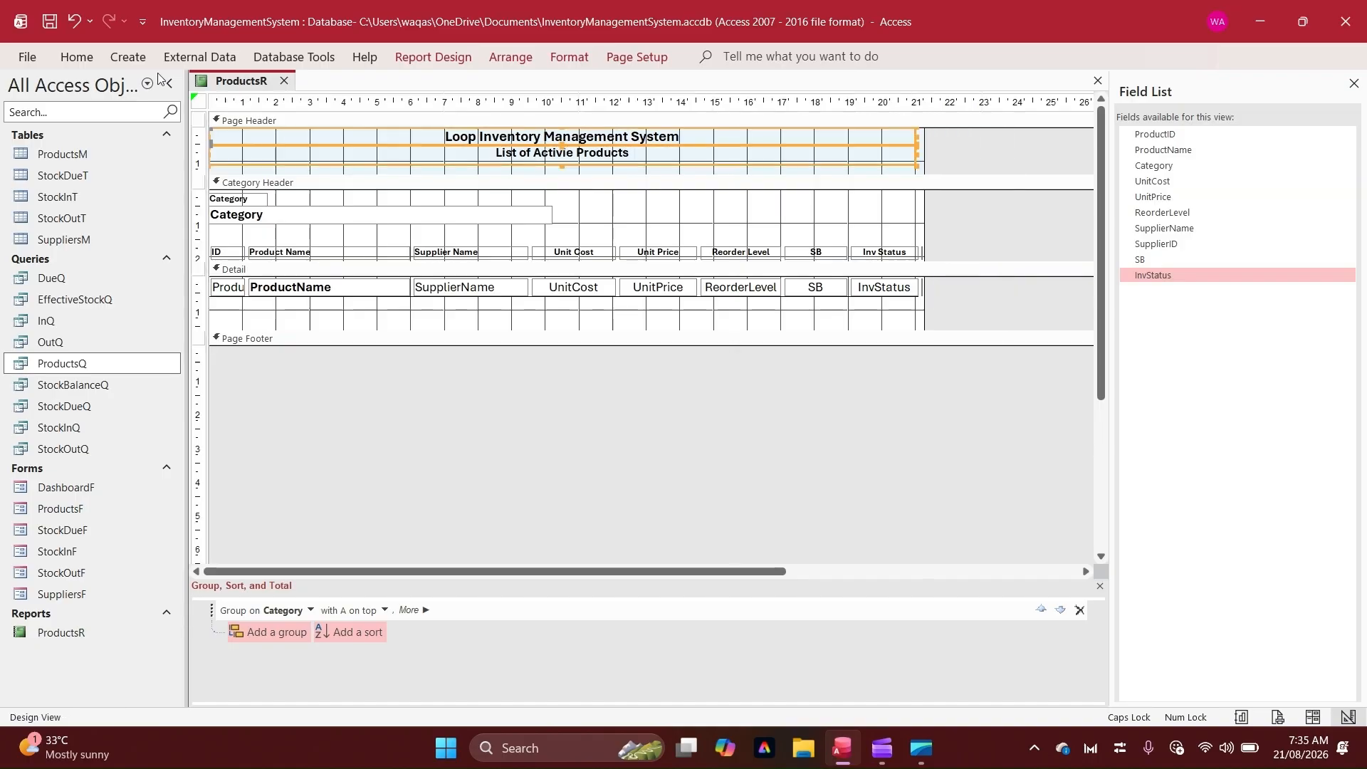
pyautogui.rightClick(222, 81)
pyautogui.click(226, 91)
# Rename the SB column heading to Balance
pyautogui.click(814, 252)
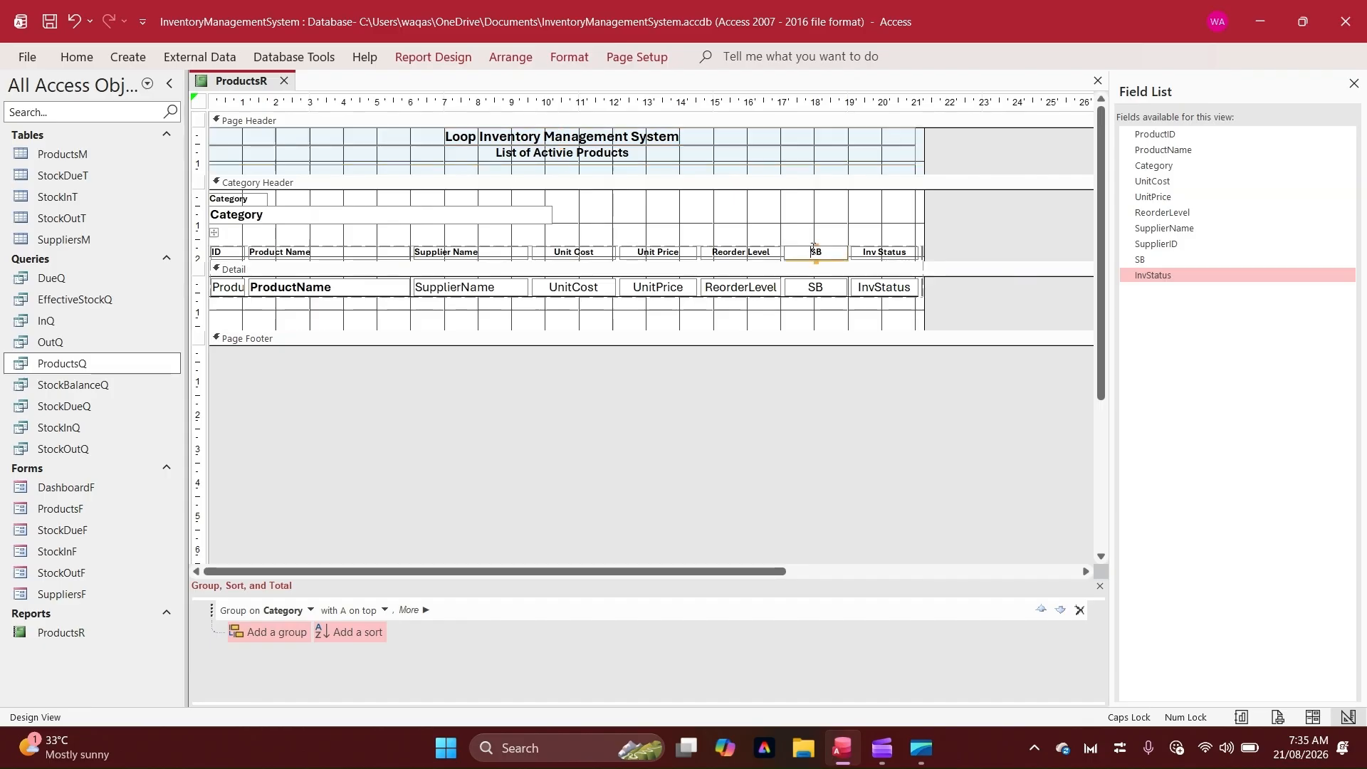
pyautogui.doubleClick(814, 250)
pyautogui.write('L')
pyautogui.press('BackSpace')
pyautogui.press('BackSpace')
pyautogui.press('capslock')
pyautogui.write('Balance')
pyautogui.press('Return')
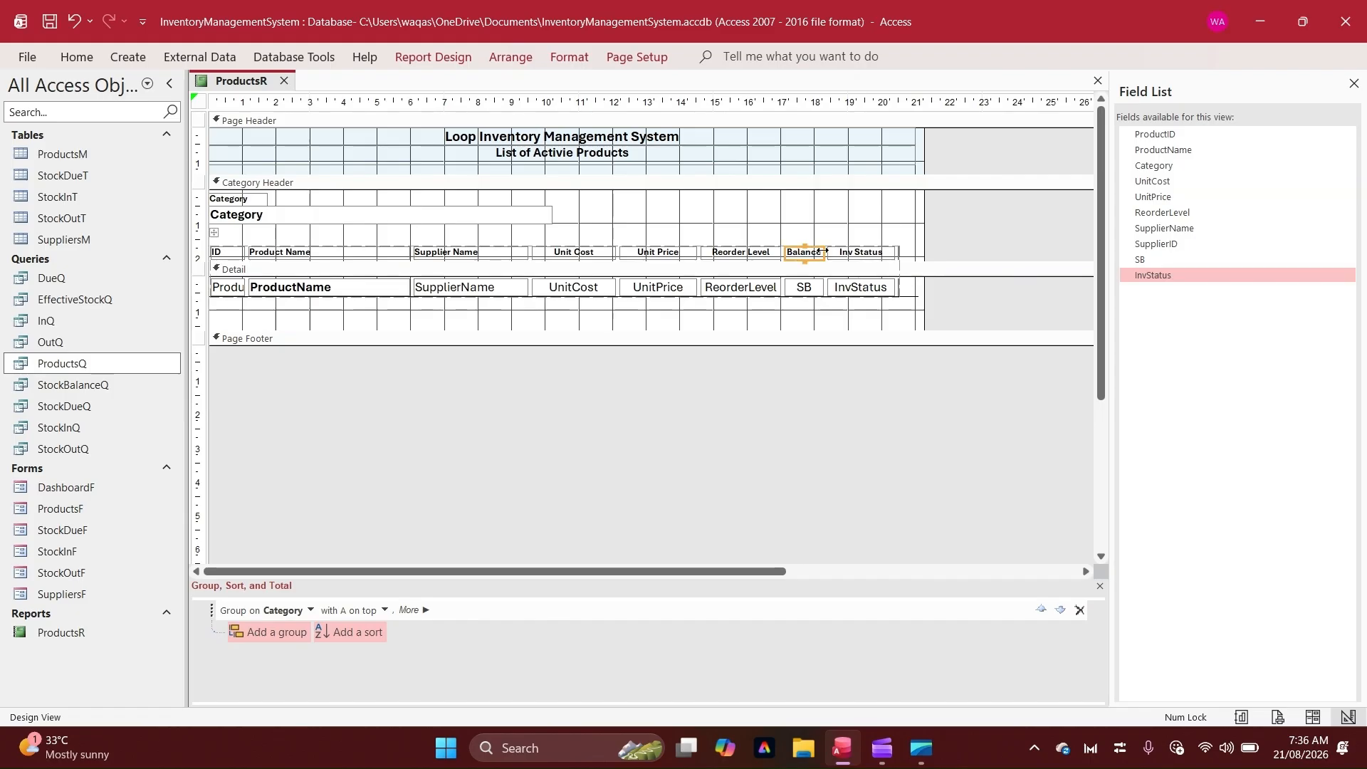
pyautogui.moveTo(824, 251); pyautogui.dragTo(830, 252)
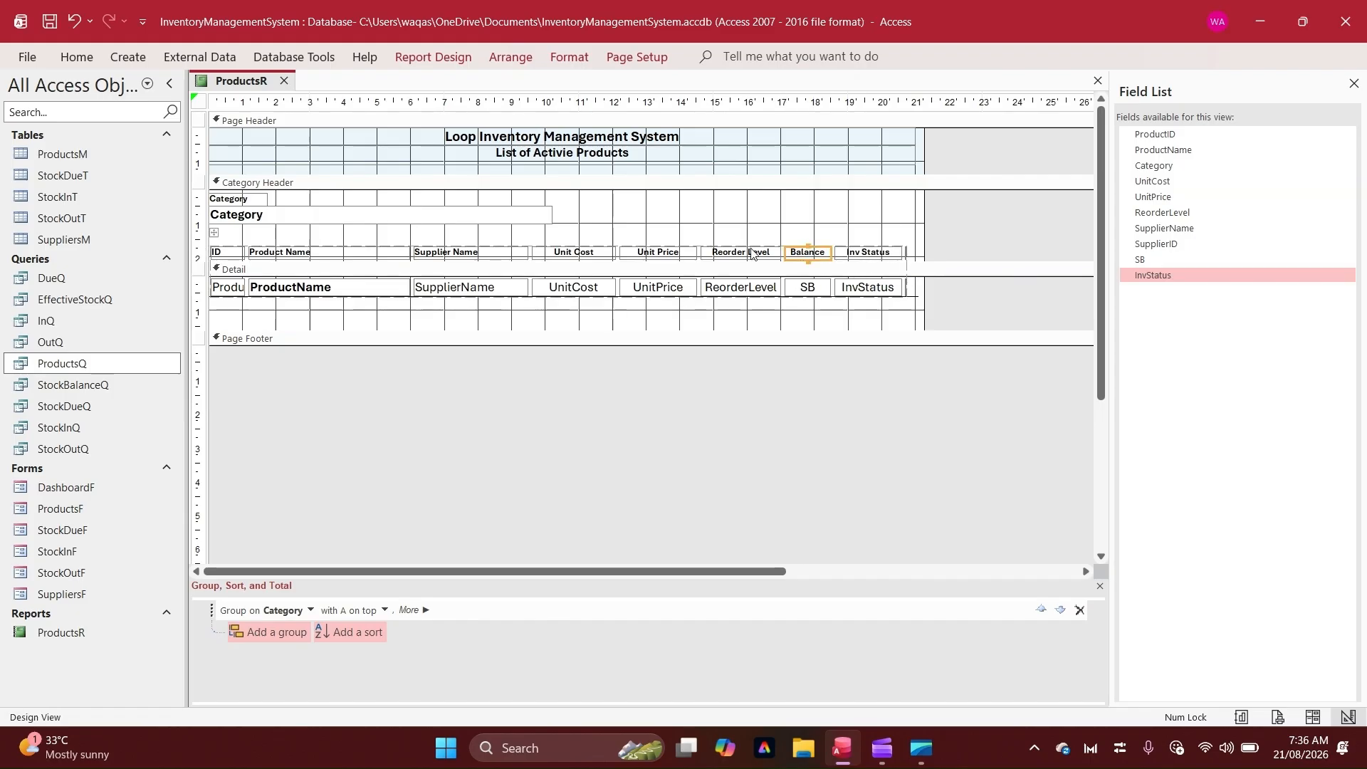
# Rename the Reorder Level column heading to Order Level
pyautogui.click(781, 251)
pyautogui.doubleClick(734, 252)
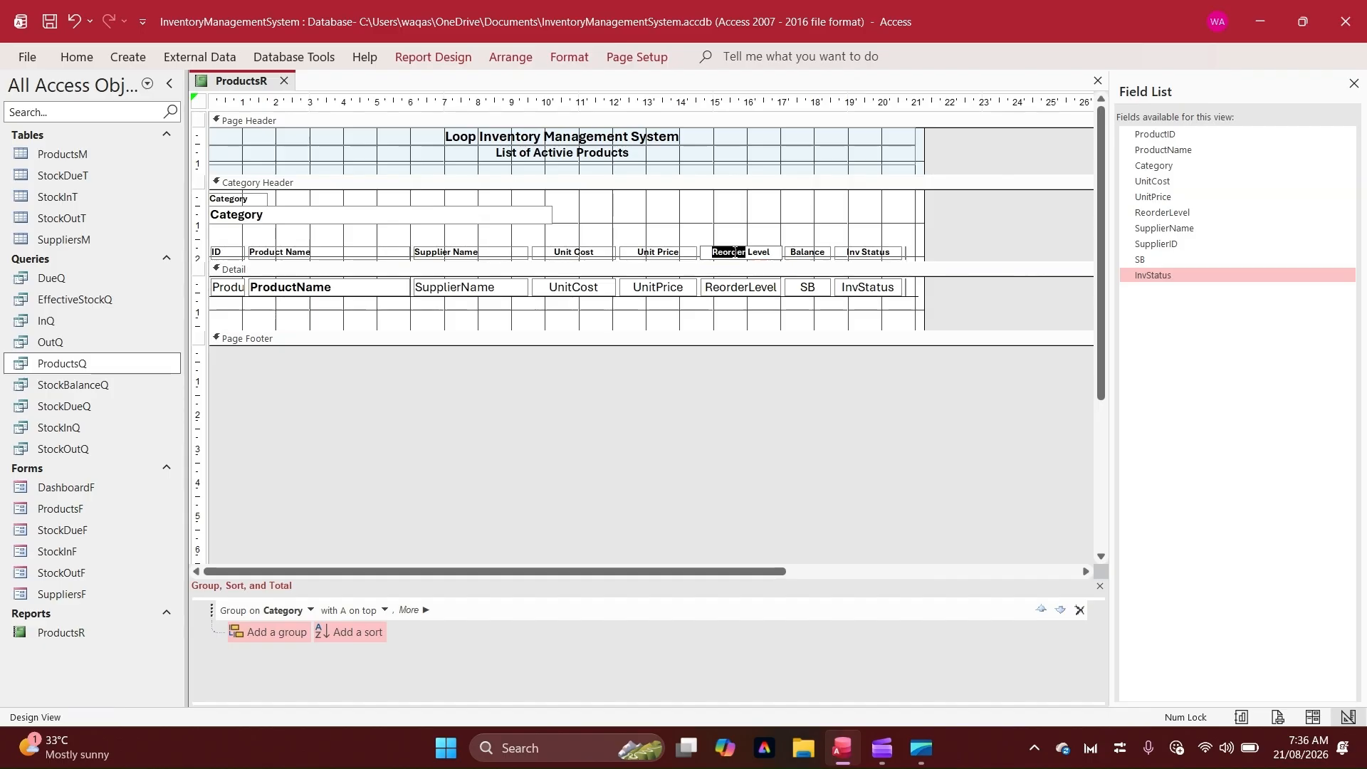
pyautogui.write('Order')
pyautogui.press('Return')
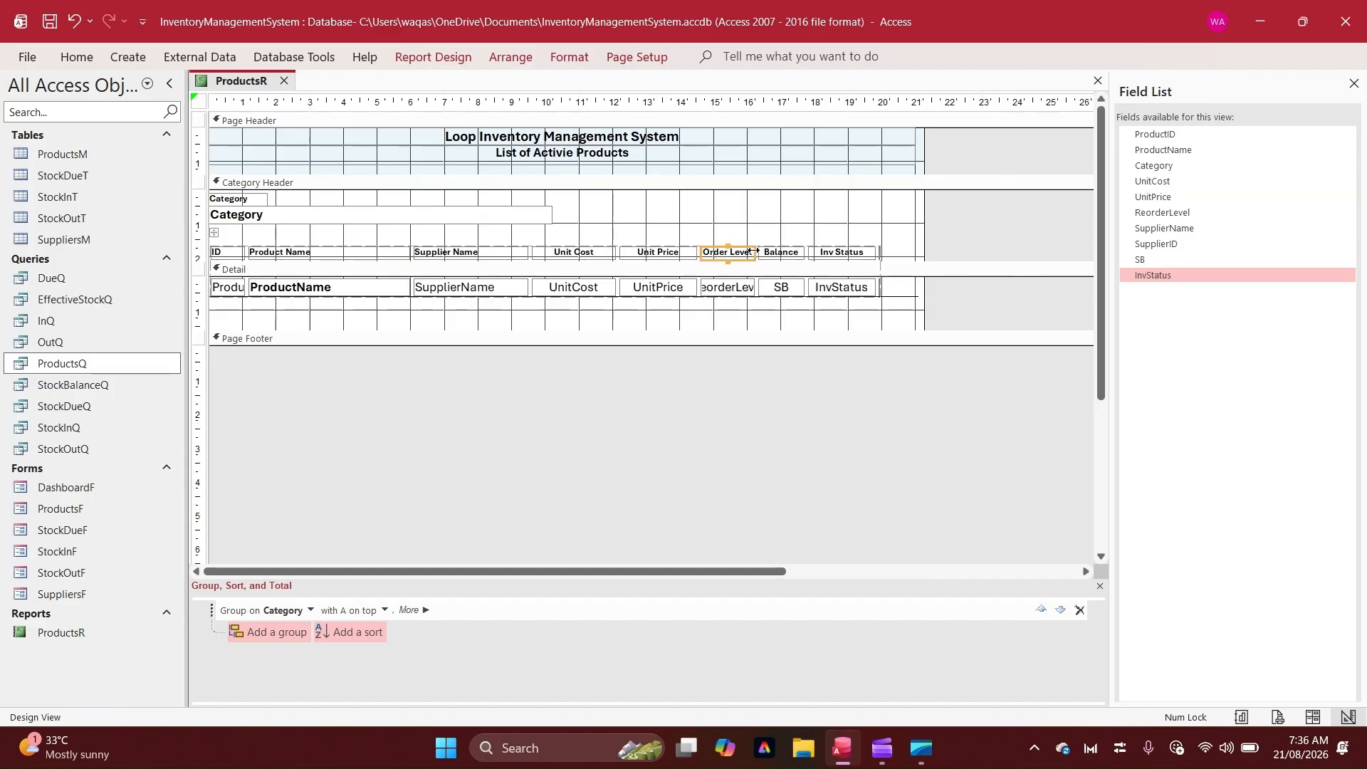
pyautogui.moveTo(751, 252); pyautogui.dragTo(759, 251)
# Trim the title banner and the detail line so they end at the Inv Status column
pyautogui.click(905, 165)
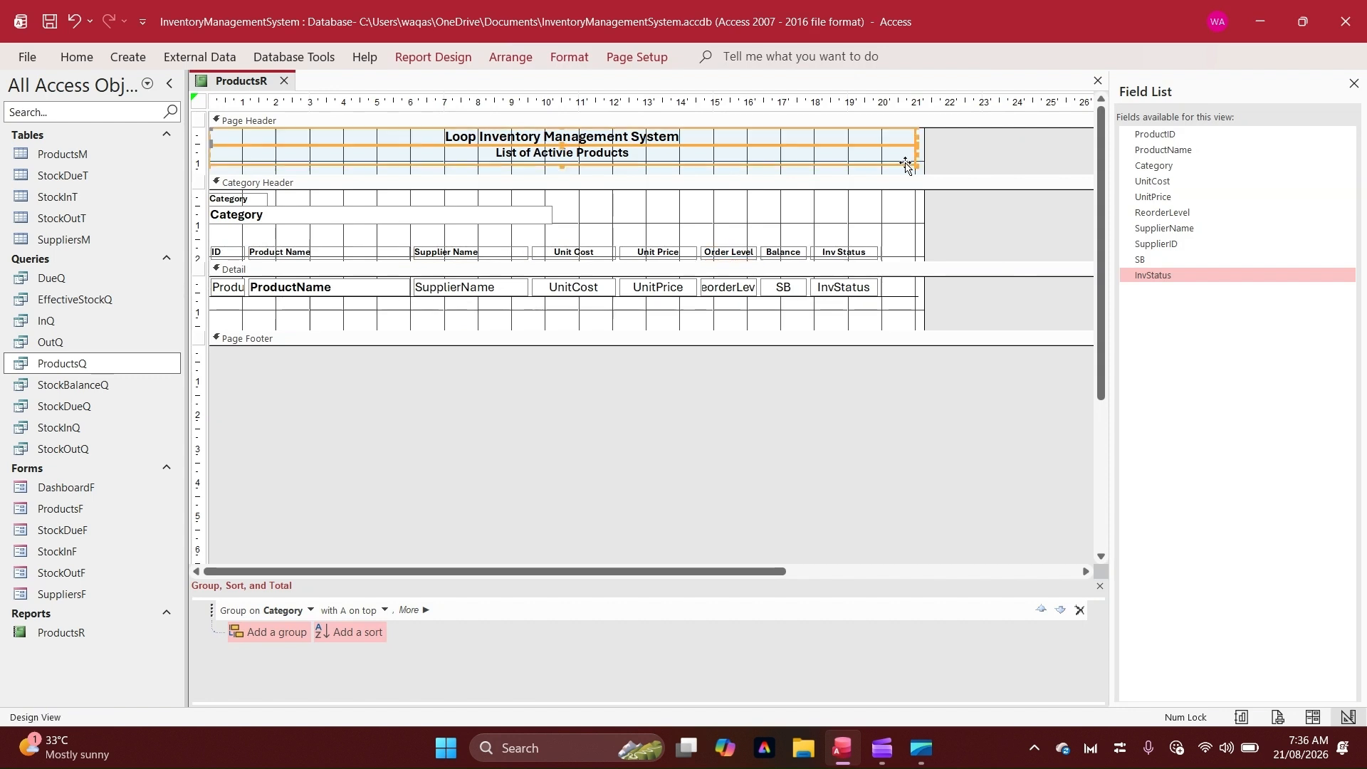
pyautogui.moveTo(908, 154); pyautogui.dragTo(882, 154)
pyautogui.click(903, 285)
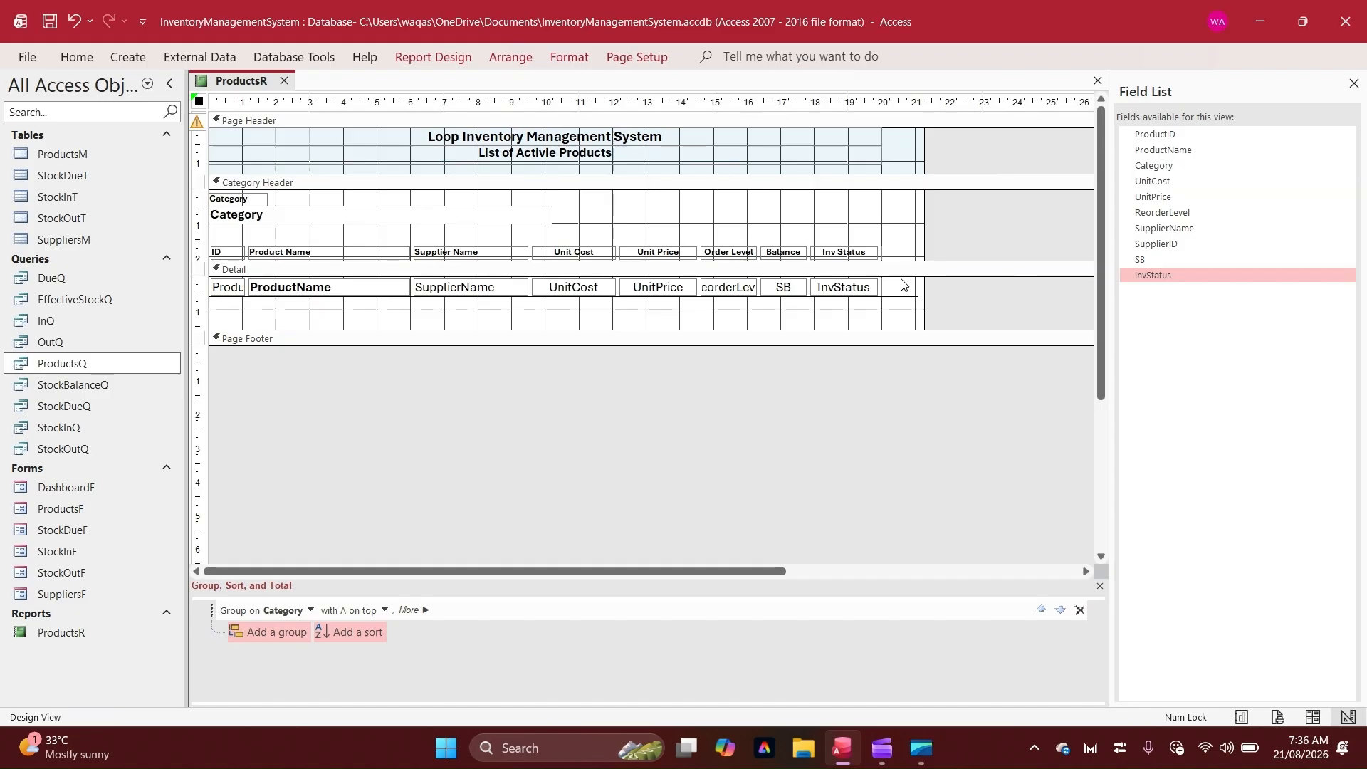
pyautogui.click(919, 296)
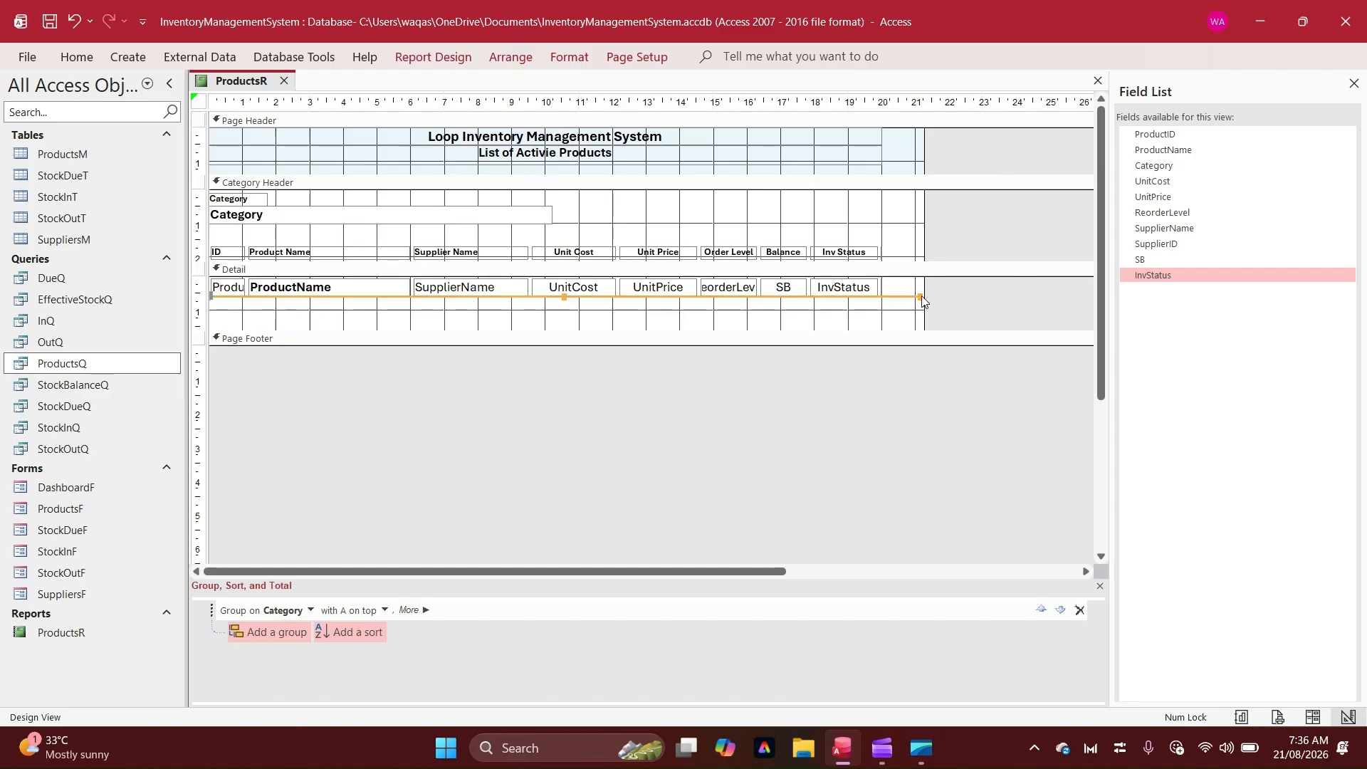
pyautogui.moveTo(921, 299); pyautogui.dragTo(883, 287)
pyautogui.click(908, 302)
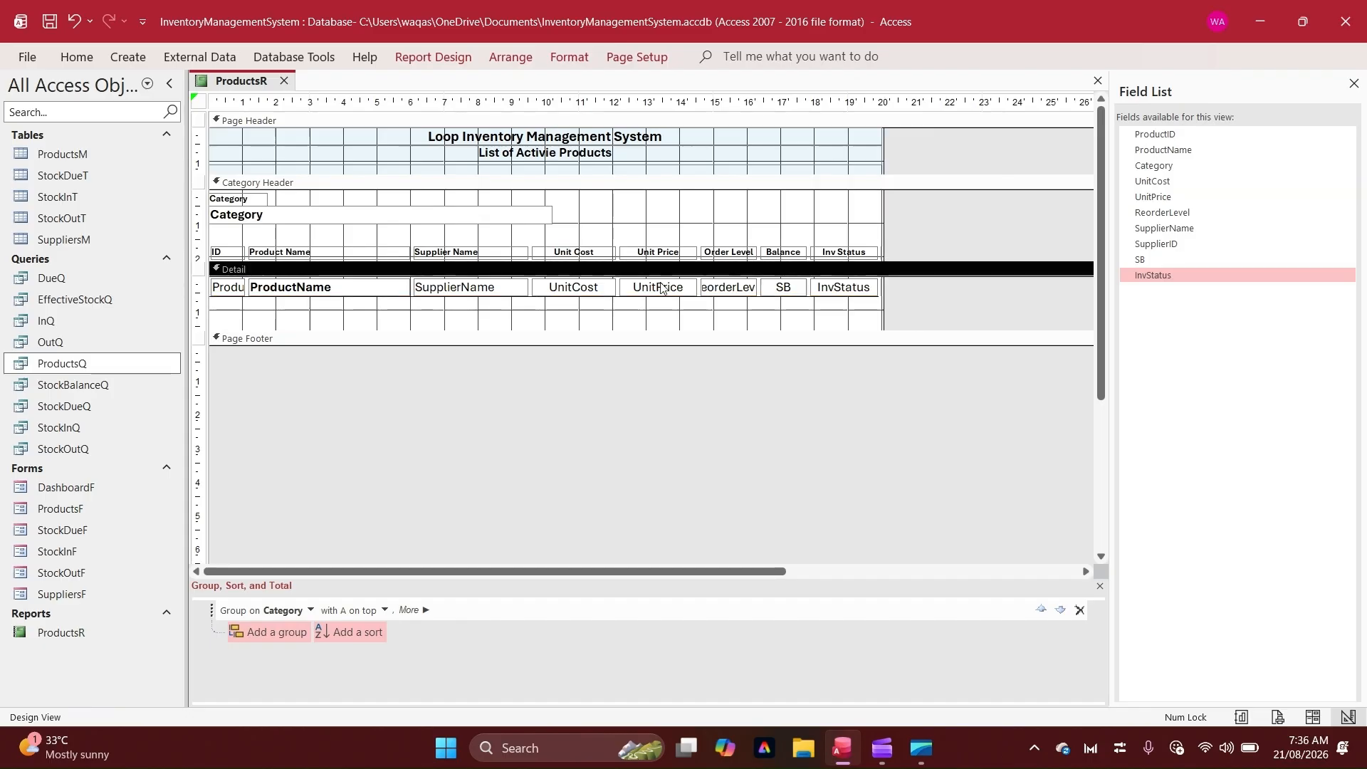
pyautogui.rightClick(221, 86)
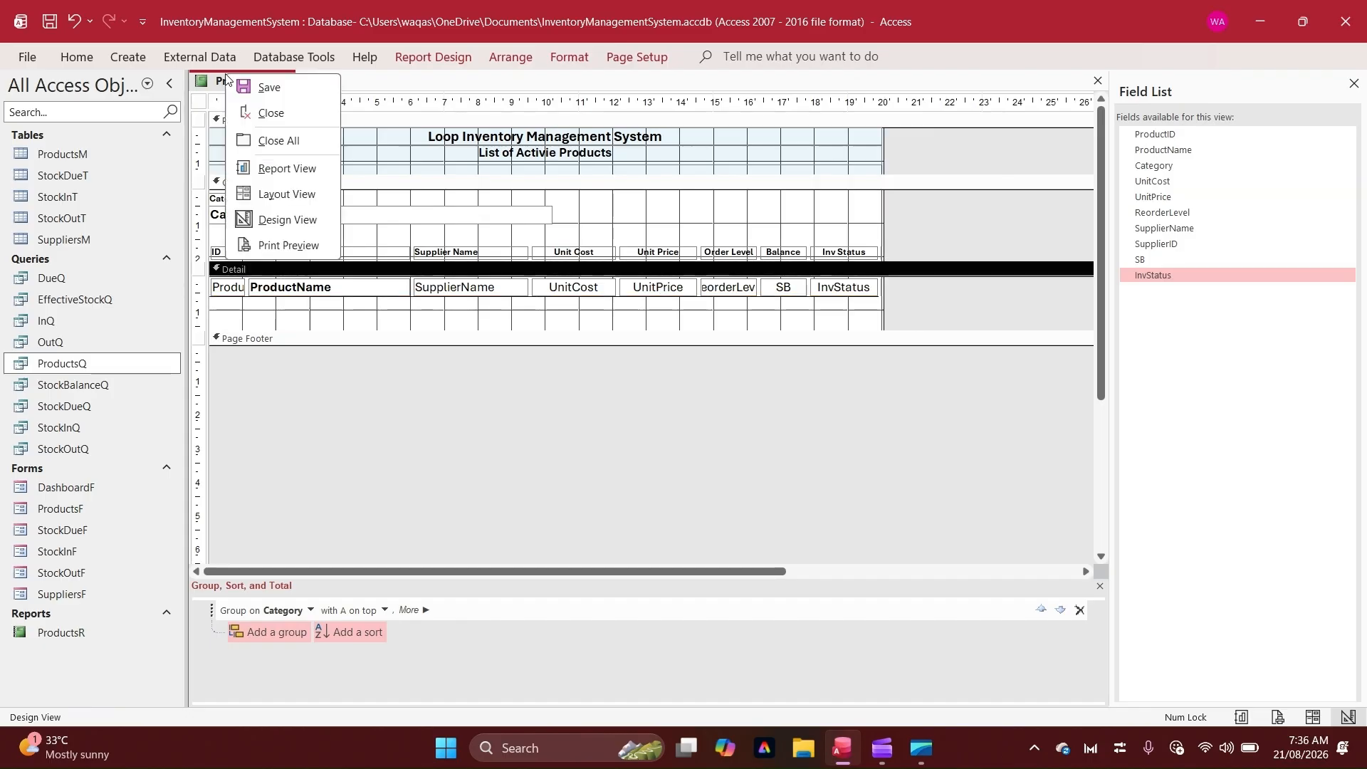
# Preview the report in Report View, scroll through every category's product rows, and return to Design View
pyautogui.click(262, 166)
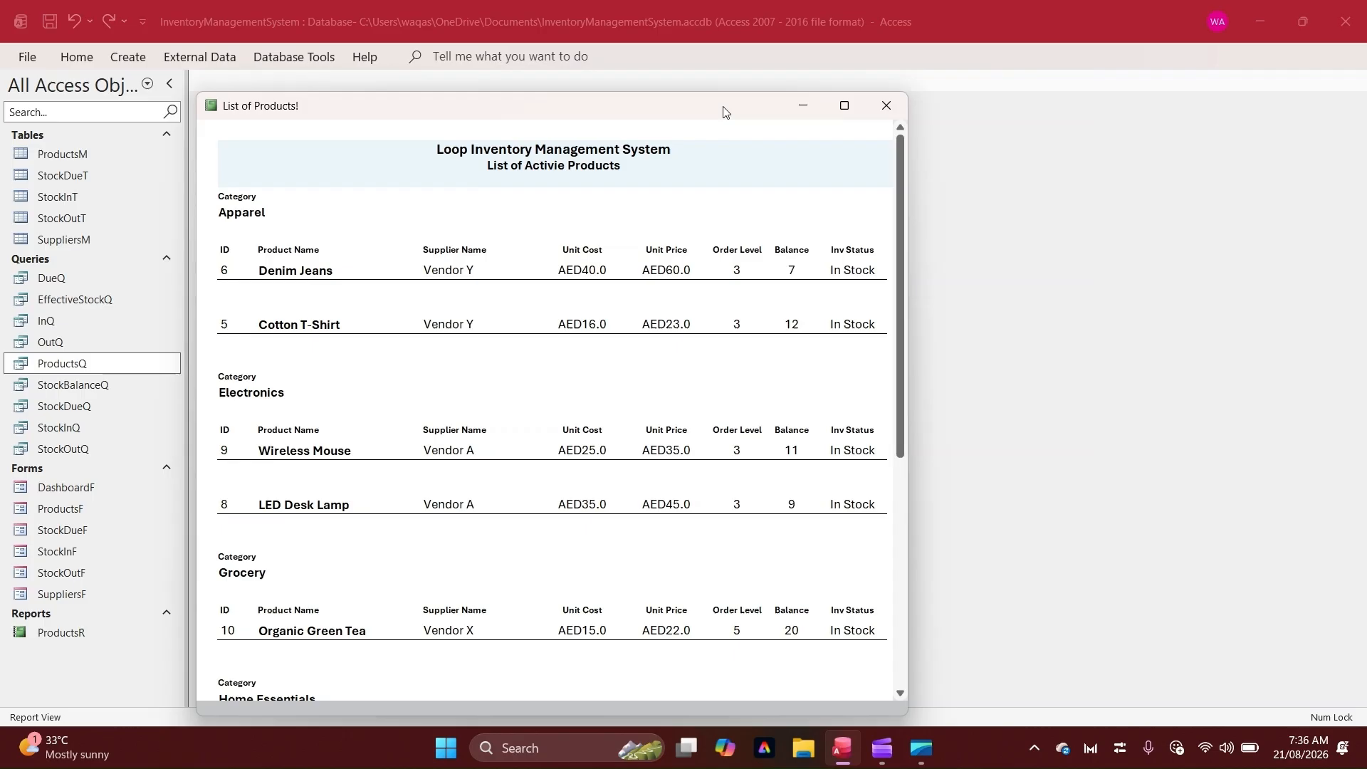
pyautogui.moveTo(724, 112); pyautogui.dragTo(827, 69)
pyautogui.scroll(-3, 824, 424)
pyautogui.scroll(3, 822, 427)
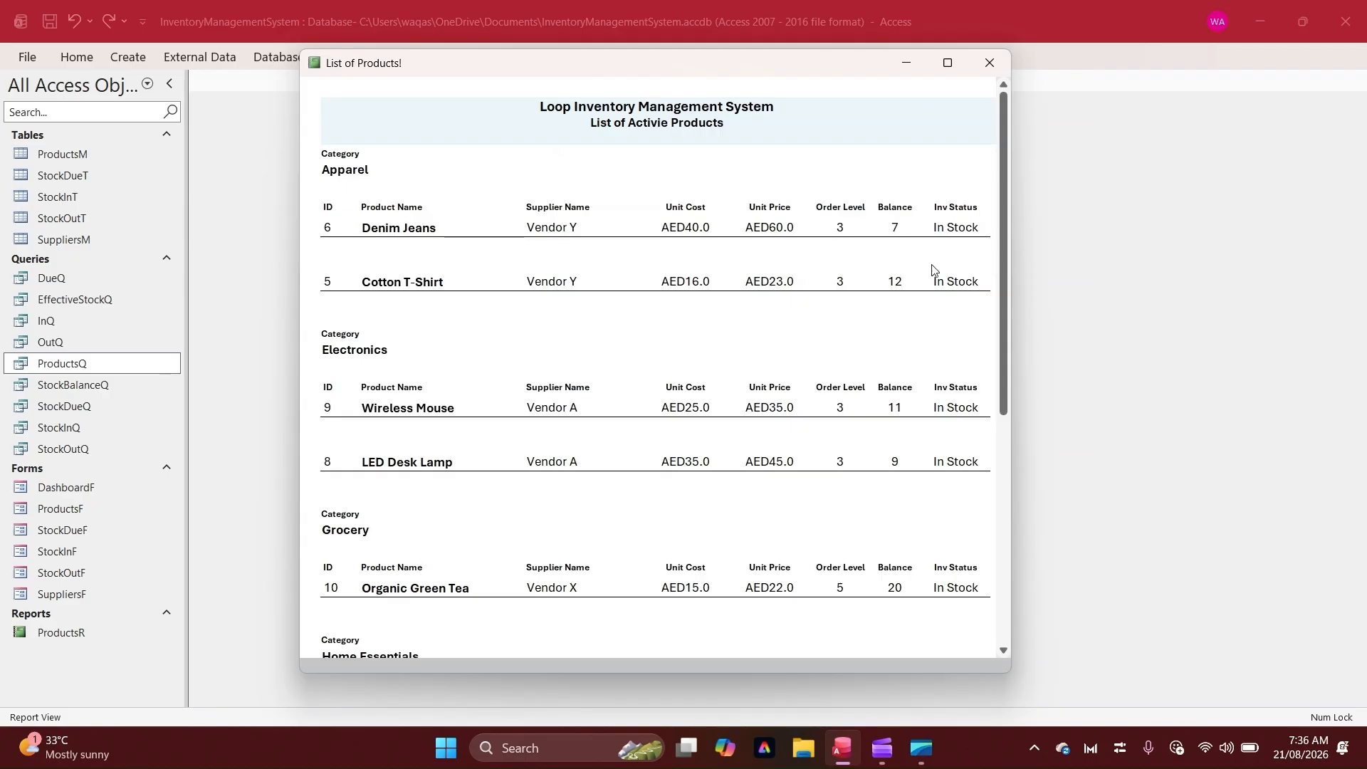
pyautogui.scroll(-5, 944, 516)
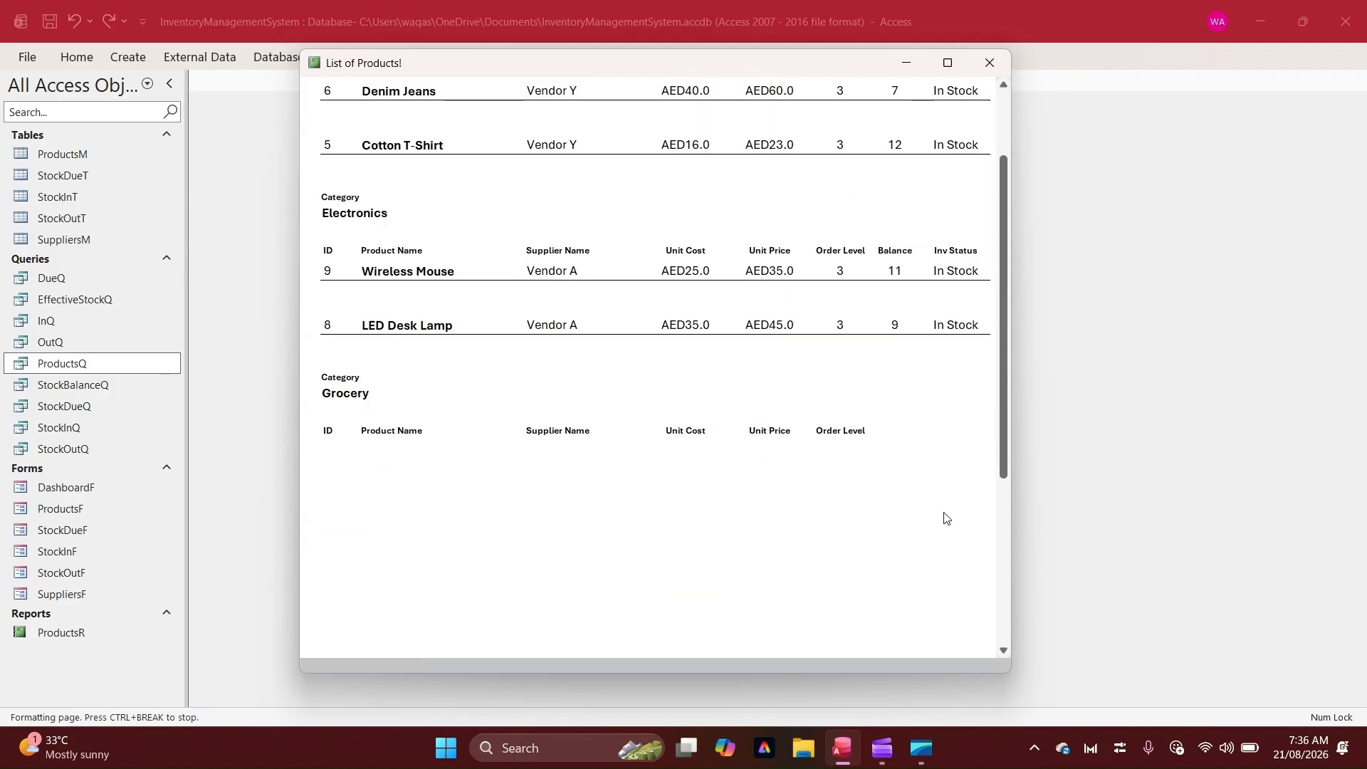
pyautogui.scroll(-1, 946, 518)
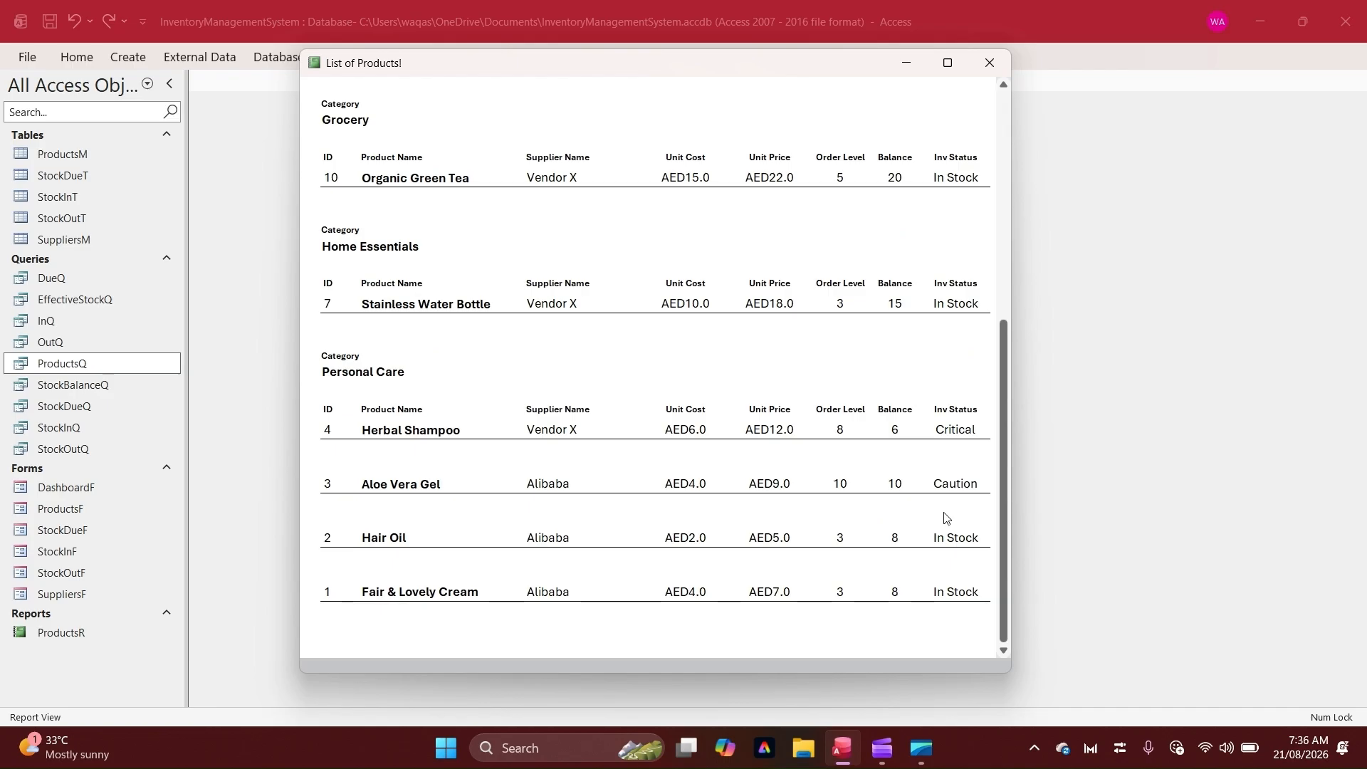
pyautogui.rightClick(855, 212)
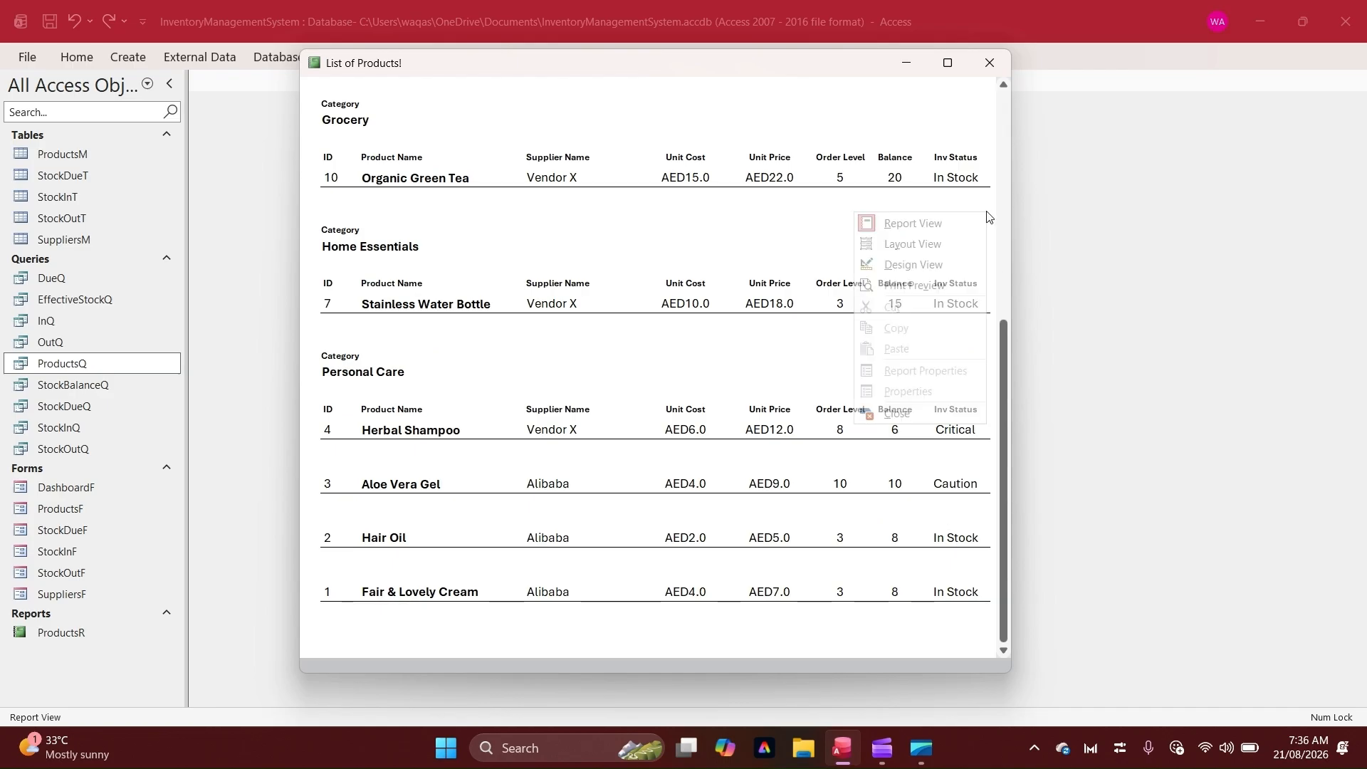
pyautogui.click(940, 269)
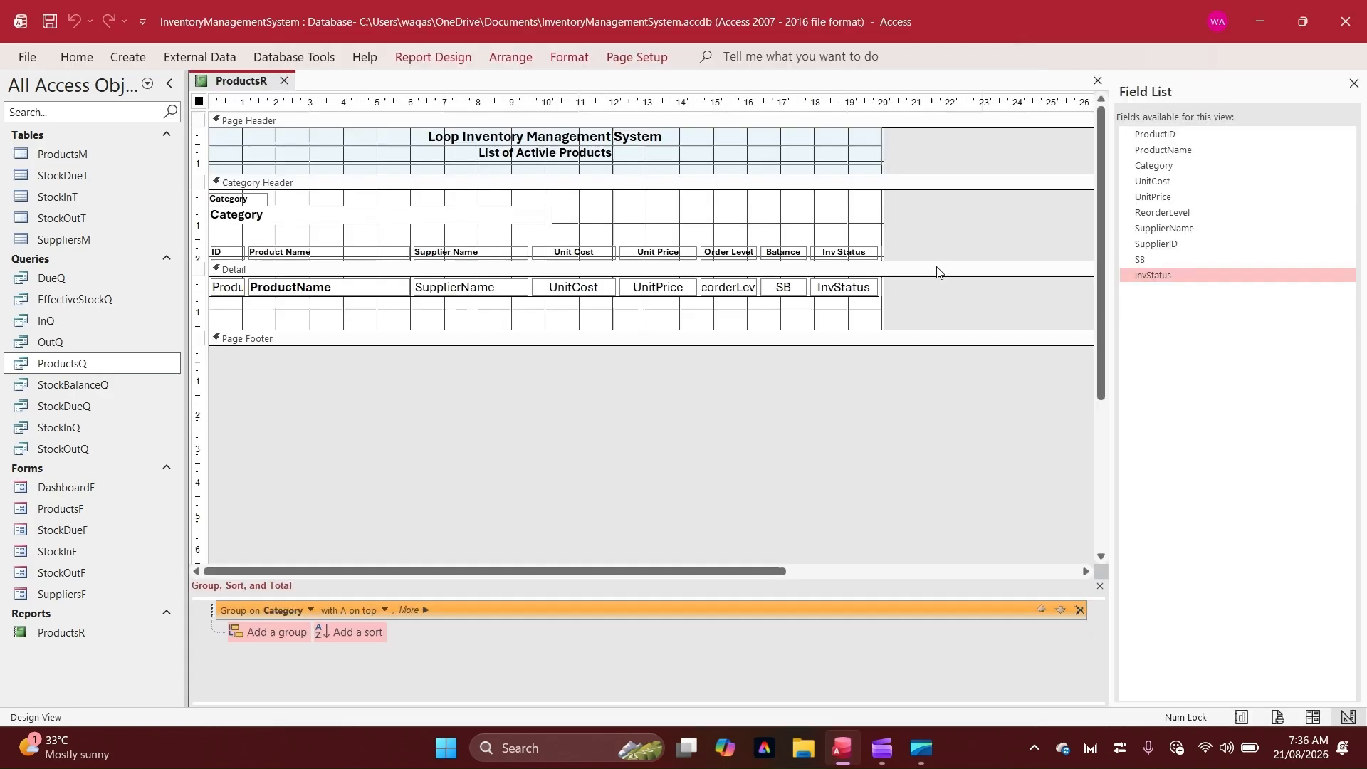
# Shrink the Detail section height so it fits the detail line
pyautogui.moveTo(644, 339); pyautogui.dragTo(629, 174)
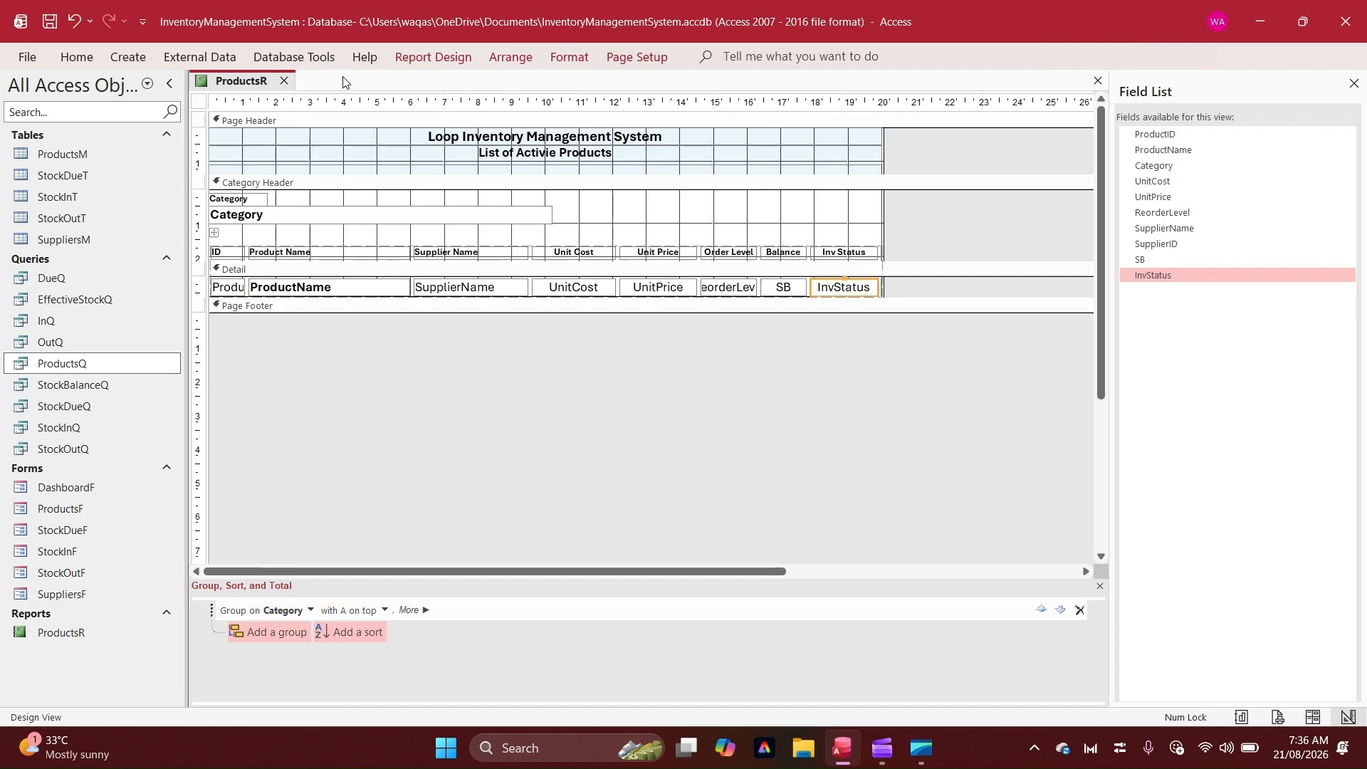
# Open conditional formatting for the InvStatus field and start a rule for field value equal to In Stock
pyautogui.click(568, 57)
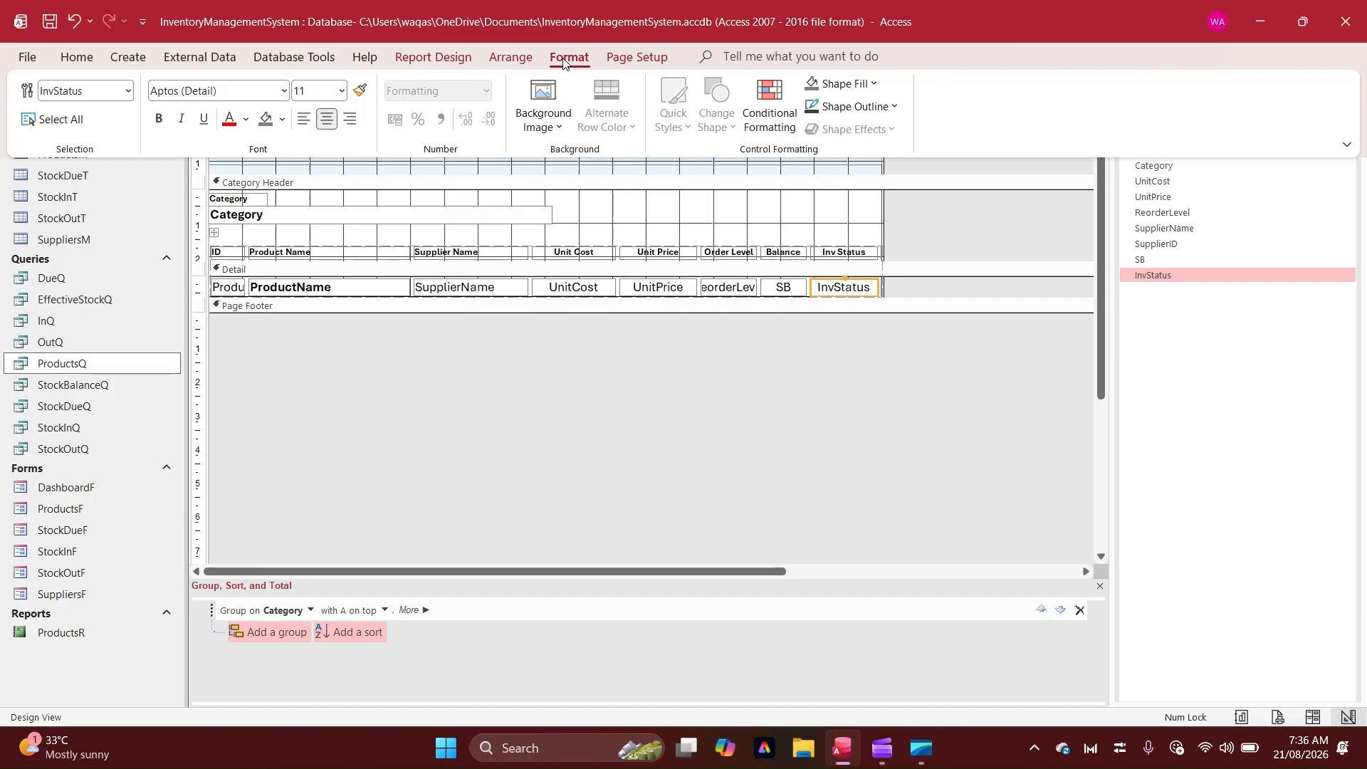
pyautogui.click(765, 123)
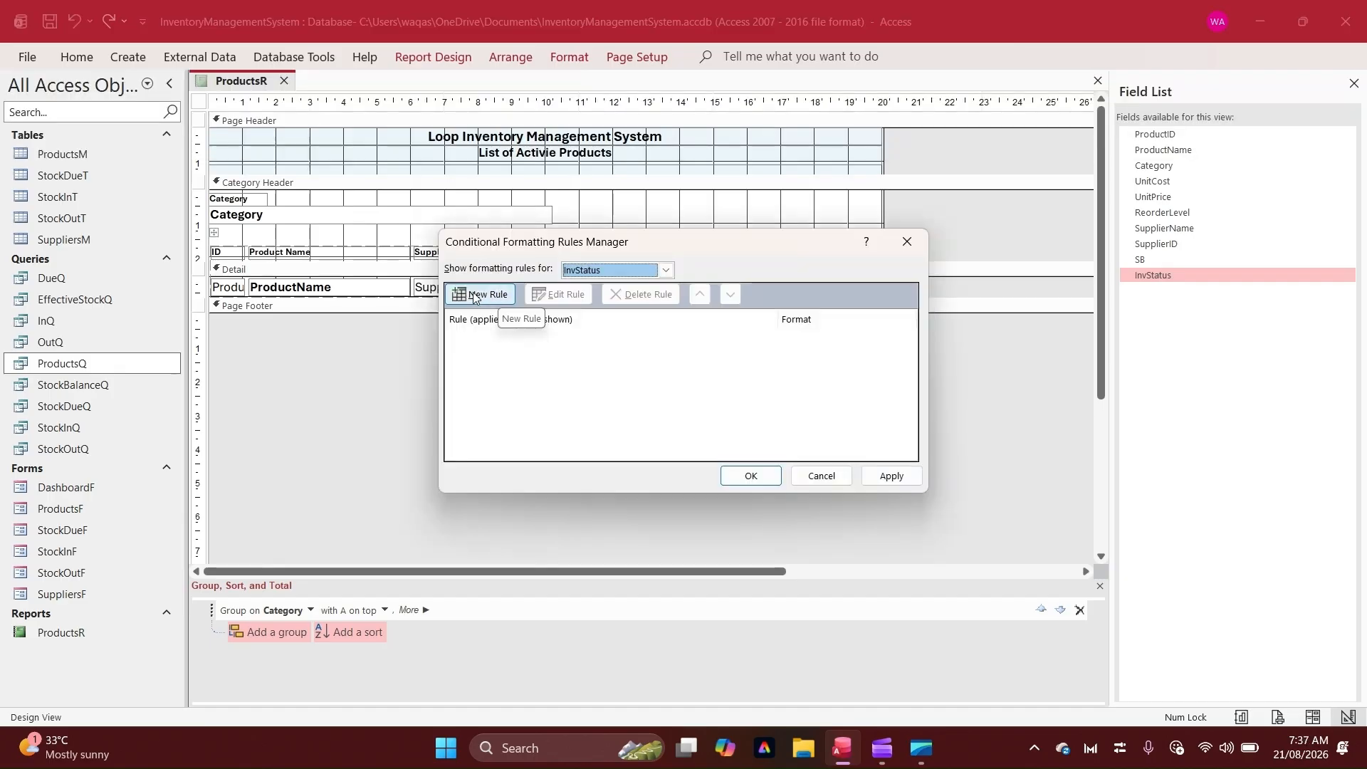
pyautogui.click(474, 296)
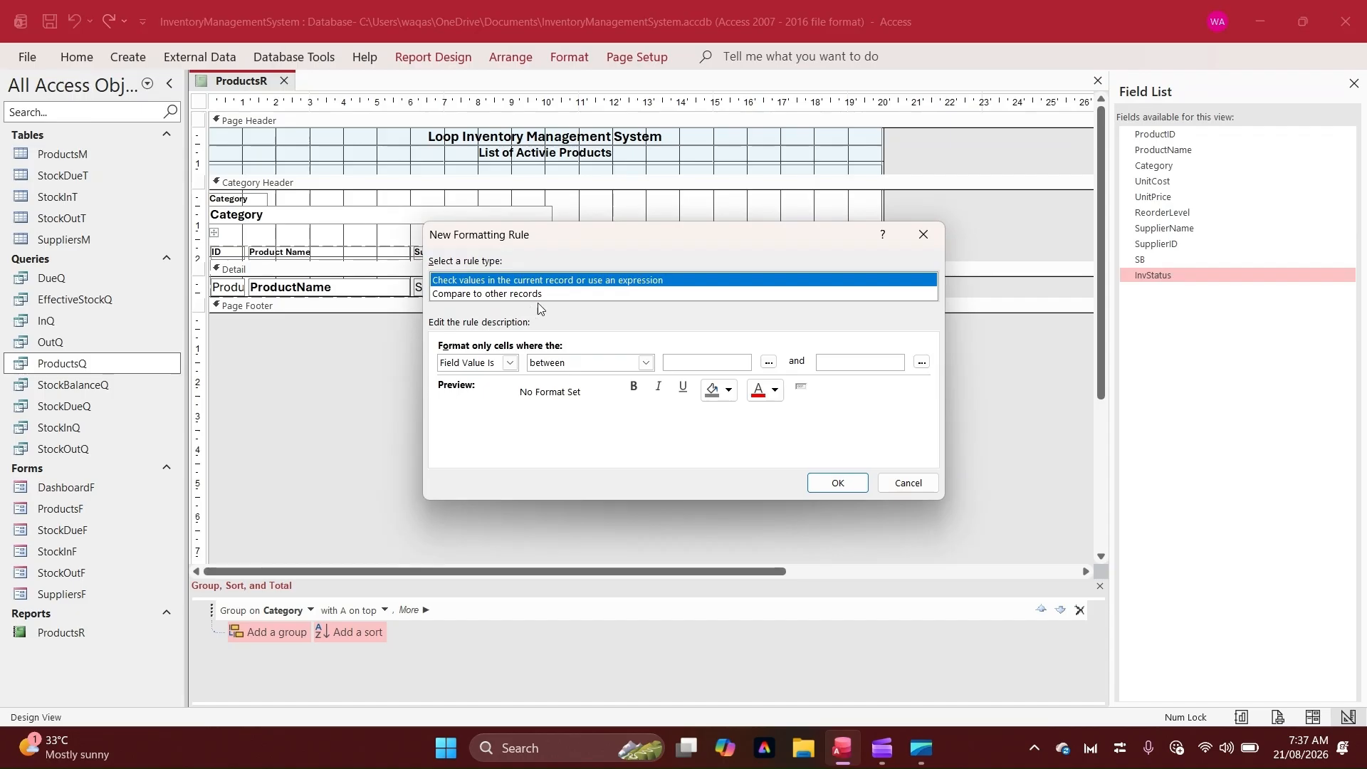
pyautogui.click(563, 362)
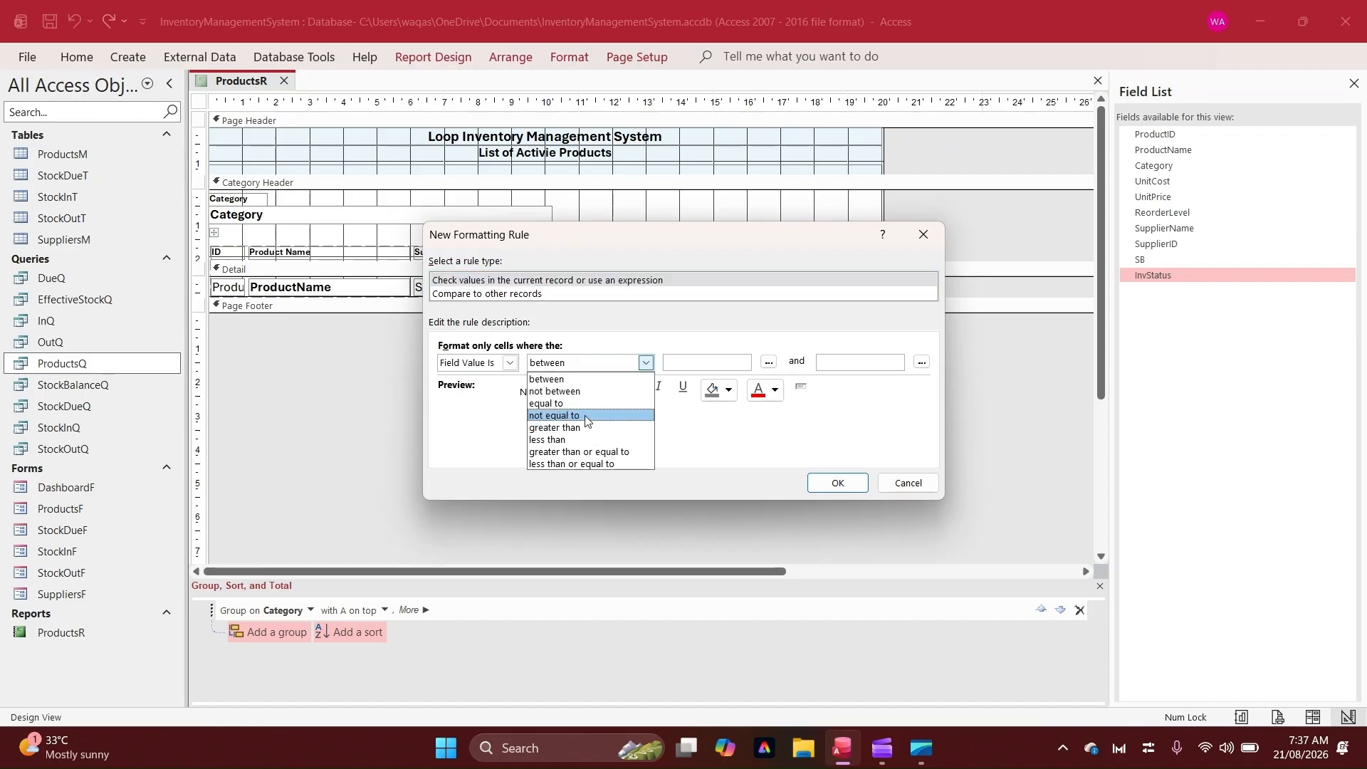
pyautogui.click(562, 403)
pyautogui.click(752, 360)
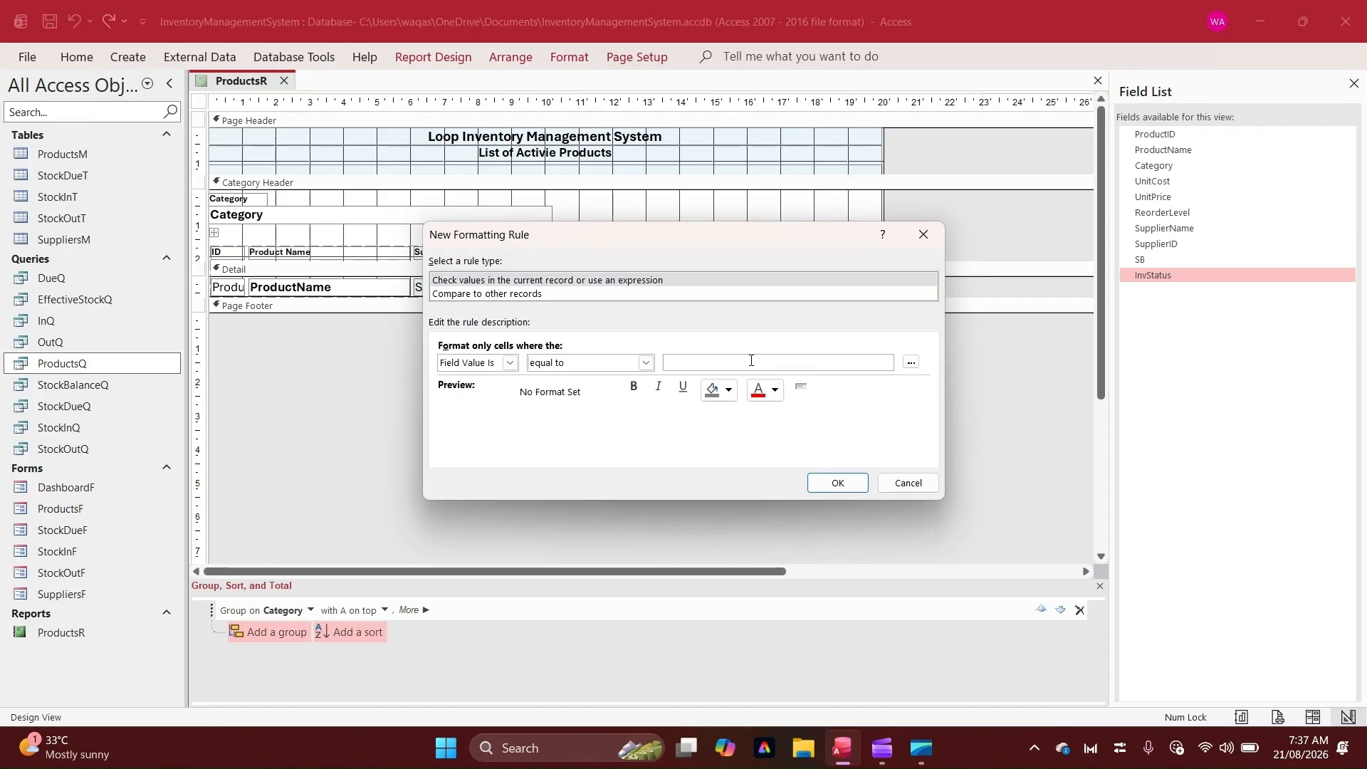
pyautogui.write('Is')
pyautogui.write(' Stock')
# Set the In Stock rule's font color to a custom green from the colour picker
pyautogui.click(728, 390)
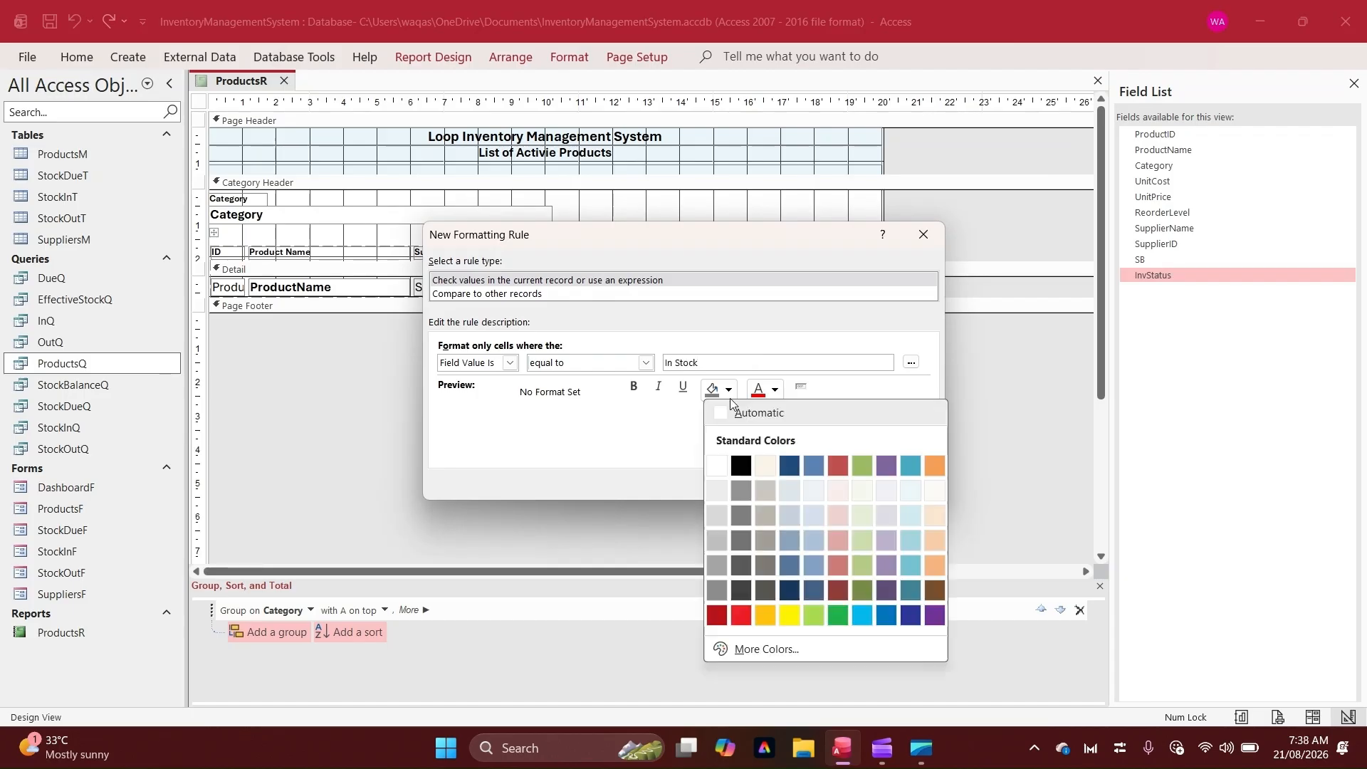
pyautogui.click(774, 390)
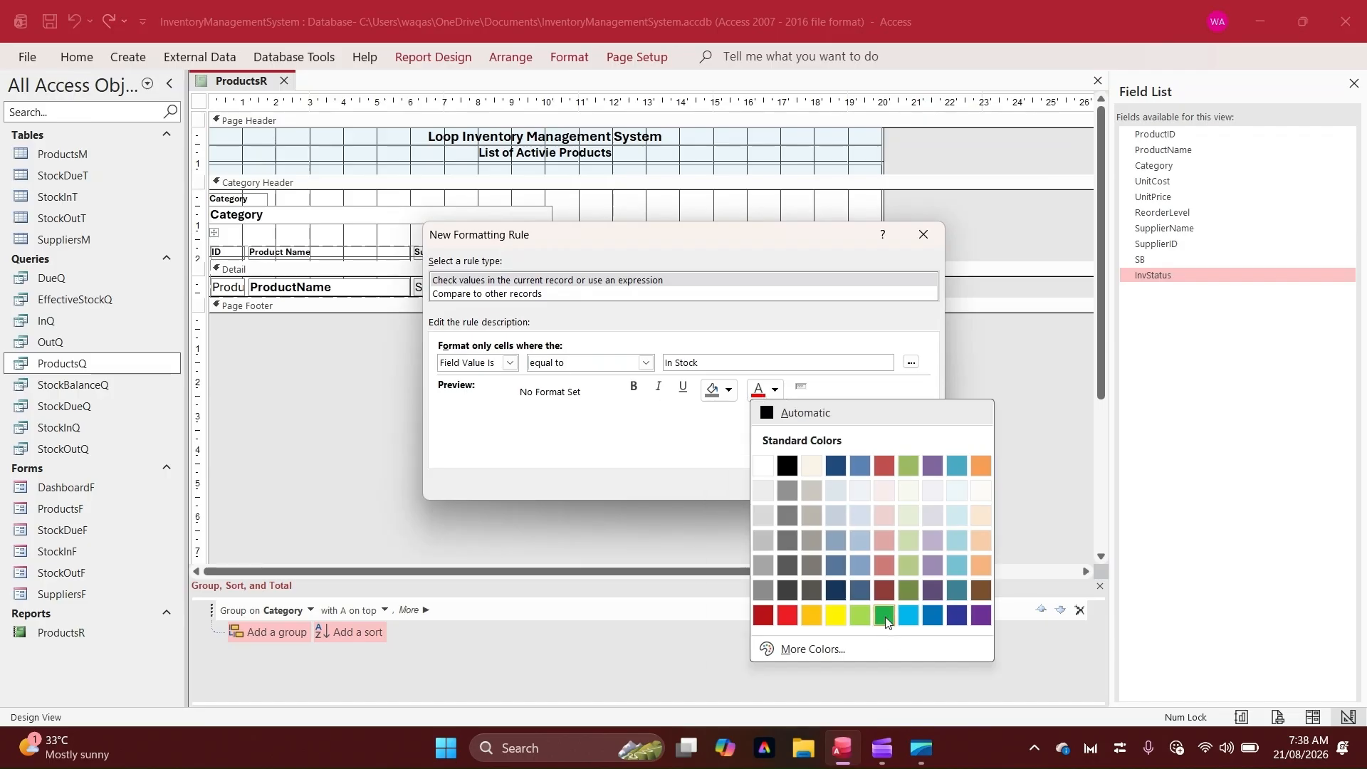
pyautogui.click(833, 648)
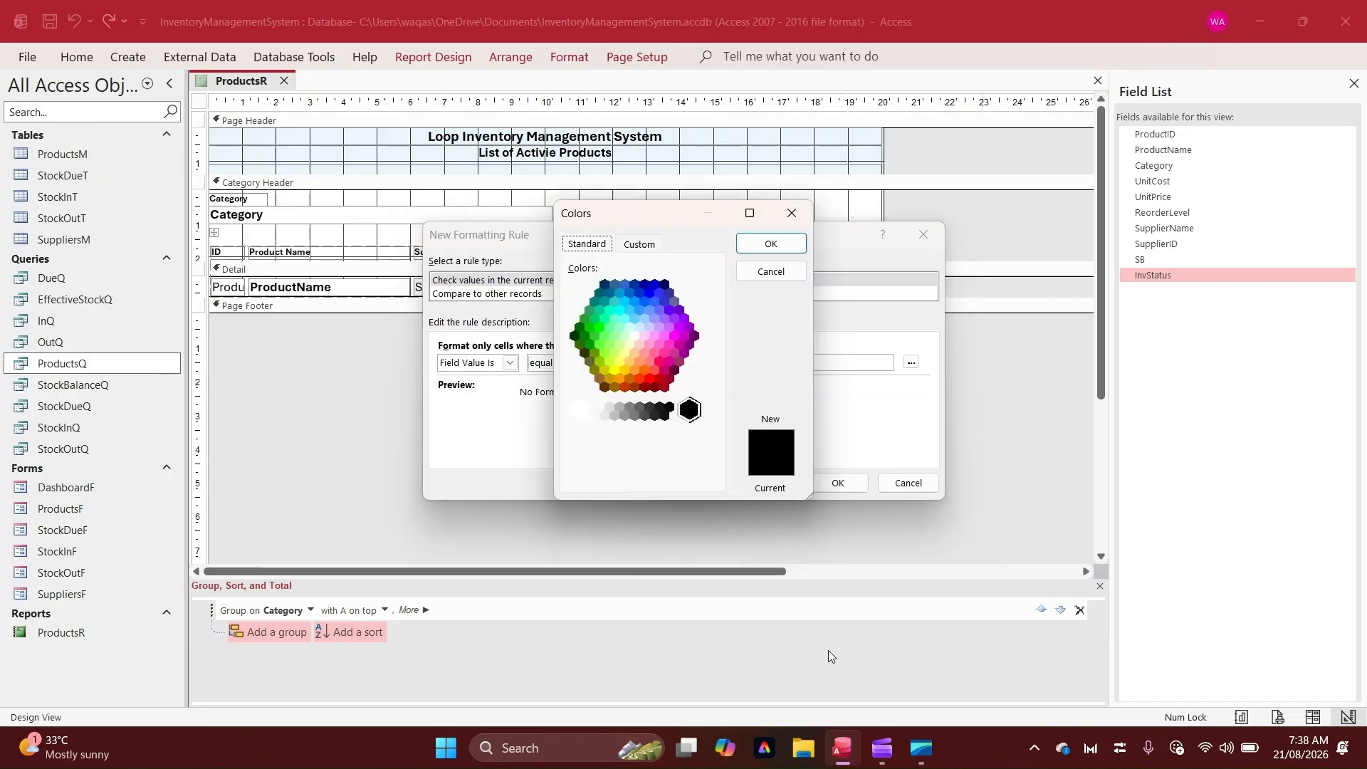
pyautogui.click(641, 245)
pyautogui.click(595, 246)
pyautogui.click(620, 309)
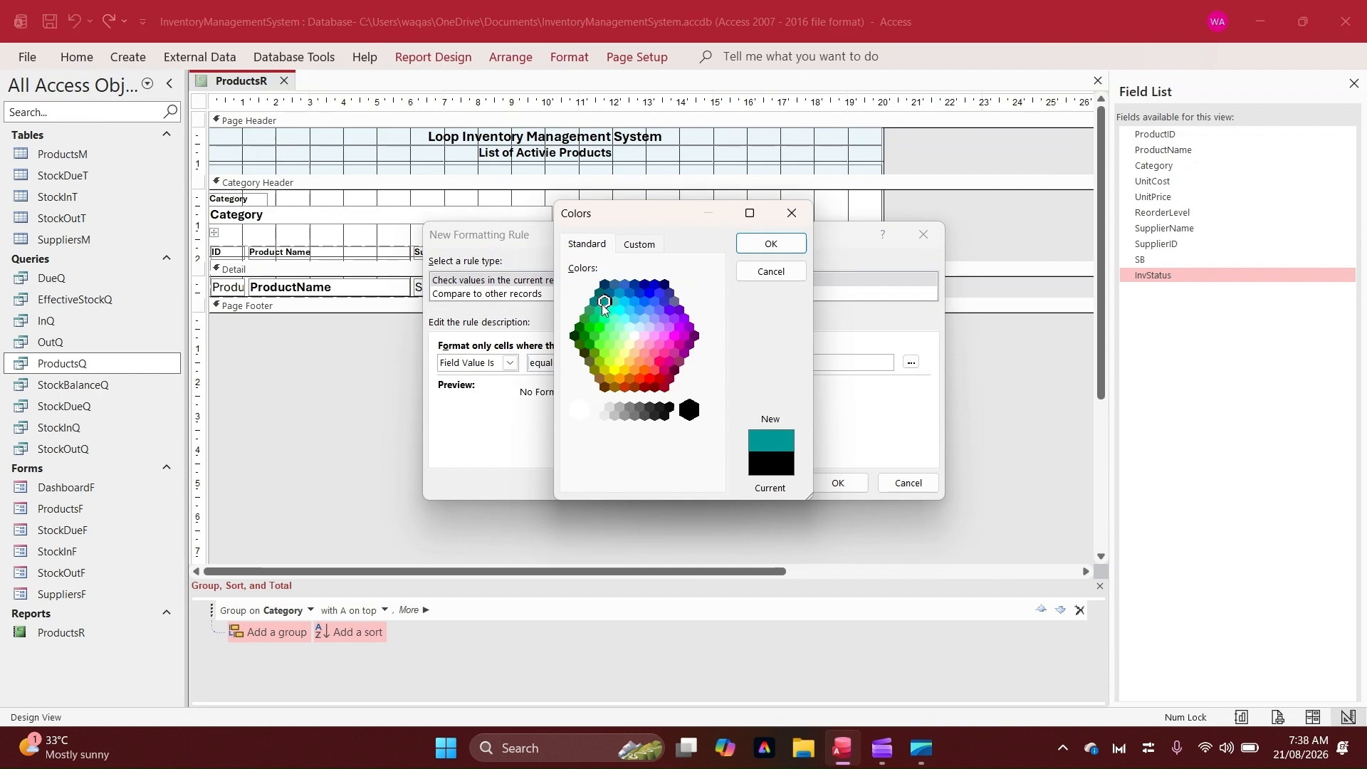
pyautogui.click(599, 310)
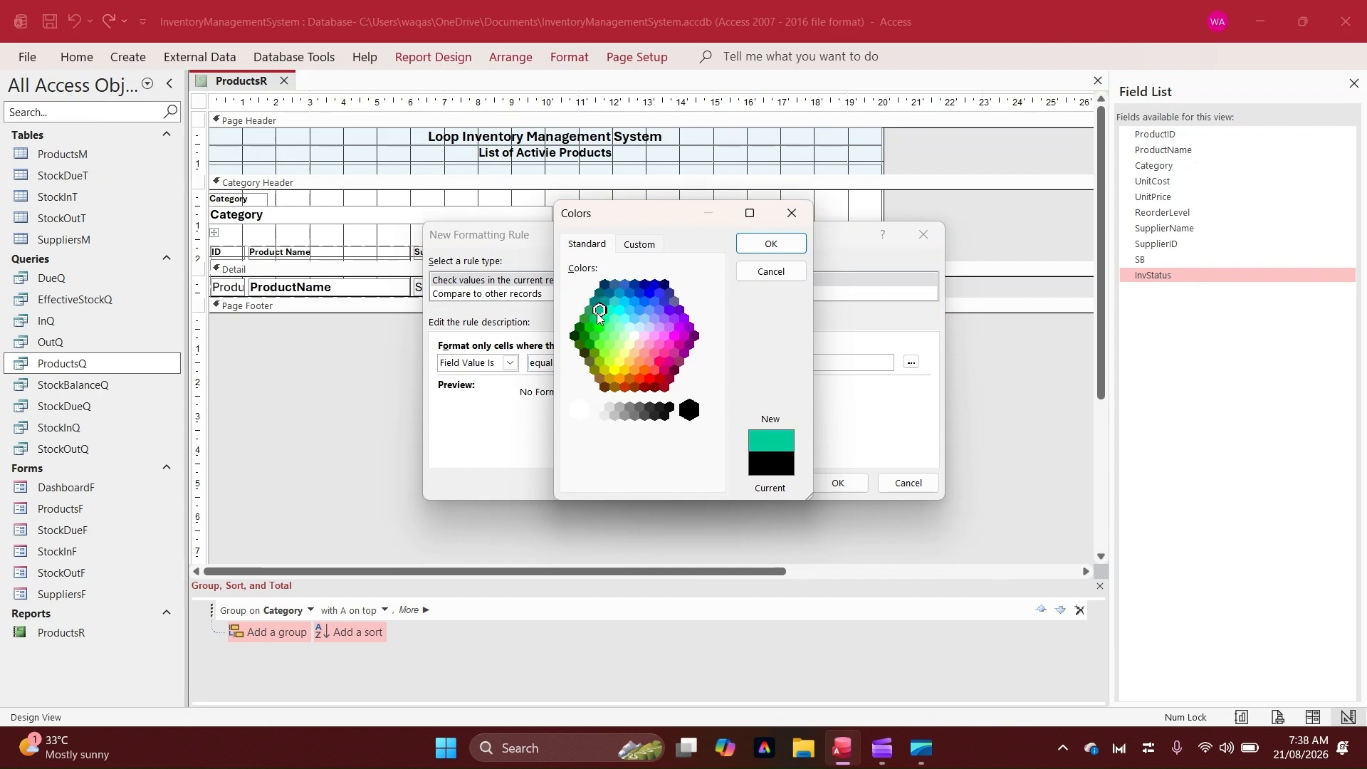
pyautogui.click(758, 255)
# Make the In Stock rule bold, enclose its value in quotes as "In Stock", and save the rule
pyautogui.click(630, 388)
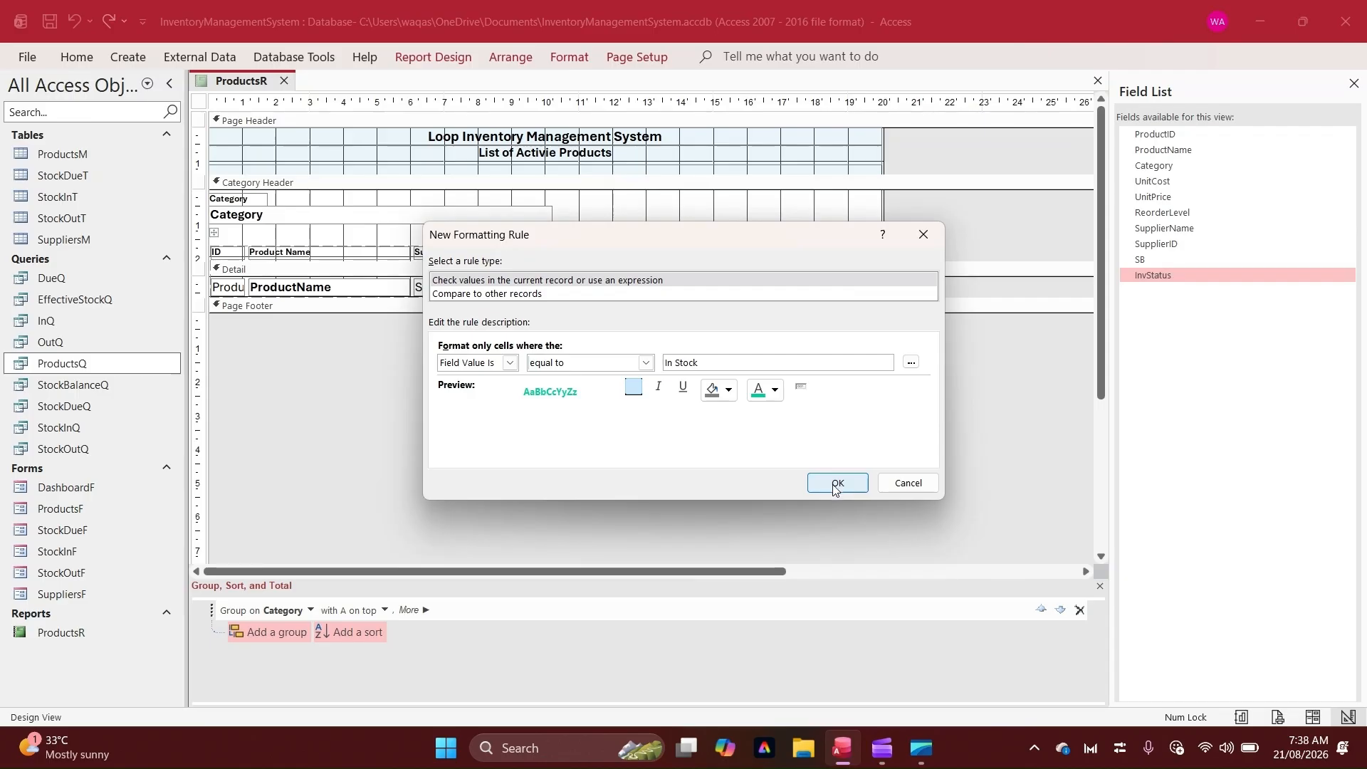
pyautogui.click(835, 486)
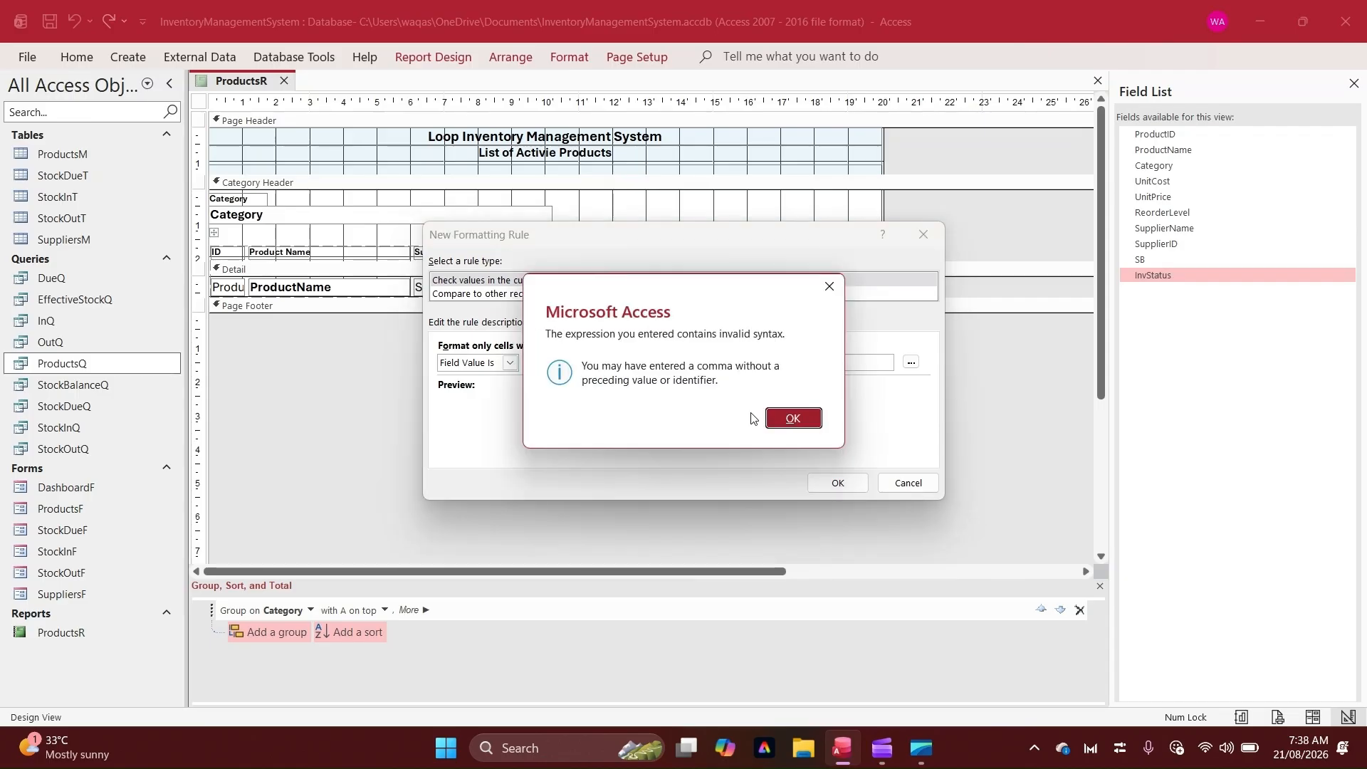
pyautogui.click(791, 419)
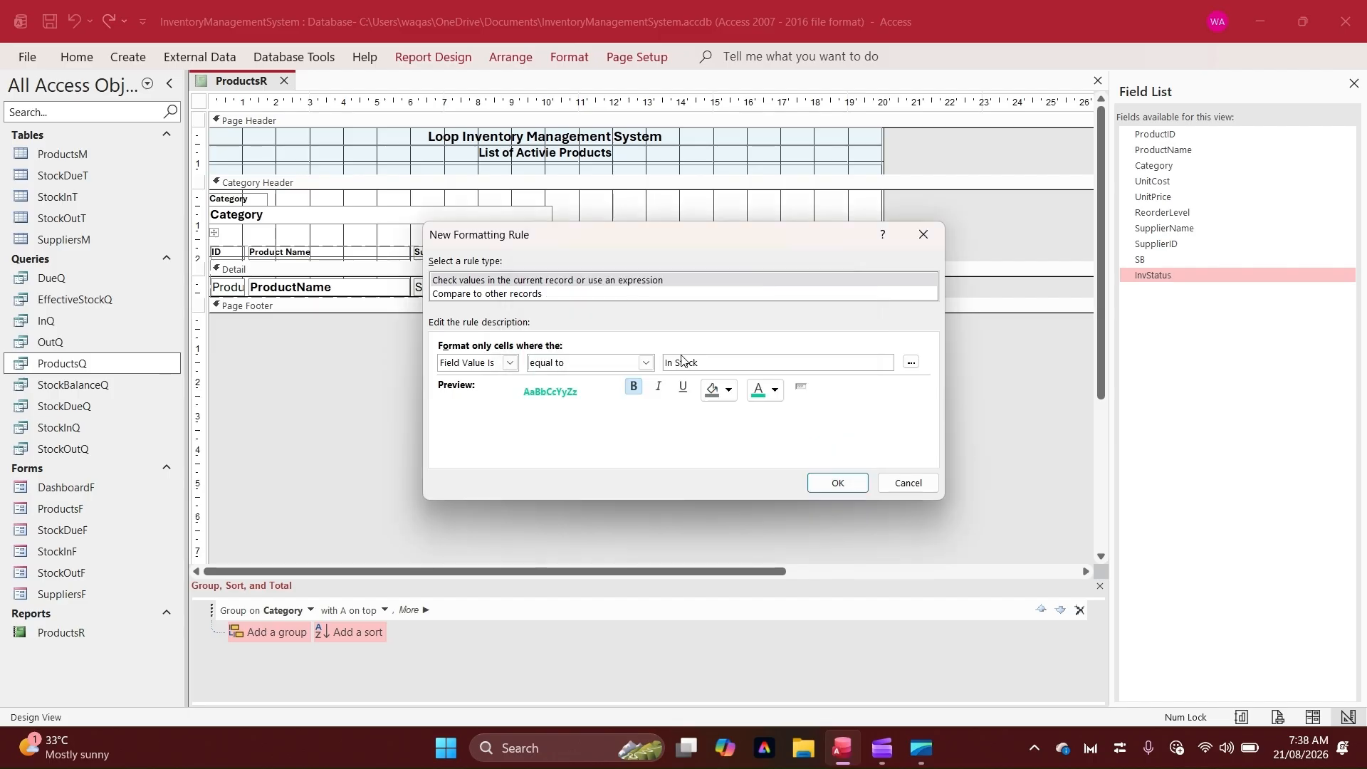
pyautogui.write('"')
pyautogui.click(814, 489)
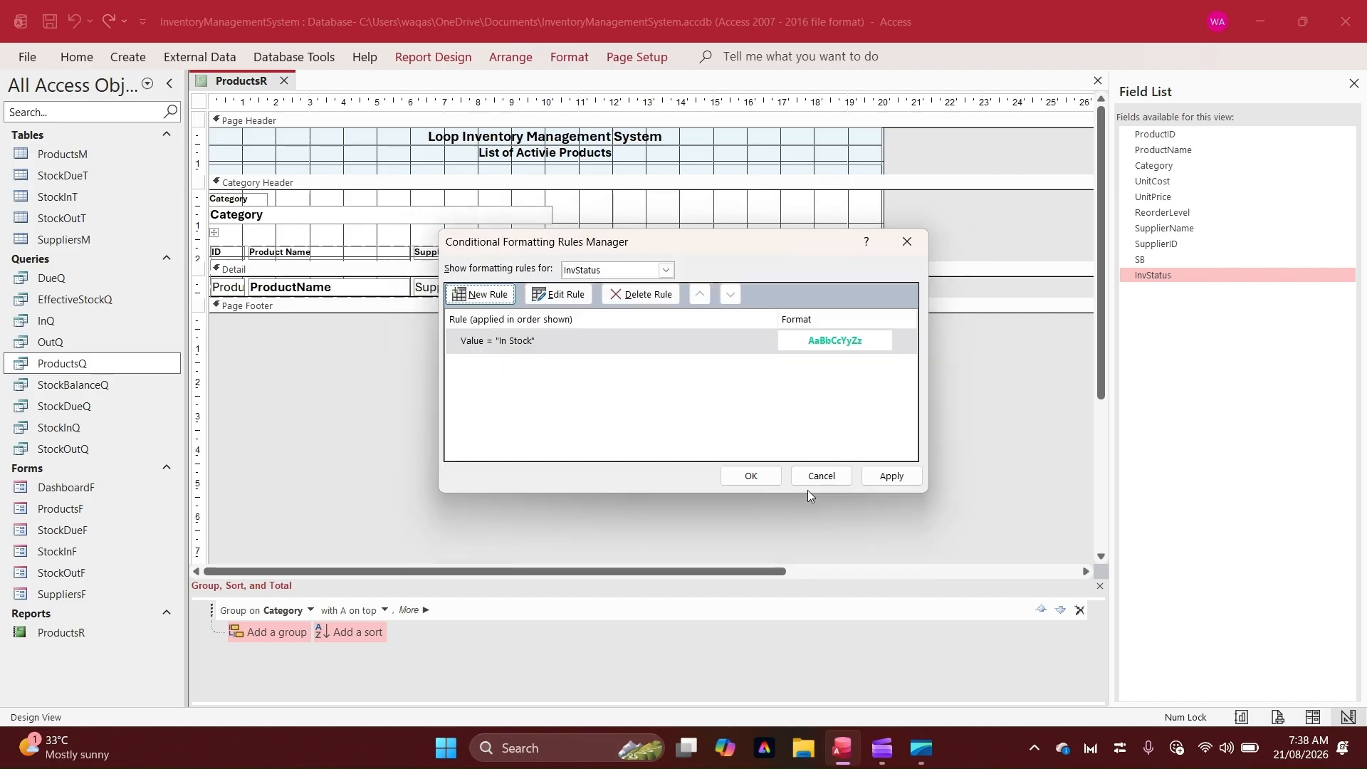
# Add a rule formatting InvStatus equal to "Caution" in bold orange text and apply the rules
pyautogui.click(480, 294)
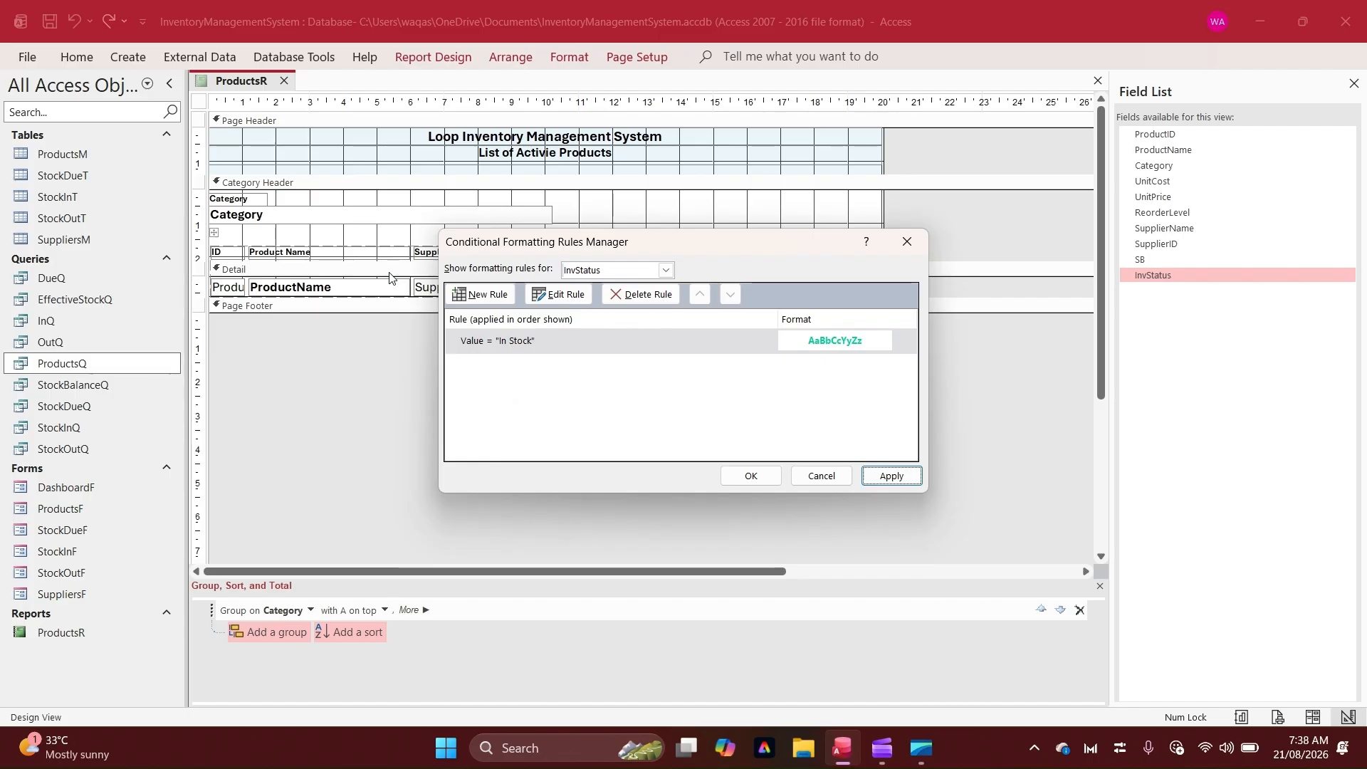
pyautogui.click(646, 363)
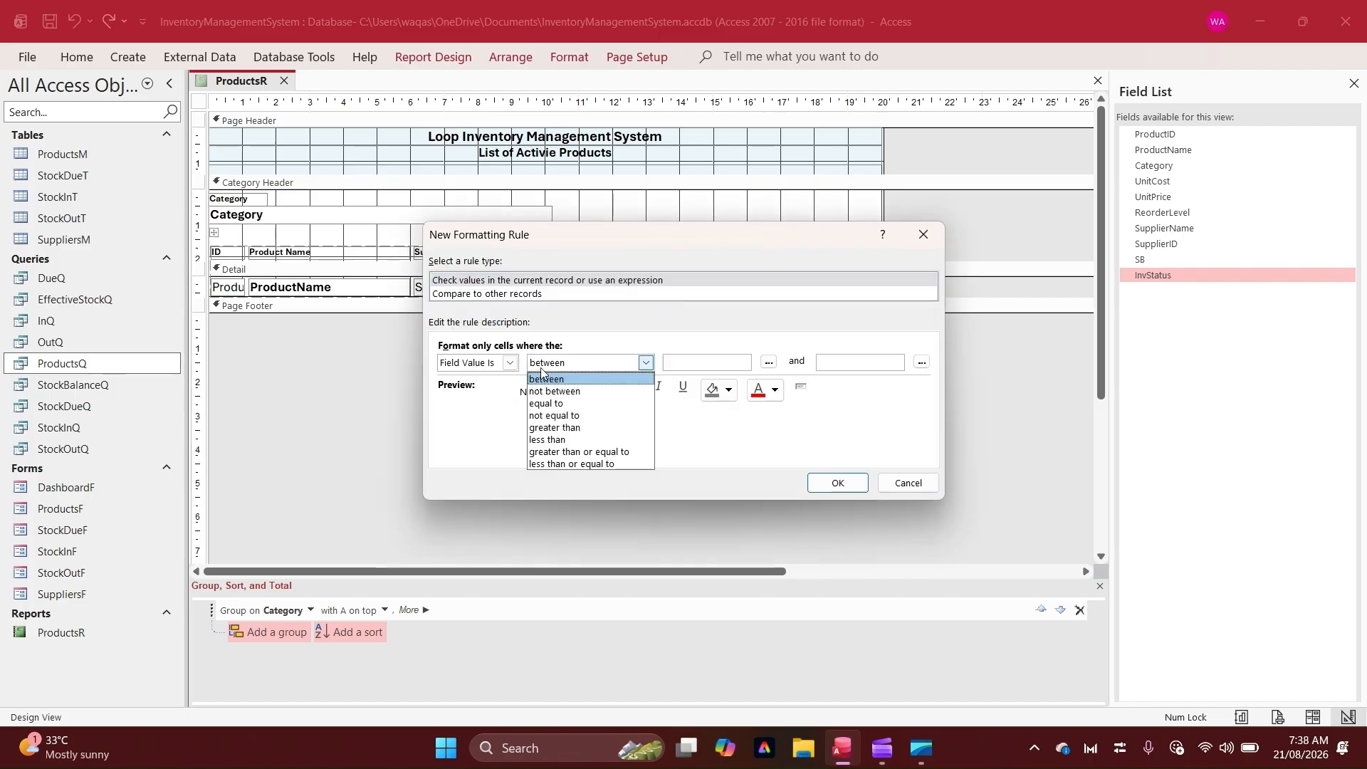
pyautogui.click(626, 398)
pyautogui.click(670, 363)
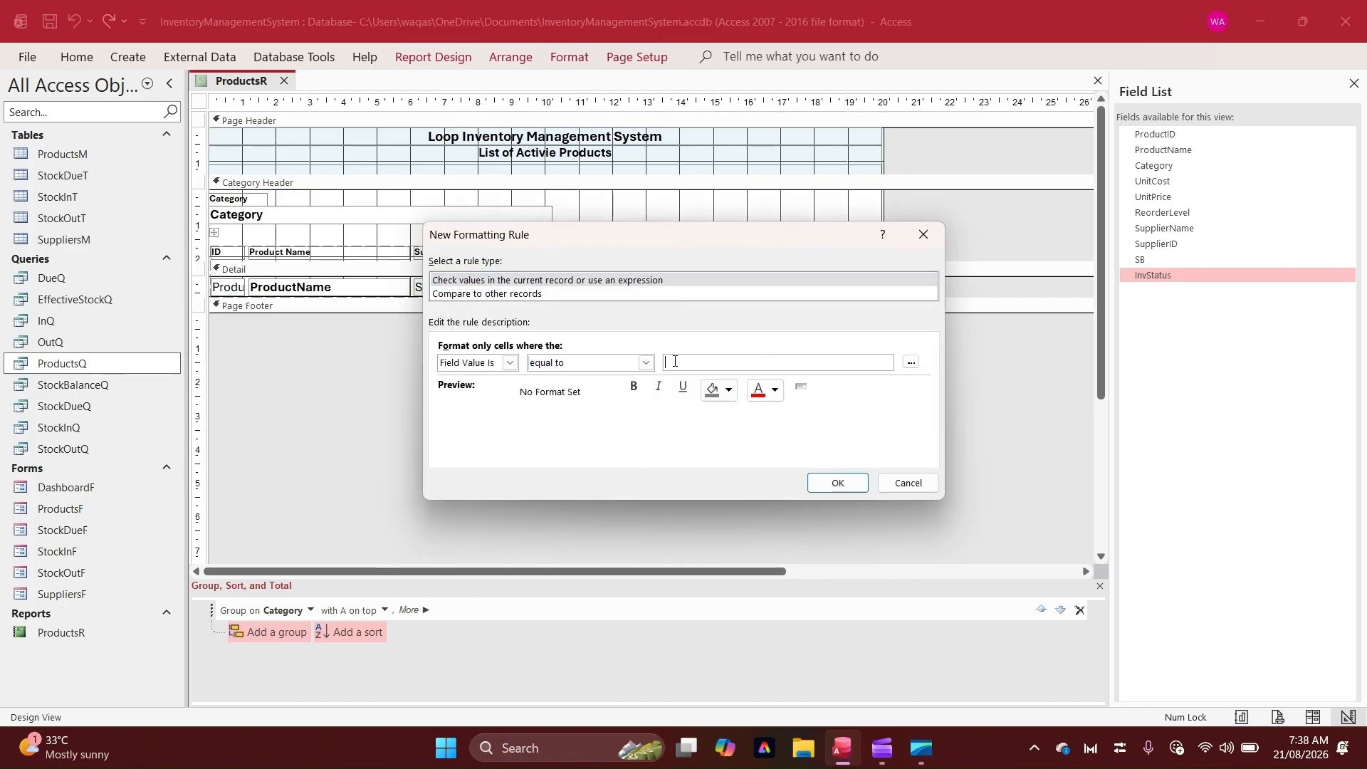
pyautogui.write('""')
pyautogui.write('C')
pyautogui.write('aution')
pyautogui.click(774, 390)
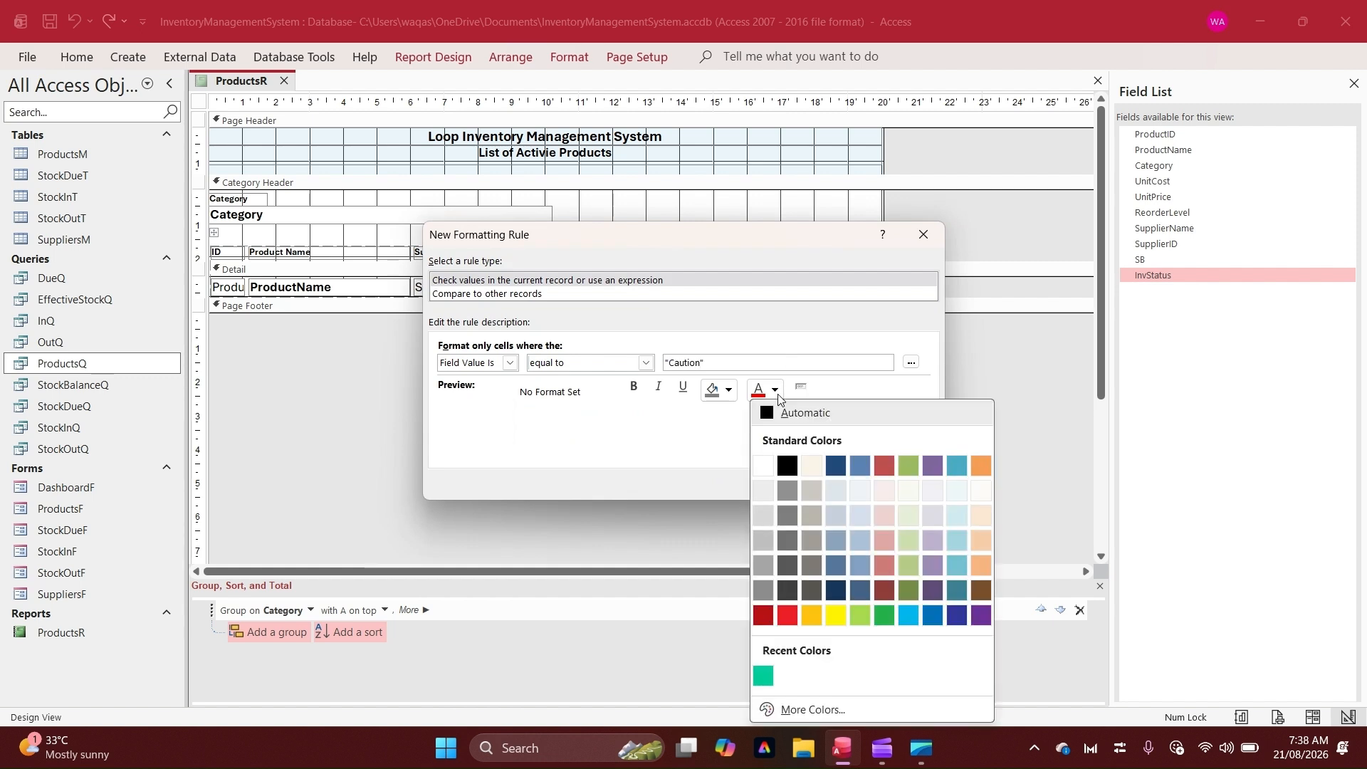
pyautogui.click(987, 472)
pyautogui.click(633, 392)
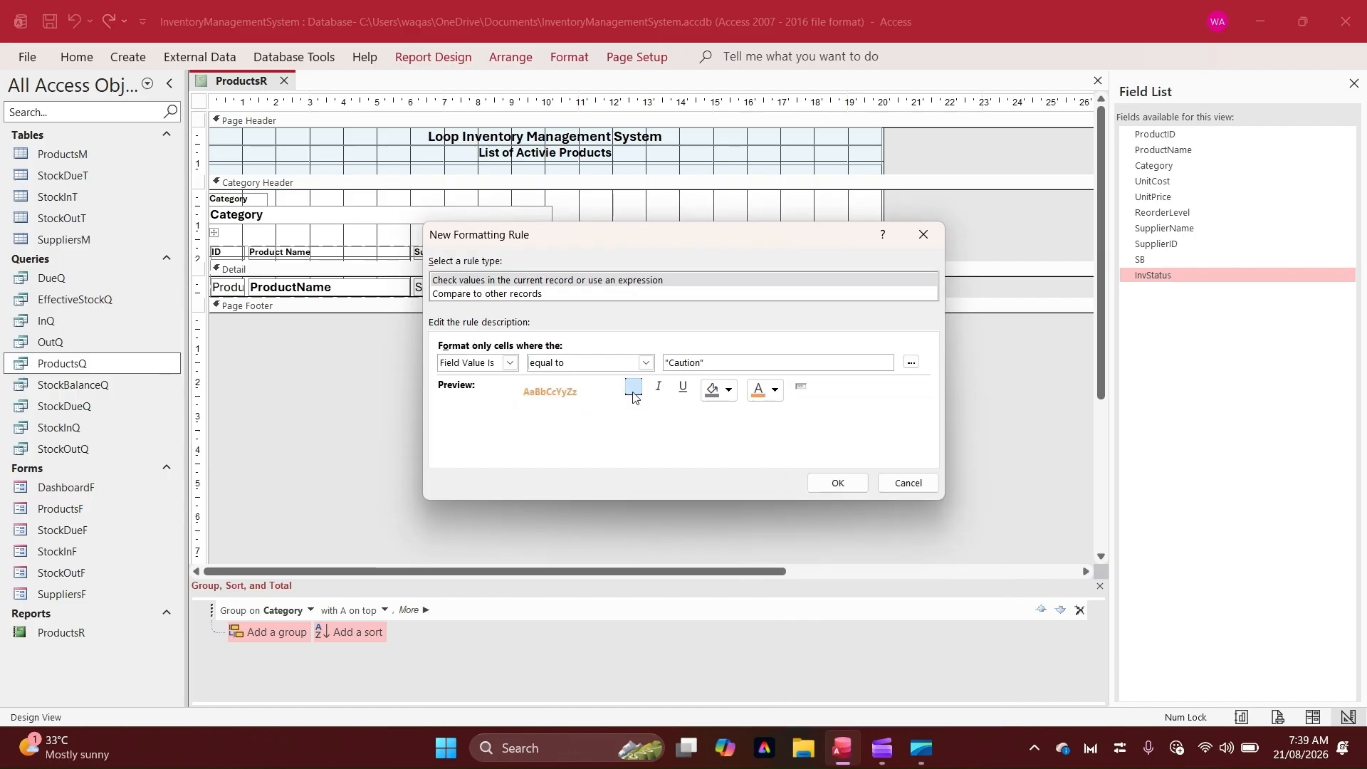
pyautogui.click(840, 484)
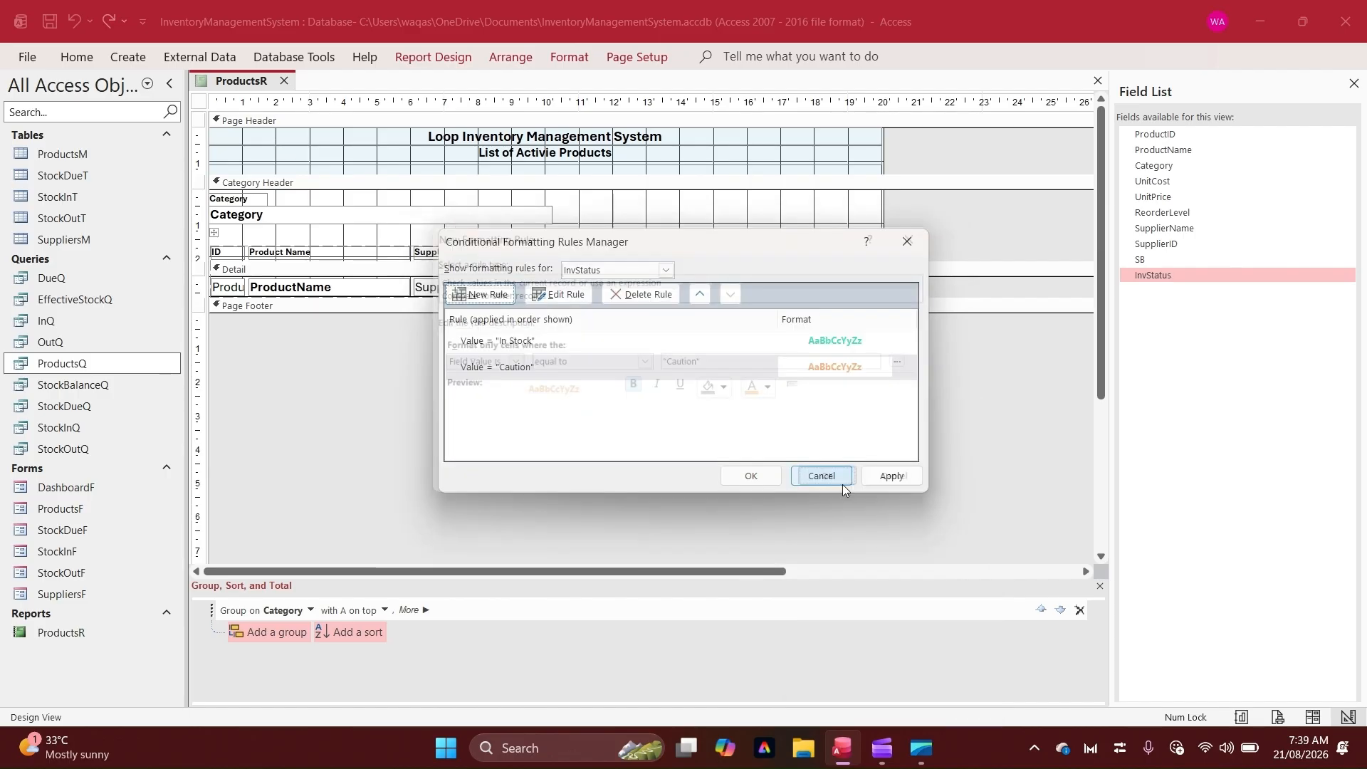
pyautogui.click(605, 362)
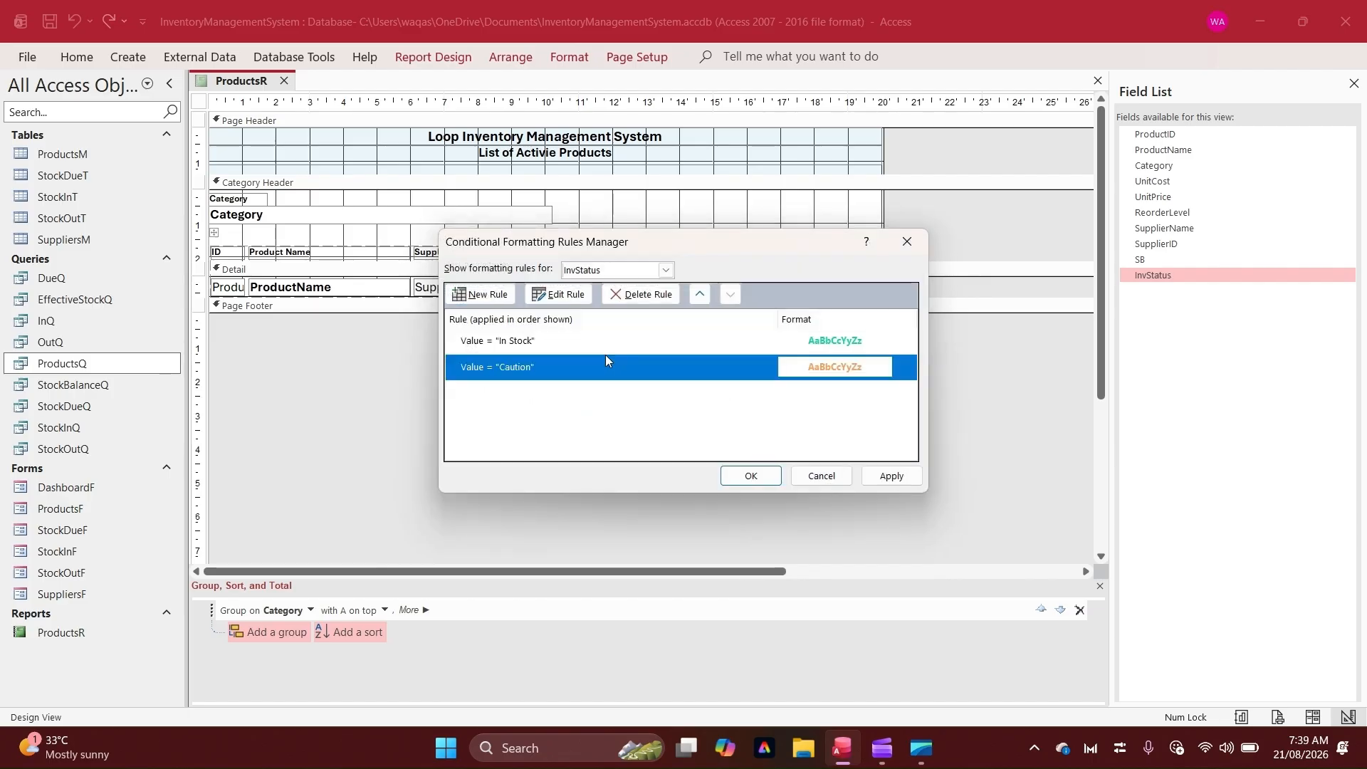
pyautogui.click(886, 476)
# Add a rule formatting InvStatus equal to "Critical" in bold dark red text
pyautogui.click(478, 297)
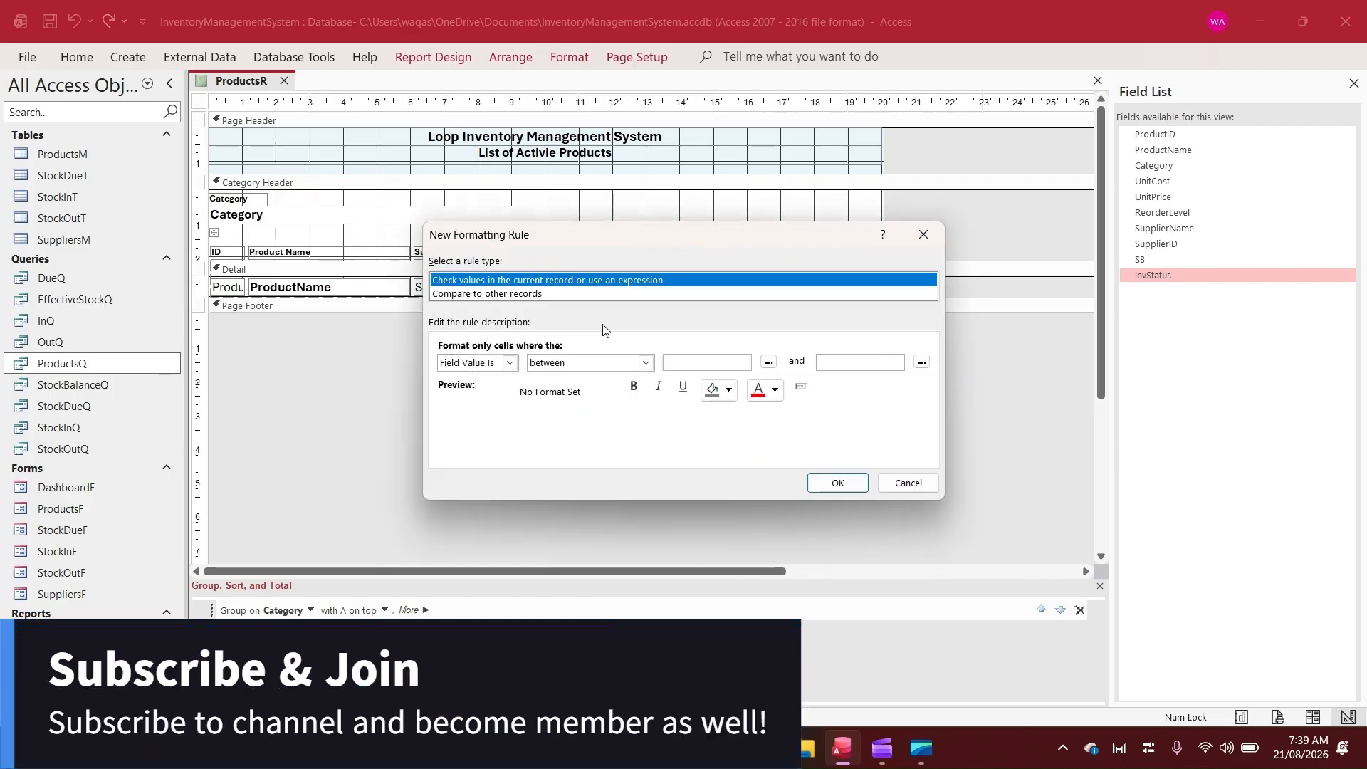
pyautogui.click(644, 363)
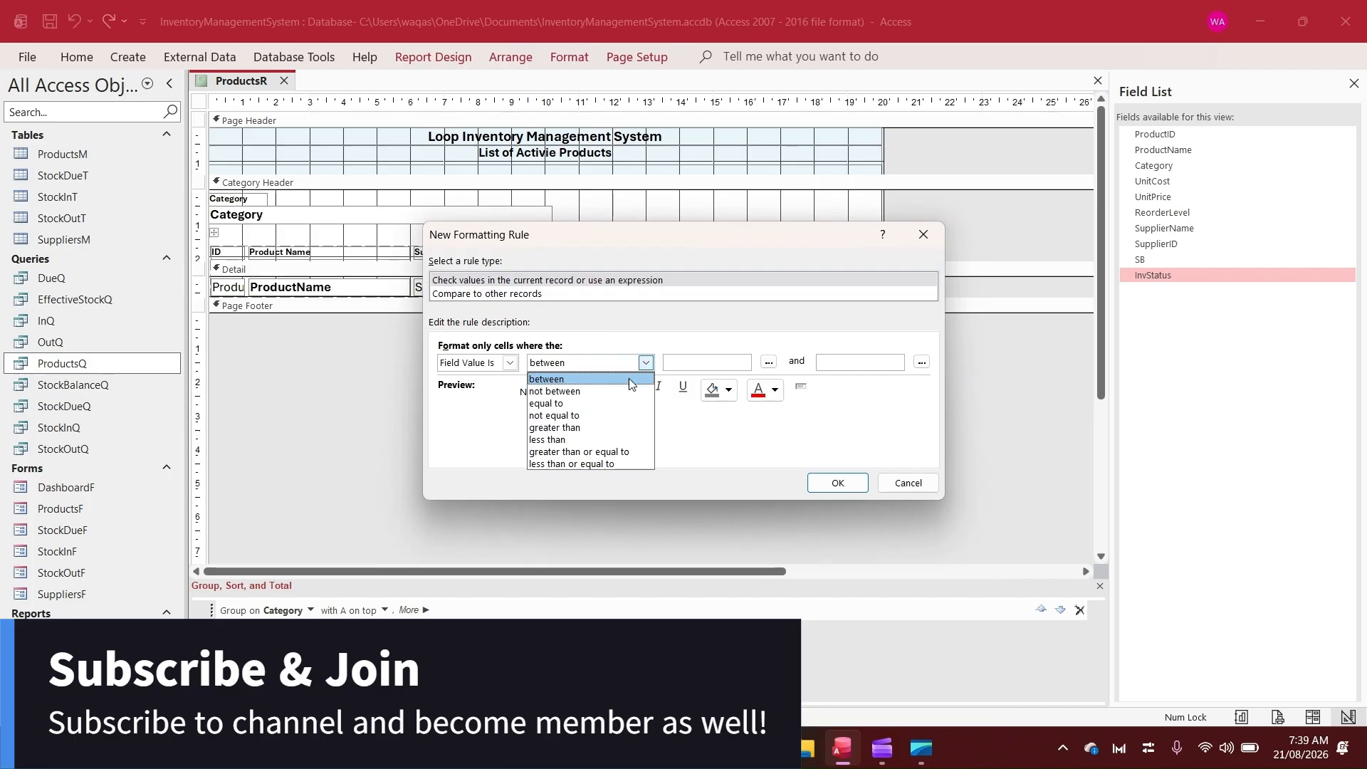
pyautogui.click(555, 403)
pyautogui.click(725, 360)
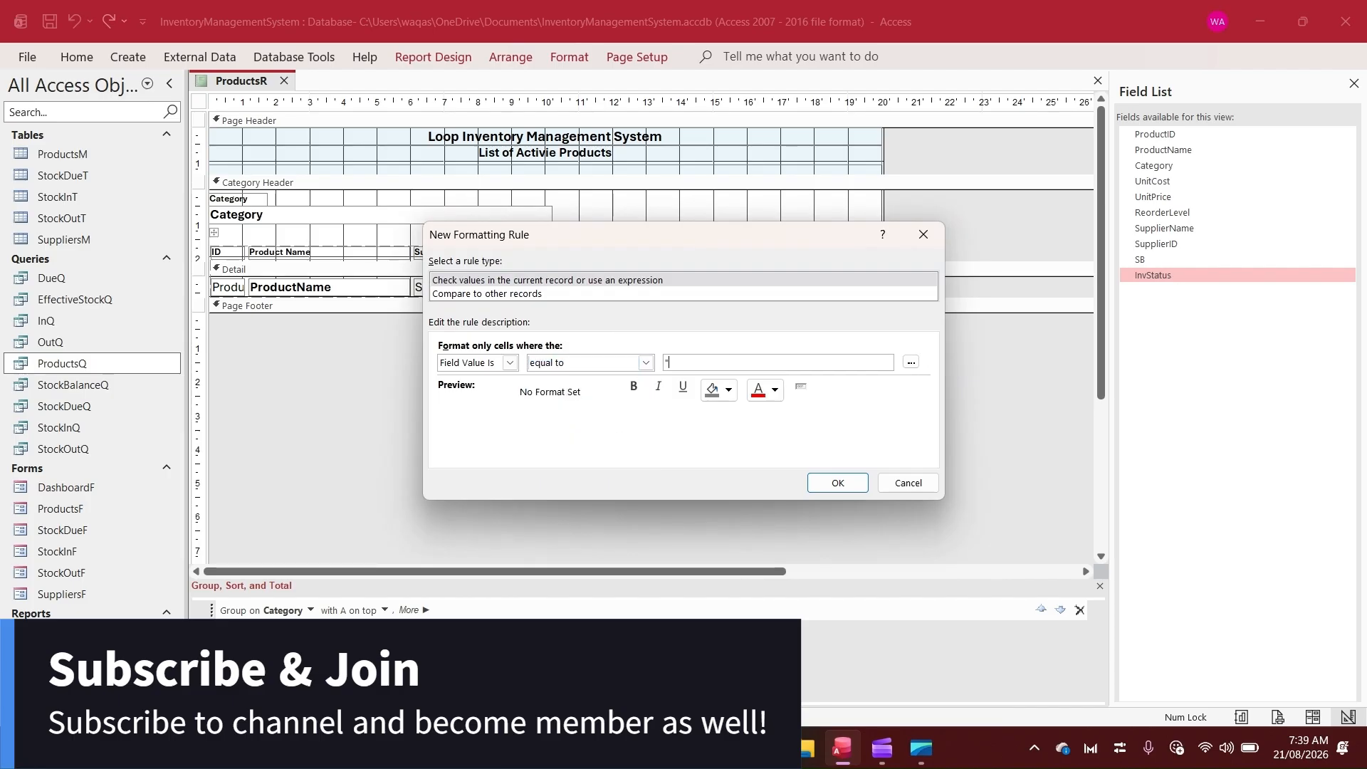
pyautogui.write('"Critic')
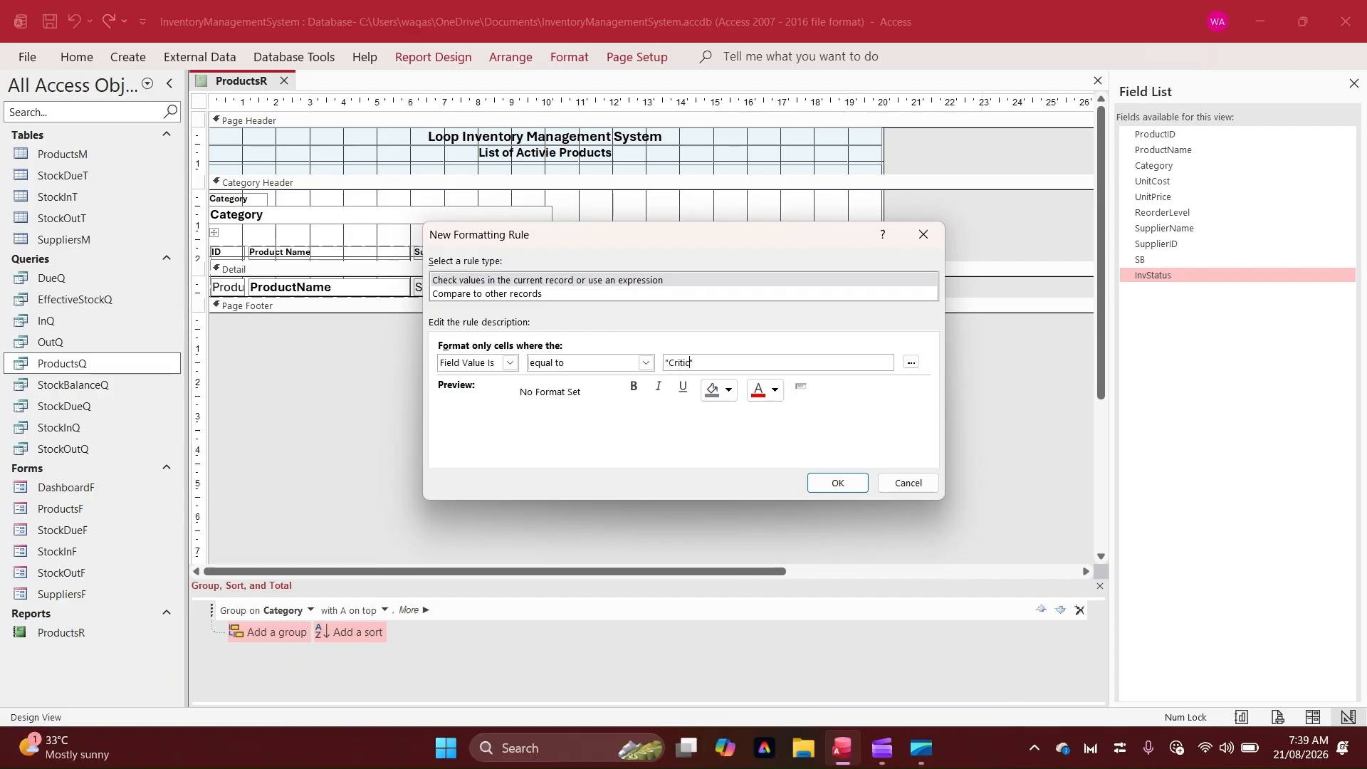
pyautogui.write('al"')
pyautogui.click(756, 393)
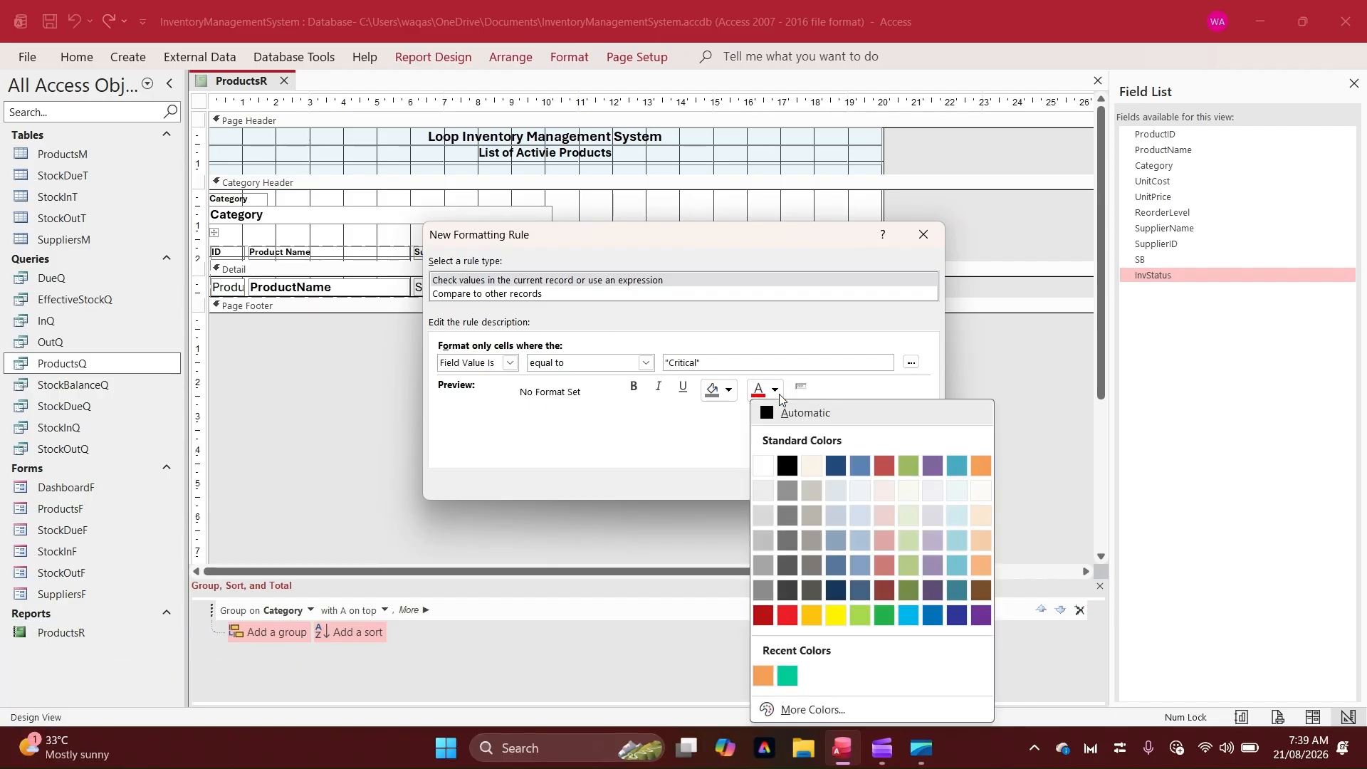
pyautogui.click(763, 616)
pyautogui.click(633, 386)
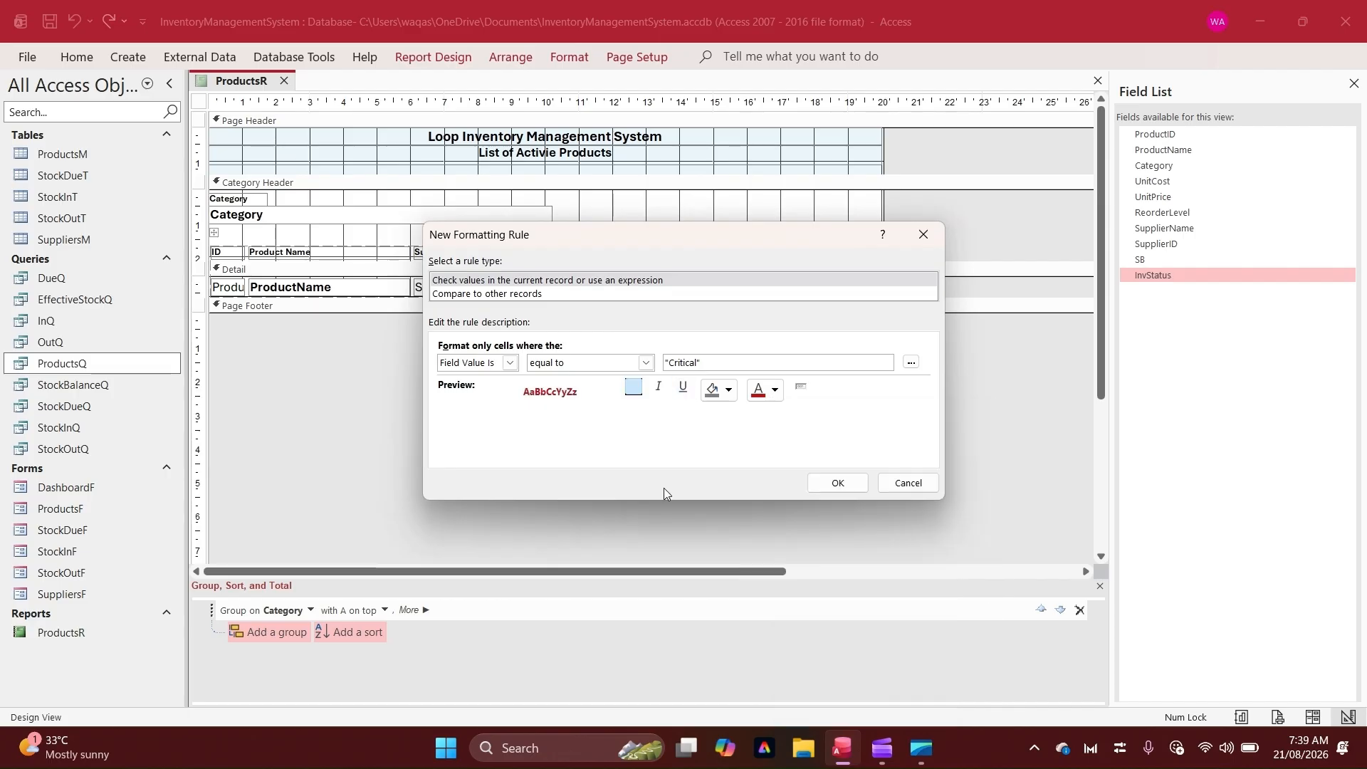
pyautogui.click(838, 484)
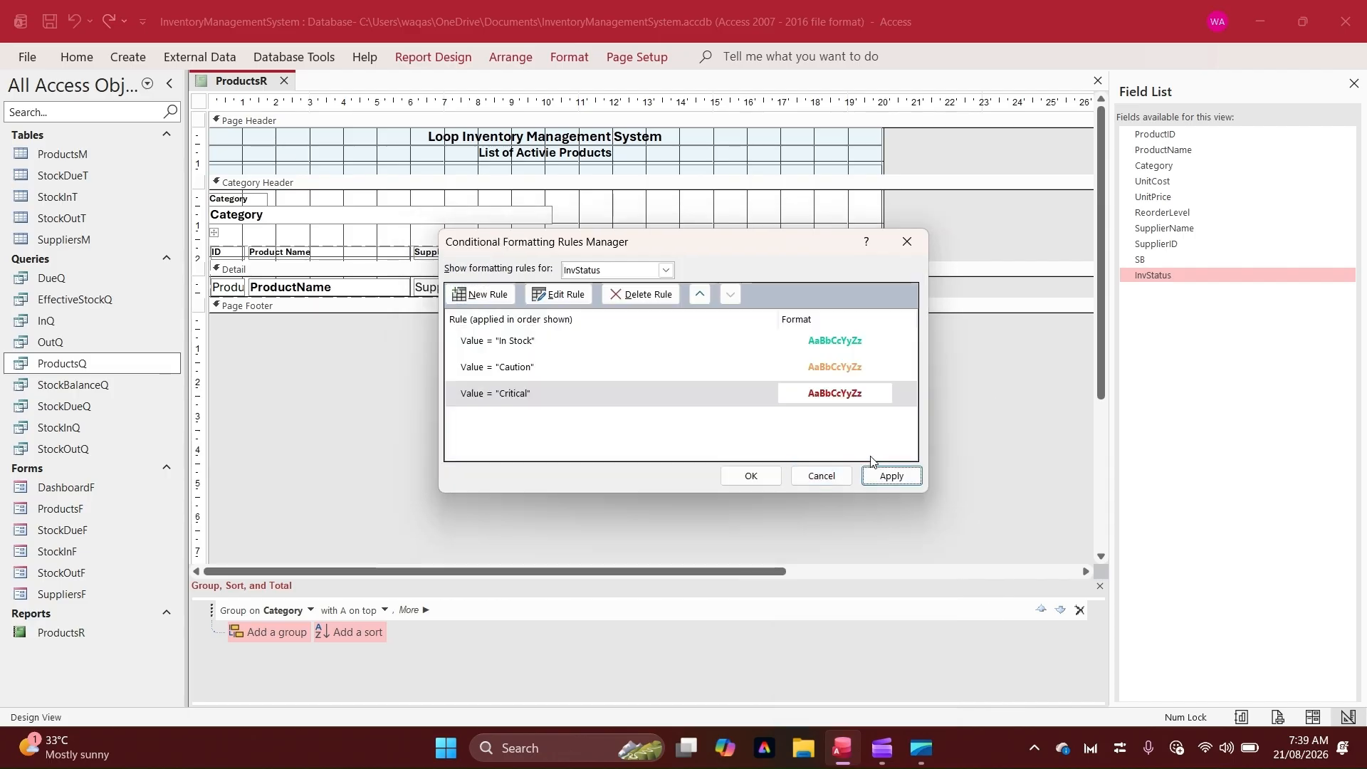
# Apply the conditional formatting rules, close the rules manager, and switch the report to Report View
pyautogui.click(765, 450)
pyautogui.click(749, 474)
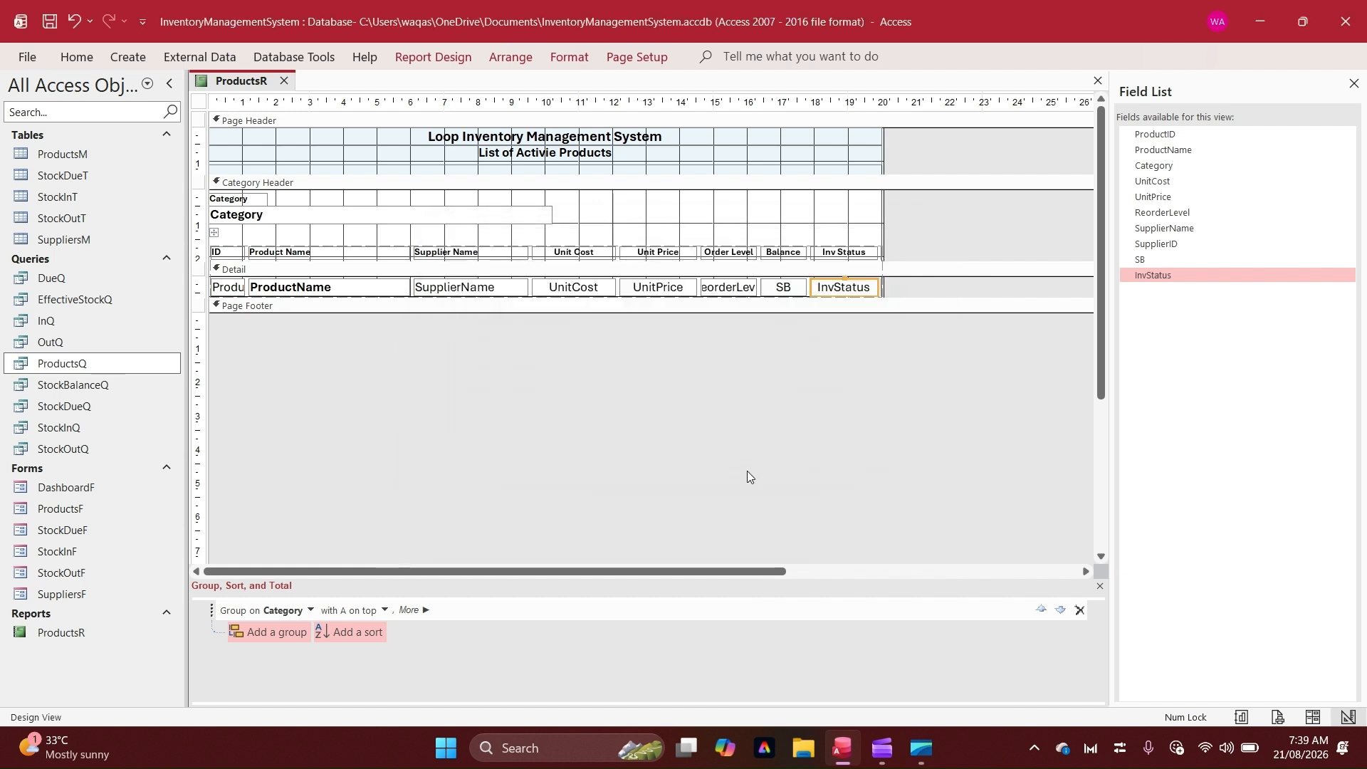
pyautogui.rightClick(218, 77)
pyautogui.click(237, 90)
pyautogui.rightClick(236, 80)
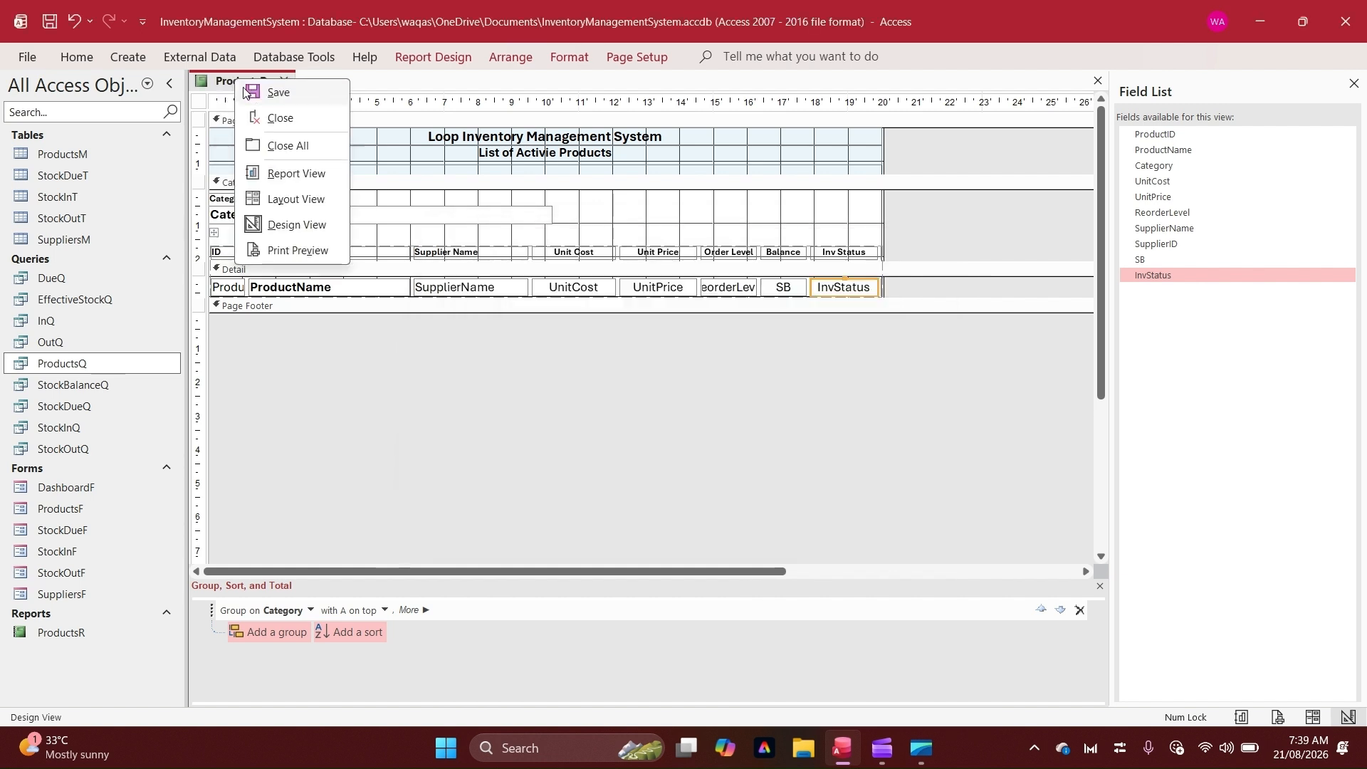
pyautogui.click(279, 171)
# Review the Inv Status colours across all report groups and return to Design View
pyautogui.moveTo(646, 106); pyautogui.dragTo(796, 94)
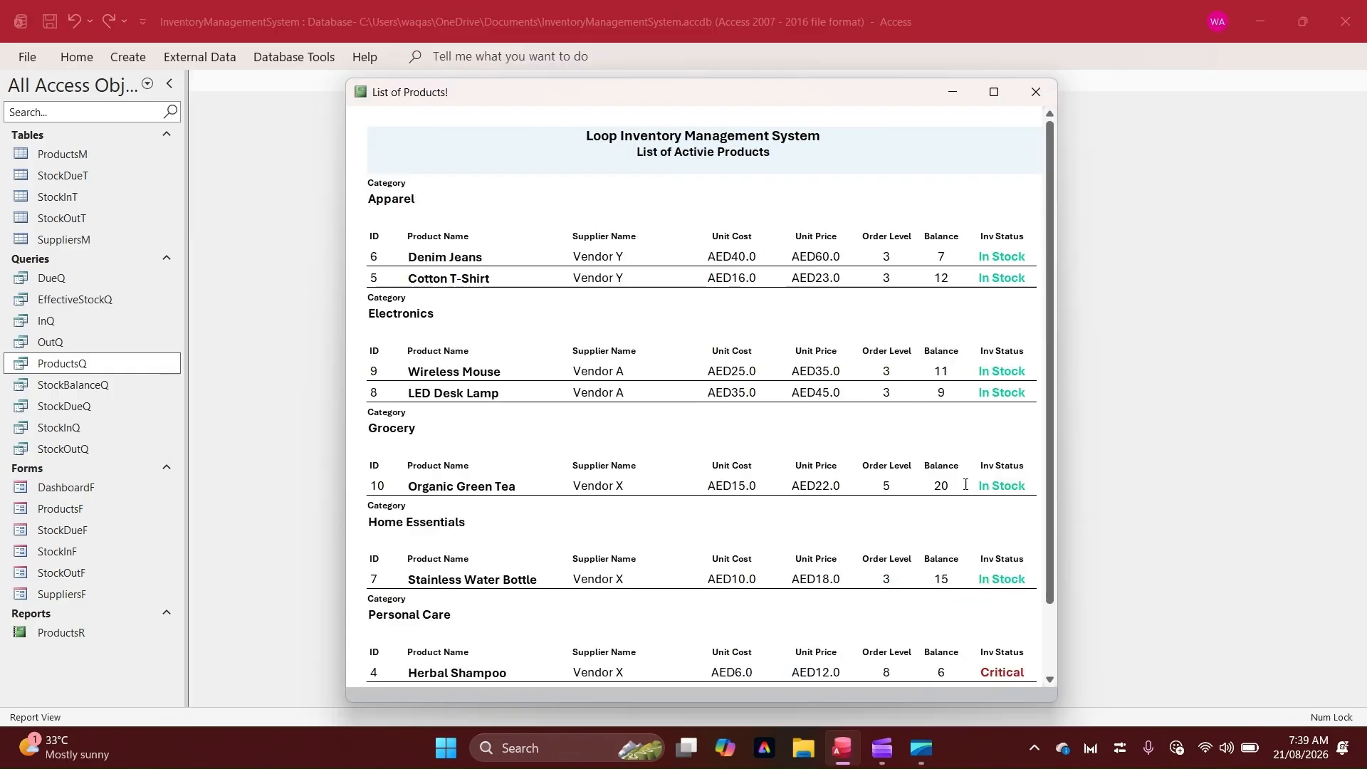
pyautogui.scroll(-2, 964, 485)
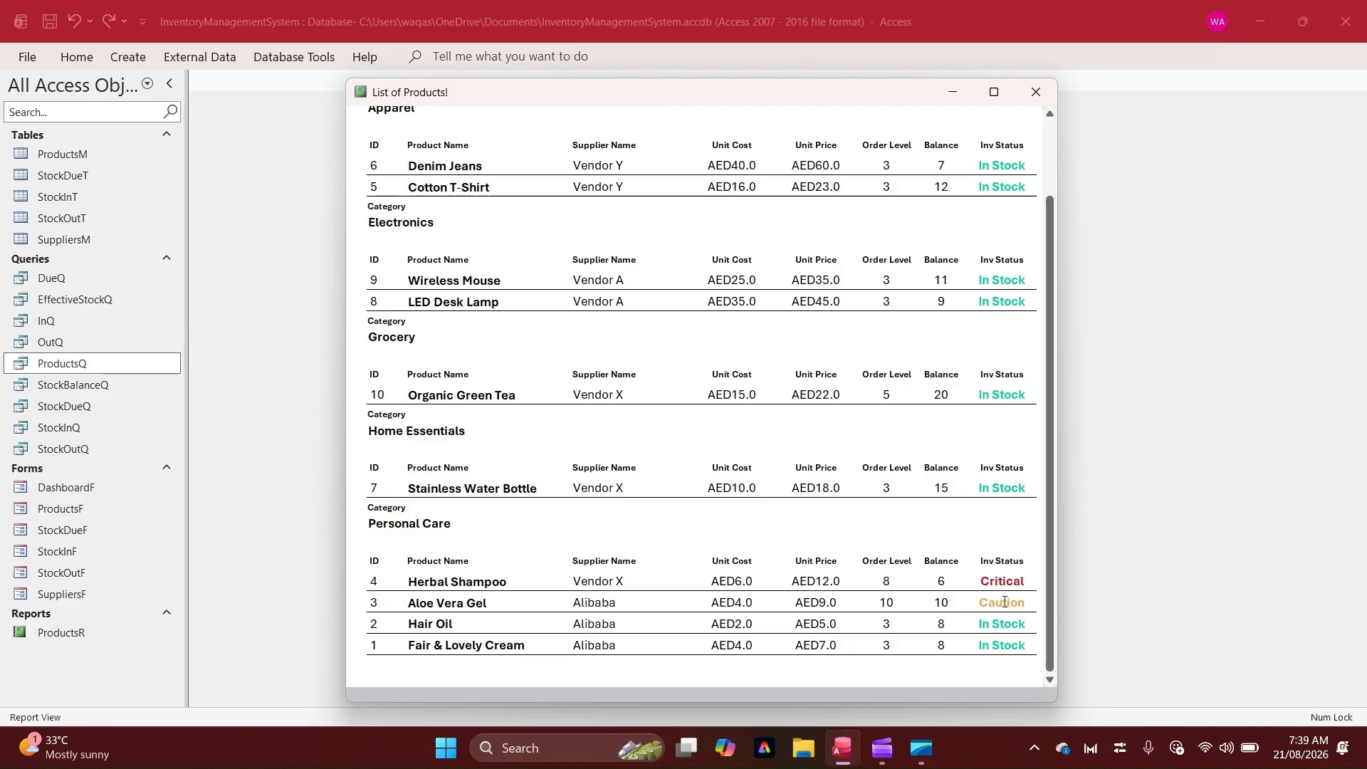
pyautogui.scroll(2, 712, 427)
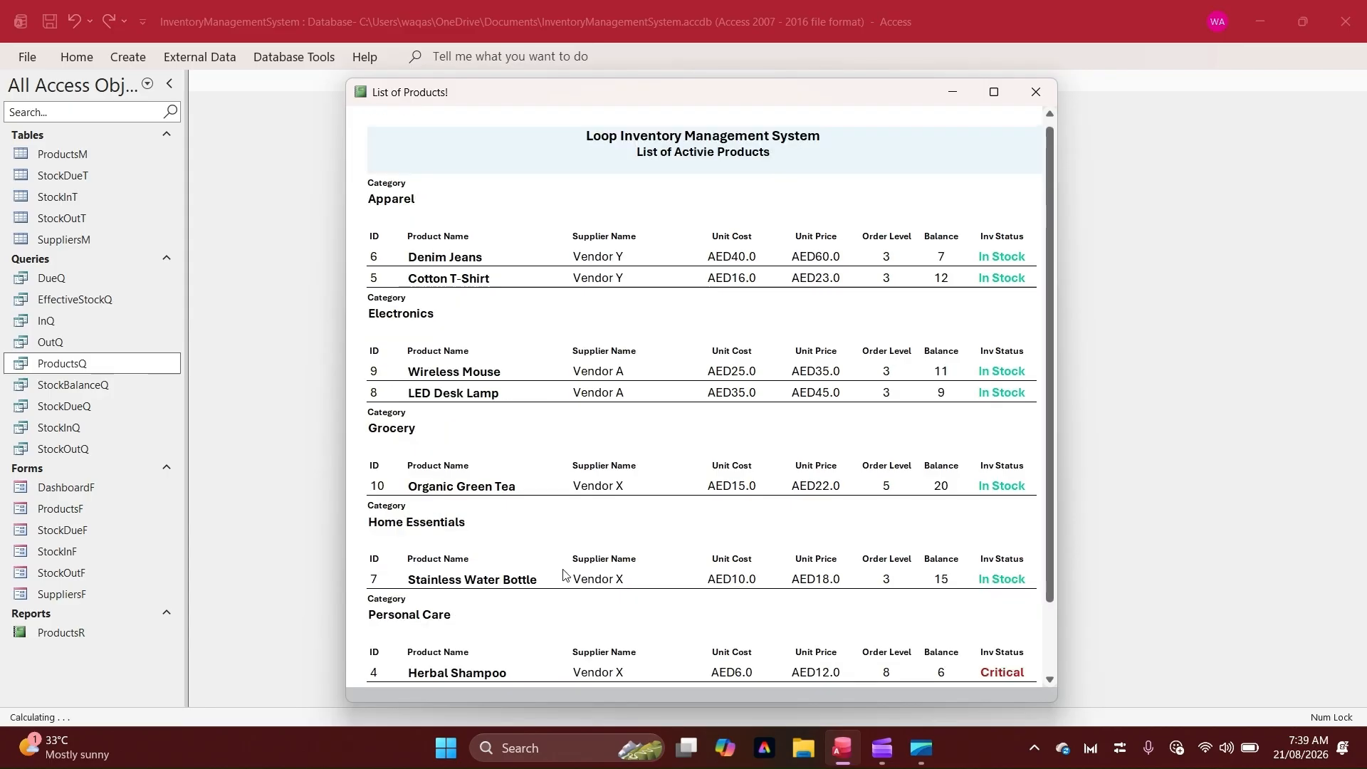
pyautogui.scroll(-2, 562, 573)
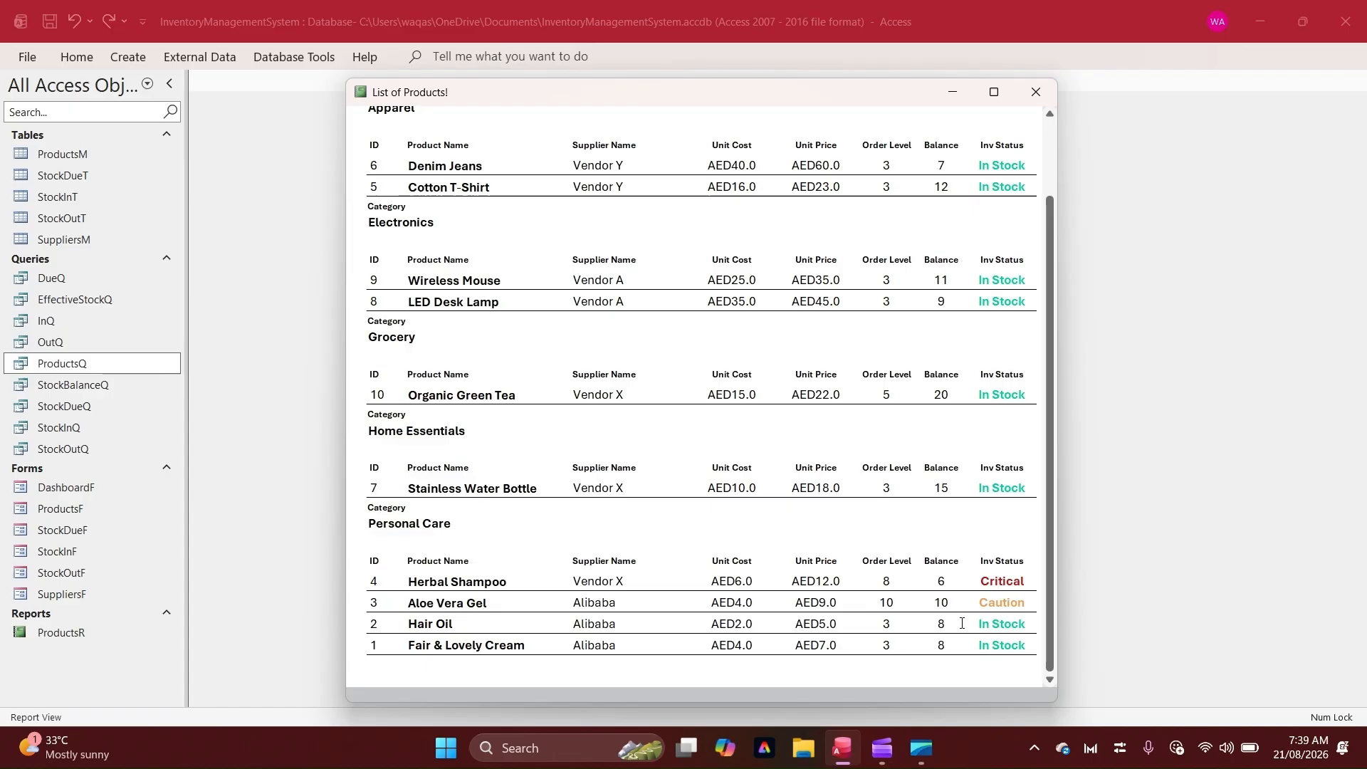
pyautogui.scroll(2, 995, 598)
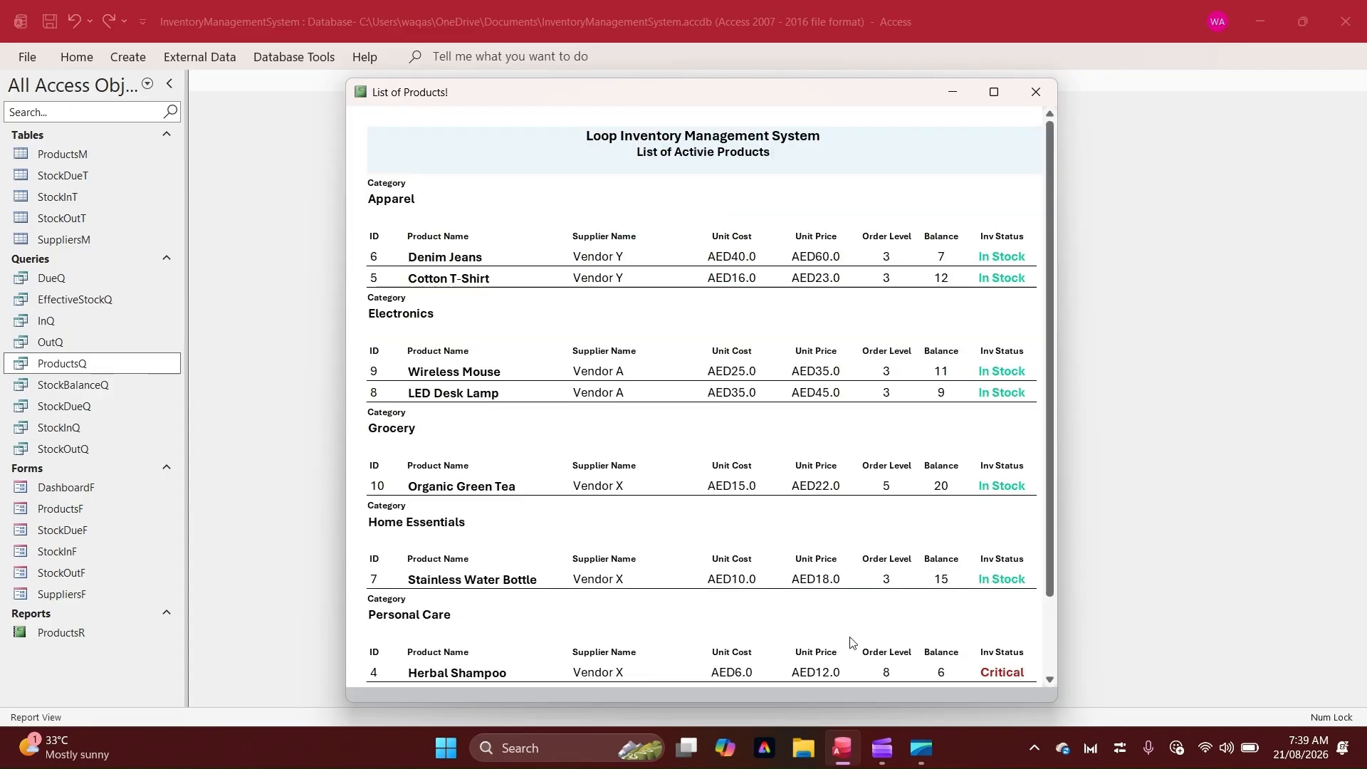
pyautogui.scroll(-3, 854, 644)
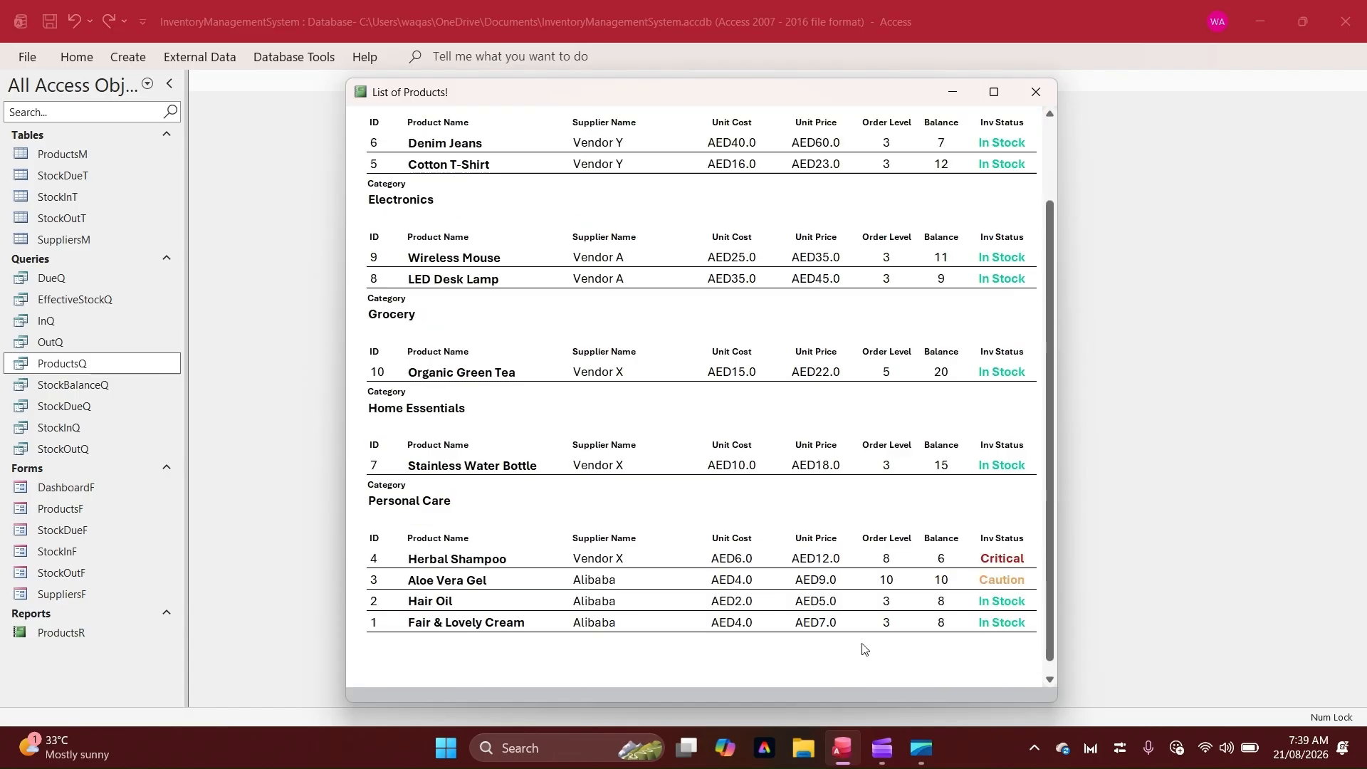
pyautogui.scroll(3, 864, 645)
pyautogui.rightClick(786, 120)
pyautogui.click(855, 171)
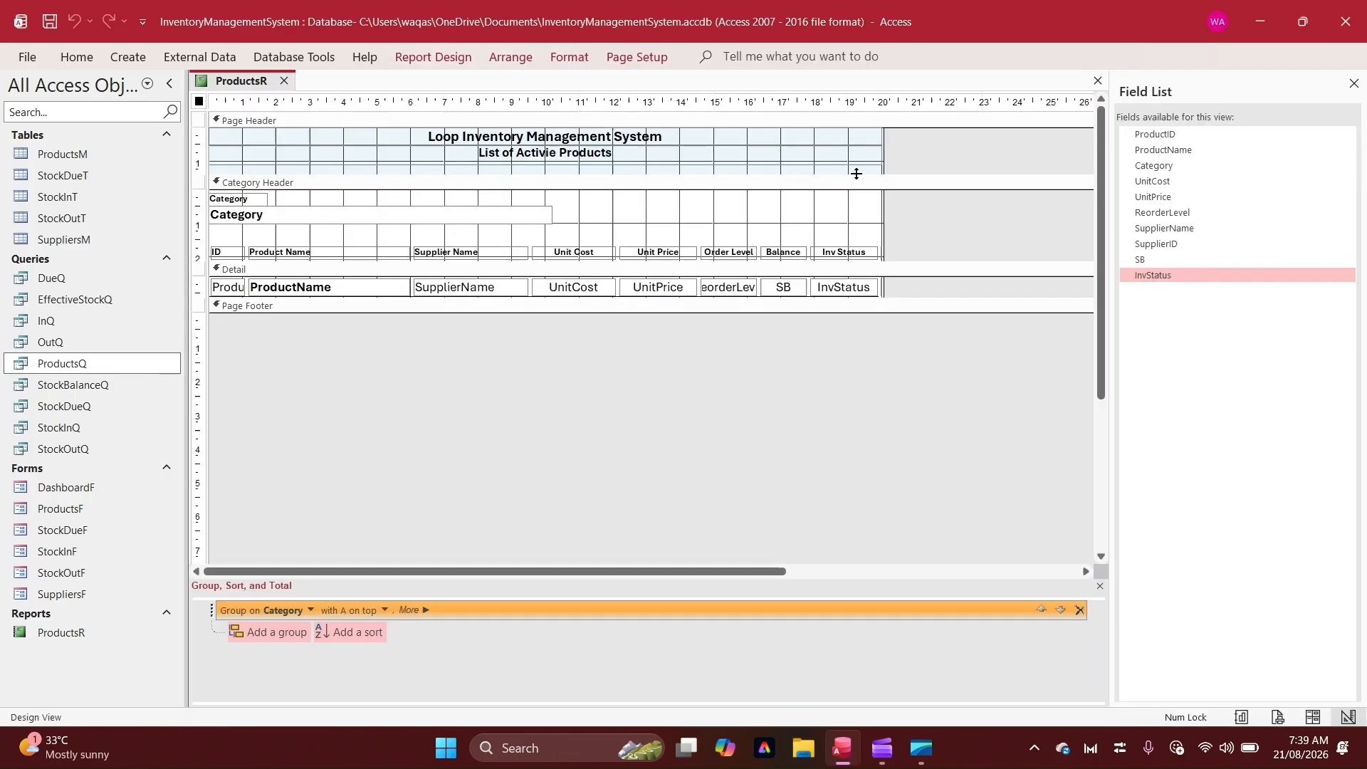
# Preview the report window in Report View and go back to Design View
pyautogui.rightClick(289, 82)
pyautogui.click(310, 173)
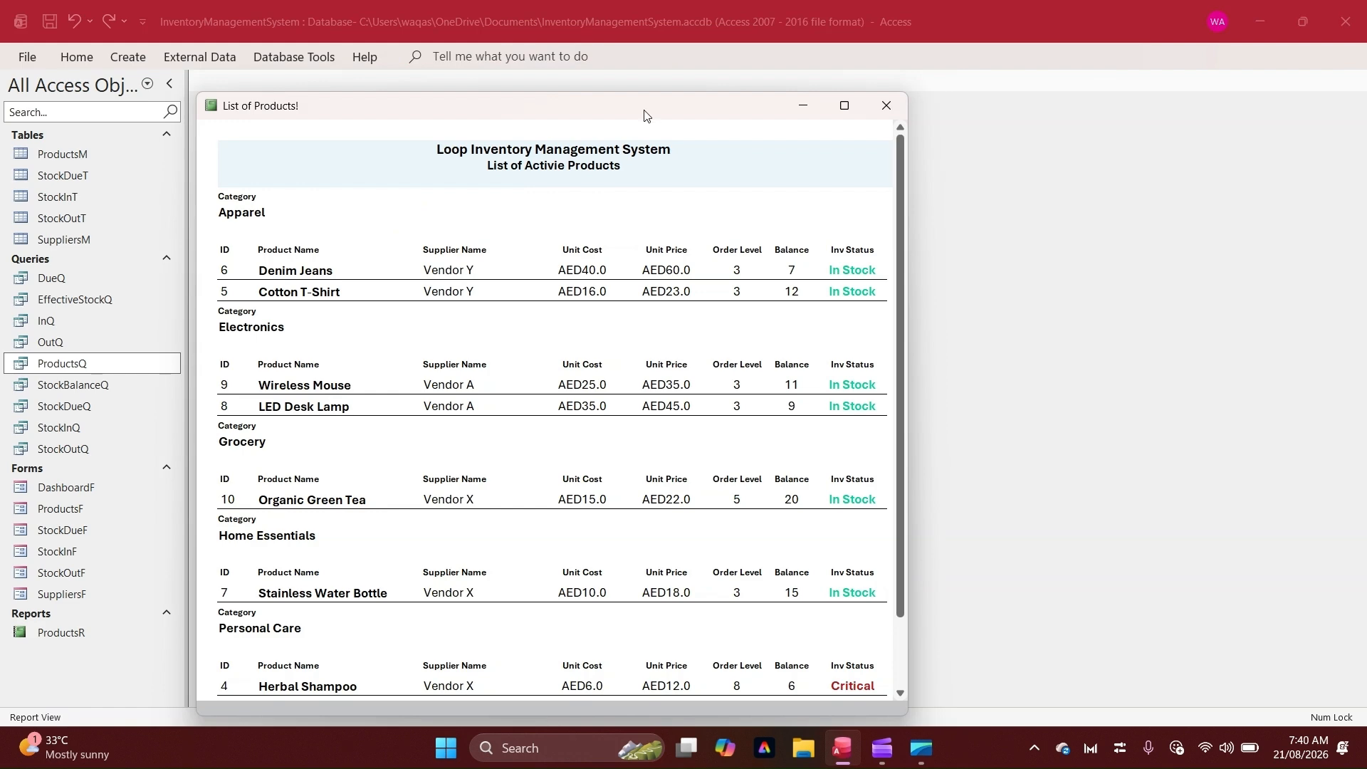
pyautogui.moveTo(644, 115); pyautogui.dragTo(787, 62)
pyautogui.rightClick(676, 59)
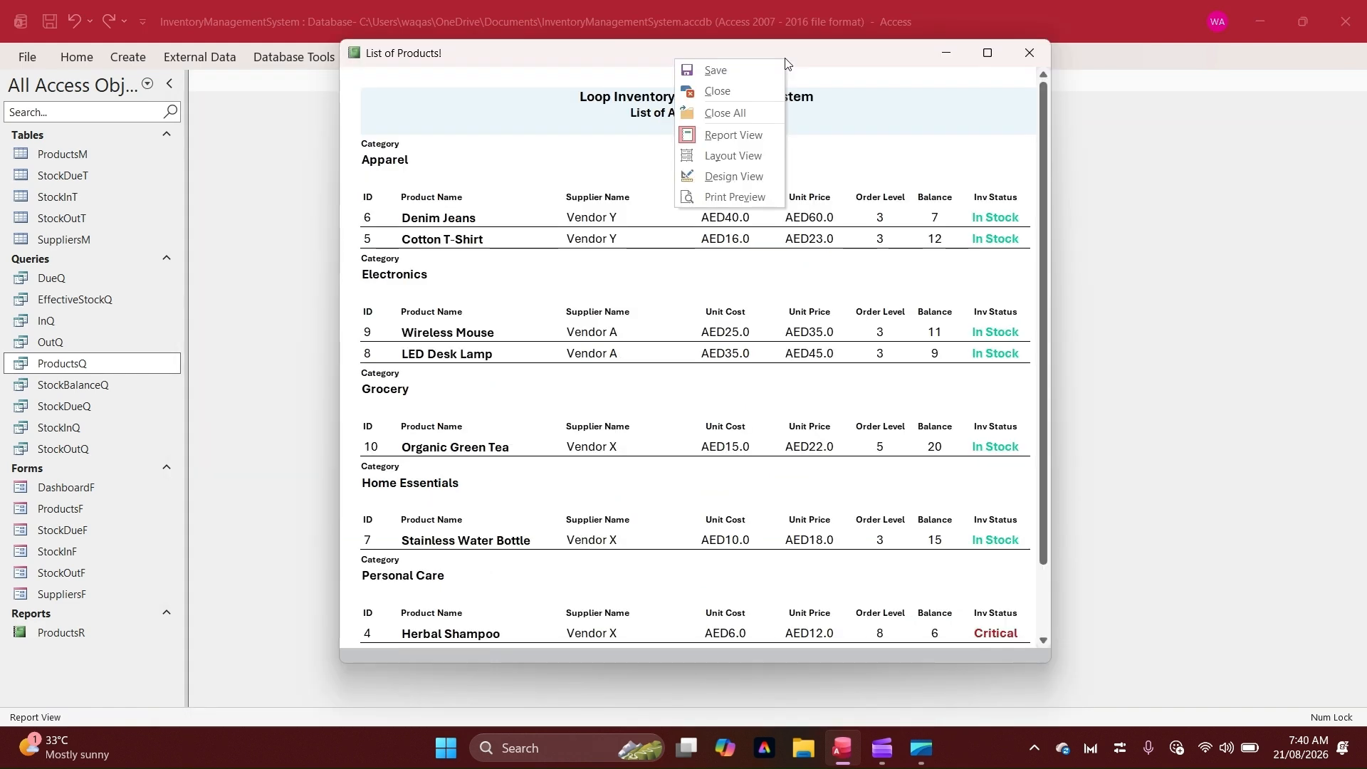
pyautogui.click(723, 176)
# Open the report's property sheet and set its Scroll Bars to Vertical Only
pyautogui.click(445, 57)
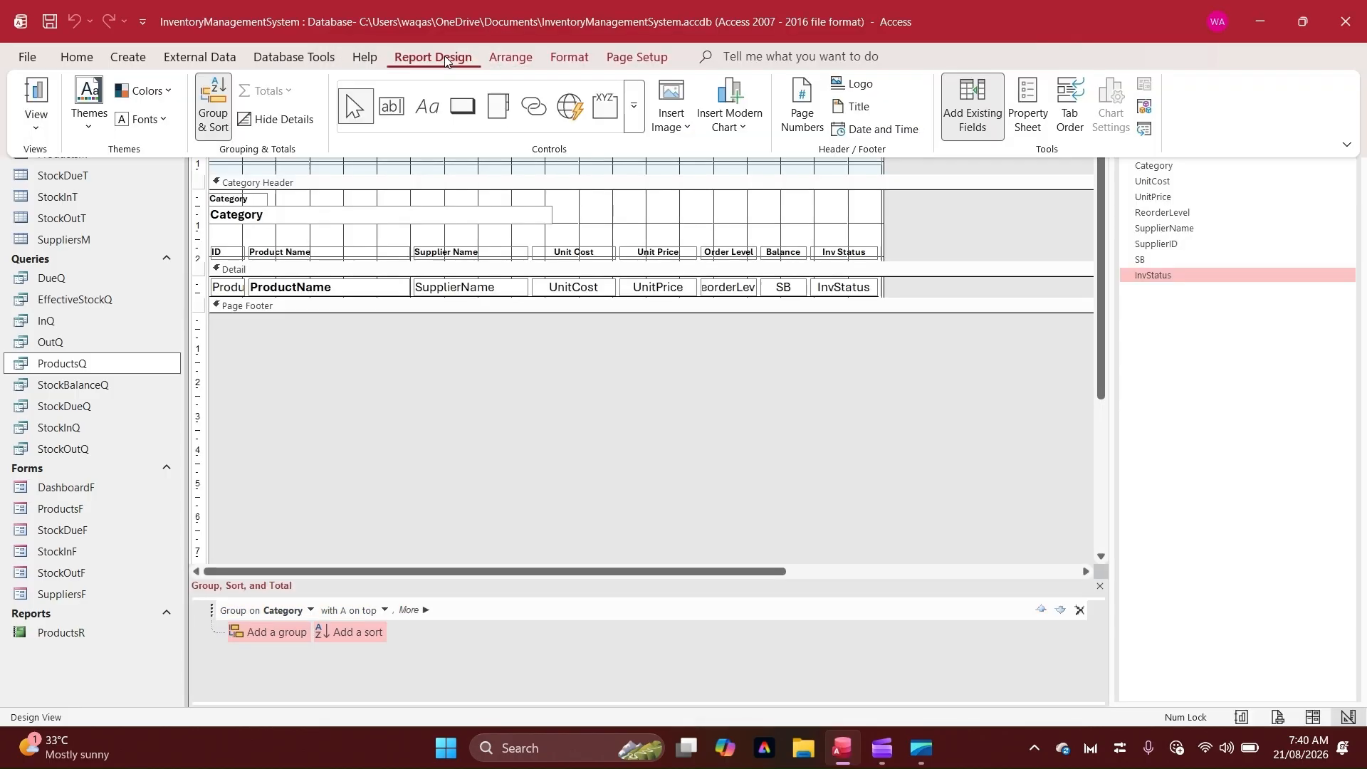
pyautogui.click(1027, 107)
pyautogui.click(1152, 198)
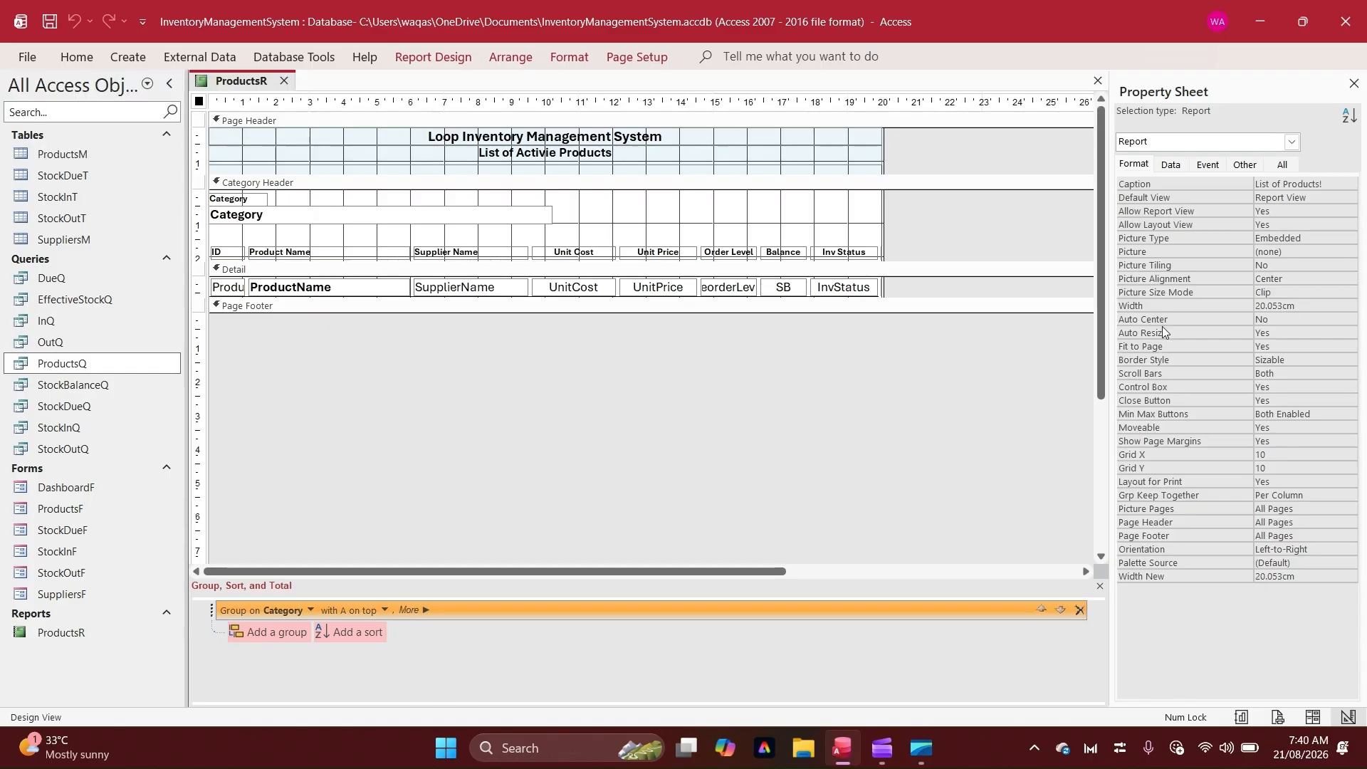
pyautogui.click(1315, 376)
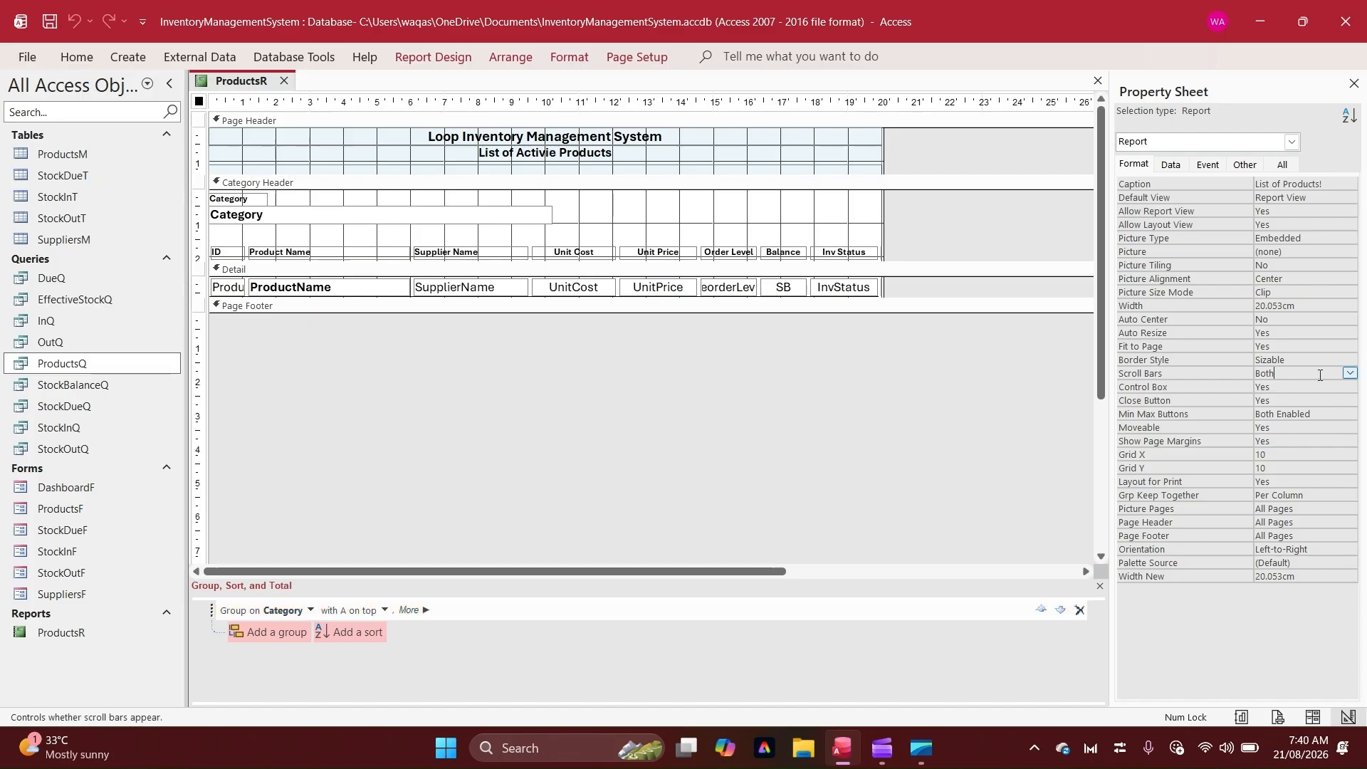
pyautogui.click(1350, 373)
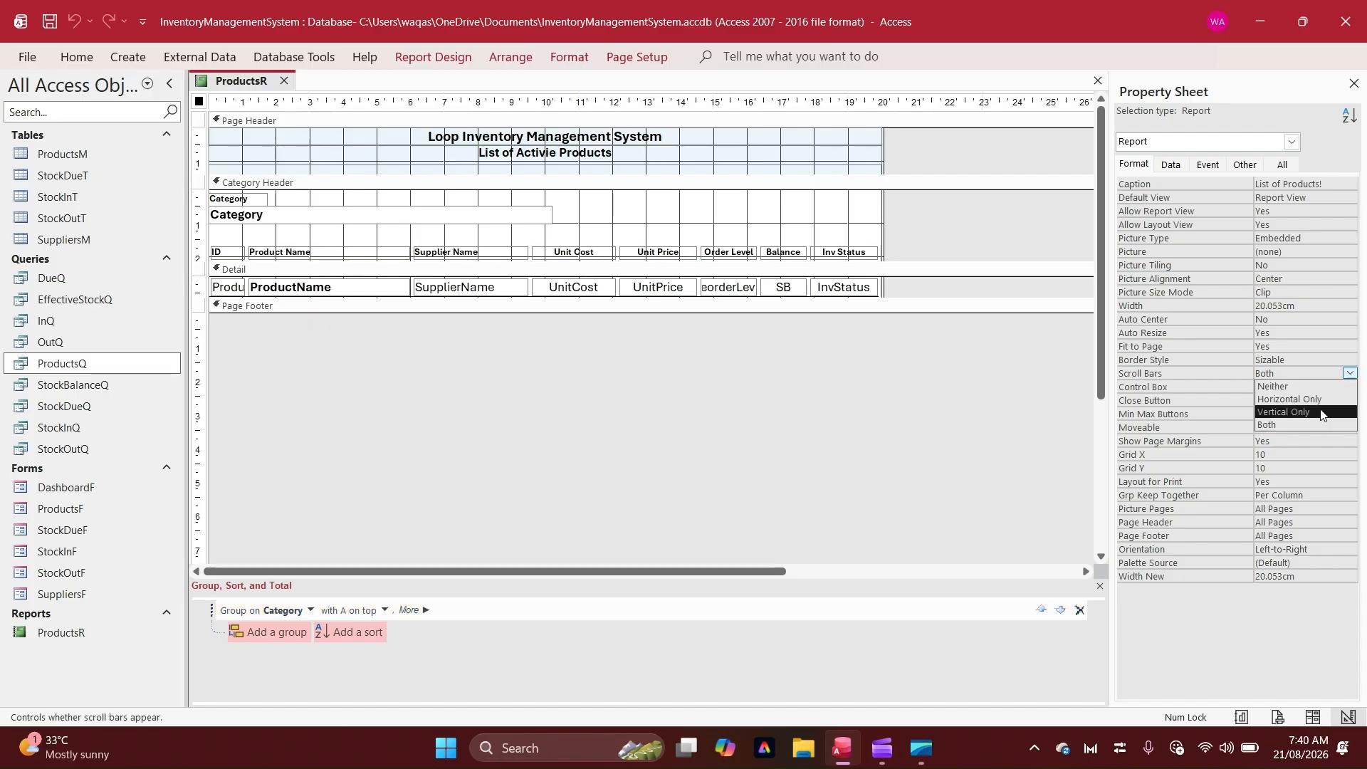
pyautogui.click(1282, 411)
# Check the report's scrolling in Report View and open it in Print Preview
pyautogui.rightClick(237, 84)
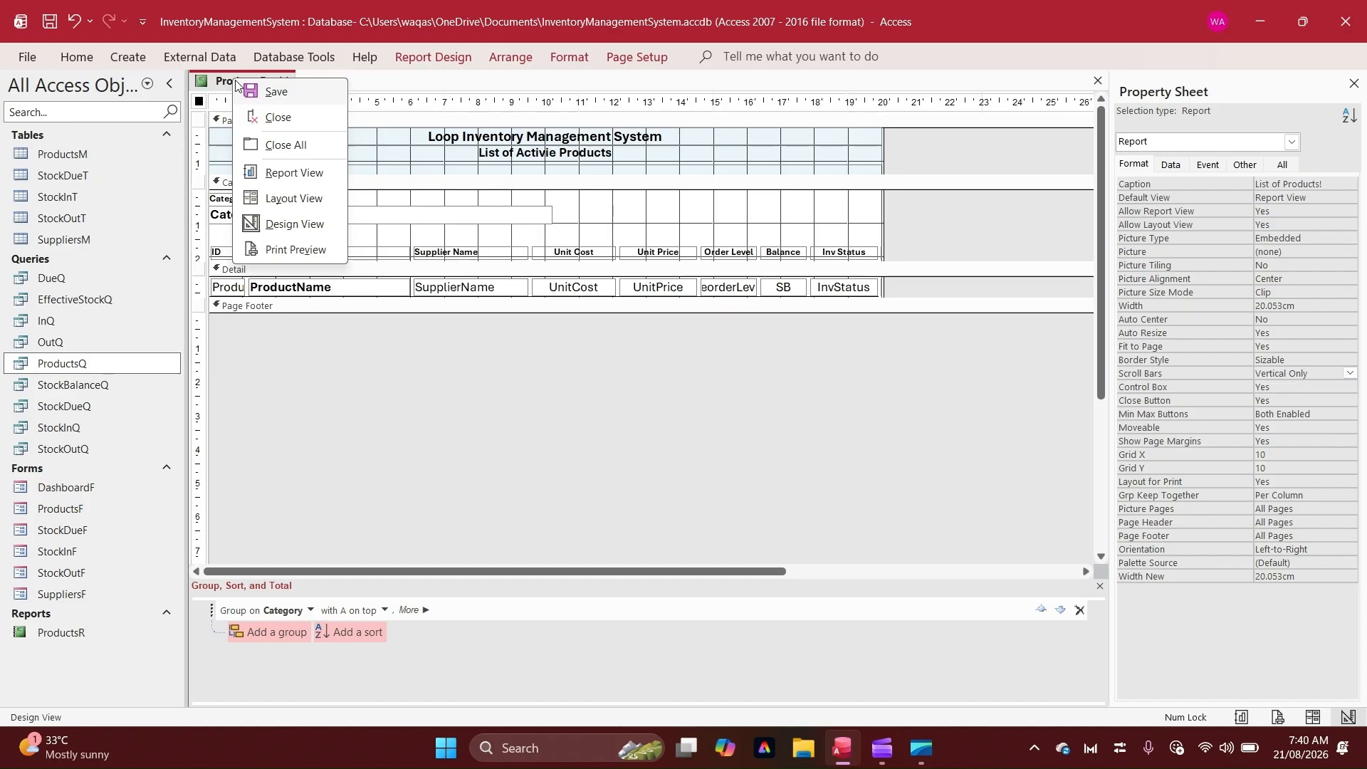
pyautogui.click(306, 173)
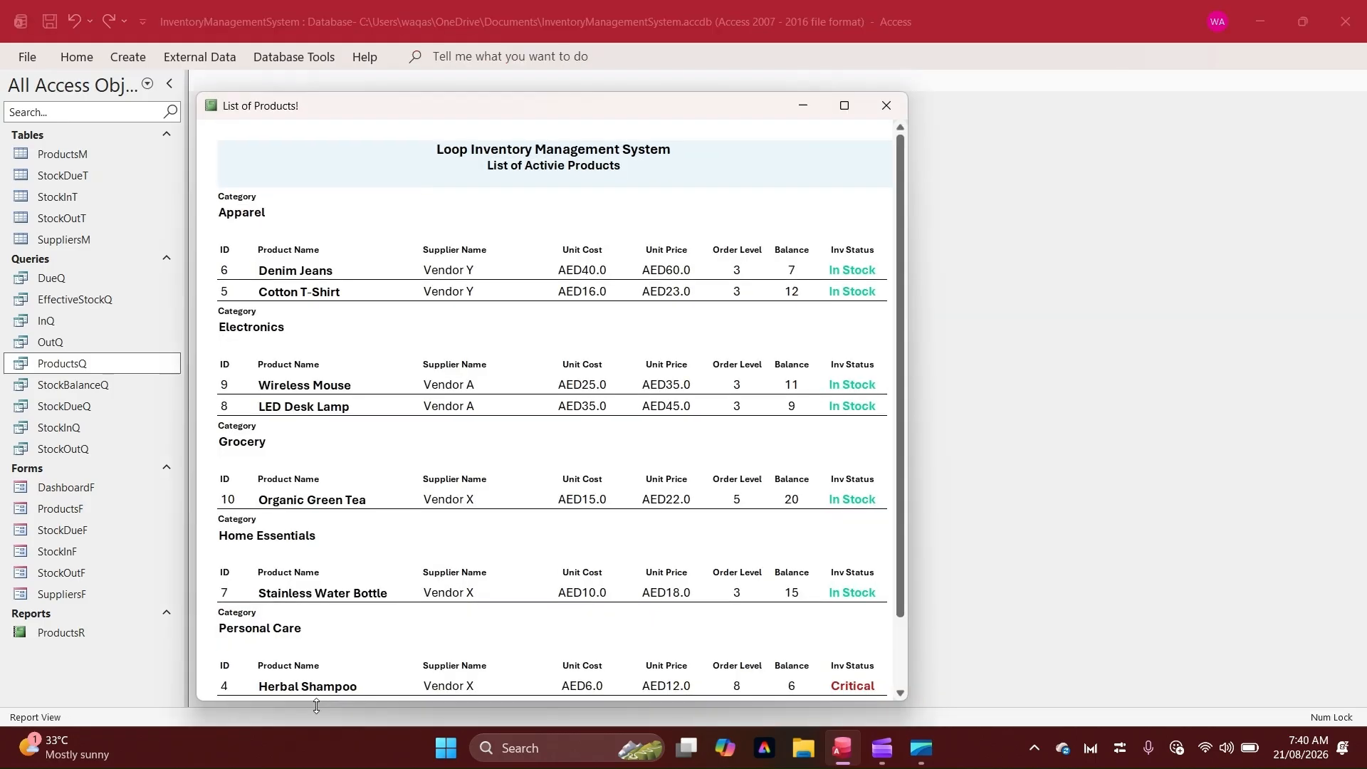
pyautogui.moveTo(691, 116); pyautogui.dragTo(852, 89)
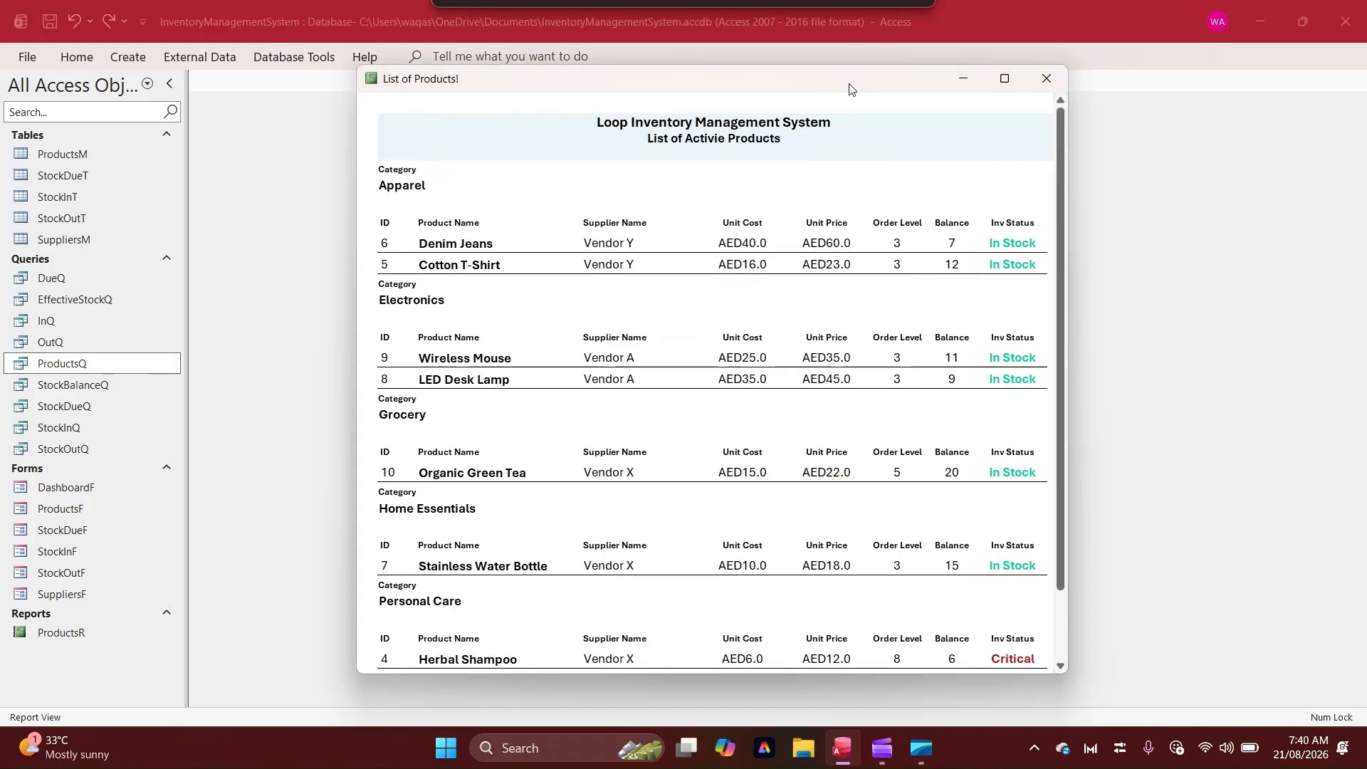
pyautogui.scroll(-3, 718, 469)
pyautogui.scroll(3, 718, 470)
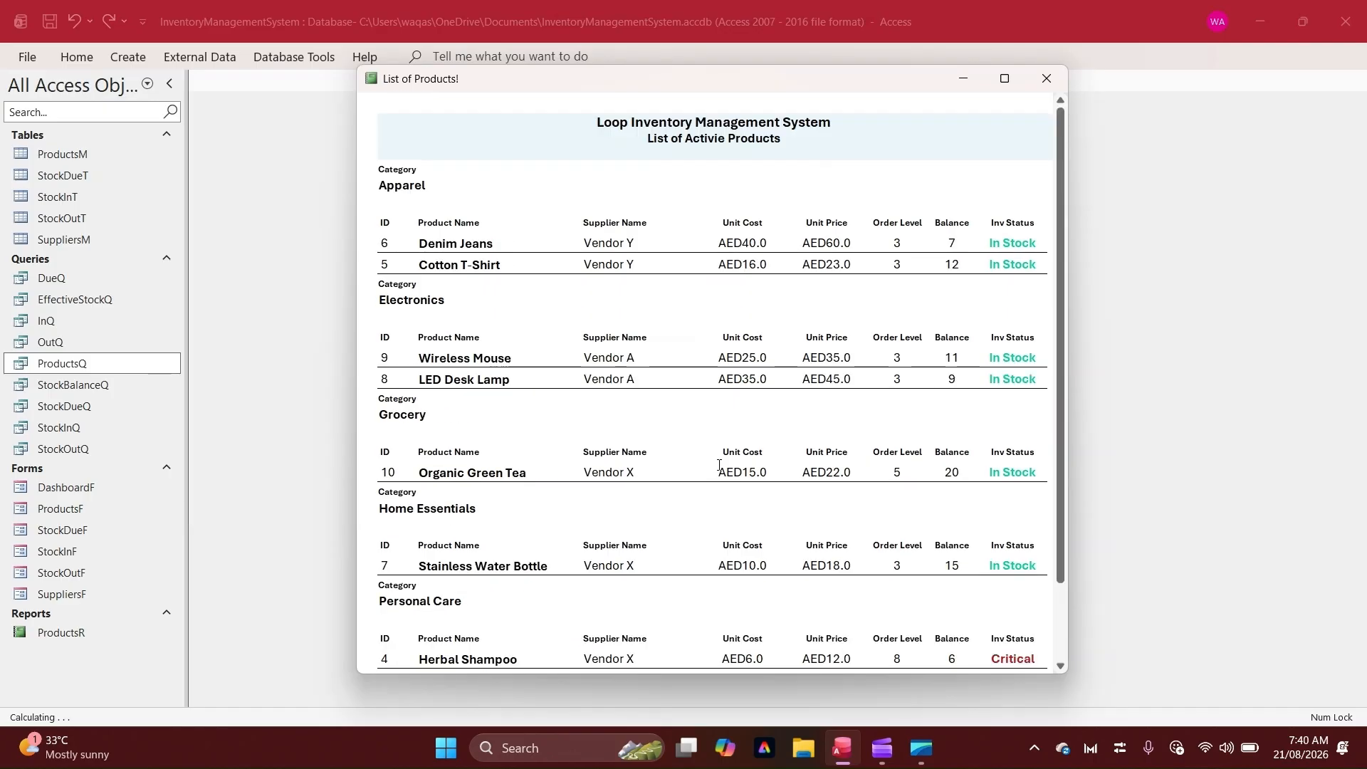
pyautogui.rightClick(840, 81)
pyautogui.click(795, 215)
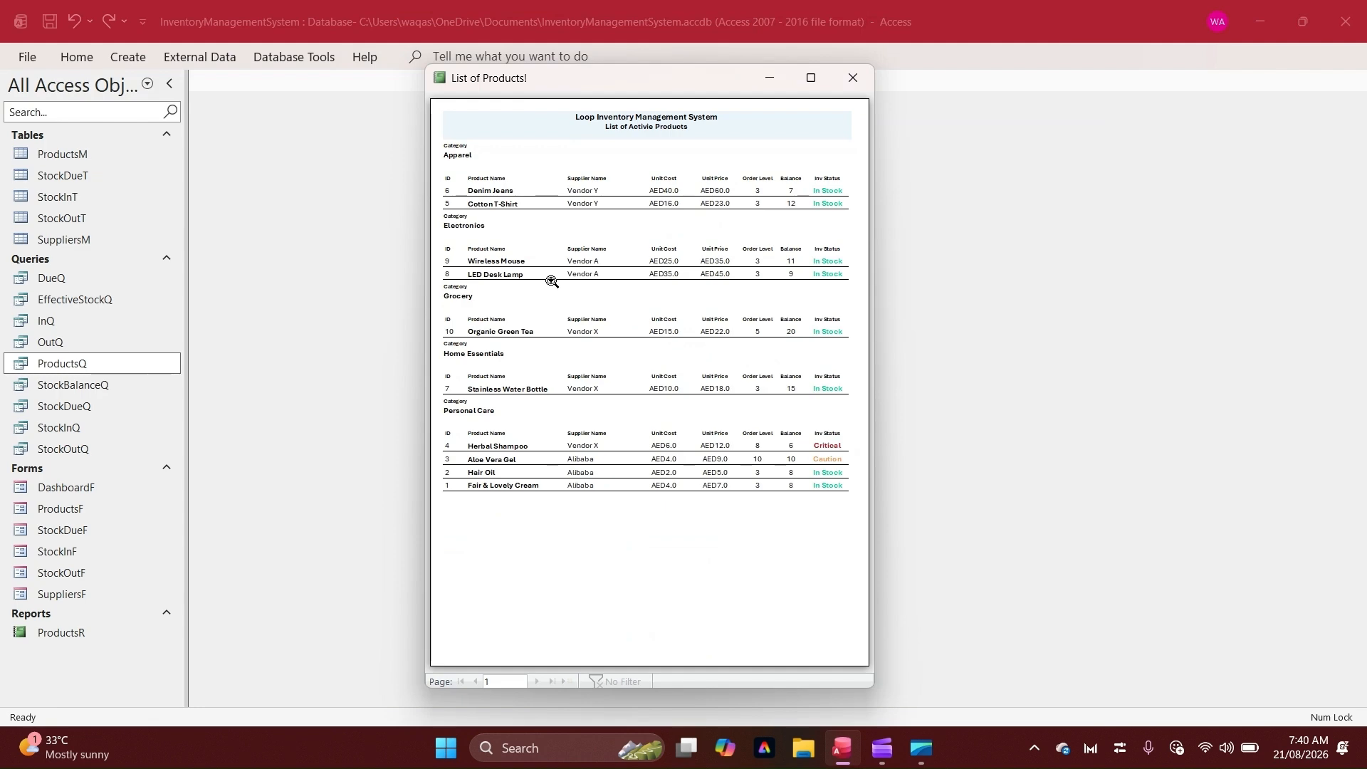
# Maximize the print preview, zoom in and out to inspect the page, and return to Design View
pyautogui.click(810, 78)
pyautogui.click(593, 249)
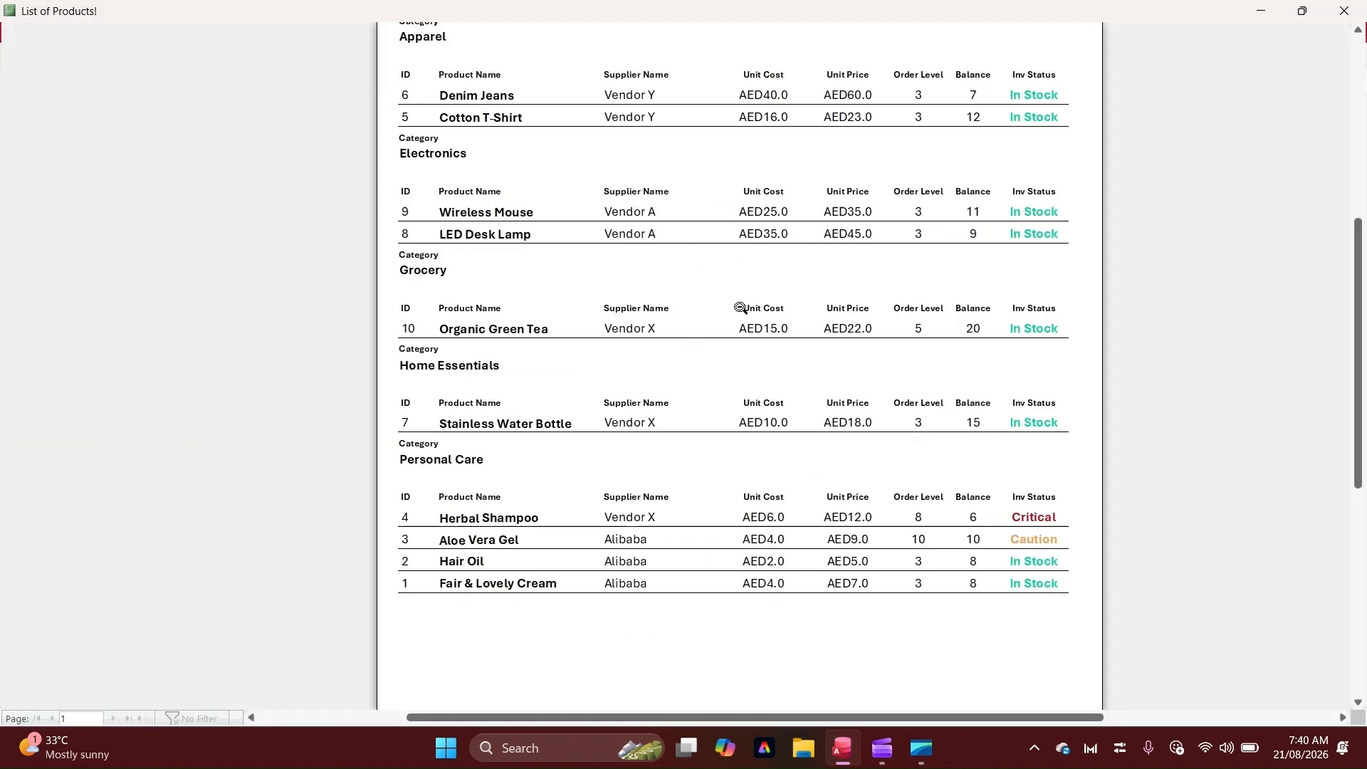
pyautogui.scroll(3, 740, 308)
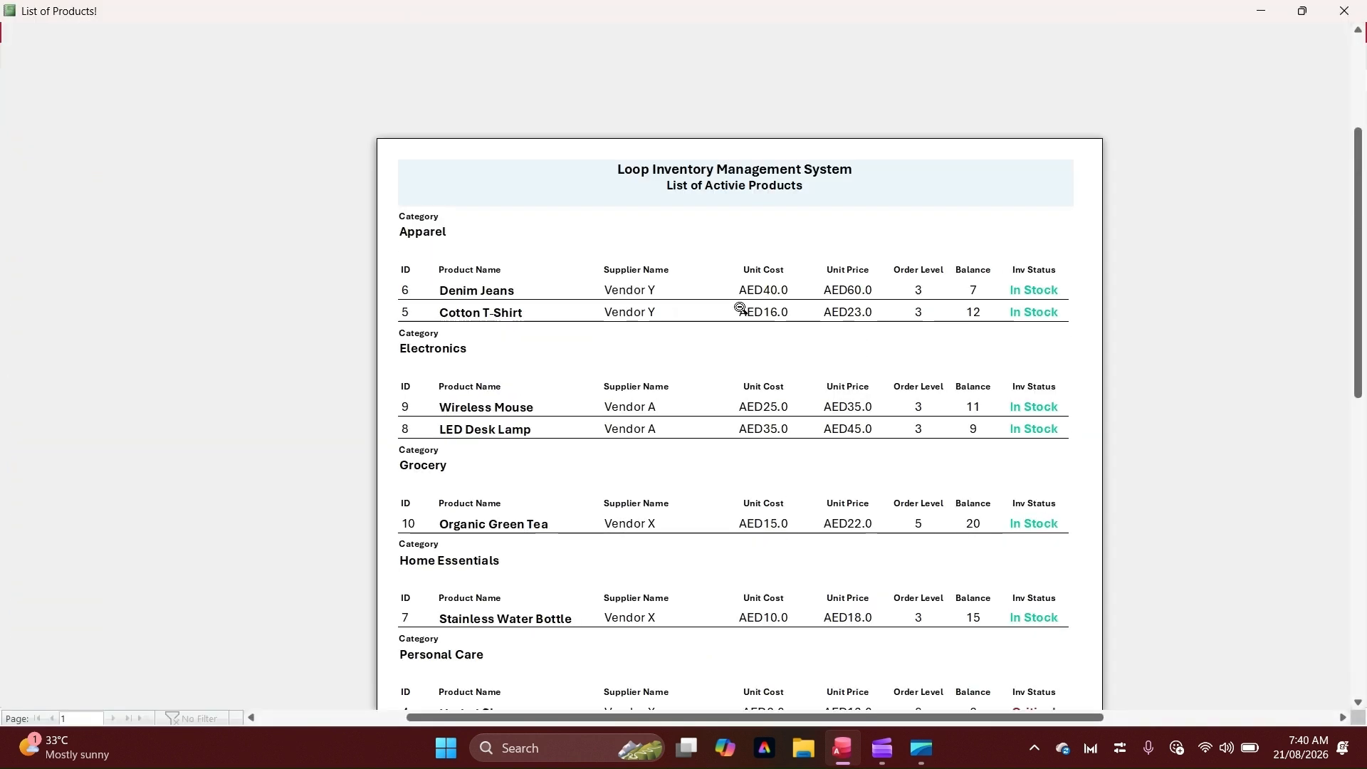
pyautogui.click(740, 308)
pyautogui.rightClick(599, 240)
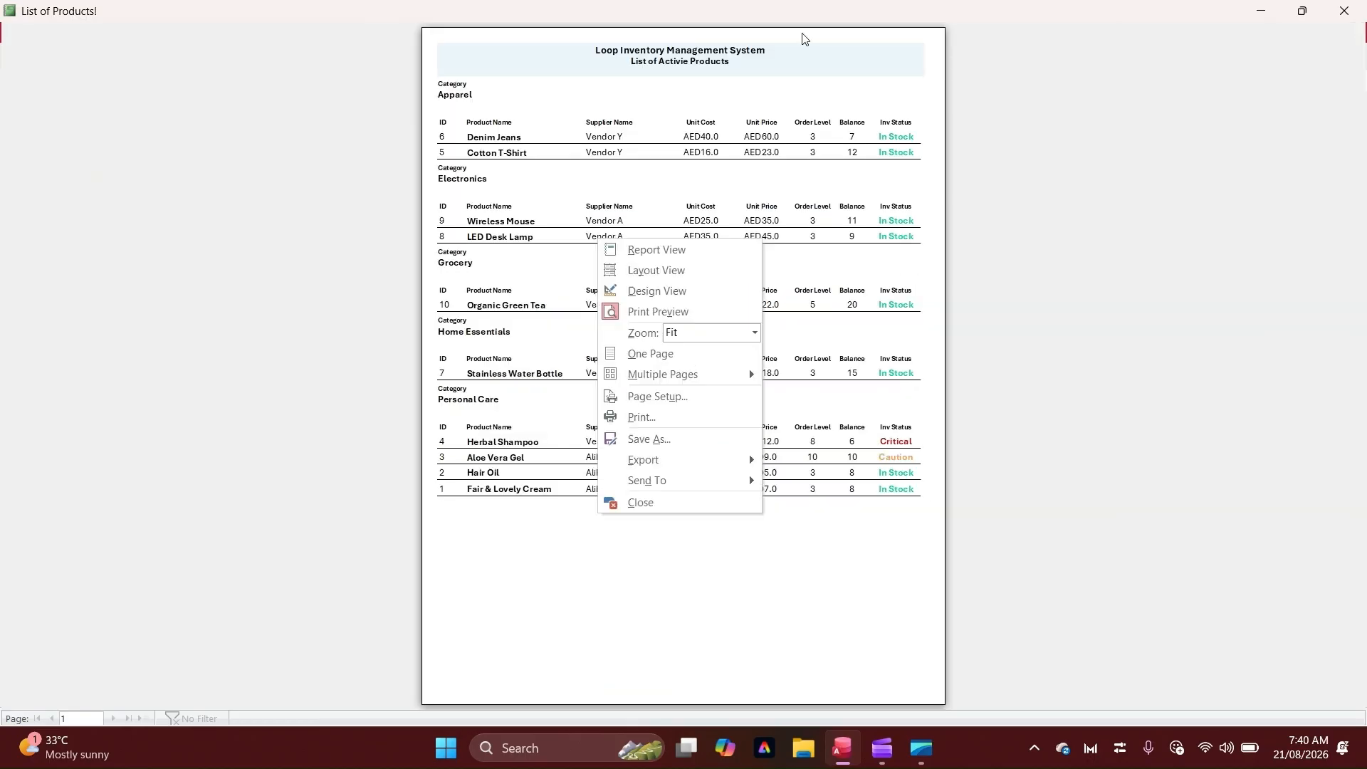
pyautogui.click(828, 63)
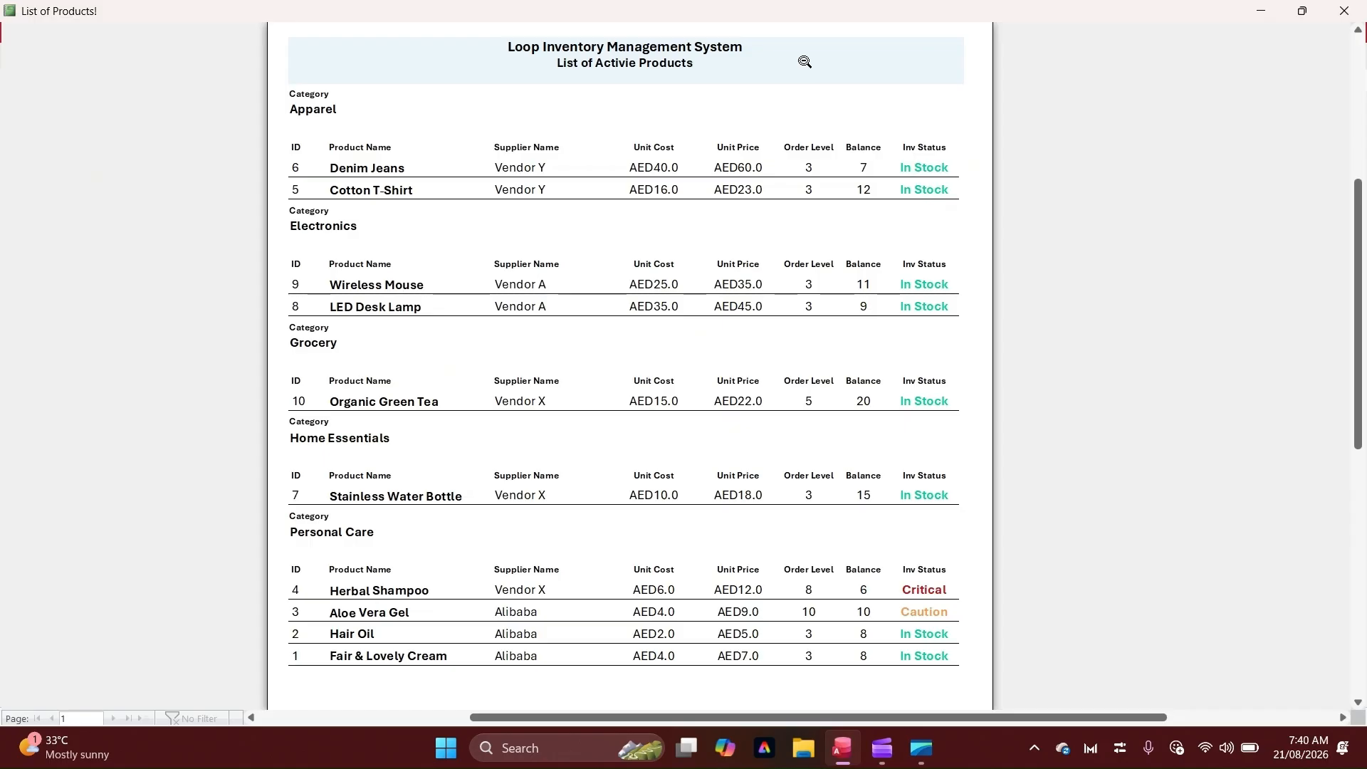
pyautogui.click(747, 105)
pyautogui.rightClick(744, 104)
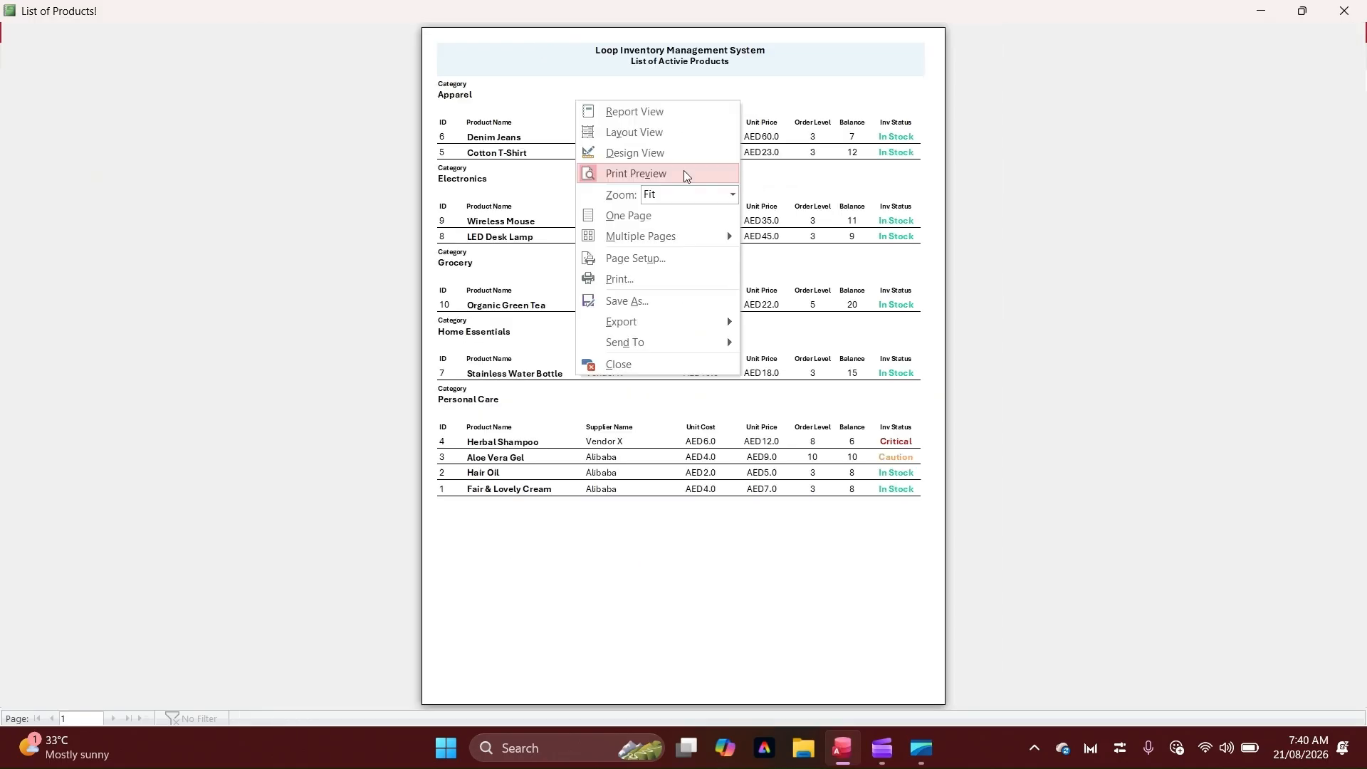
pyautogui.click(686, 165)
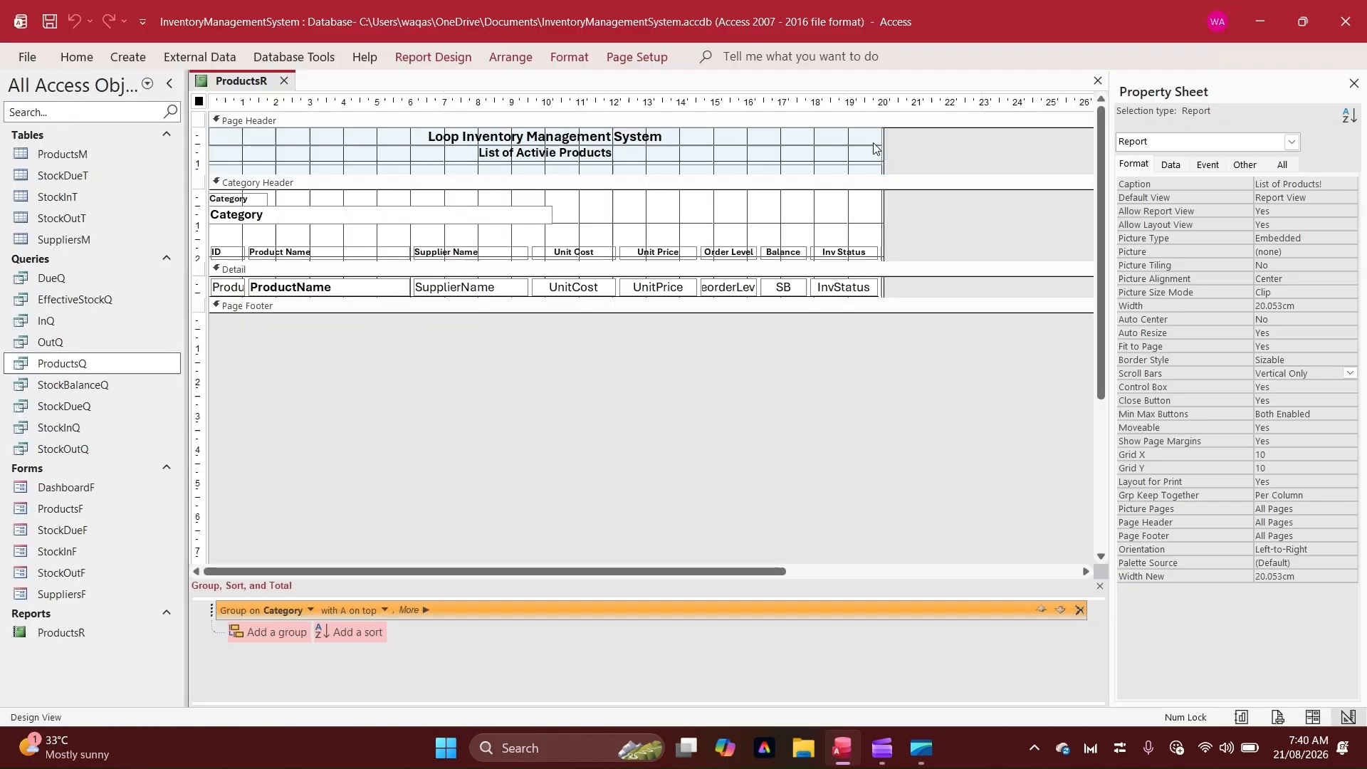
# Add a command button to the page header to the right of the report title
pyautogui.click(407, 56)
pyautogui.click(463, 106)
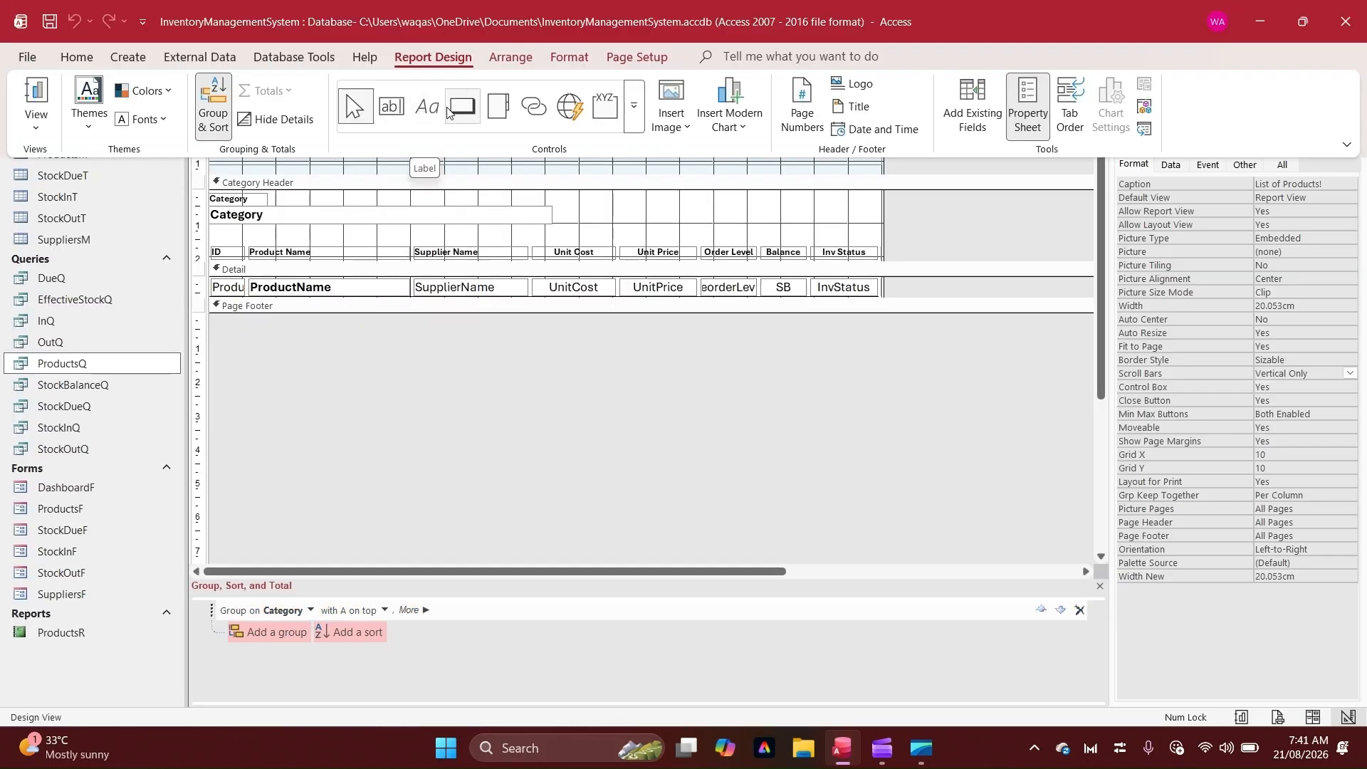
pyautogui.click(711, 150)
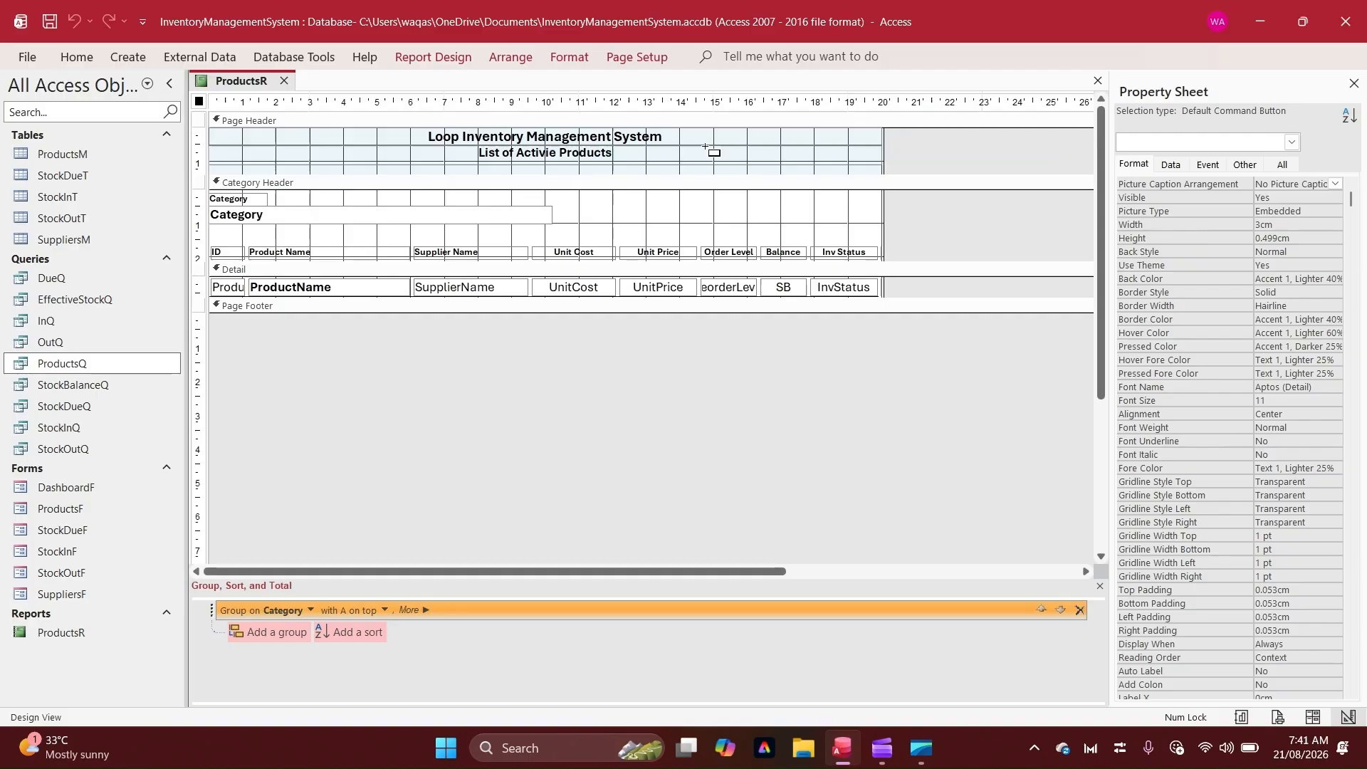
pyautogui.click(710, 147)
pyautogui.hotkey('ctrl', 'c')
pyautogui.hotkey('ctrl', 'v')
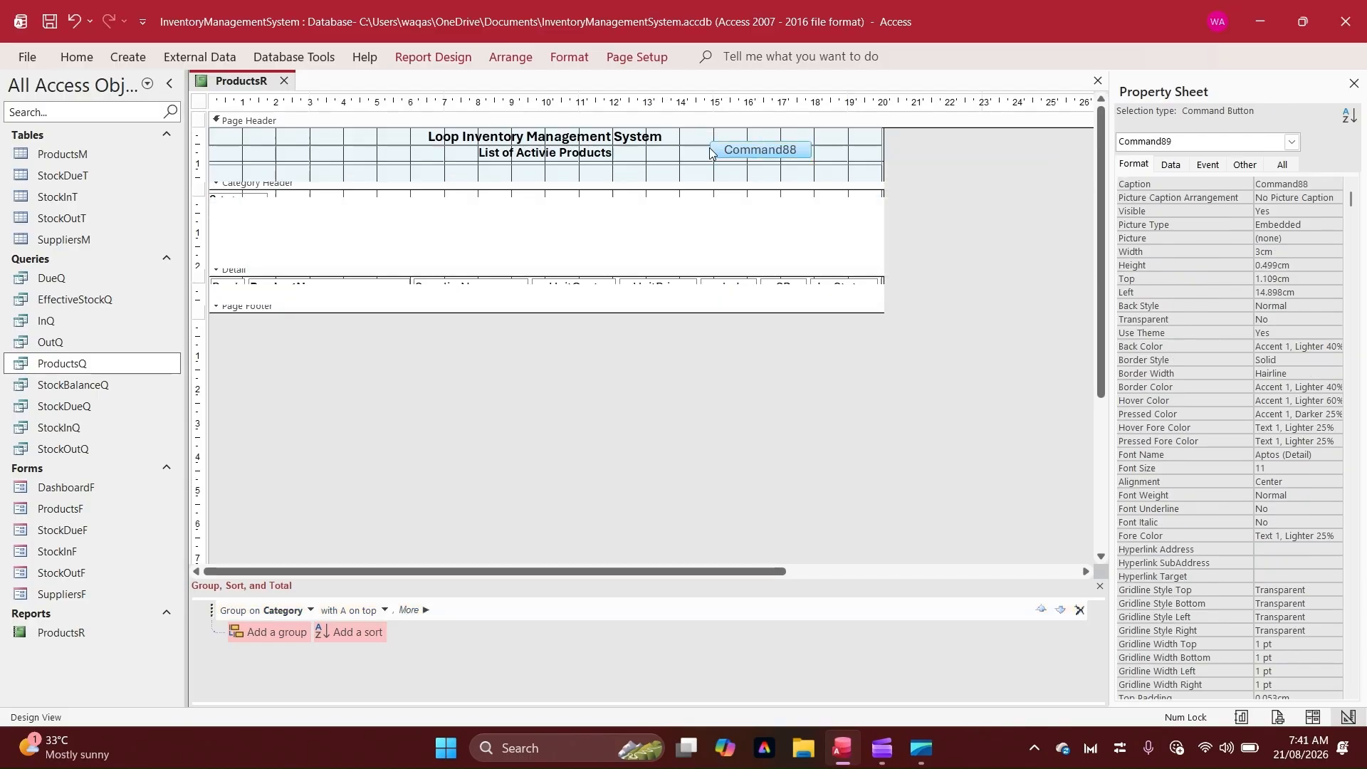
pyautogui.press('Delete')
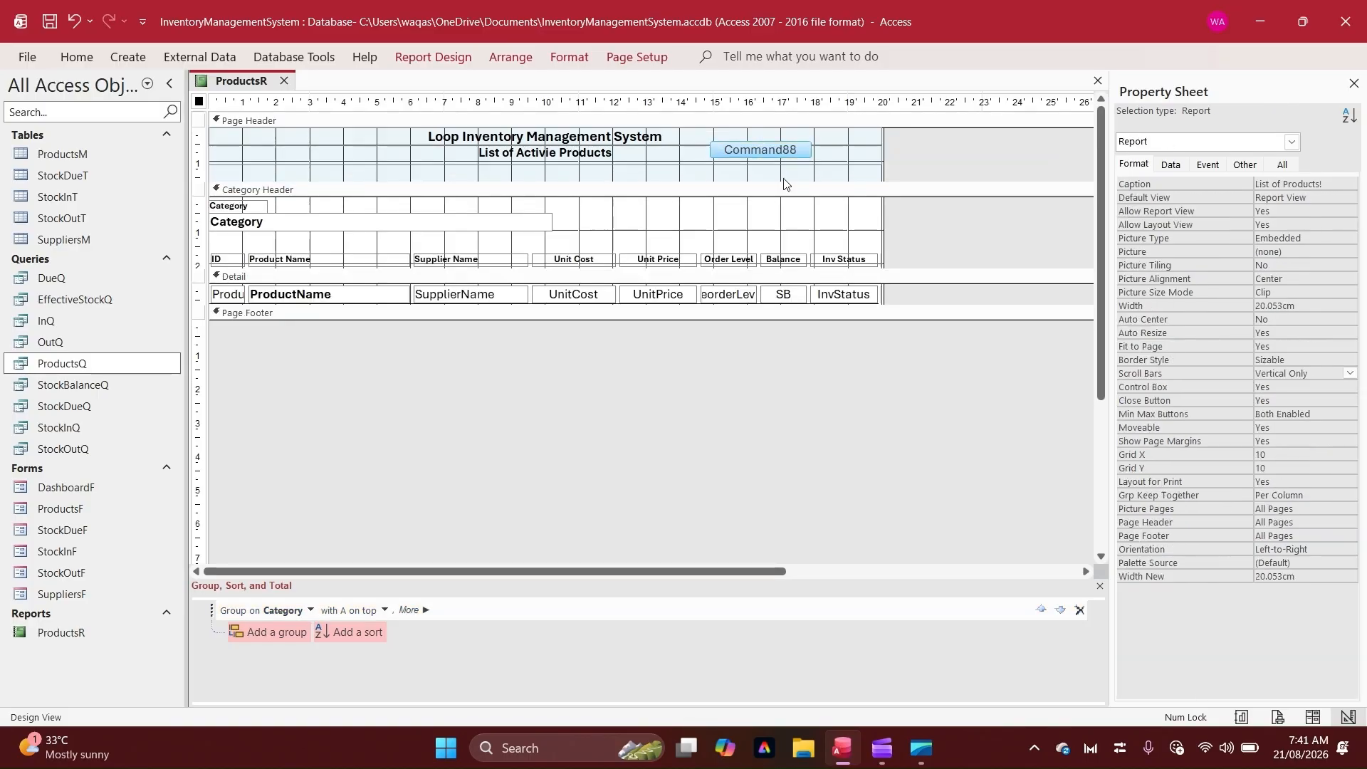
# Set the command button's caption to PDF and name it btnPDF
pyautogui.click(802, 151)
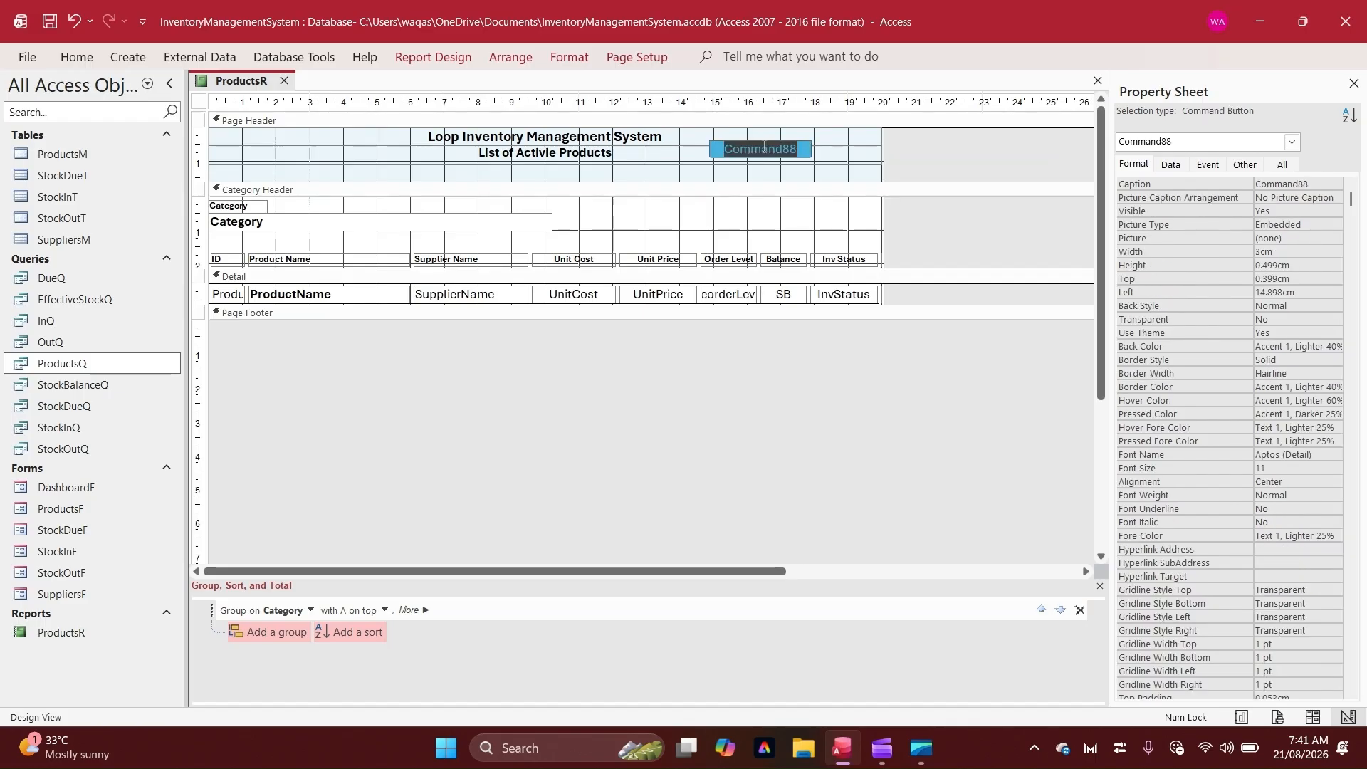
pyautogui.write('PDF')
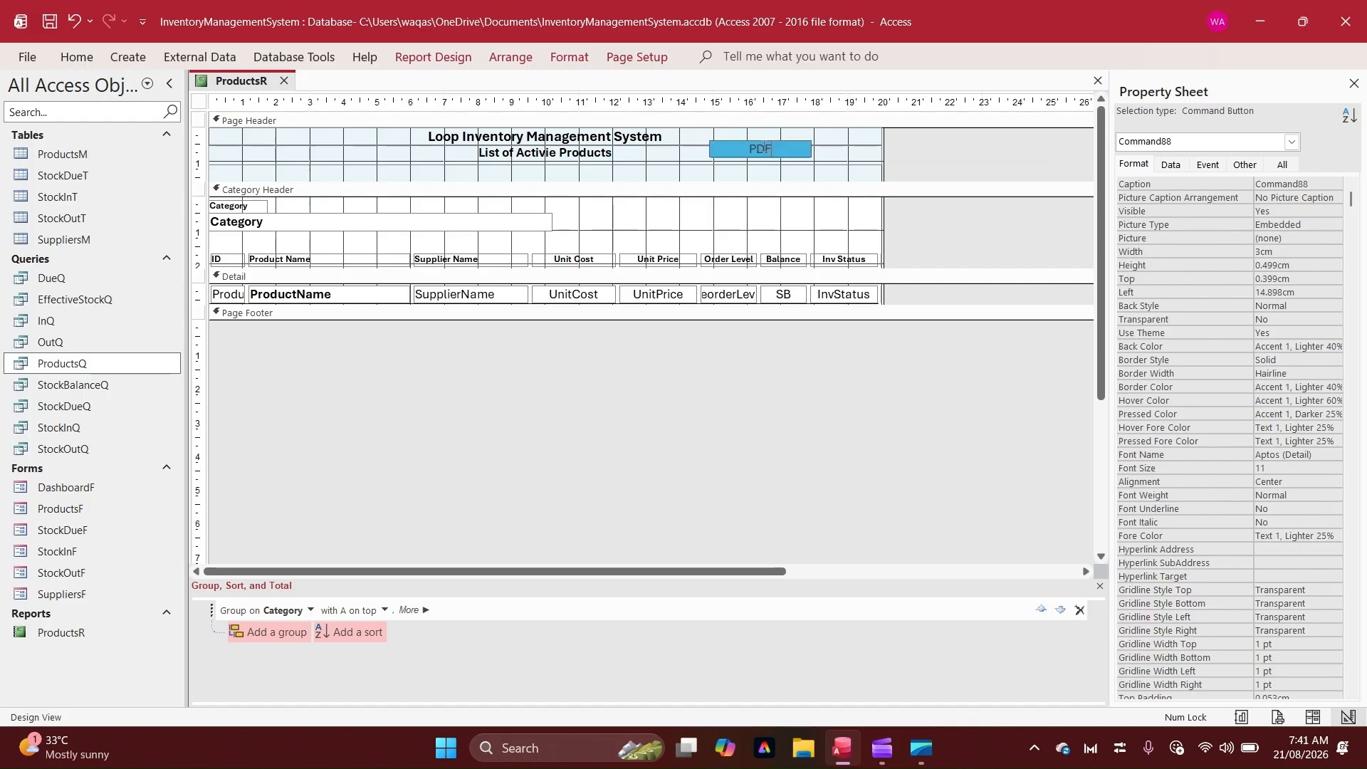
pyautogui.press('Return')
pyautogui.click(1245, 165)
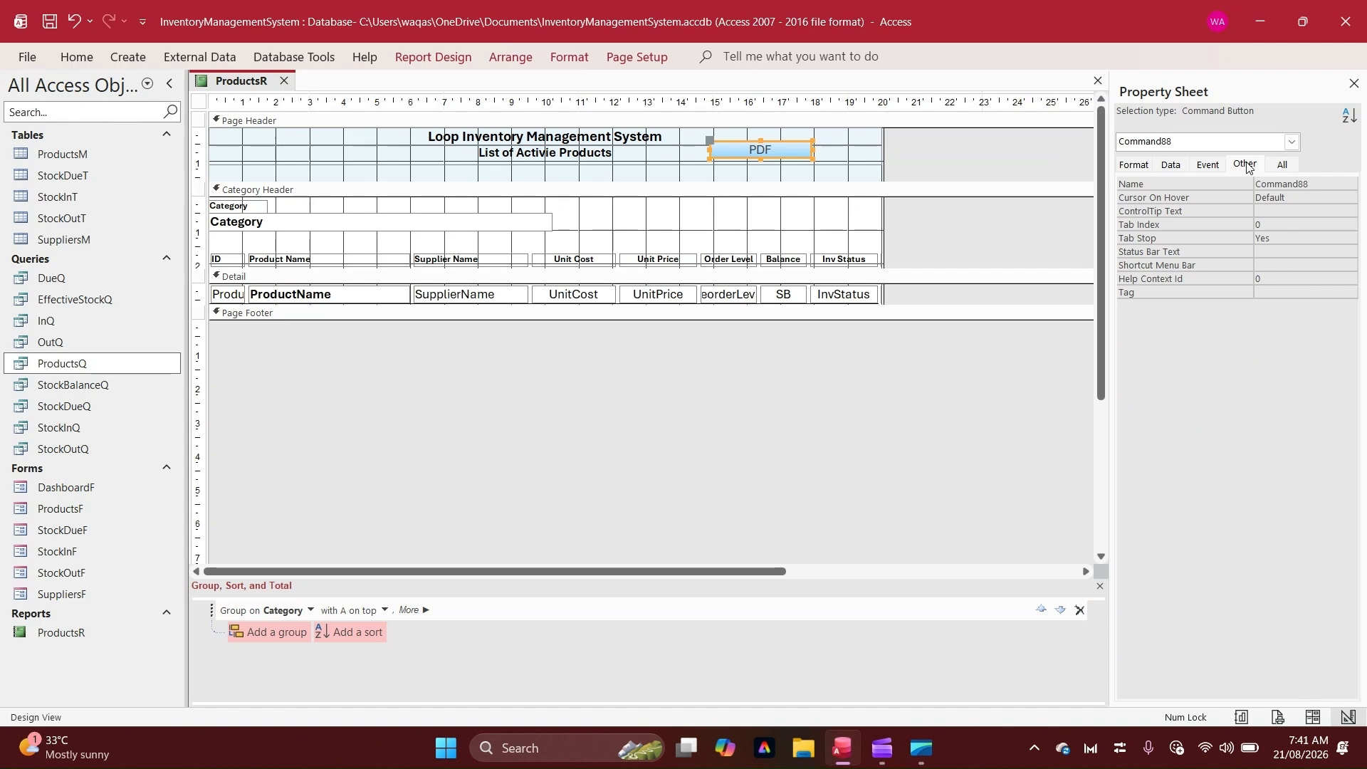
pyautogui.click(1204, 178)
pyautogui.write('btnPD')
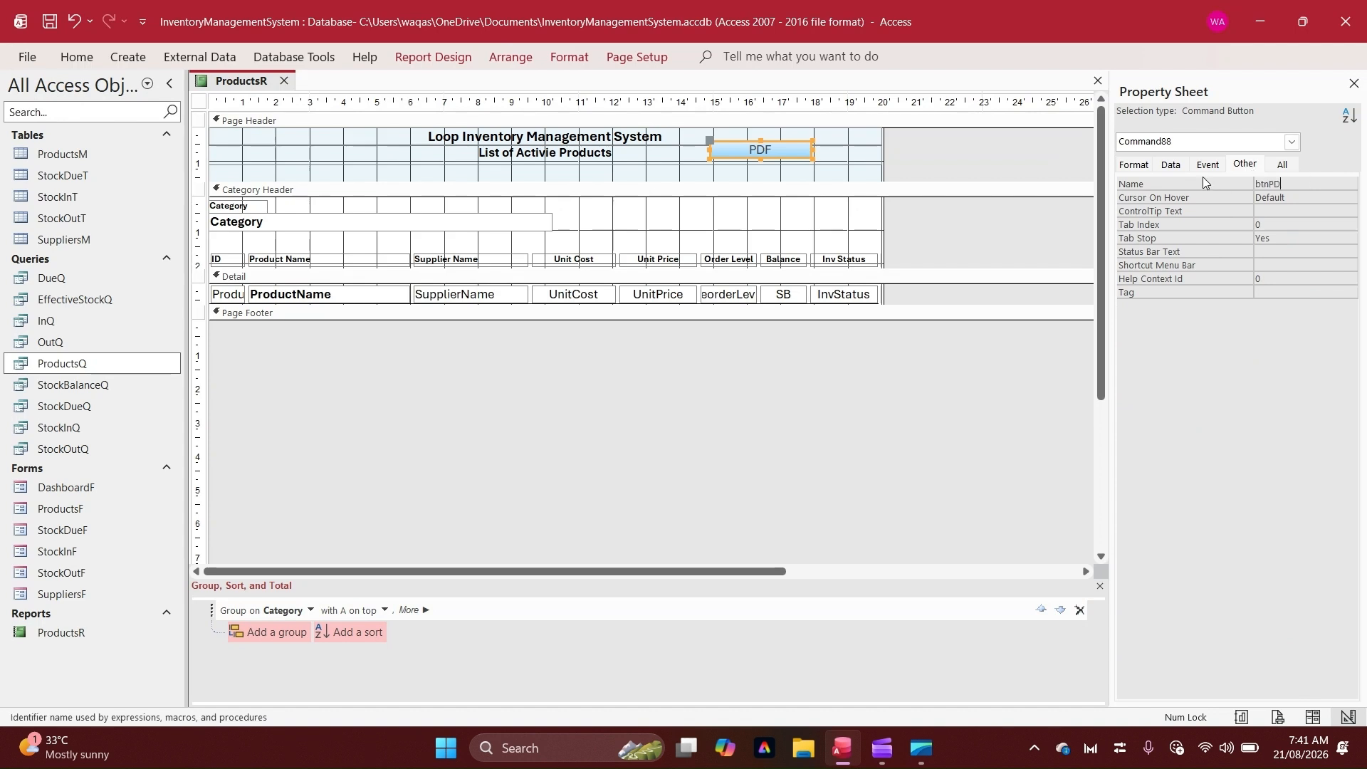
pyautogui.write('F')
pyautogui.press('Return')
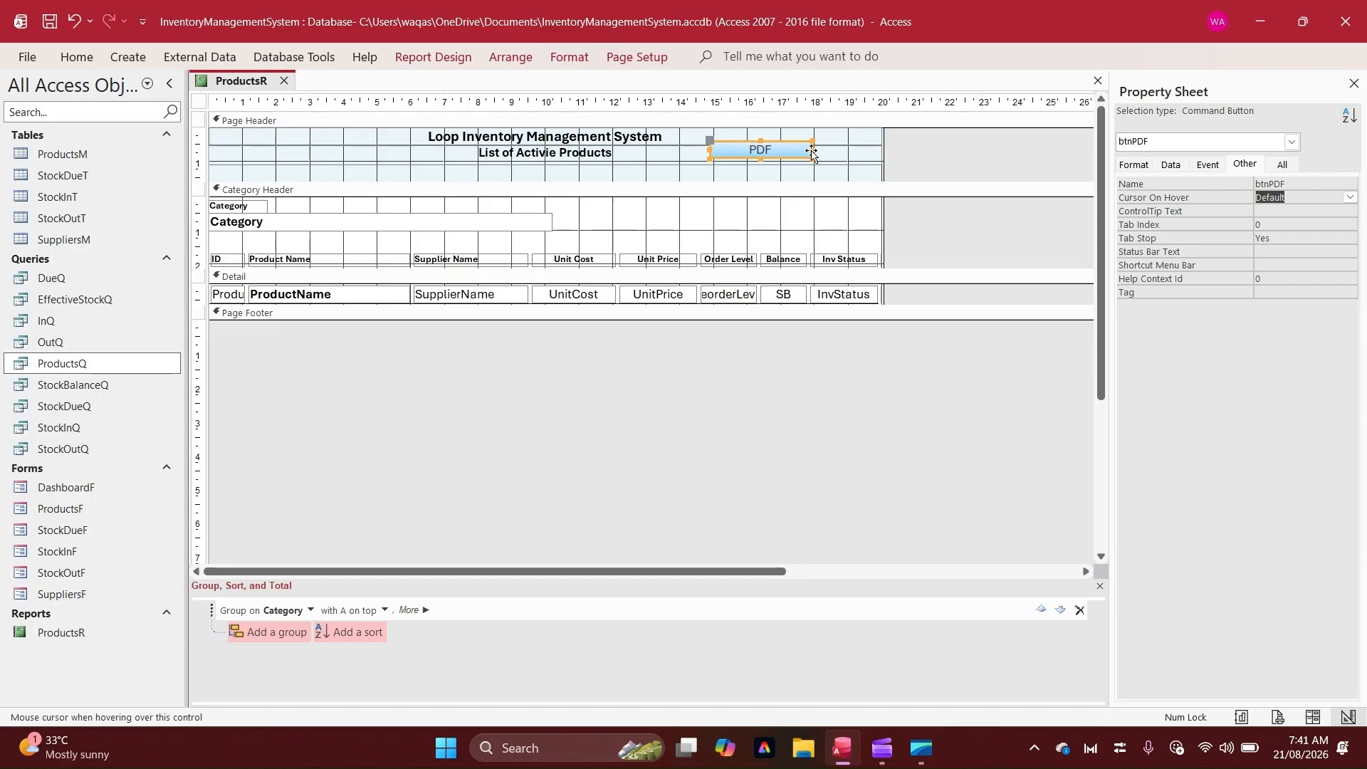
# Narrow the PDF button to about 1.5 cm and apply a coloured-outline quick style to it
pyautogui.moveTo(812, 149); pyautogui.dragTo(766, 152)
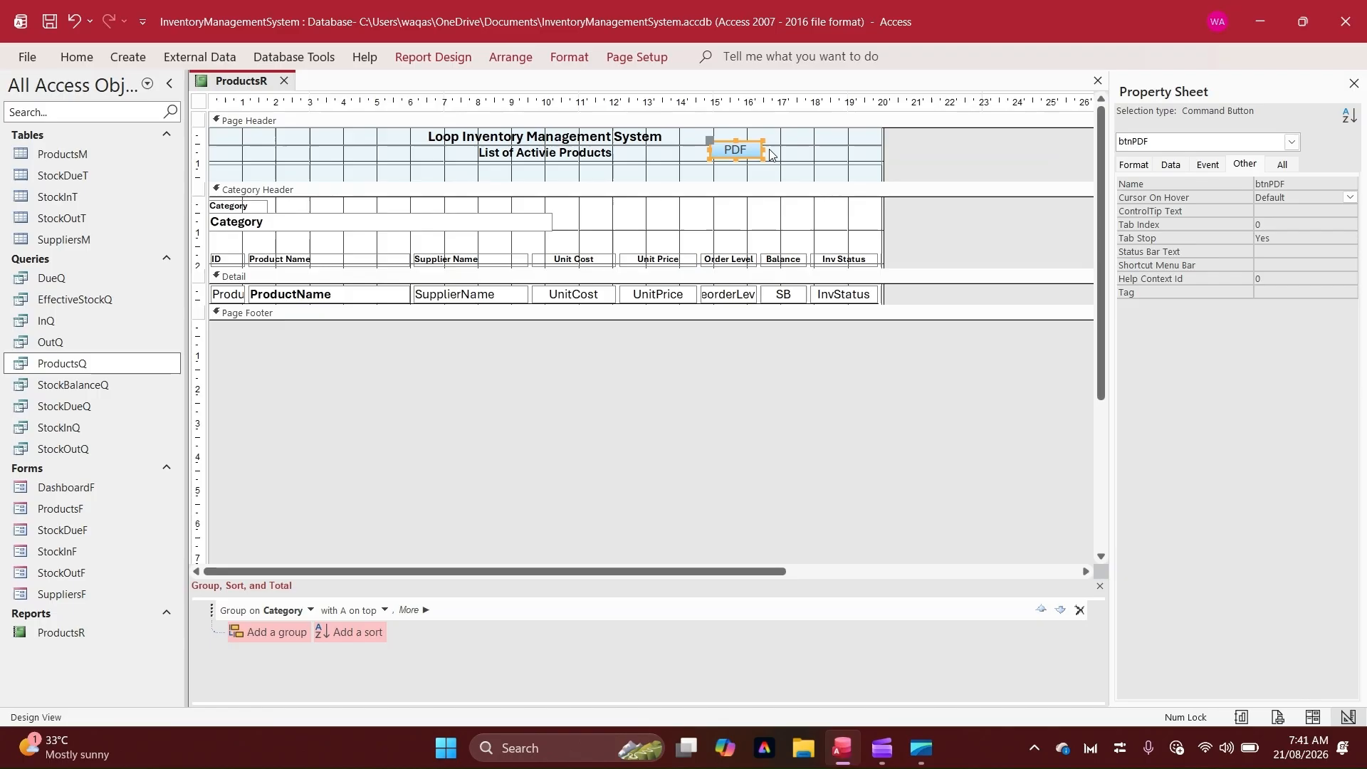
pyautogui.click(1131, 164)
pyautogui.click(637, 57)
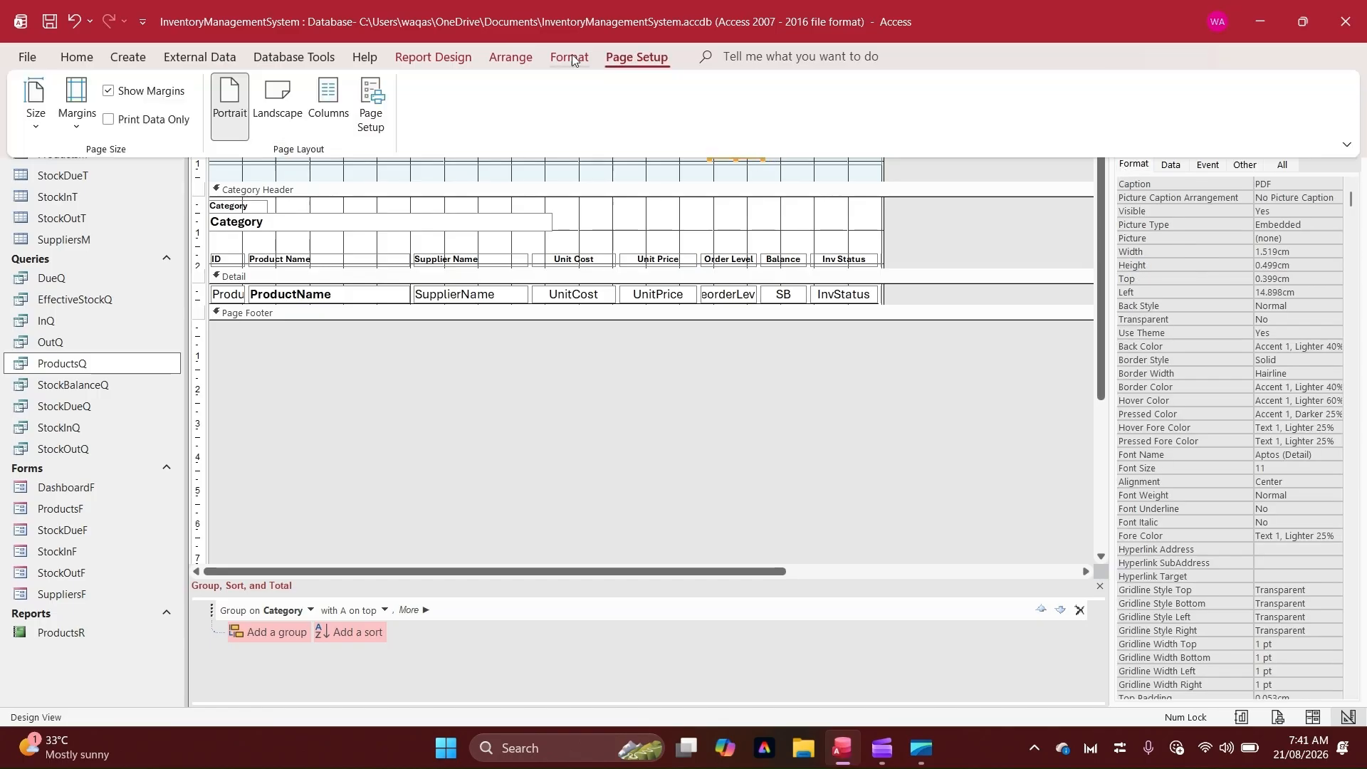
pyautogui.click(570, 57)
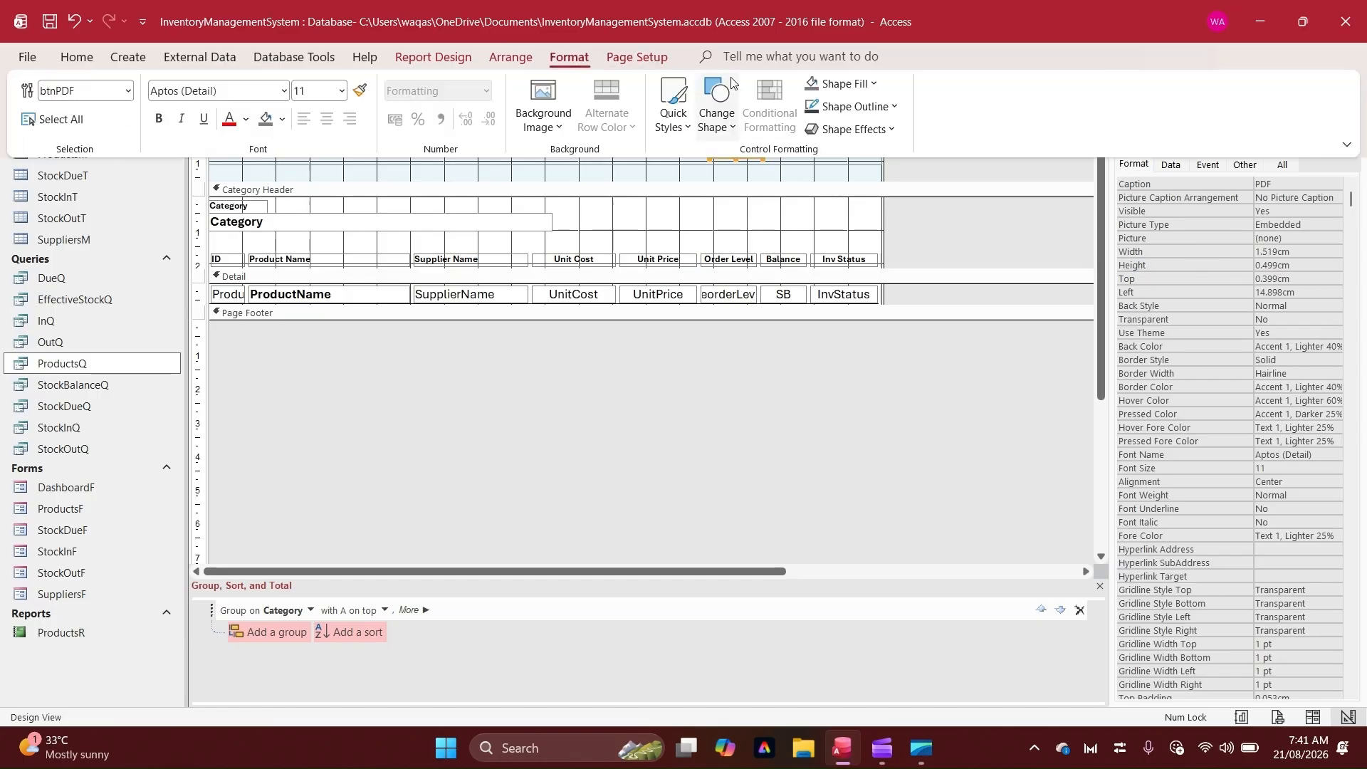
pyautogui.click(718, 125)
pyautogui.click(673, 114)
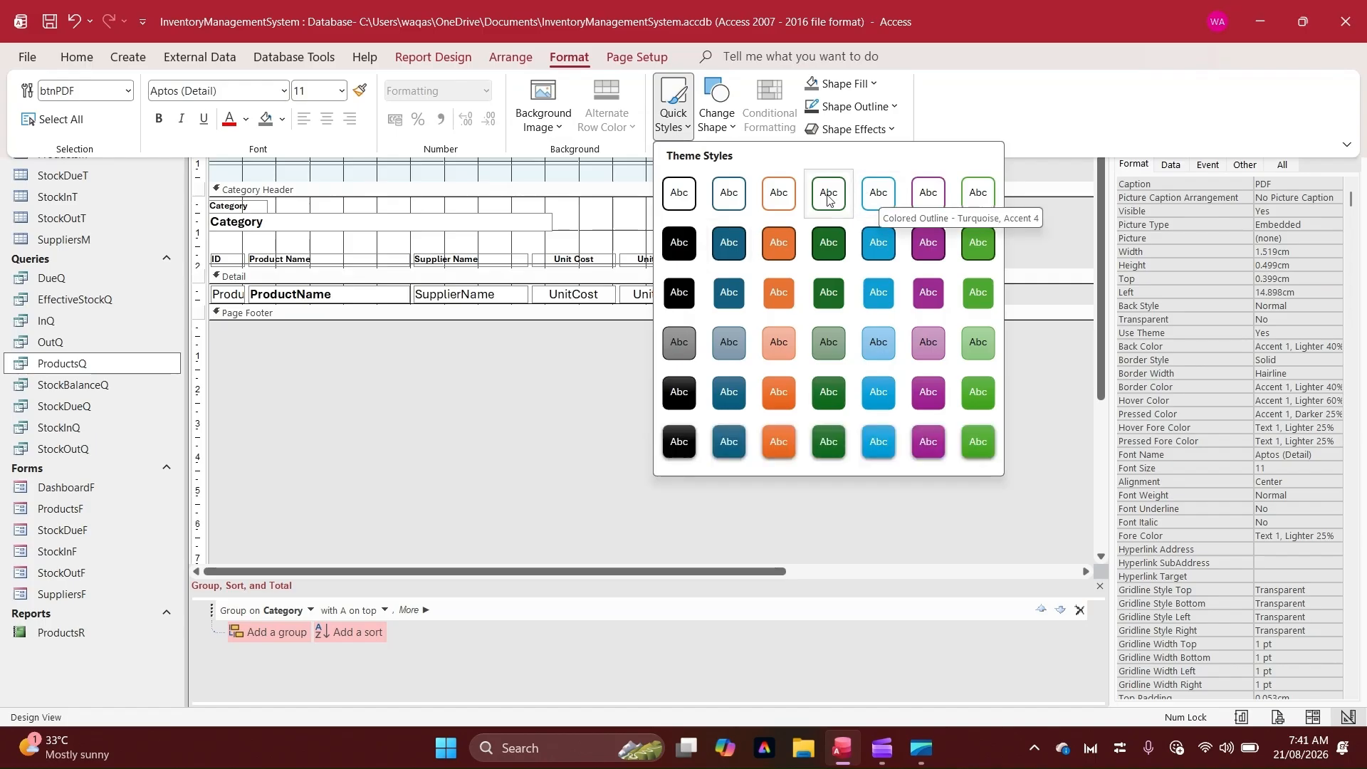
pyautogui.click(900, 199)
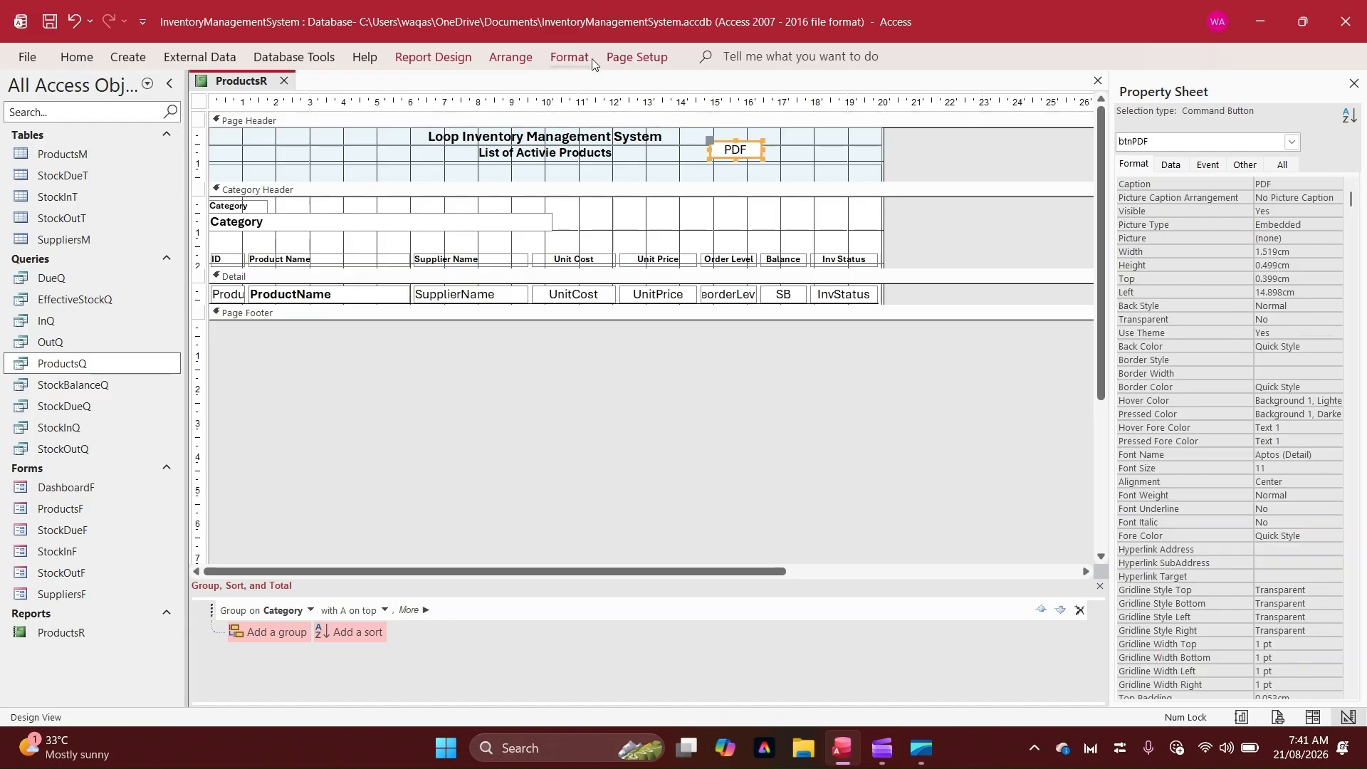
pyautogui.click(588, 59)
pyautogui.click(855, 106)
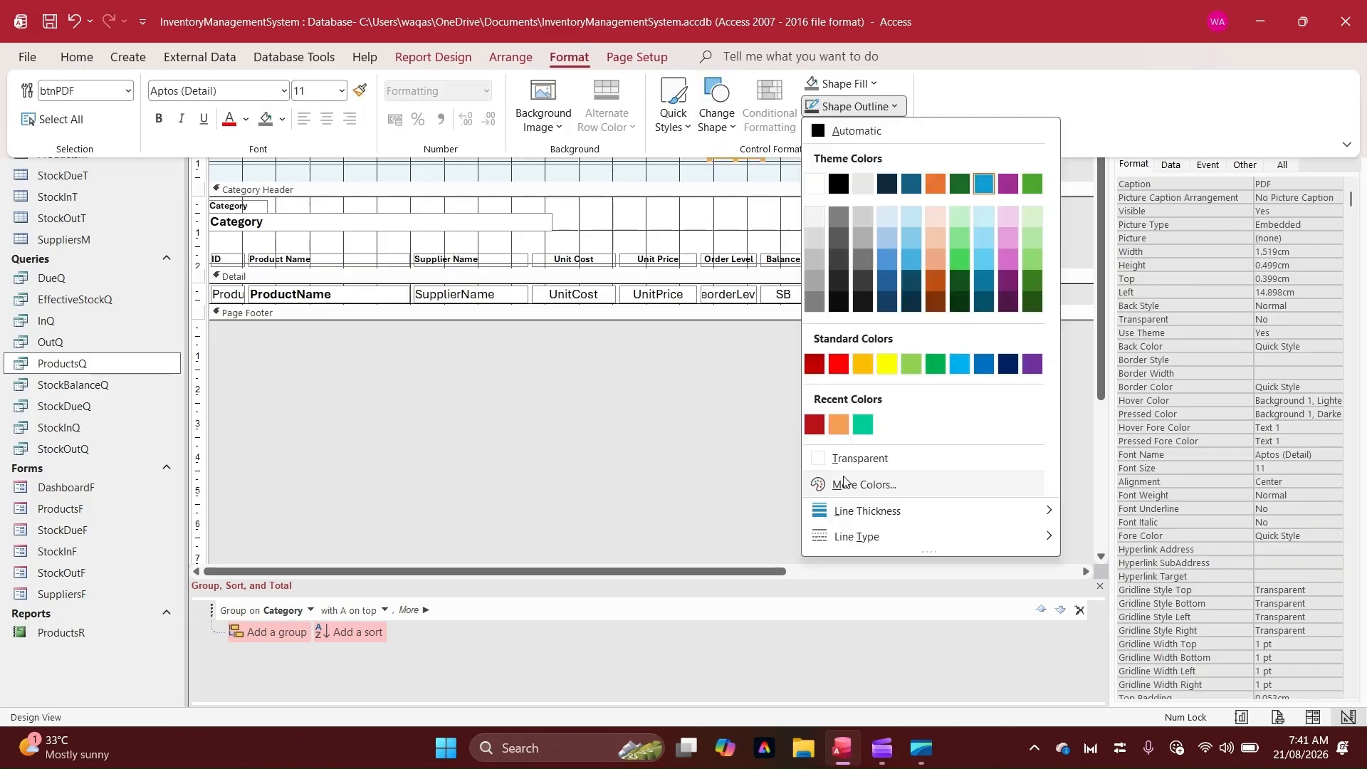
pyautogui.moveTo(926, 511)
pyautogui.click(1096, 510)
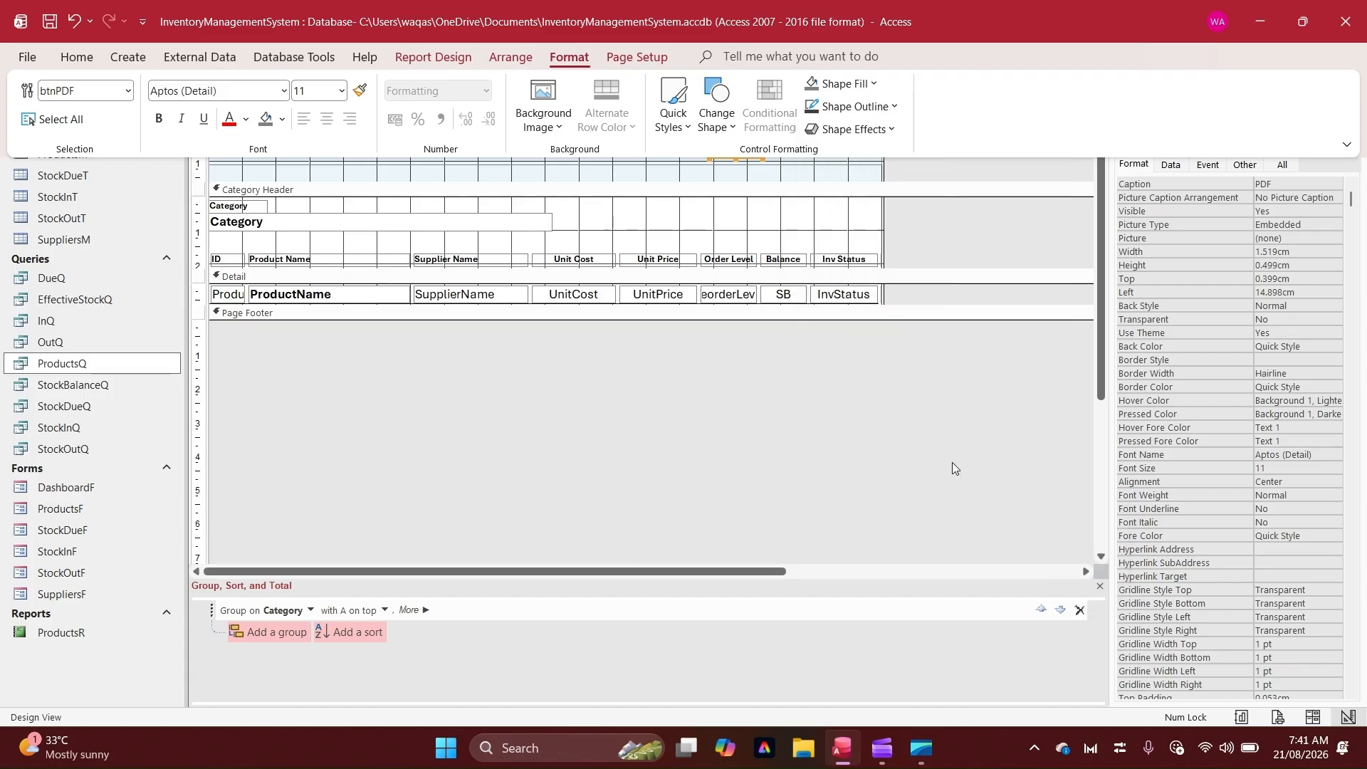
# Paste a copy of the PDF button beside the original and set the copy's caption to Print
pyautogui.click(723, 397)
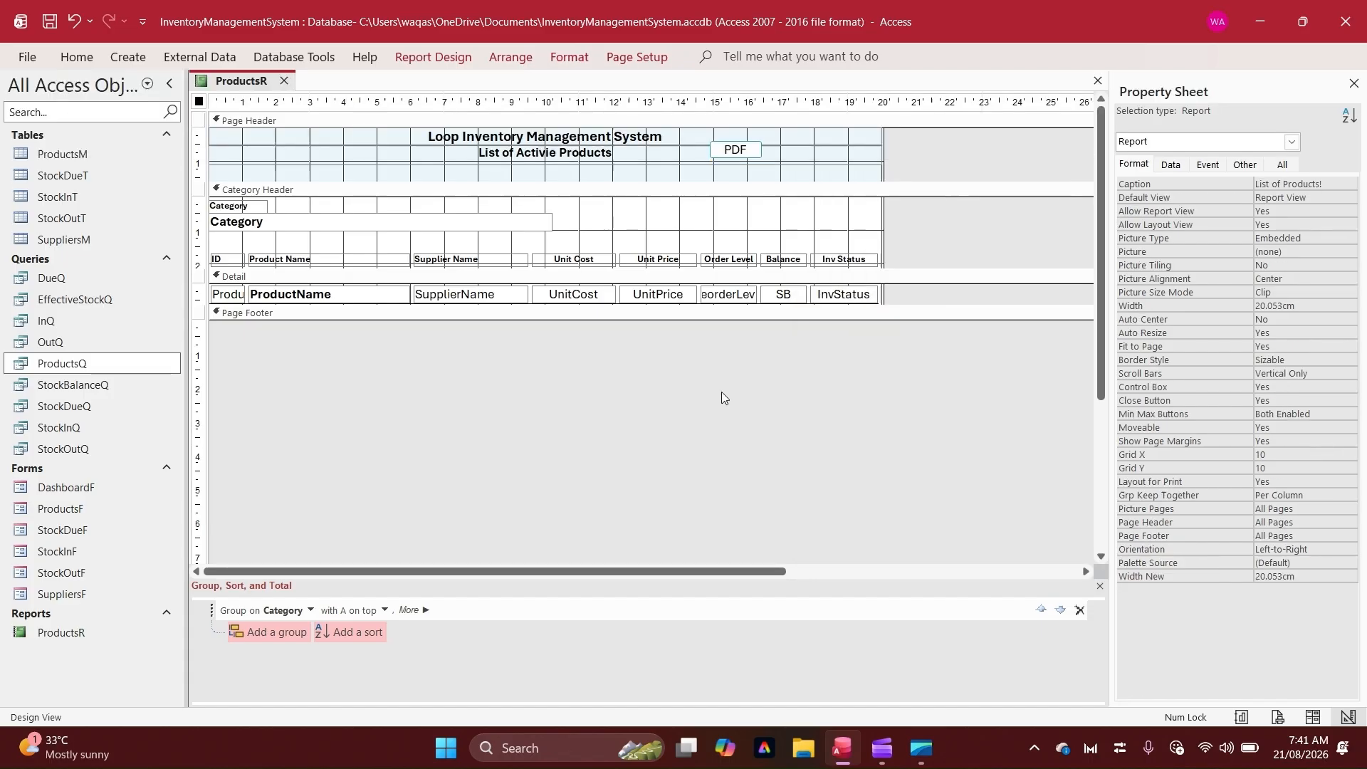
pyautogui.click(741, 151)
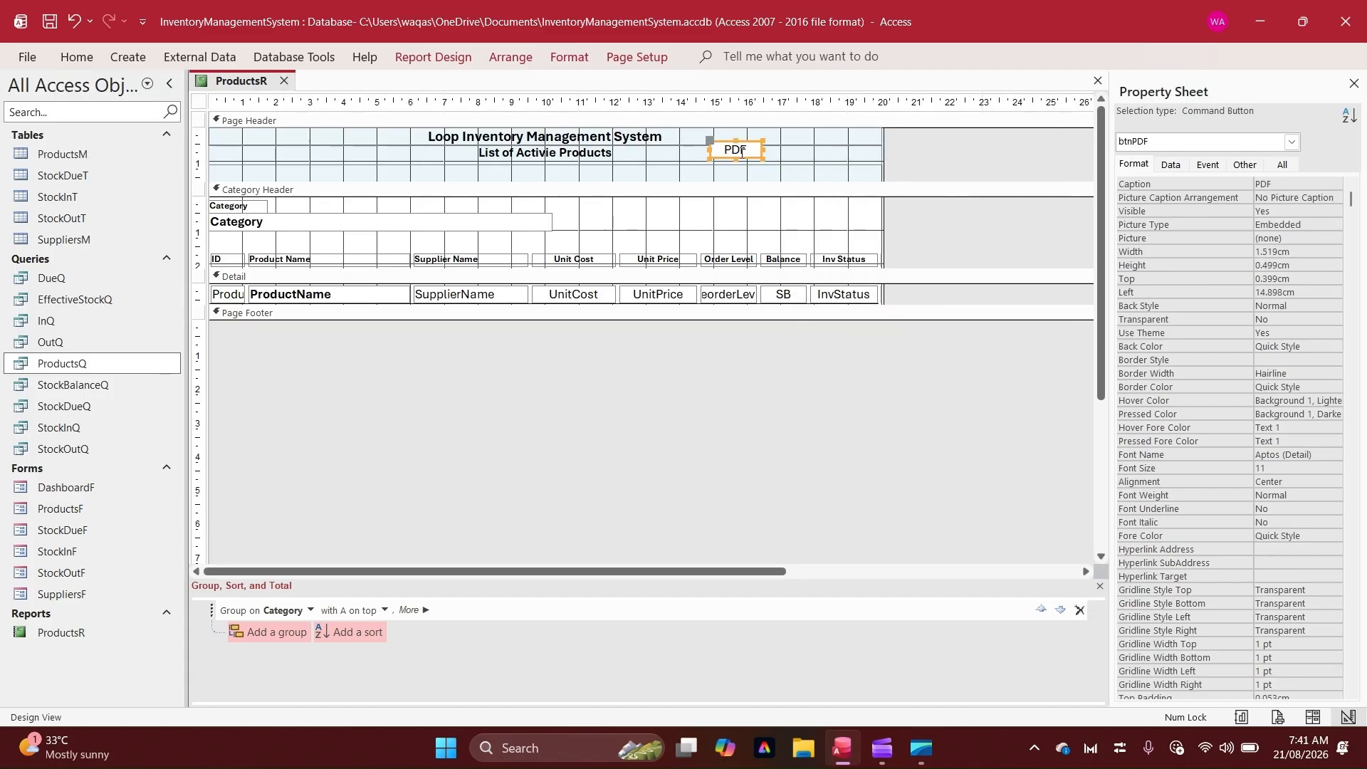
pyautogui.hotkey('ctrl', 'v')
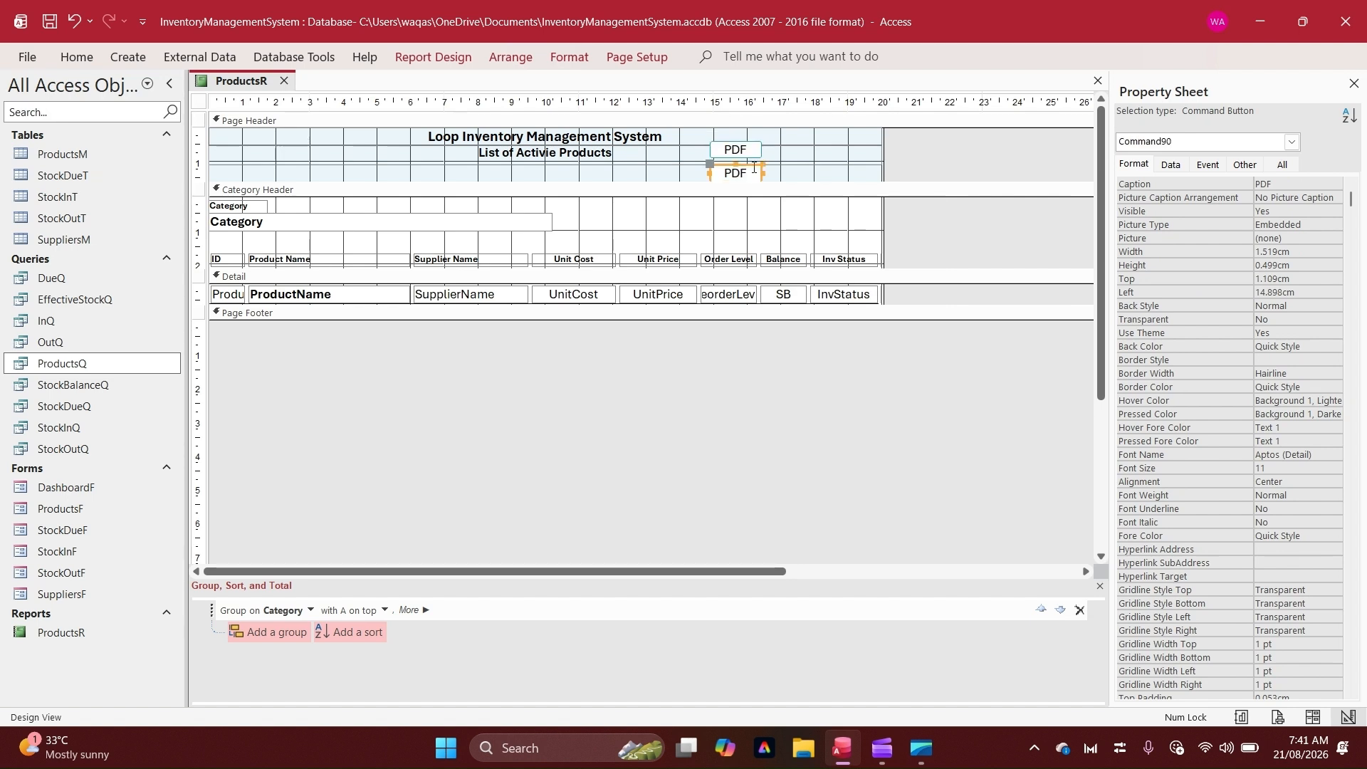
pyautogui.moveTo(754, 168); pyautogui.dragTo(807, 143)
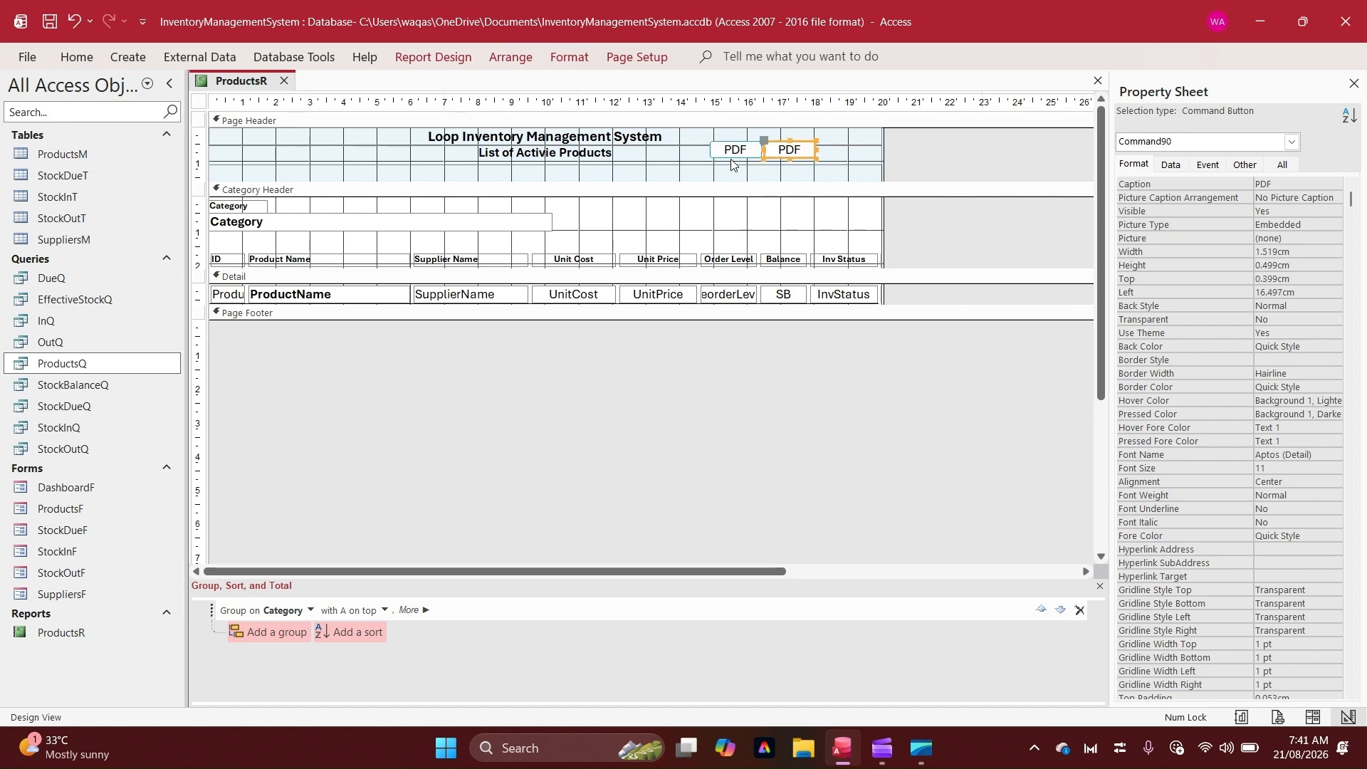
pyautogui.doubleClick(791, 154)
pyautogui.write('Print')
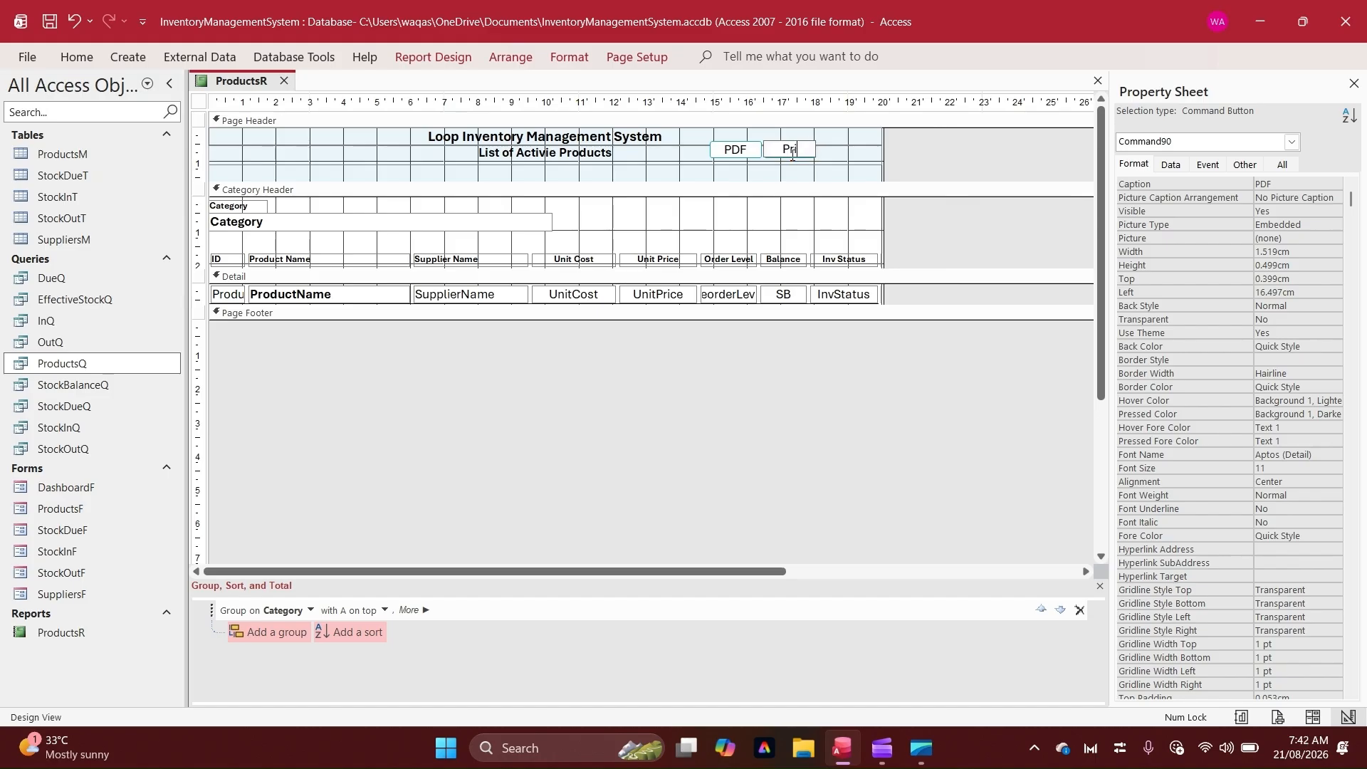
pyautogui.press('Return')
# Set the font size of both header buttons to 10
pyautogui.keyDown('shift'); pyautogui.click(735, 151); pyautogui.keyUp('shift')
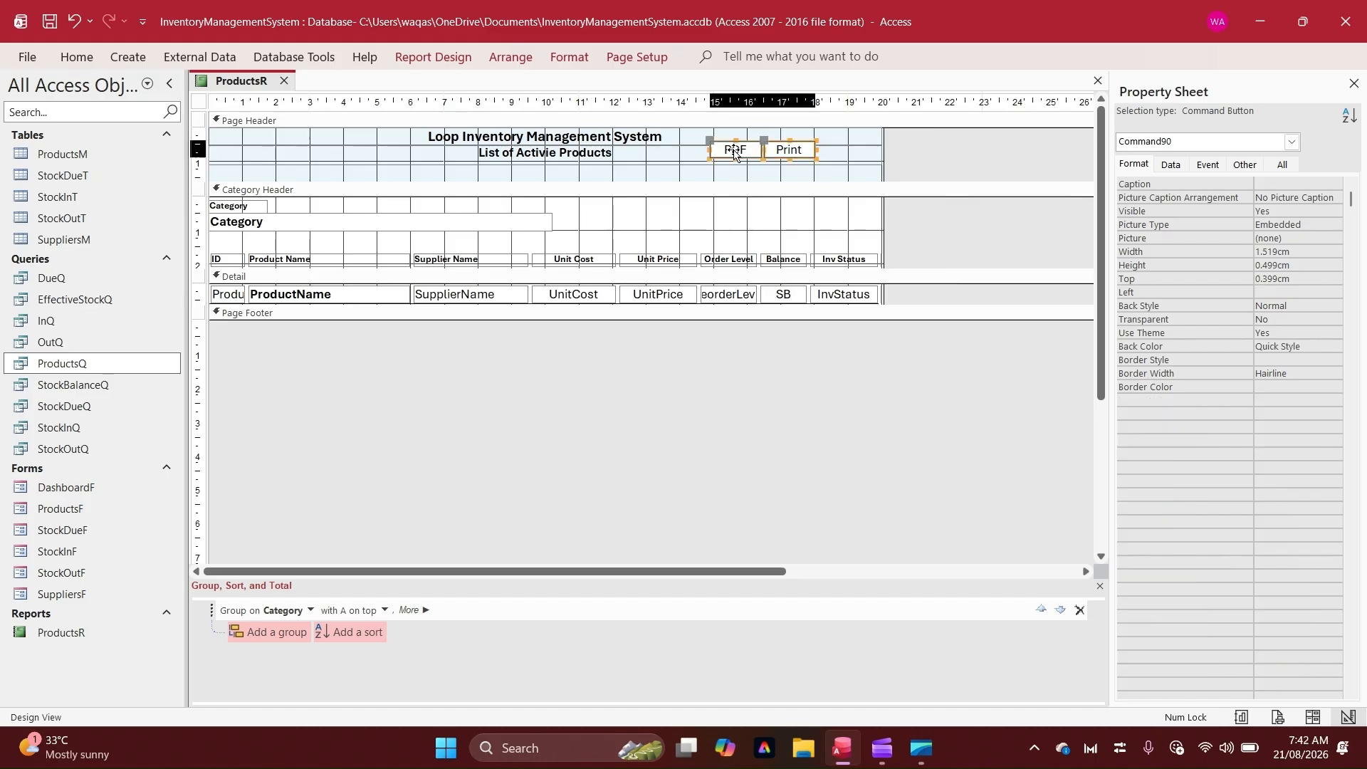
pyautogui.click(77, 58)
pyautogui.click(975, 90)
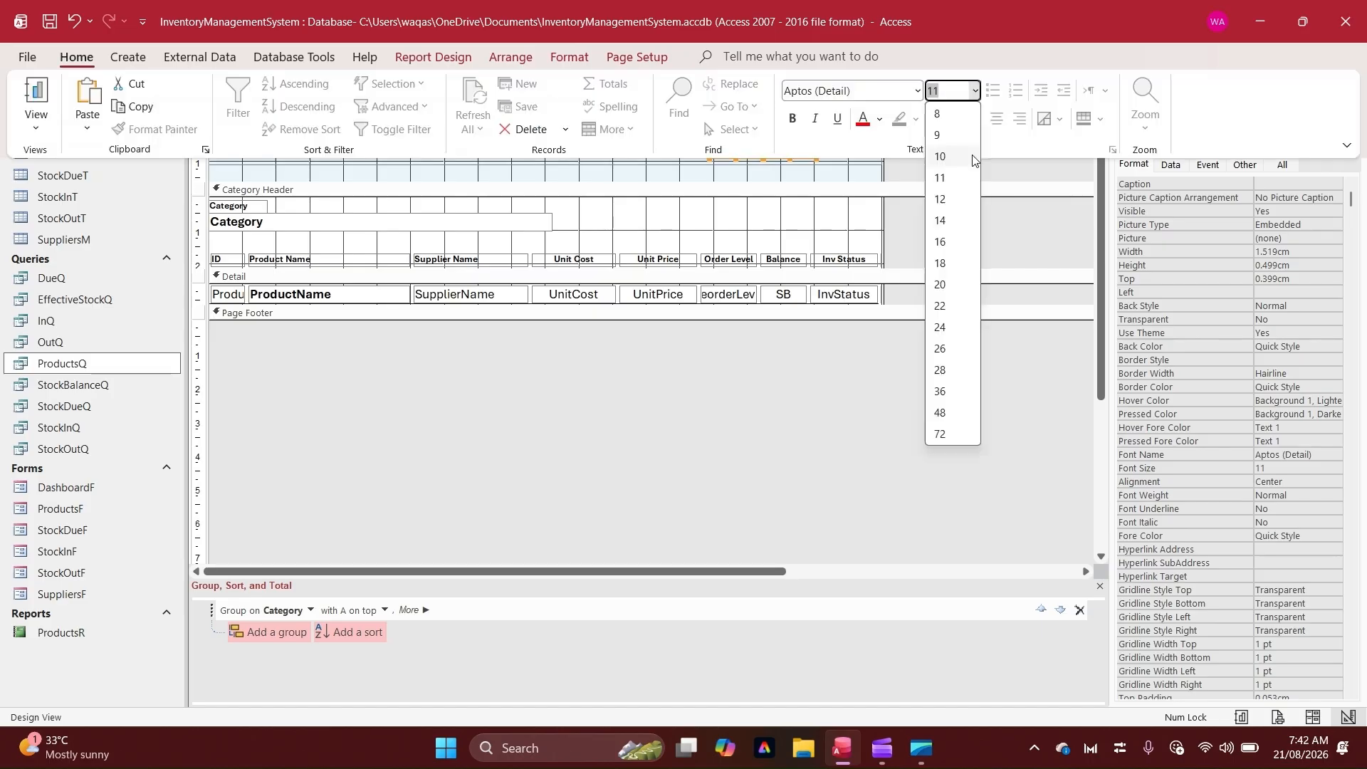
pyautogui.click(975, 158)
# Name the copied button btnPrint
pyautogui.click(733, 153)
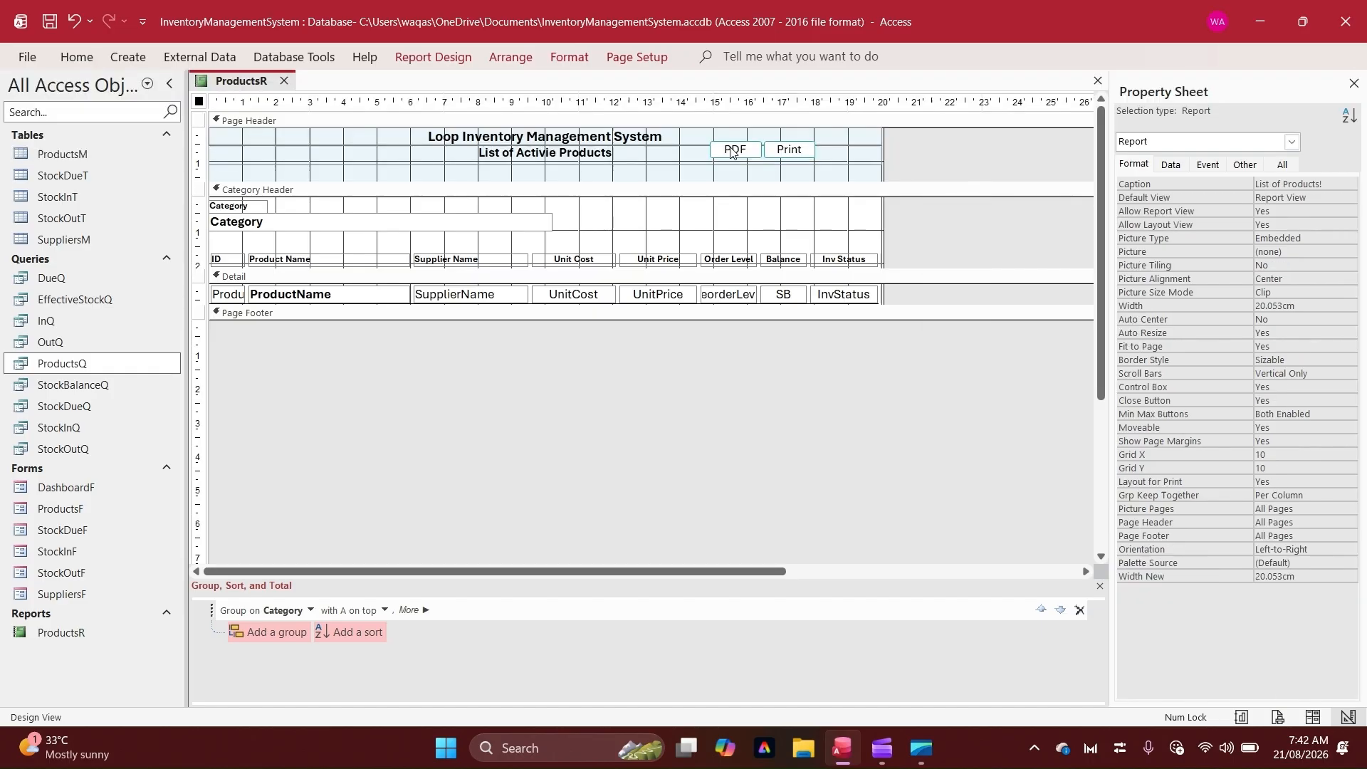
pyautogui.click(732, 151)
pyautogui.press('Tab')
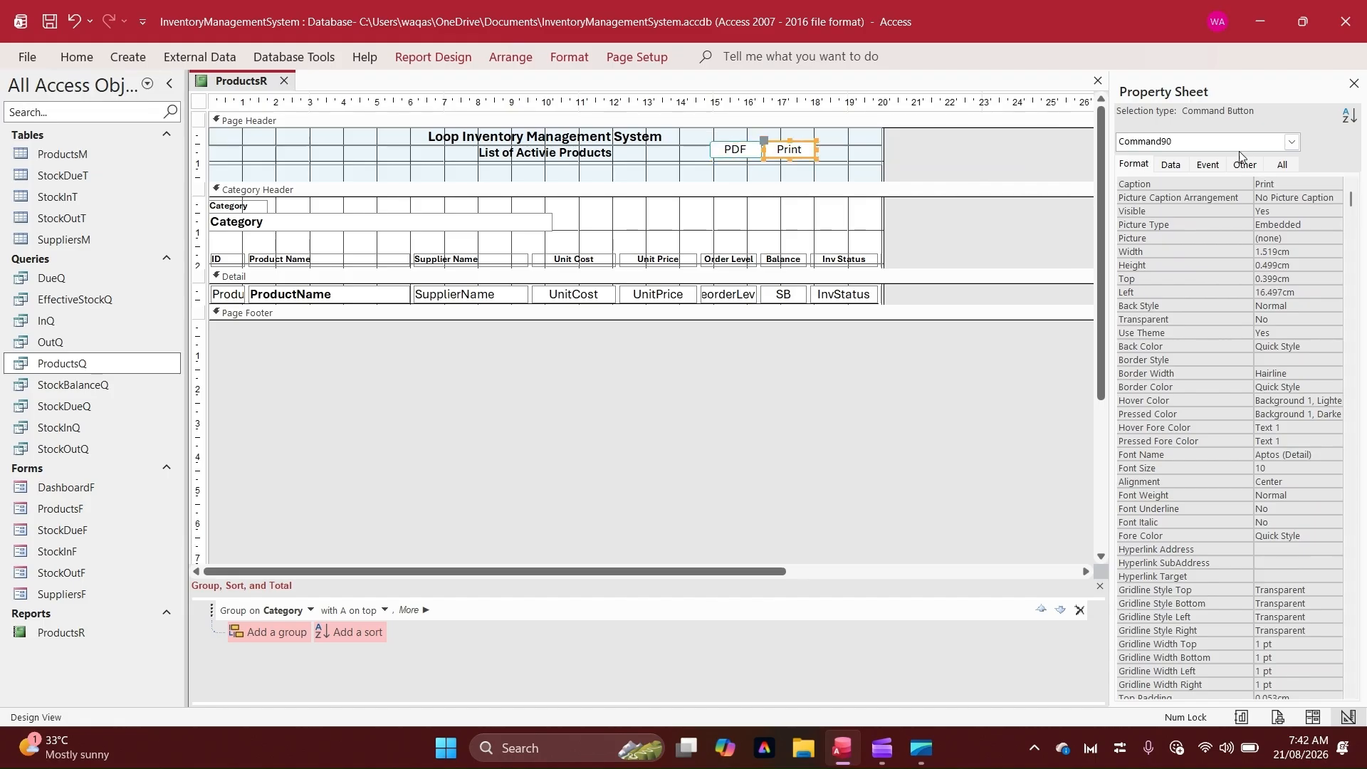
pyautogui.click(1243, 164)
pyautogui.doubleClick(1315, 183)
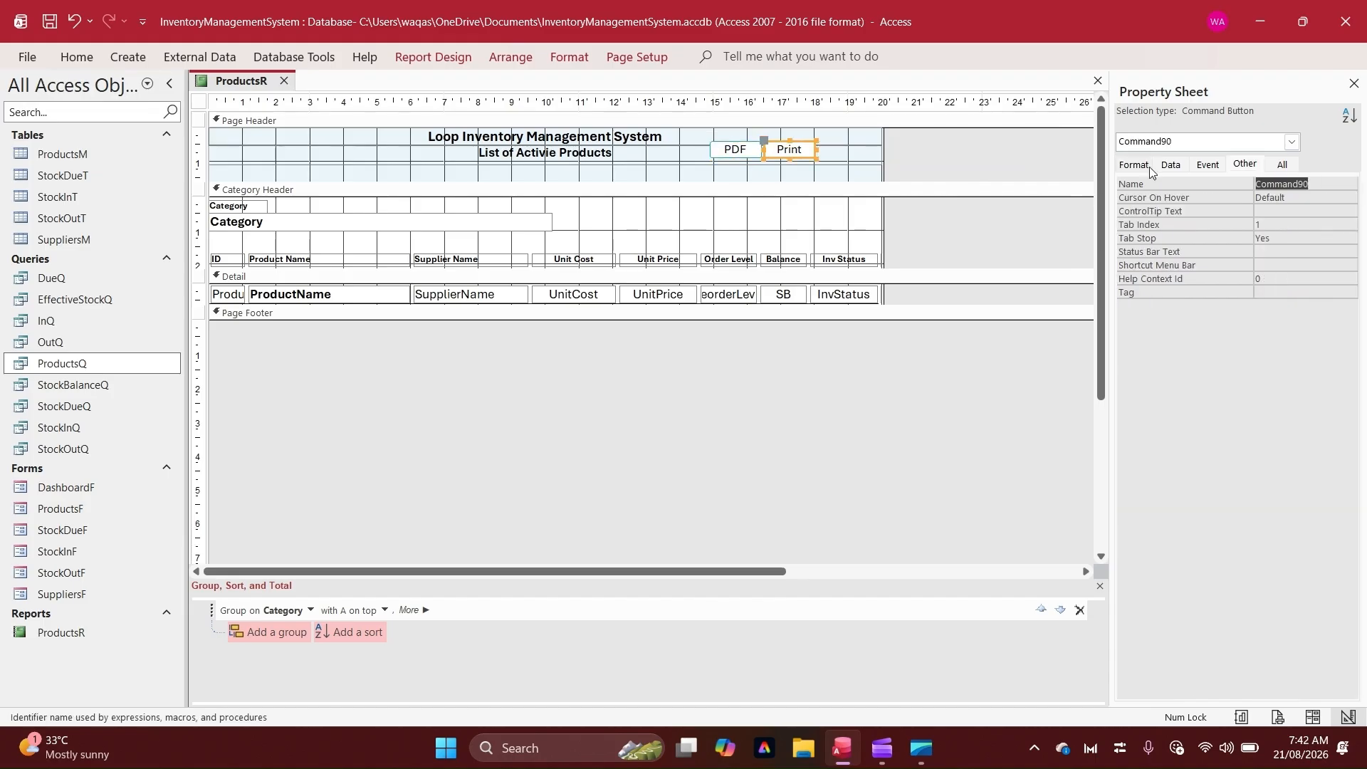
pyautogui.write('btnPrint')
pyautogui.press('Tab')
# Set the Print button's picture to the built-in Printer image
pyautogui.click(1158, 165)
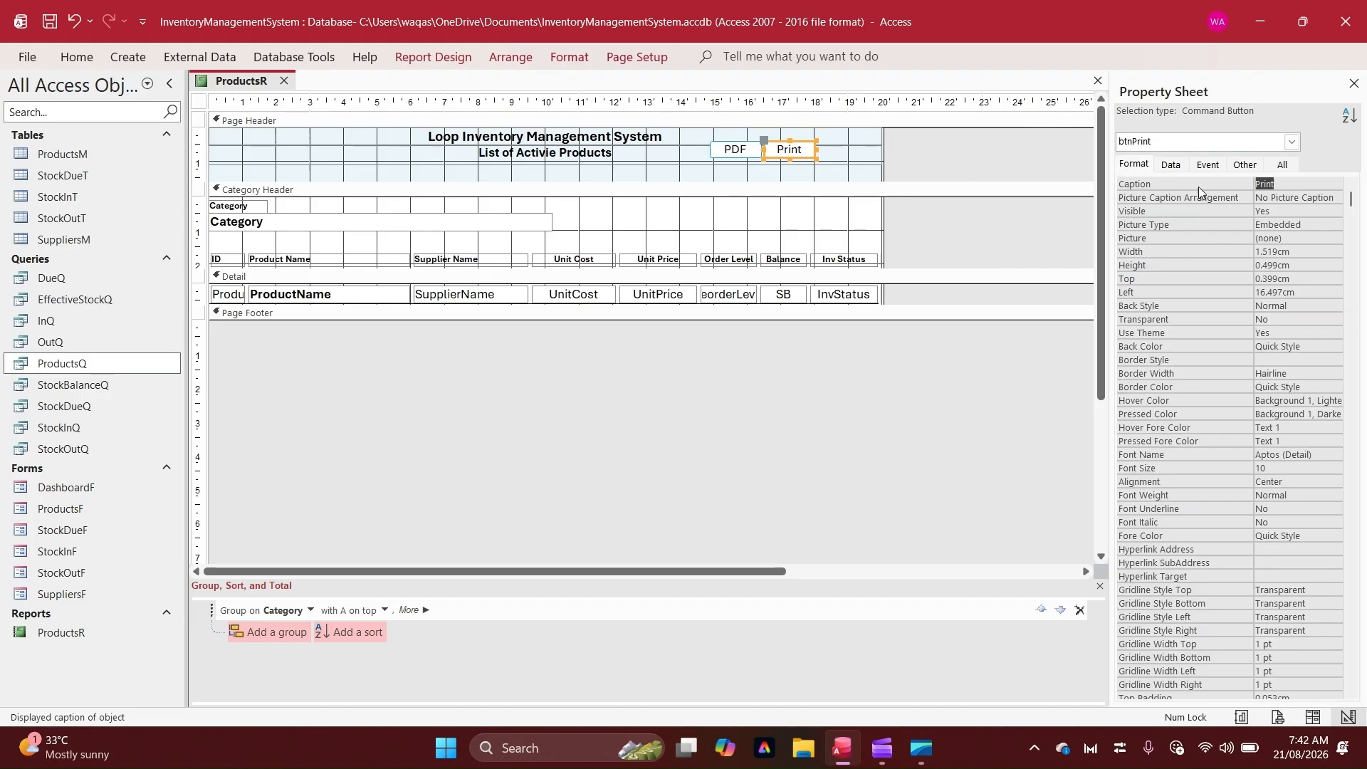
pyautogui.click(1305, 236)
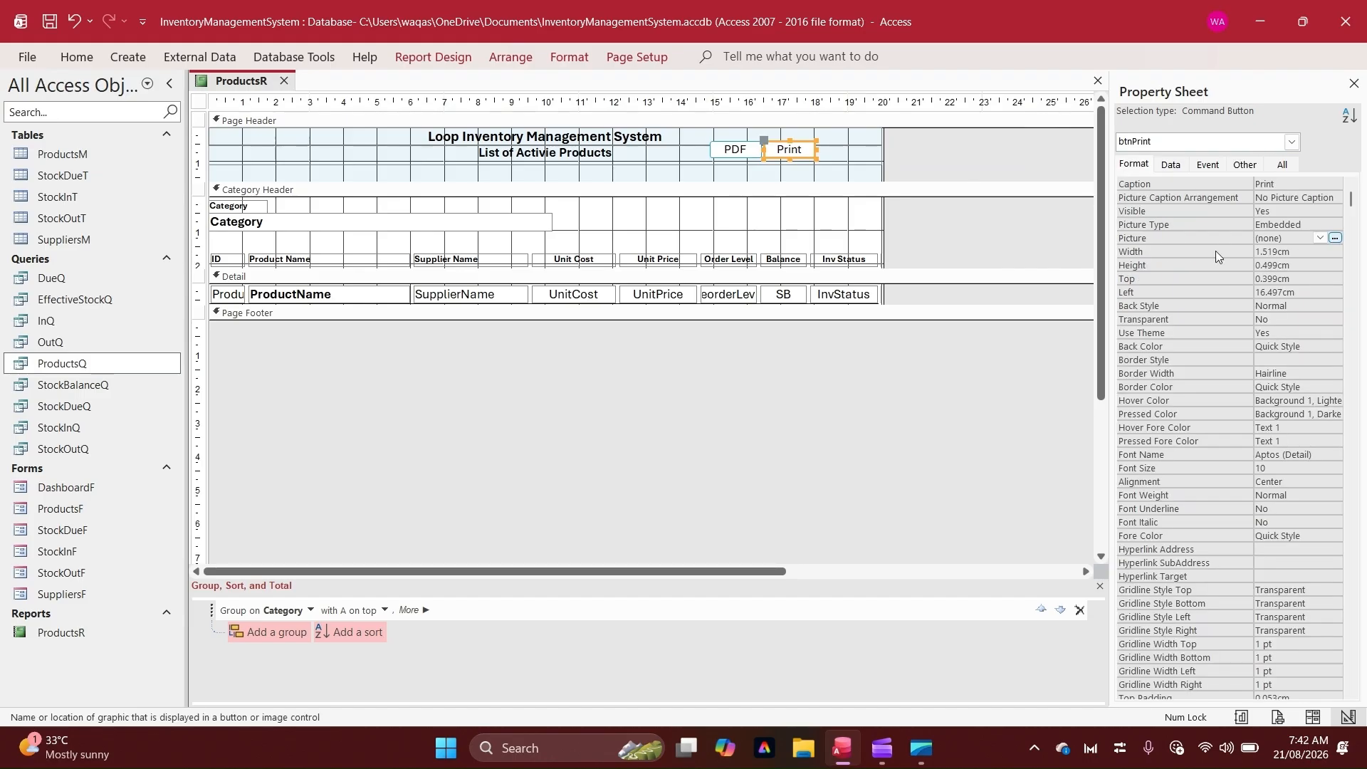
pyautogui.click(1335, 237)
pyautogui.click(606, 288)
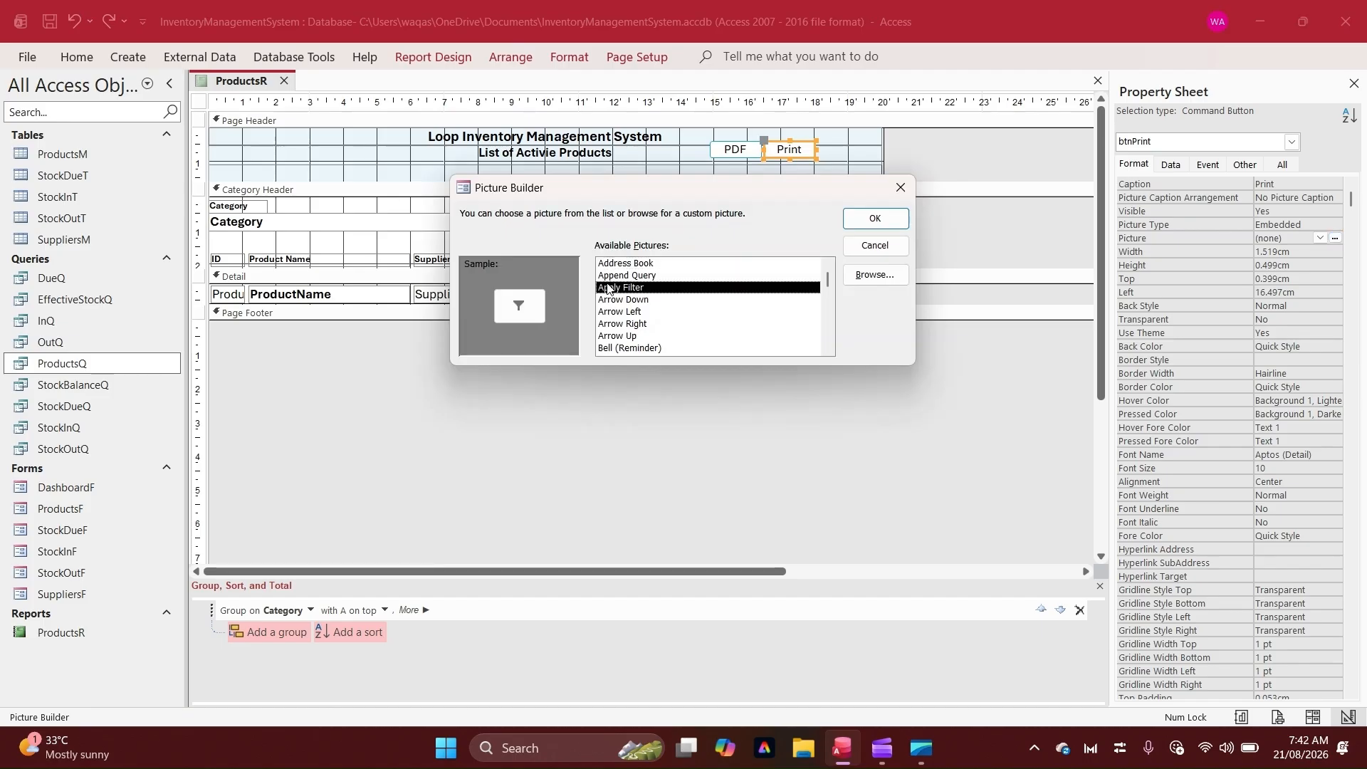
pyautogui.press('p')
pyautogui.press('p')
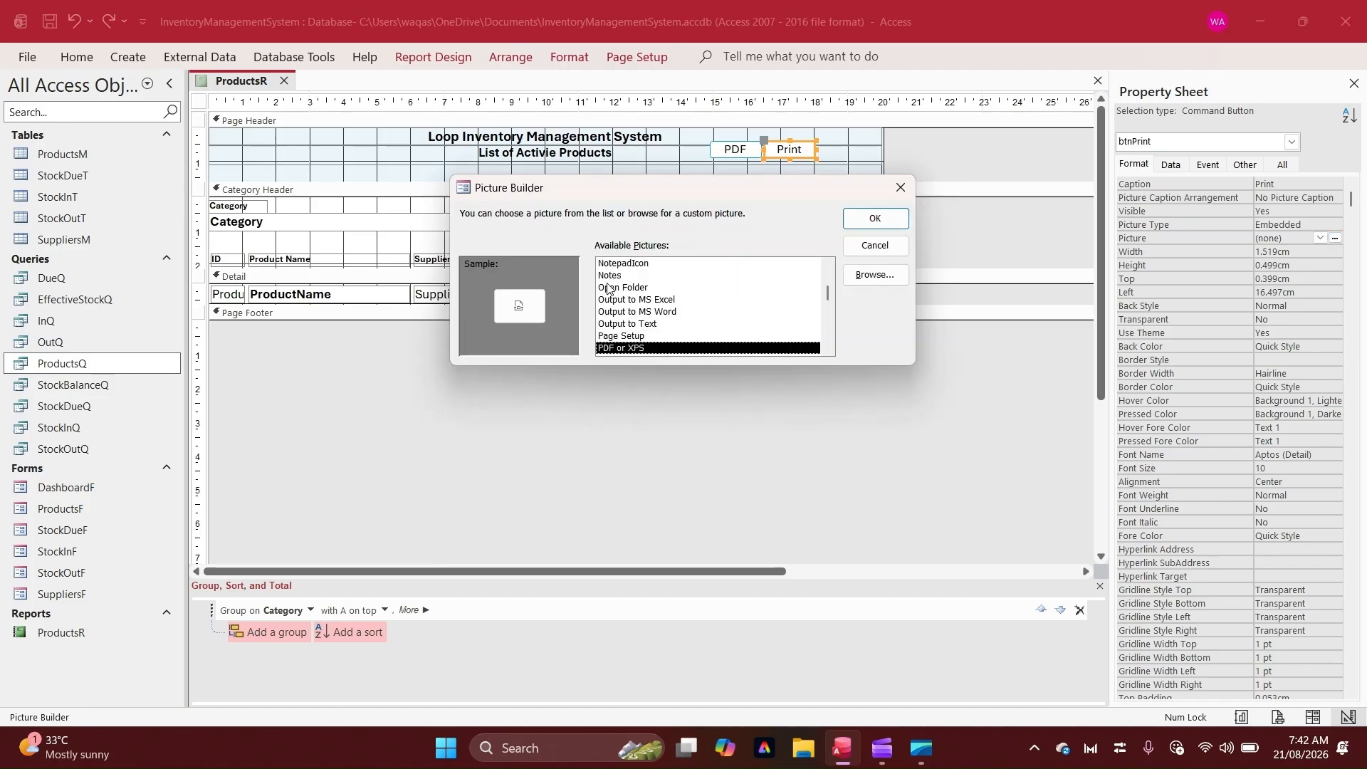
pyautogui.press('p')
pyautogui.press('p')
pyautogui.press('p')
pyautogui.press('p')
pyautogui.press('p')
pyautogui.press('p')
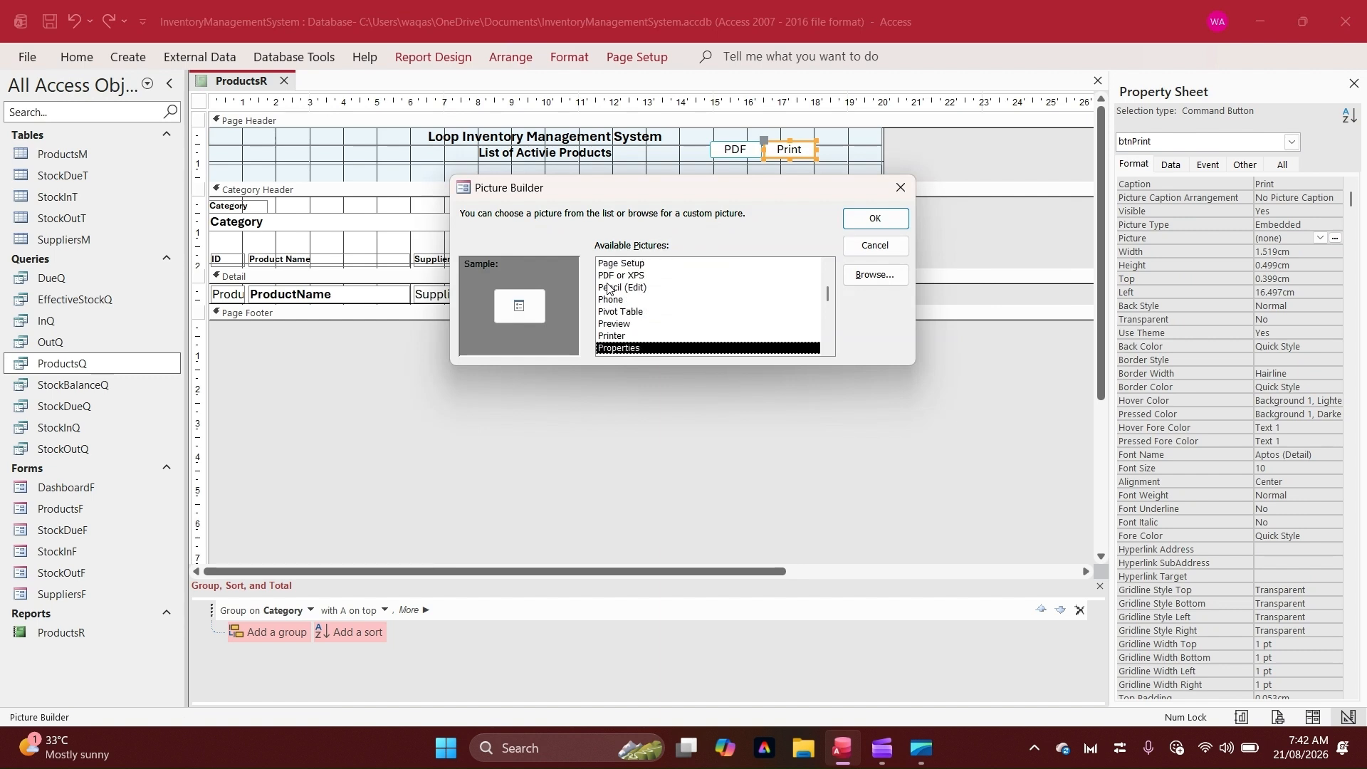
pyautogui.press('Up')
pyautogui.press('Return')
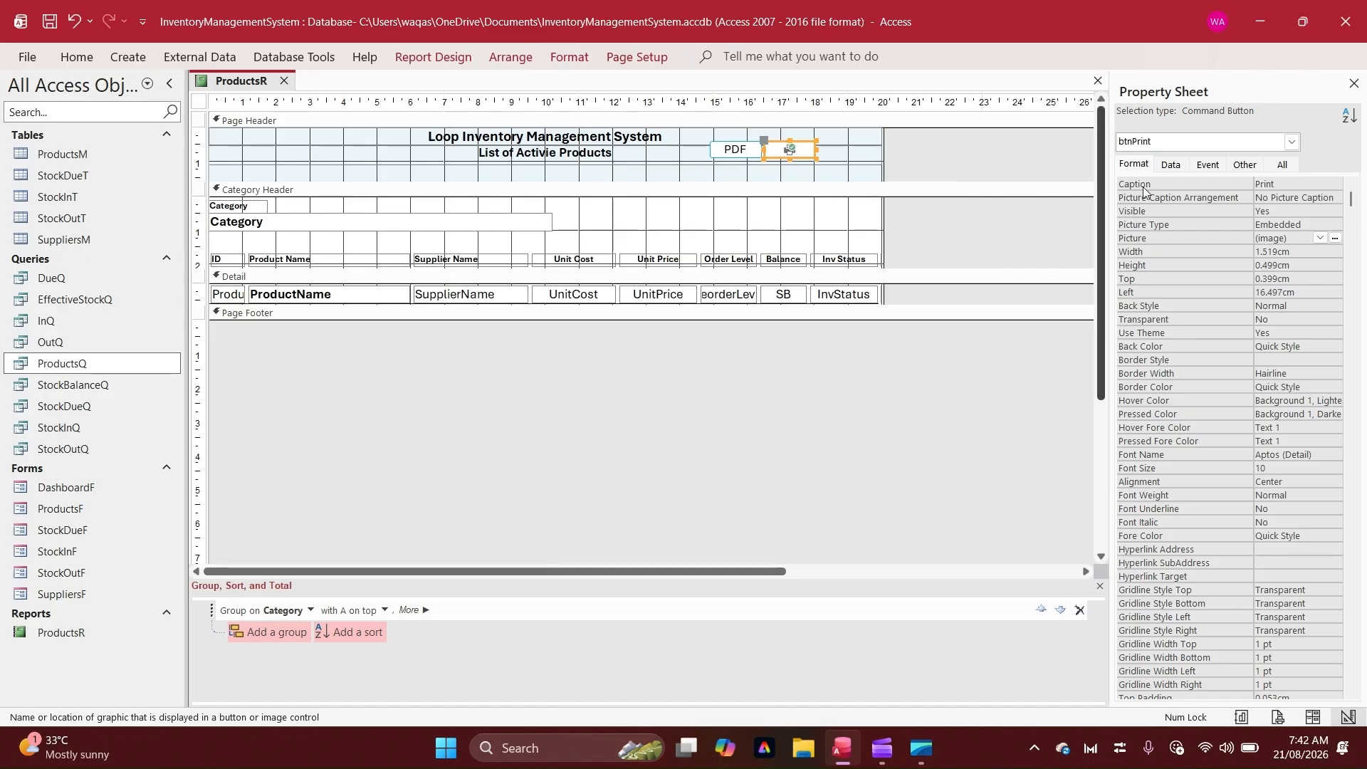
# Set the Print button's picture caption arrangement to General and widen it to about 2.1 cm
pyautogui.click(1314, 197)
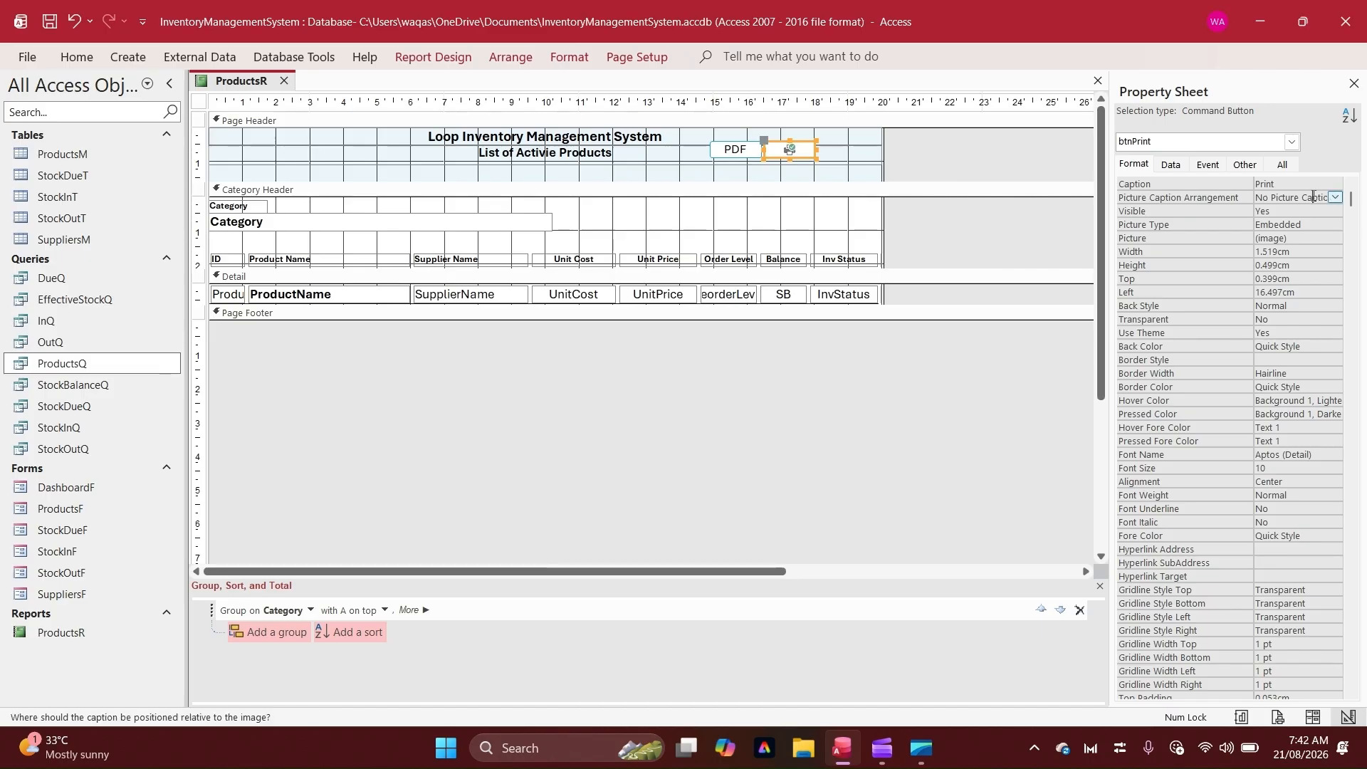
pyautogui.click(1335, 197)
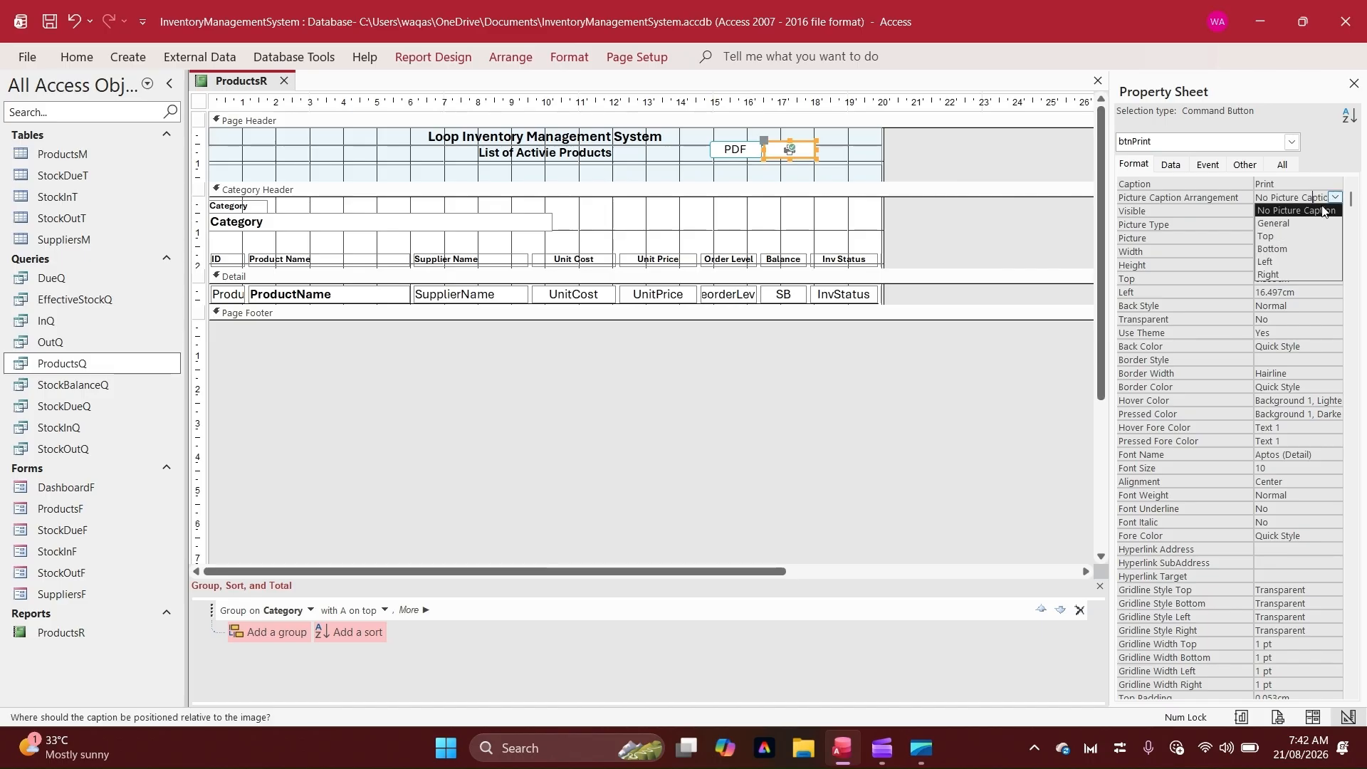
pyautogui.click(1274, 223)
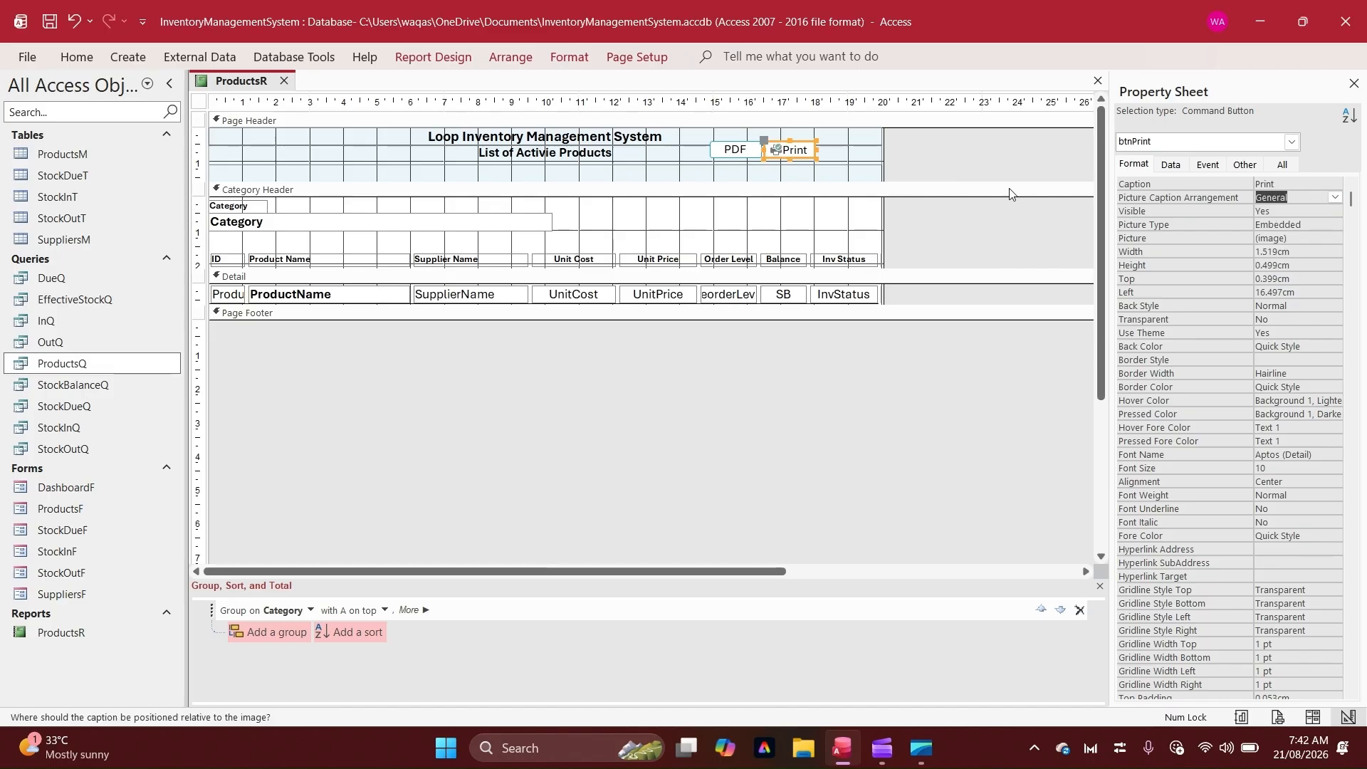
pyautogui.click(1258, 183)
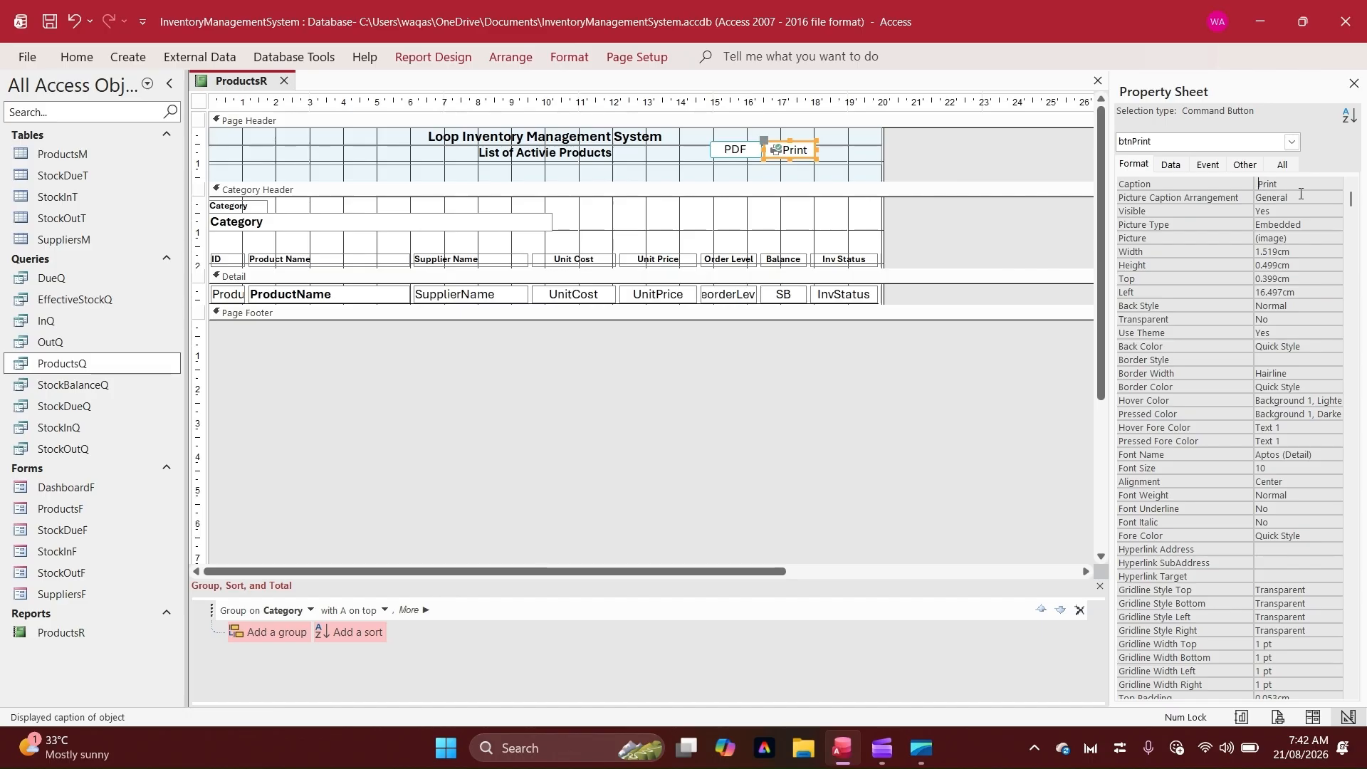
pyautogui.click(1300, 193)
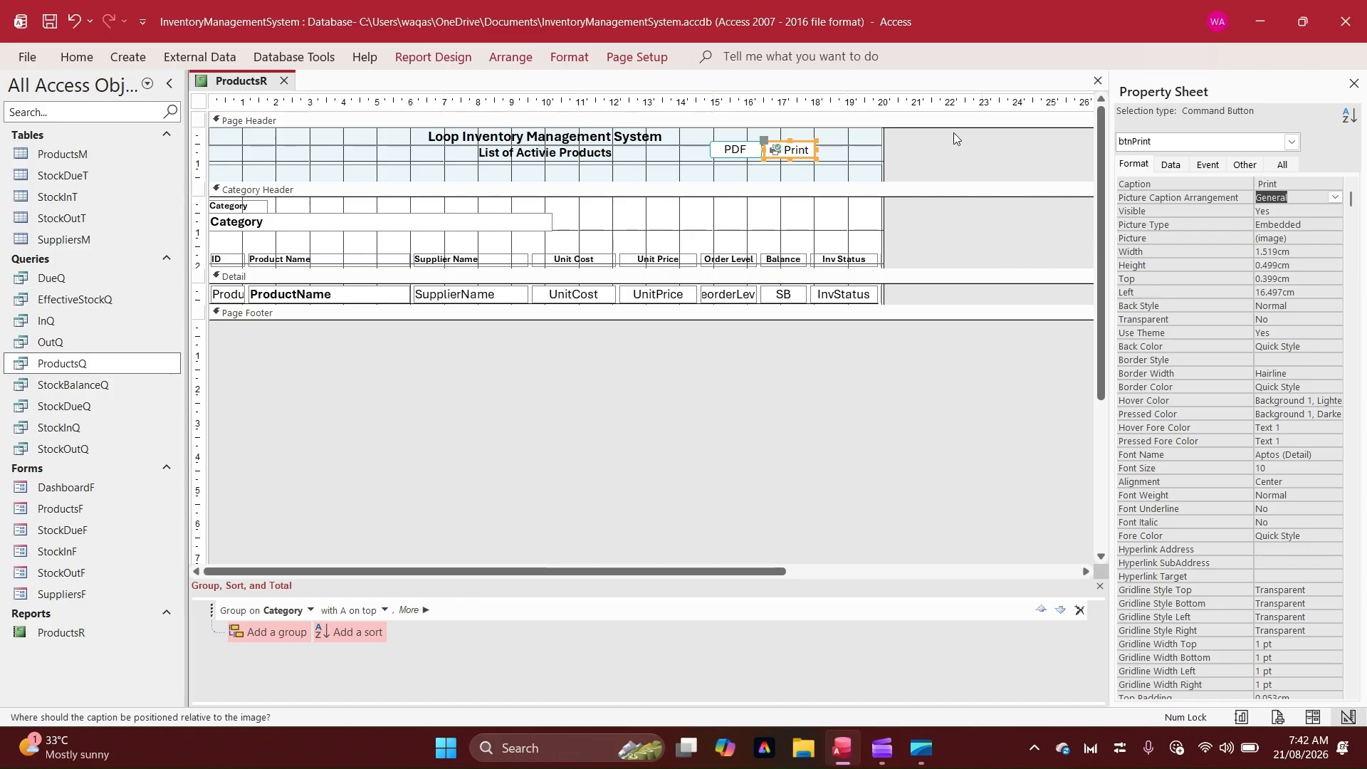
pyautogui.moveTo(812, 147); pyautogui.dragTo(835, 149)
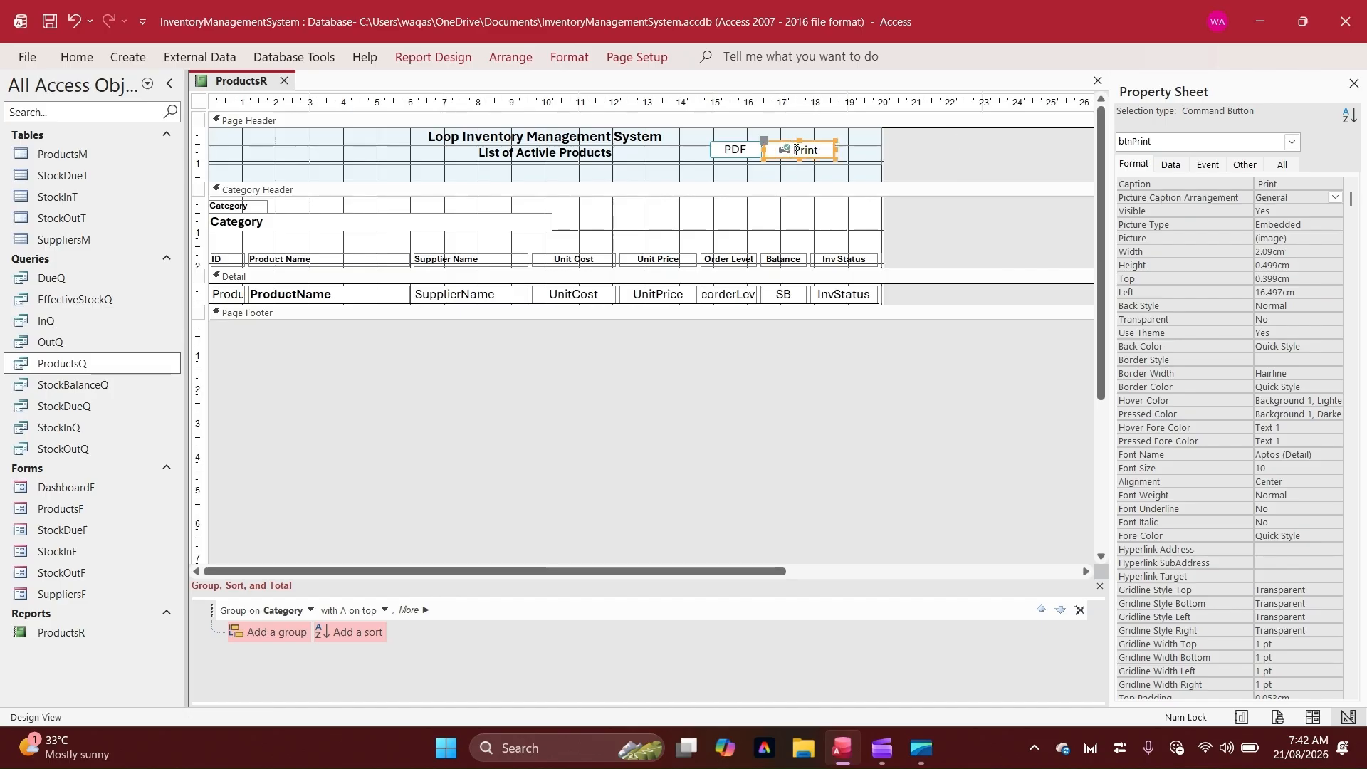
# Assign a built-in picture from the picture list to the PDF button
pyautogui.click(739, 154)
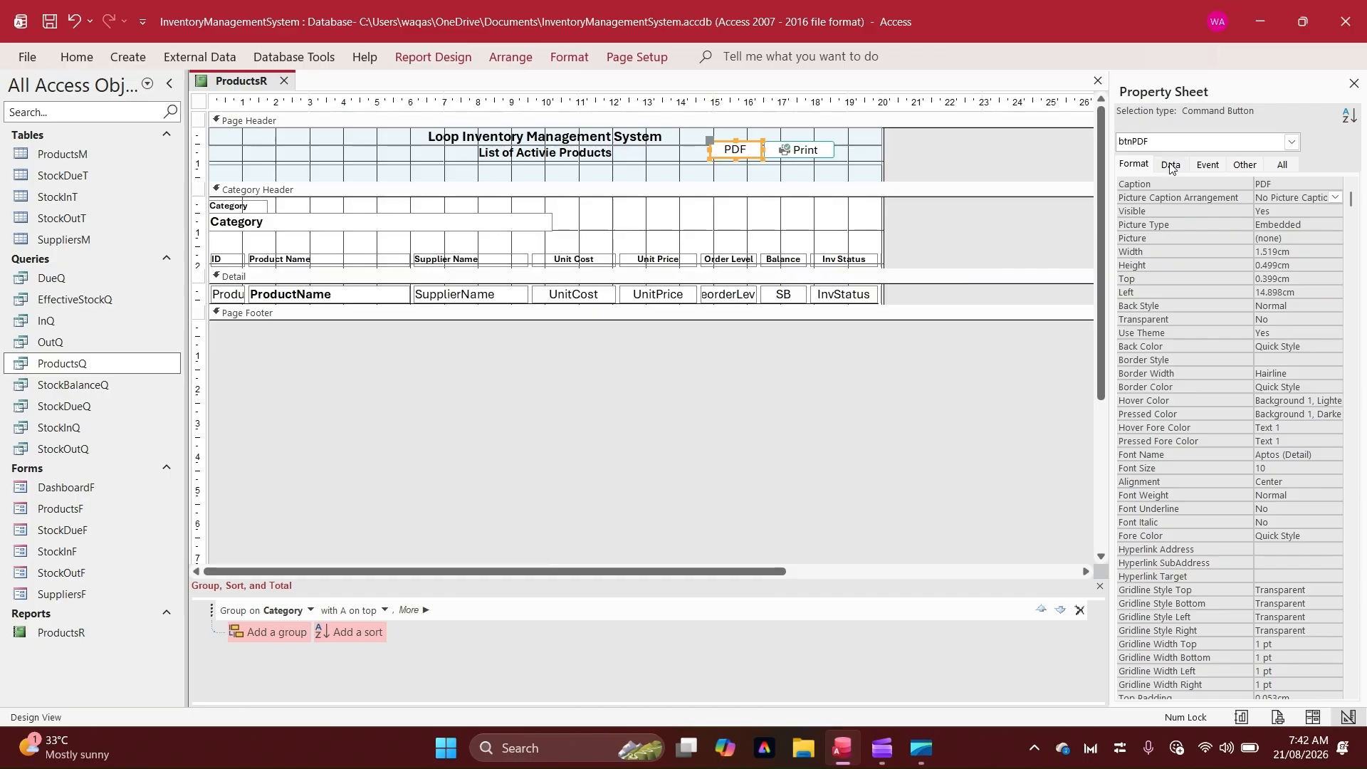
pyautogui.click(1294, 239)
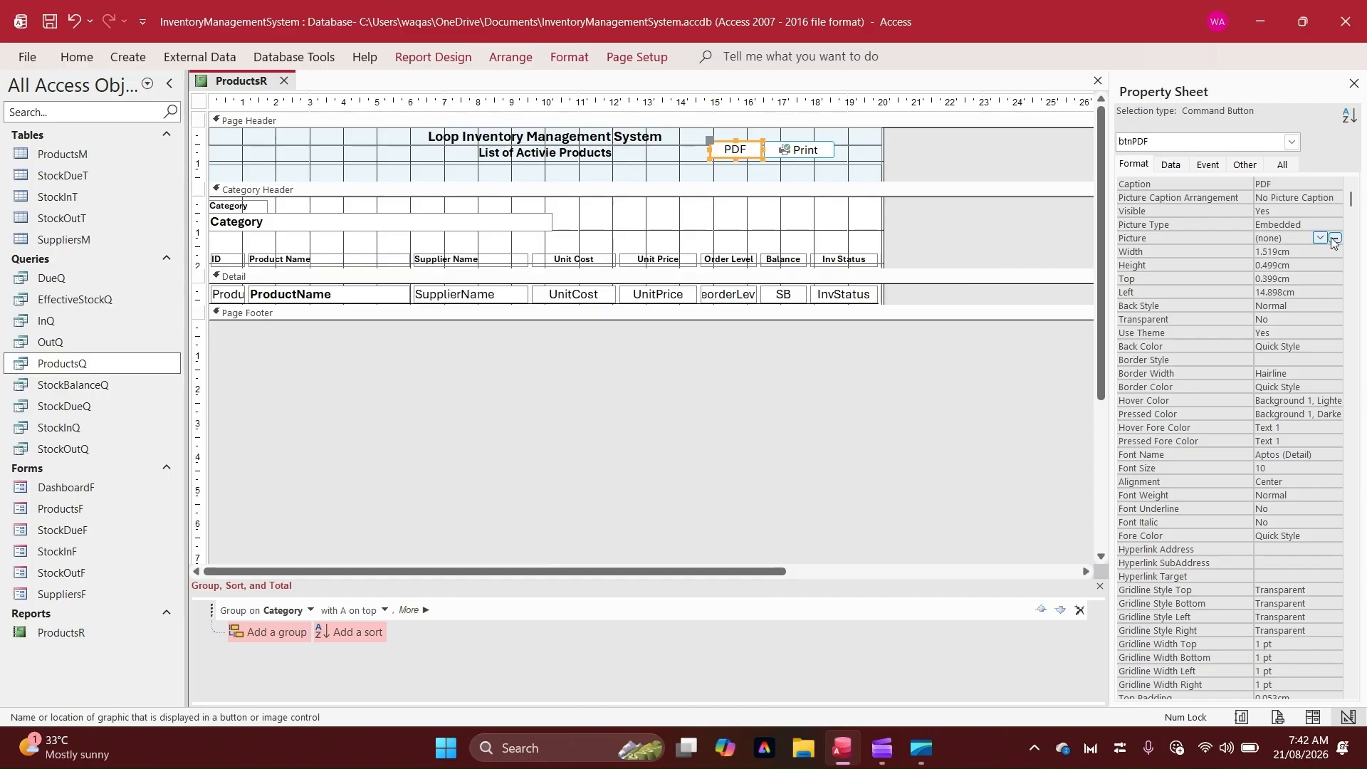
pyautogui.click(1334, 239)
pyautogui.press('p')
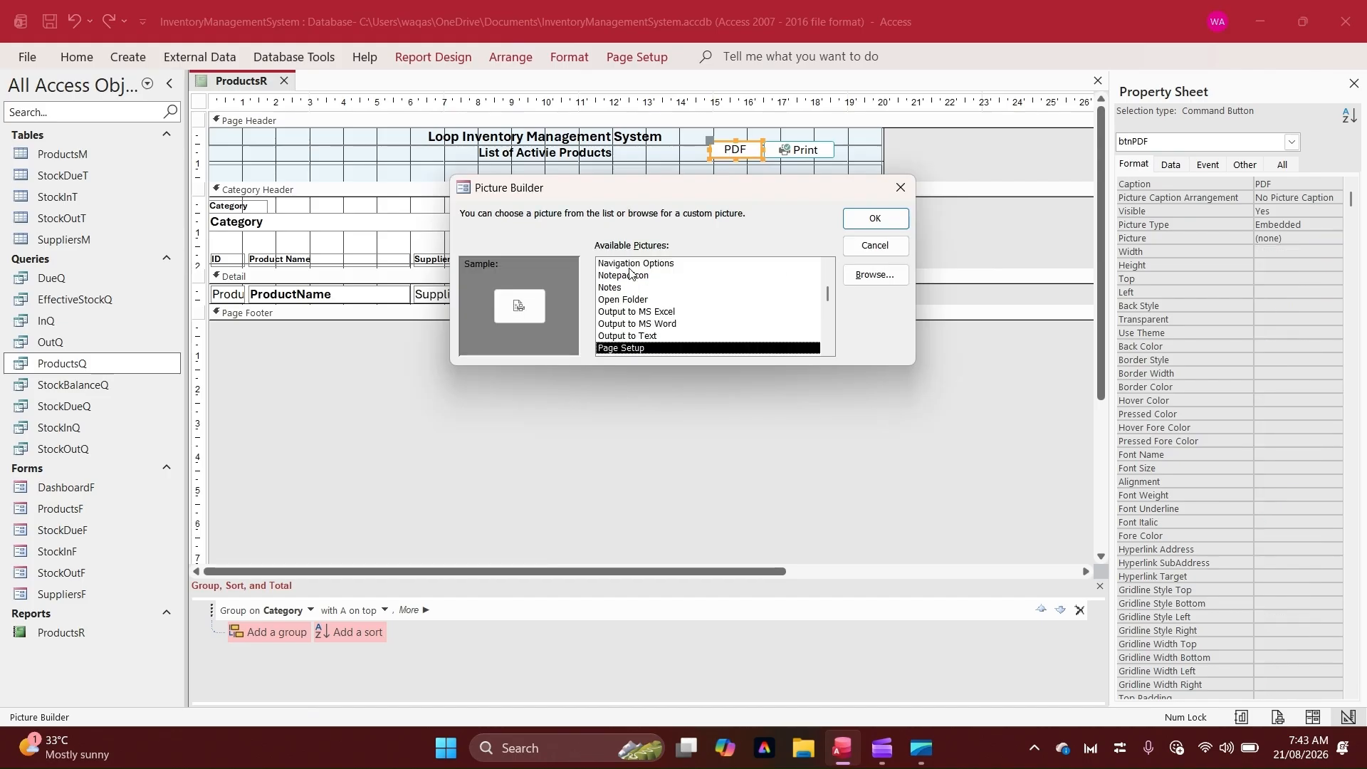
pyautogui.press('p')
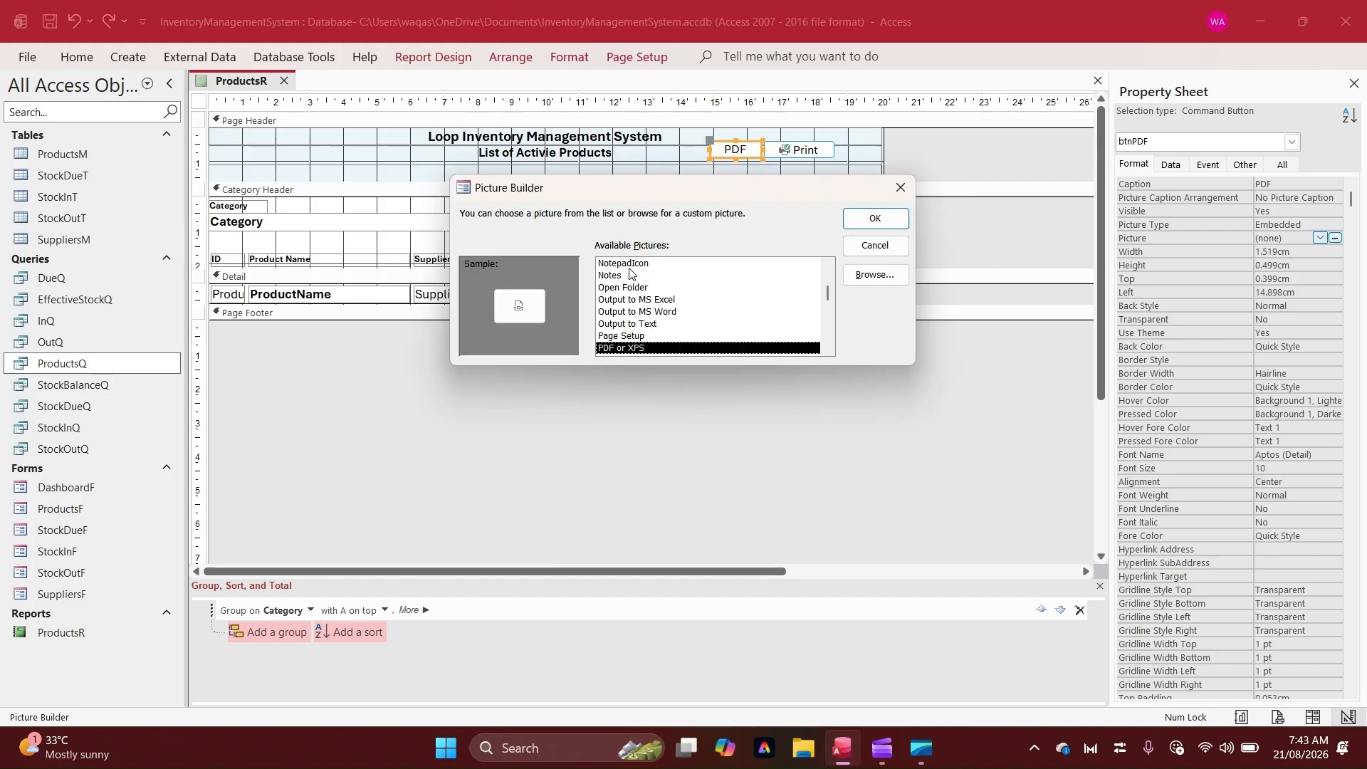
pyautogui.press('p')
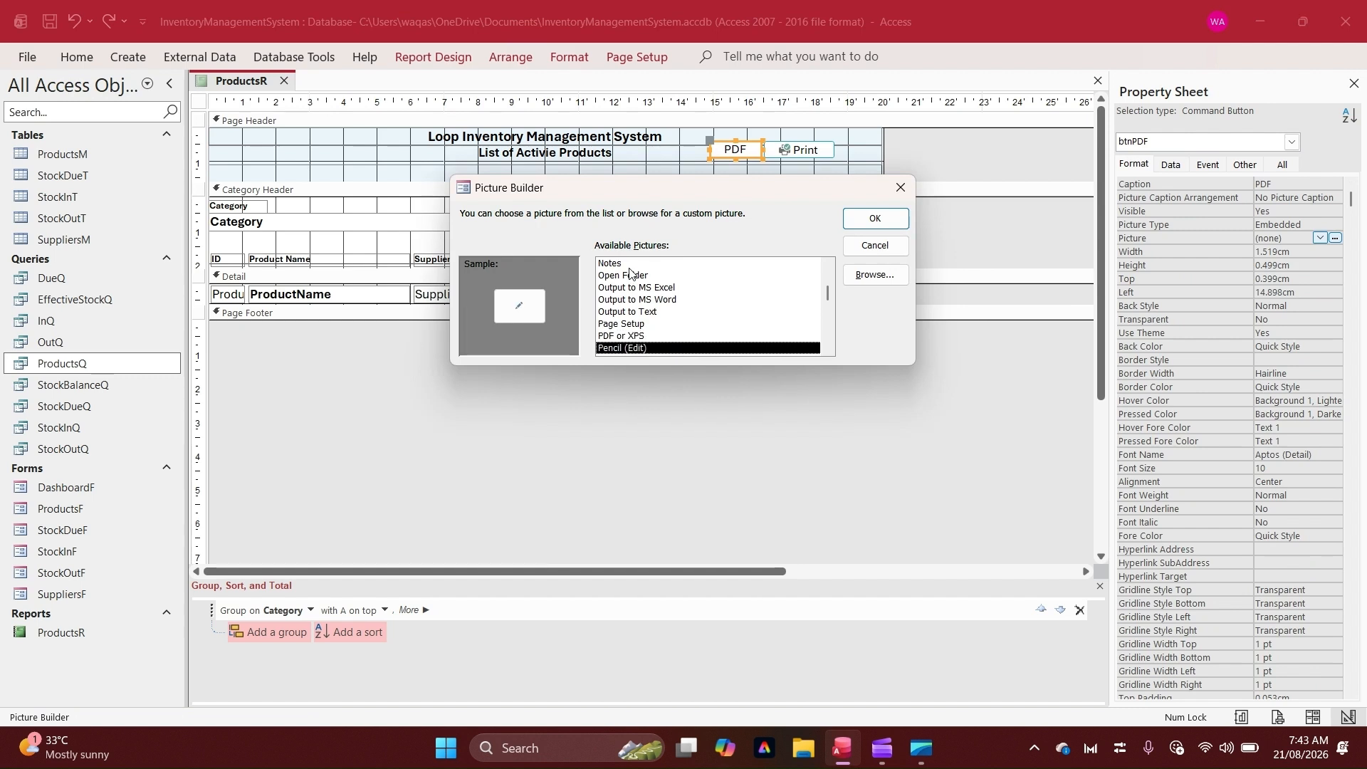
pyautogui.press('p')
pyautogui.press('p')
pyautogui.press('p')
pyautogui.press('p')
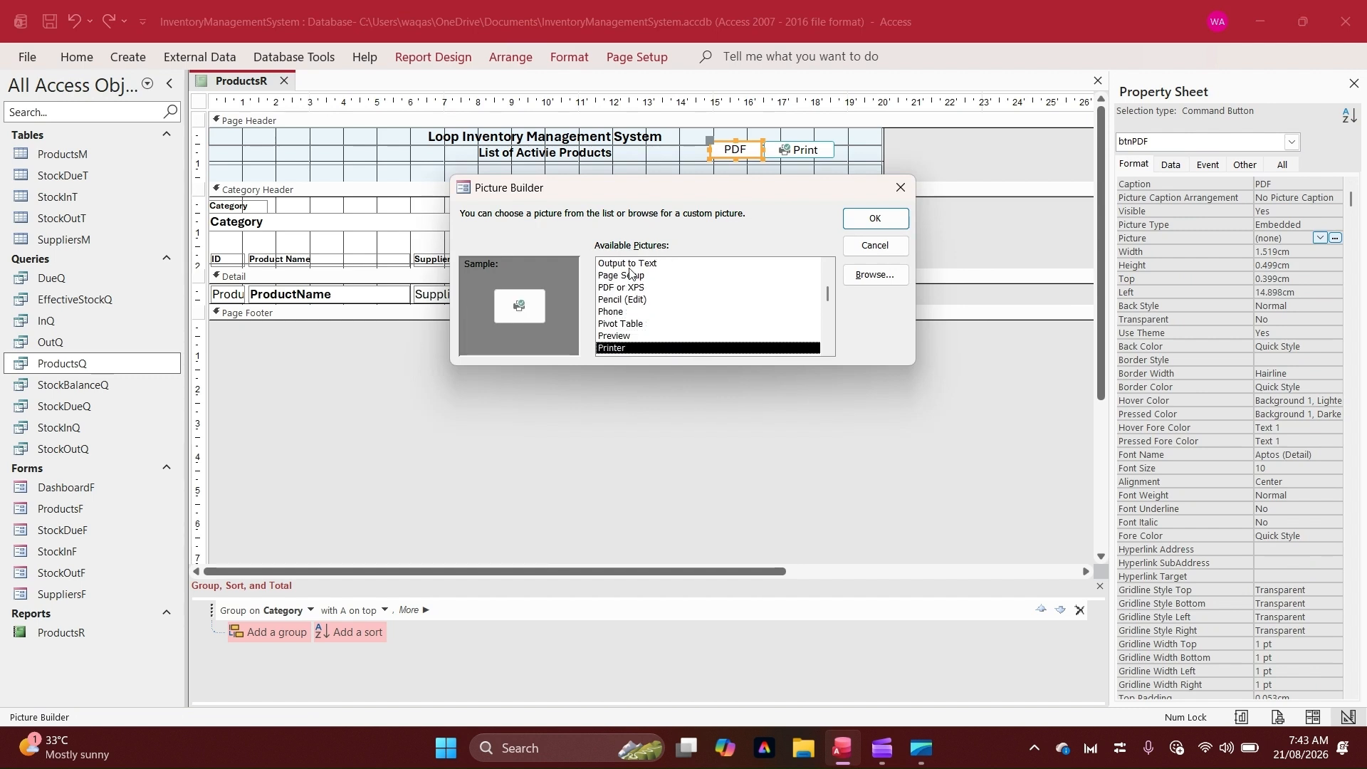
pyautogui.press('p')
pyautogui.press('Return')
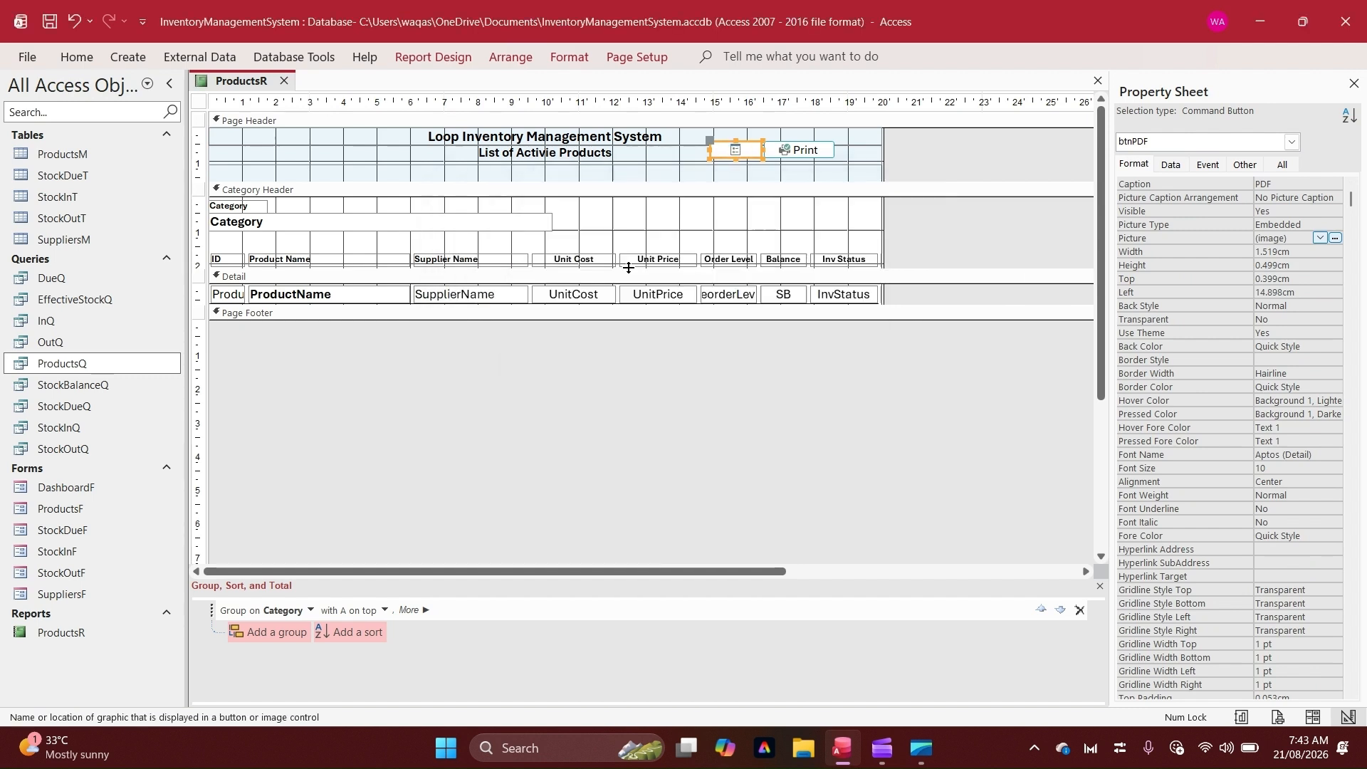
# Set the PDF button's picture caption arrangement to General
pyautogui.doubleClick(1301, 200)
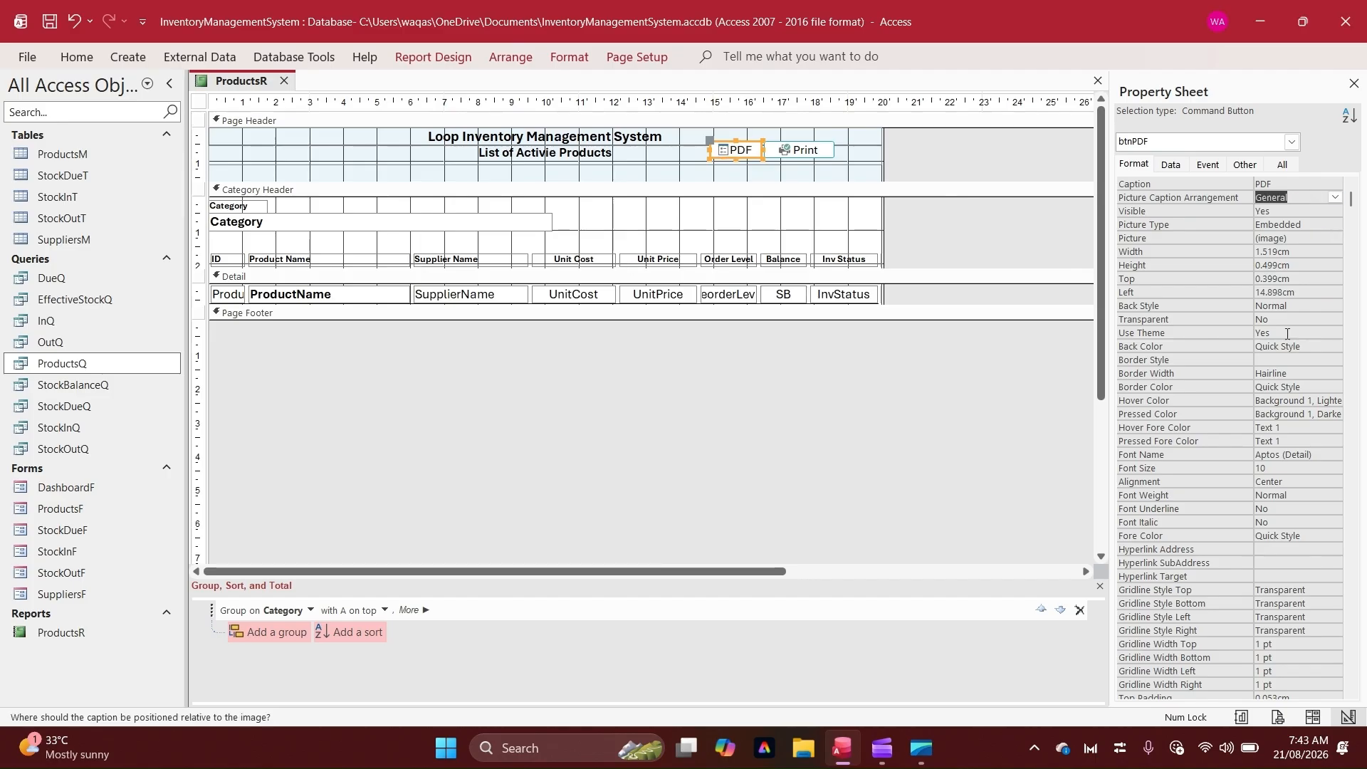
pyautogui.click(1281, 188)
pyautogui.write('c')
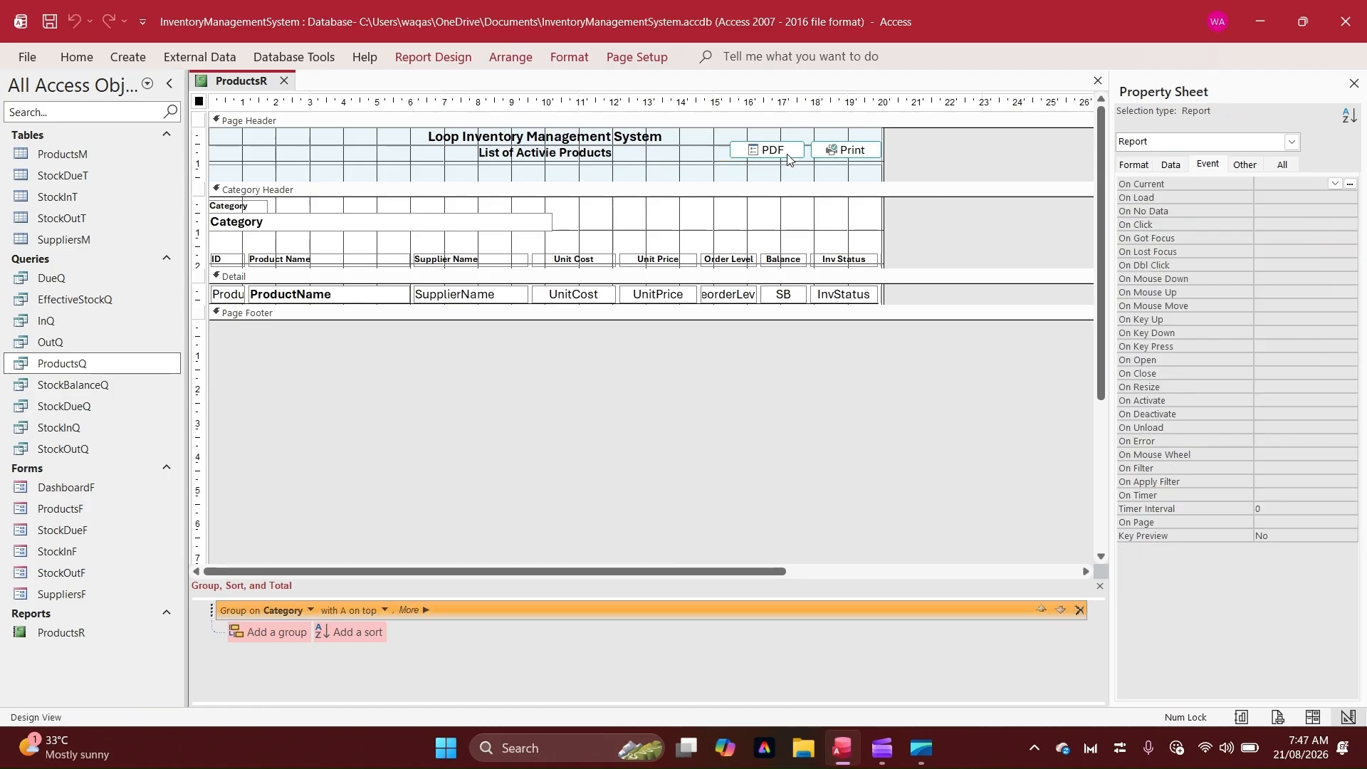
# Create an On Click event procedure for the Print button in the code builder and start a DoCmd.RunCommand statement
pyautogui.click(838, 154)
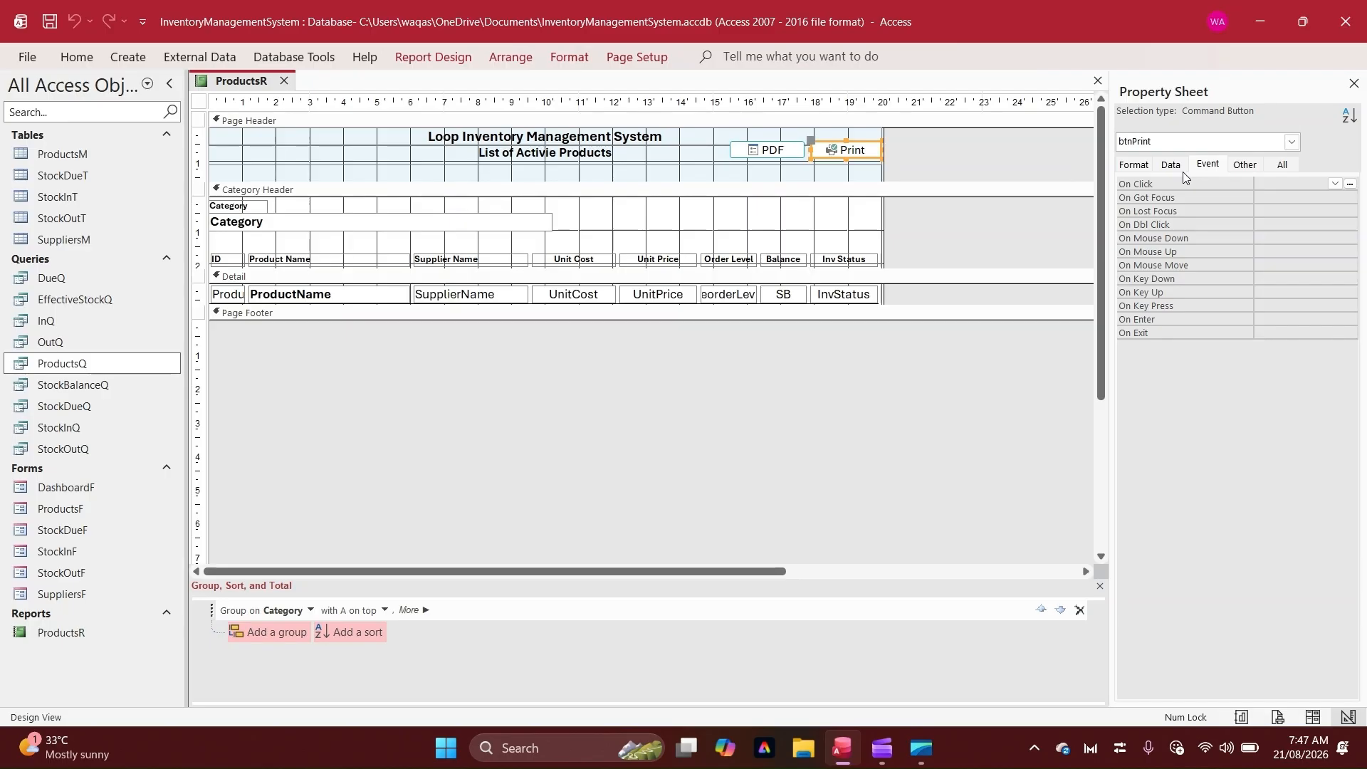
pyautogui.click(1350, 184)
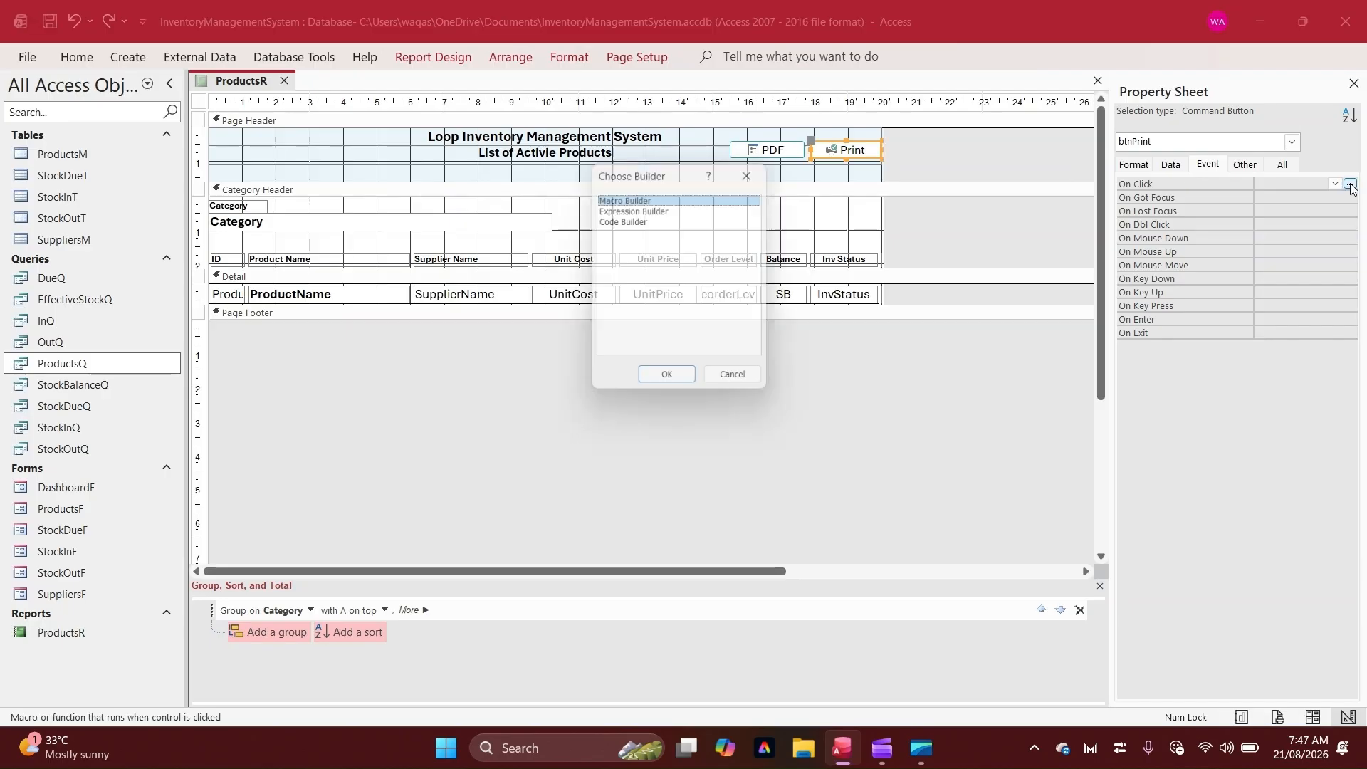
pyautogui.doubleClick(634, 221)
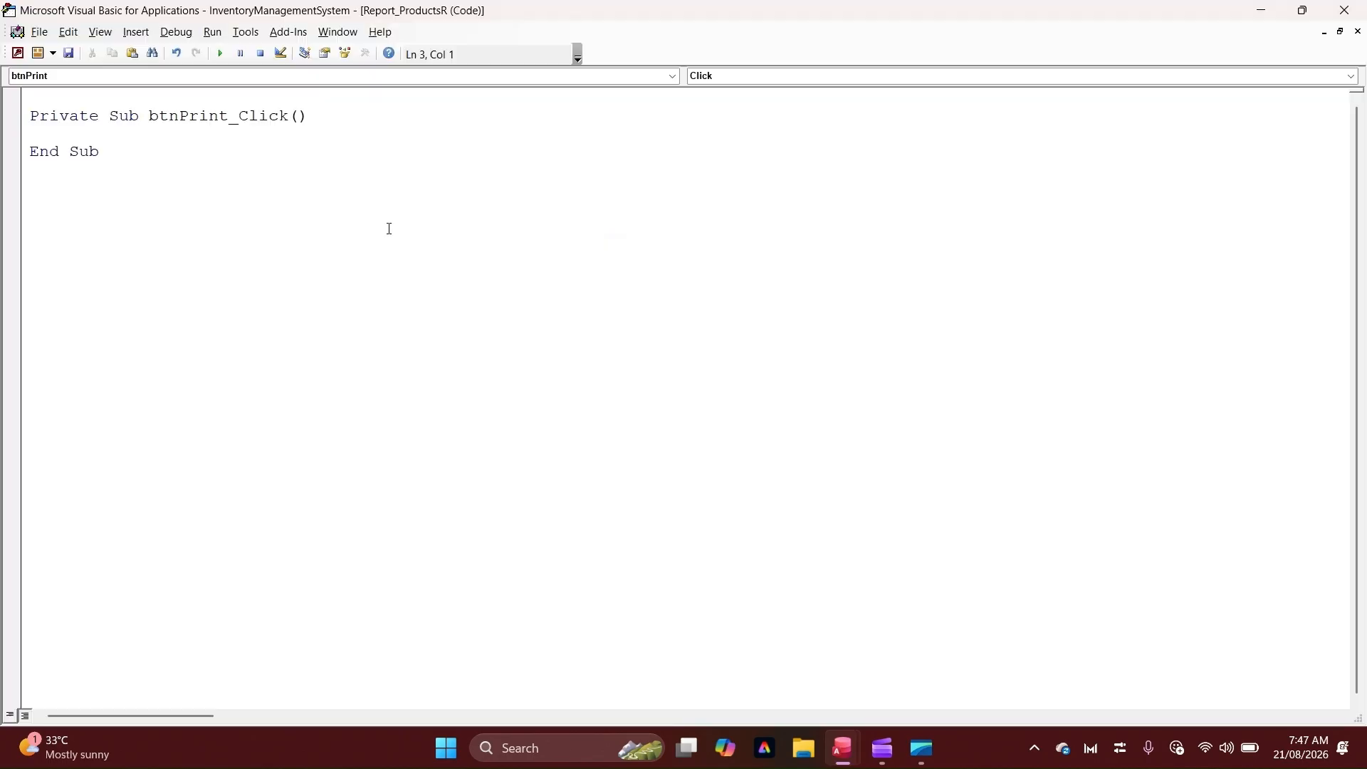
pyautogui.write('\\')
pyautogui.press('BackSpace')
pyautogui.press('Return')
pyautogui.press('Return')
pyautogui.press('Return')
pyautogui.press('Up')
pyautogui.press('Up')
pyautogui.write('docmd.')
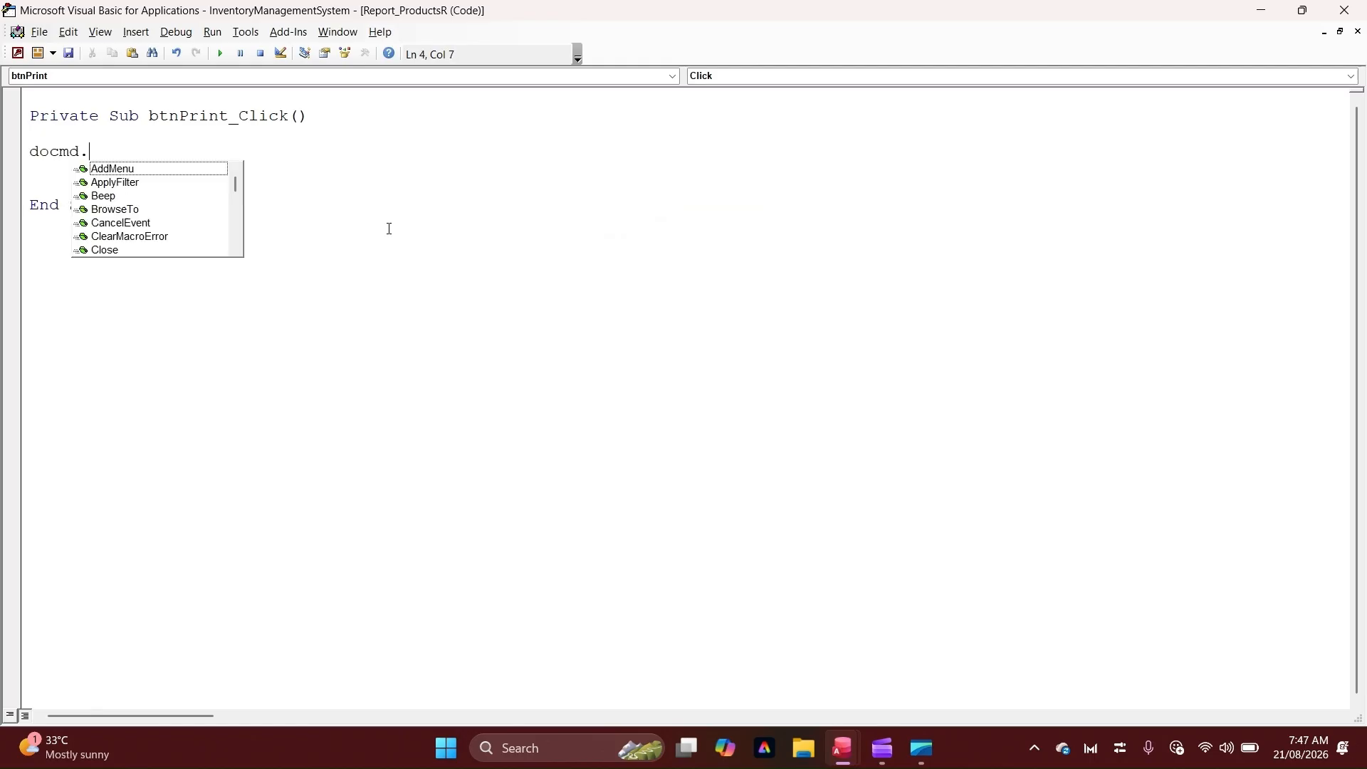
pyautogui.write('runCommand')
pyautogui.press('Tab')
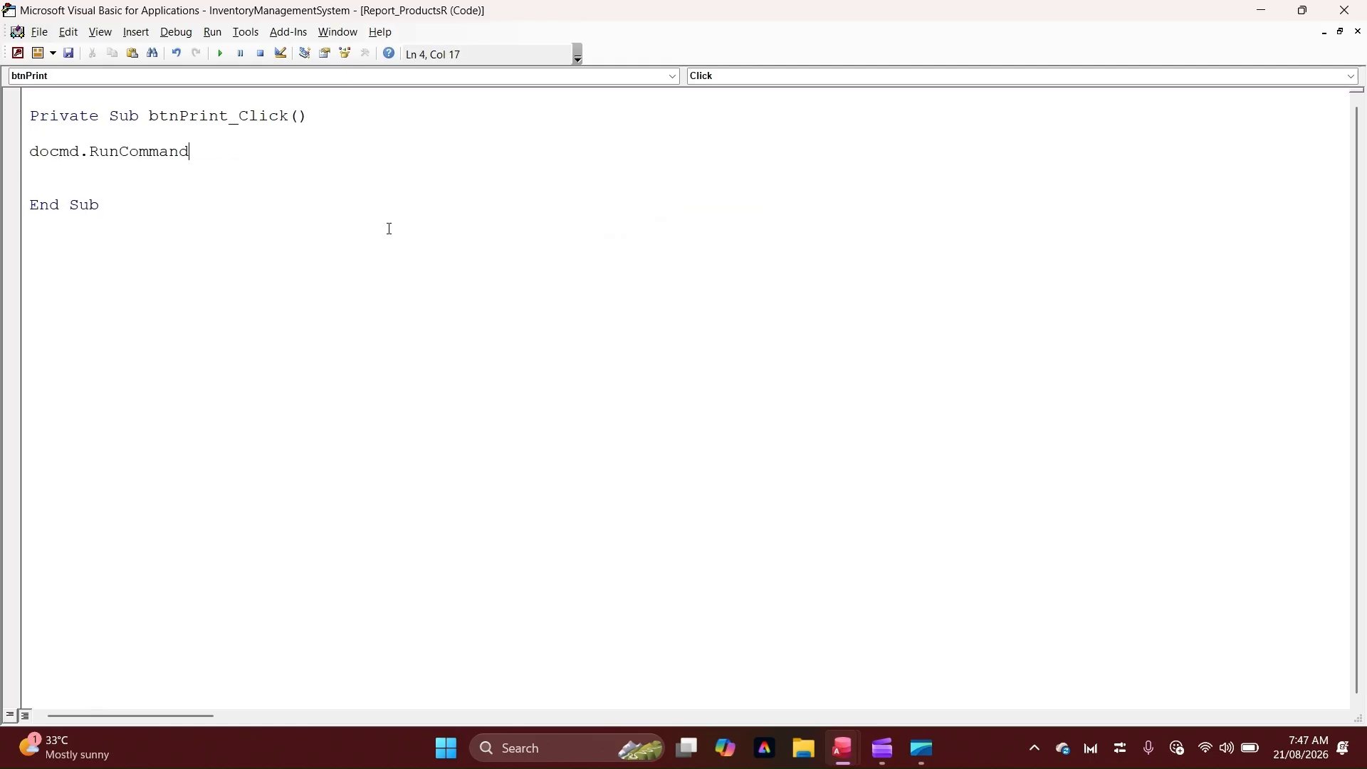
# Complete the statement with the acCmdPrint command so it reads DoCmd.RunCommand acCmdPrint
pyautogui.write('accmdpr')
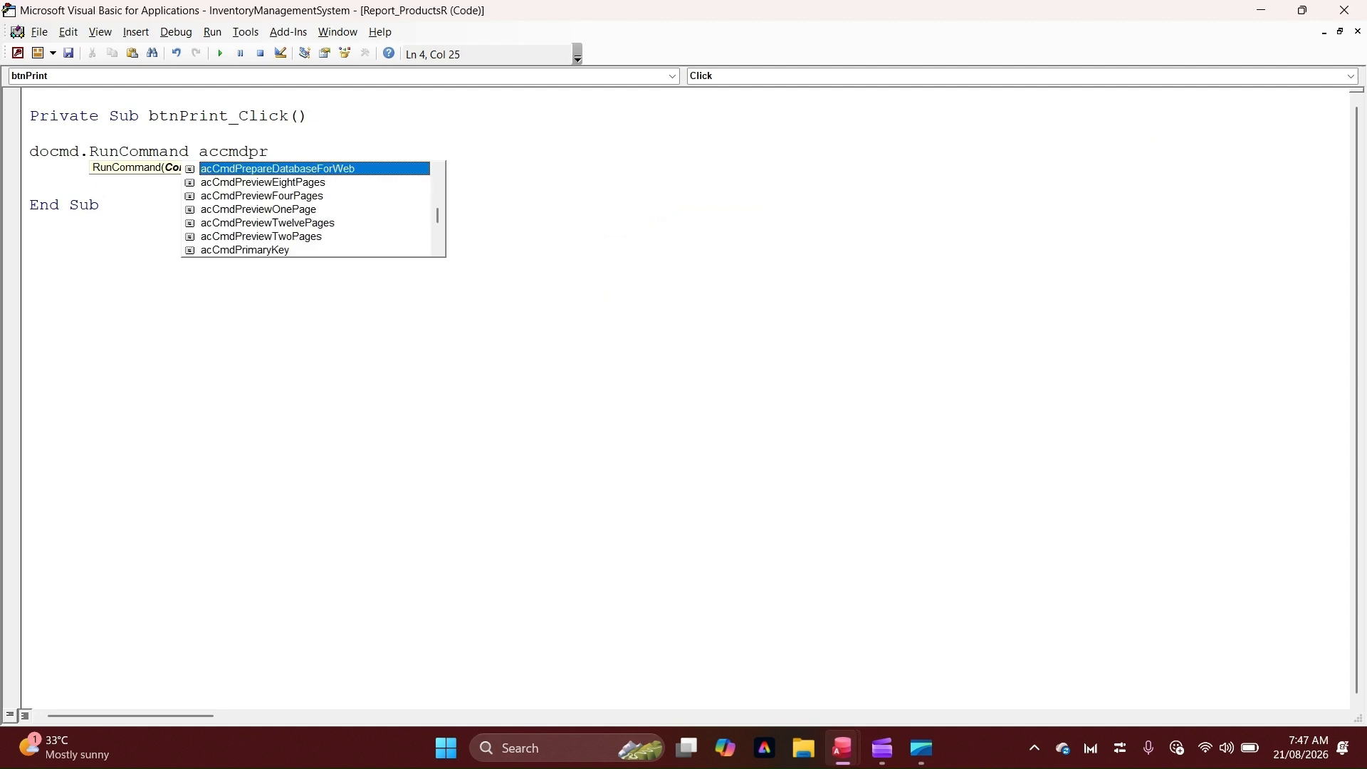
pyautogui.write('i')
pyautogui.press('Tab')
pyautogui.press('BackSpace')
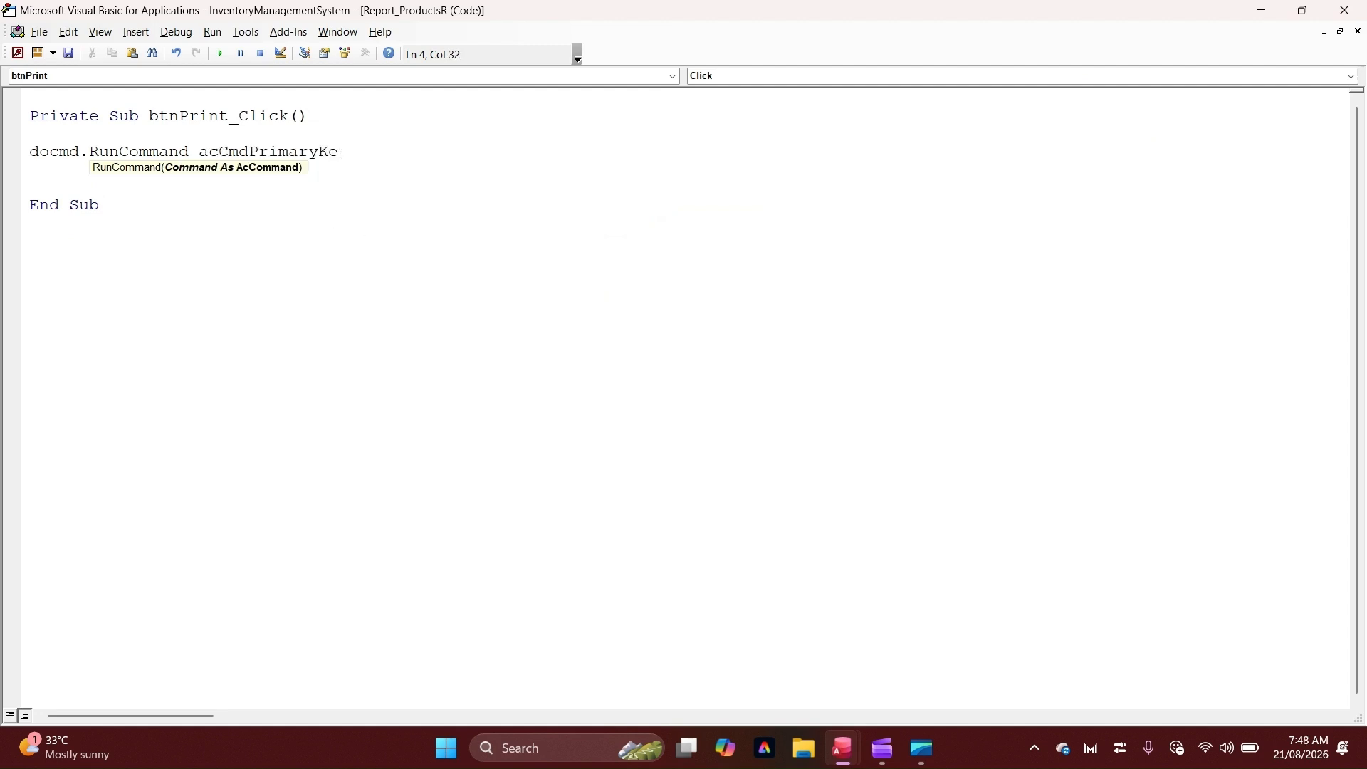
pyautogui.press('BackSpace')
pyautogui.press('BackSpace')
pyautogui.press('BackSpace')
pyautogui.press('BackSpace')
pyautogui.press('BackSpace')
pyautogui.press('BackSpace')
pyautogui.press('BackSpace')
pyautogui.press('BackSpace')
pyautogui.press('BackSpace')
pyautogui.press('BackSpace')
pyautogui.press('BackSpace')
pyautogui.press('BackSpace')
pyautogui.press('BackSpace')
pyautogui.press('BackSpace')
pyautogui.press('BackSpace')
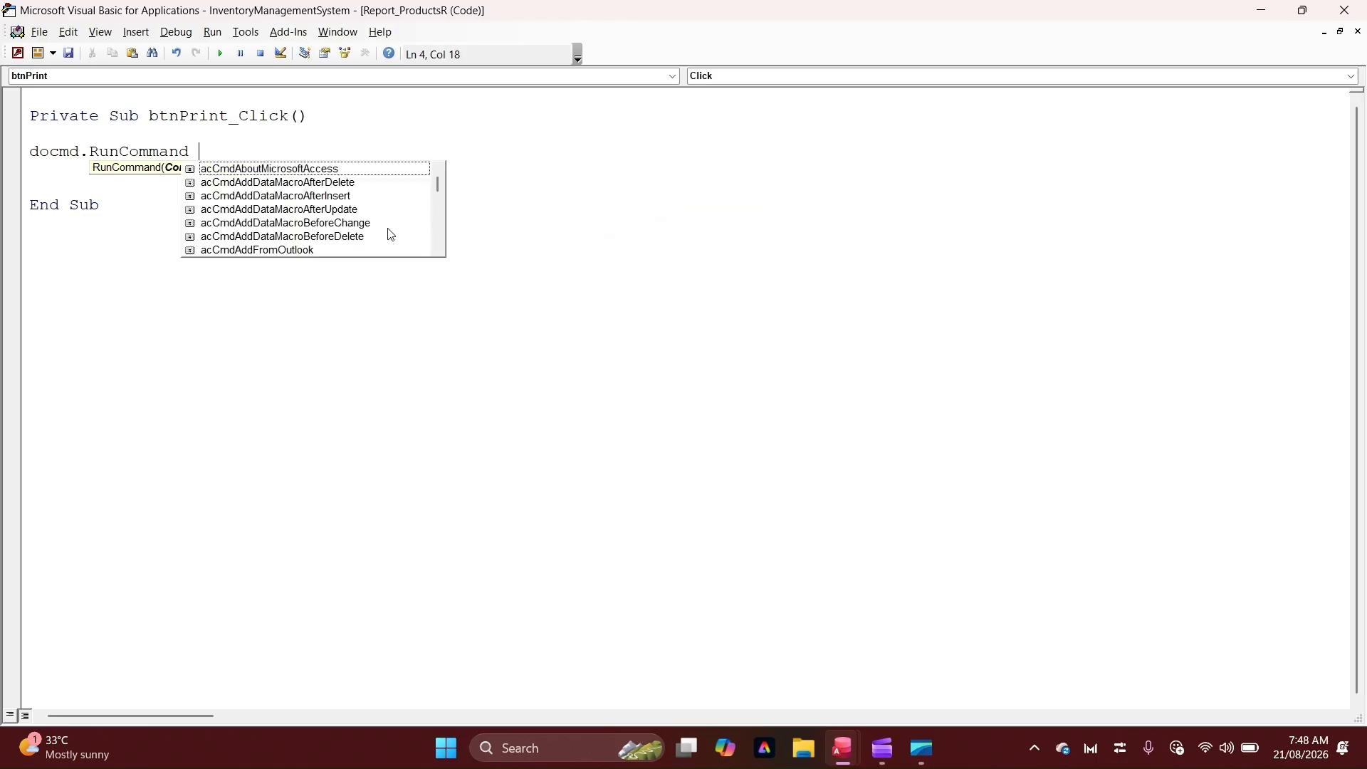
pyautogui.write('a')
pyautogui.write('ccm')
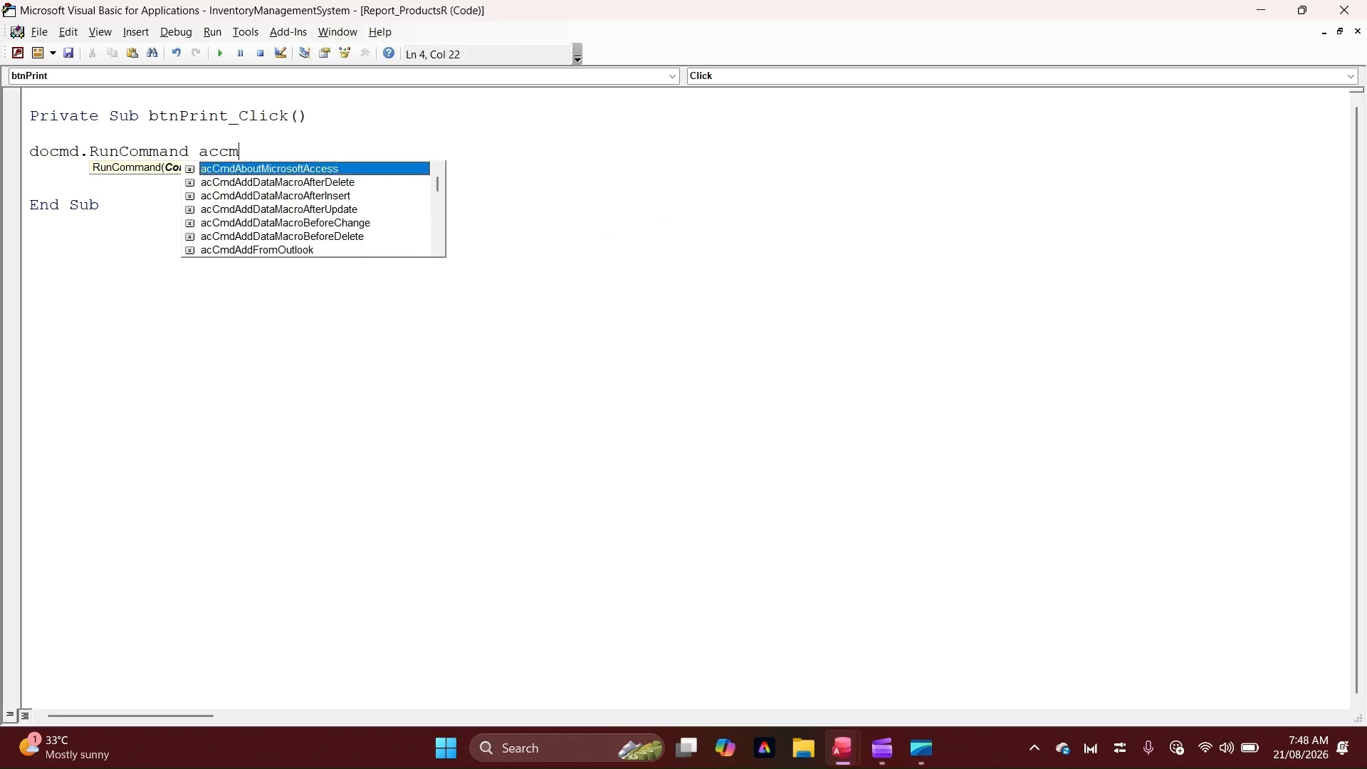
pyautogui.write('dpr')
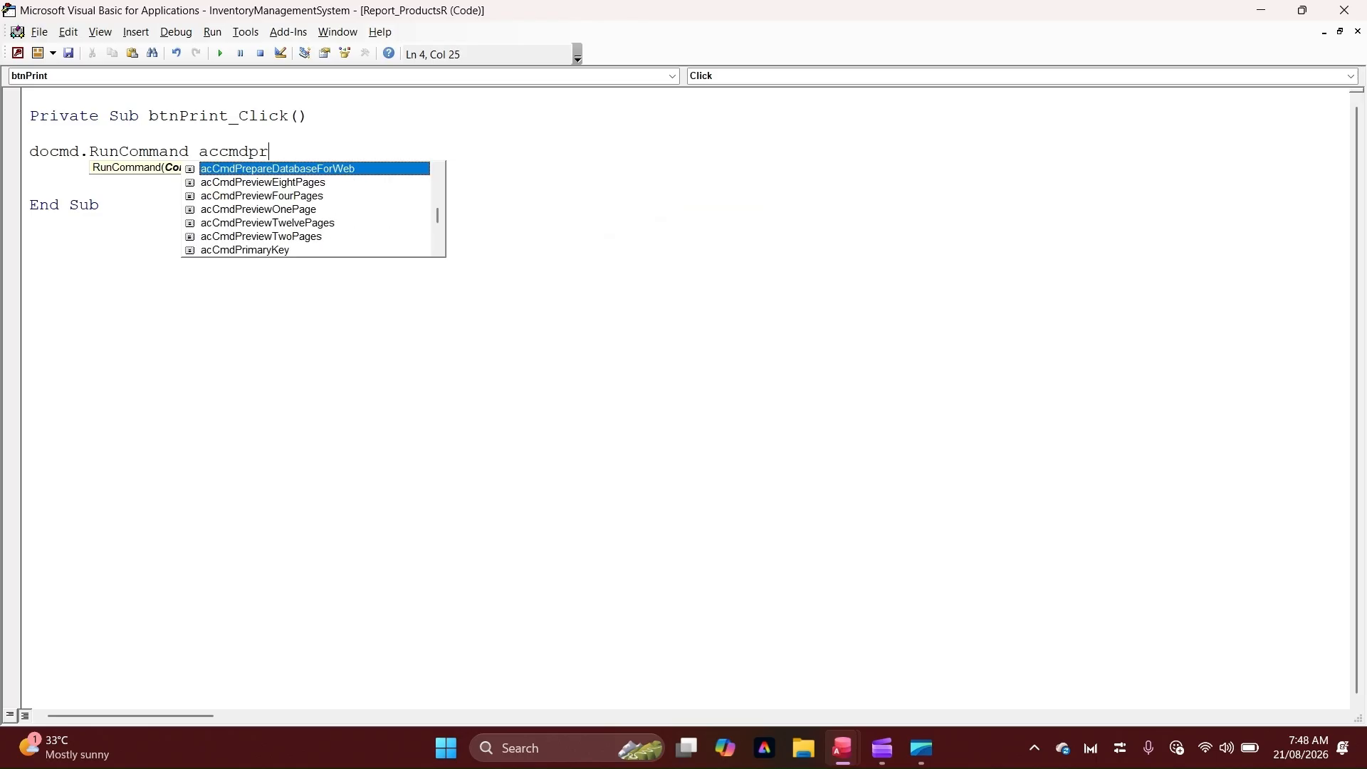
pyautogui.write('in')
pyautogui.press('Return')
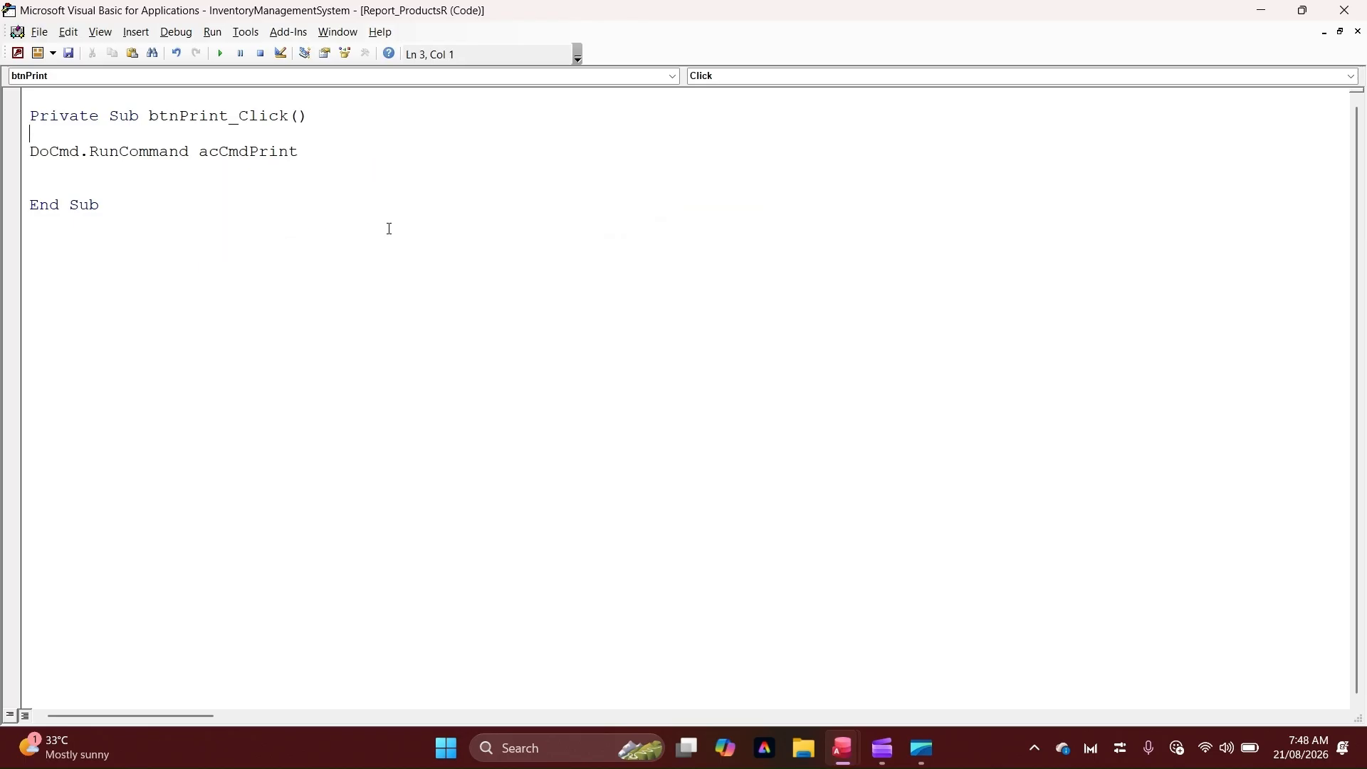
pyautogui.press('Return')
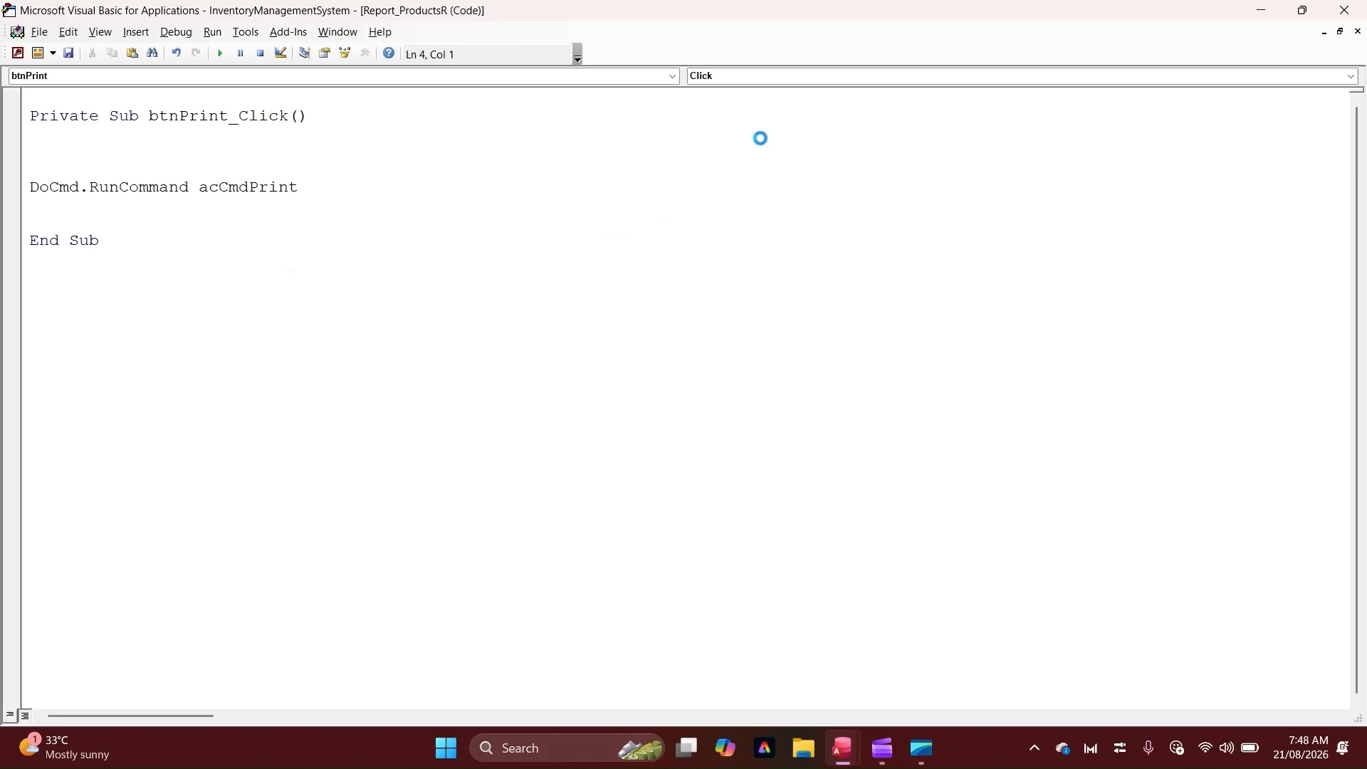
# Test the Print button in Report View, cancel the Print dialog, and open the debugger on the error
pyautogui.click(1342, 10)
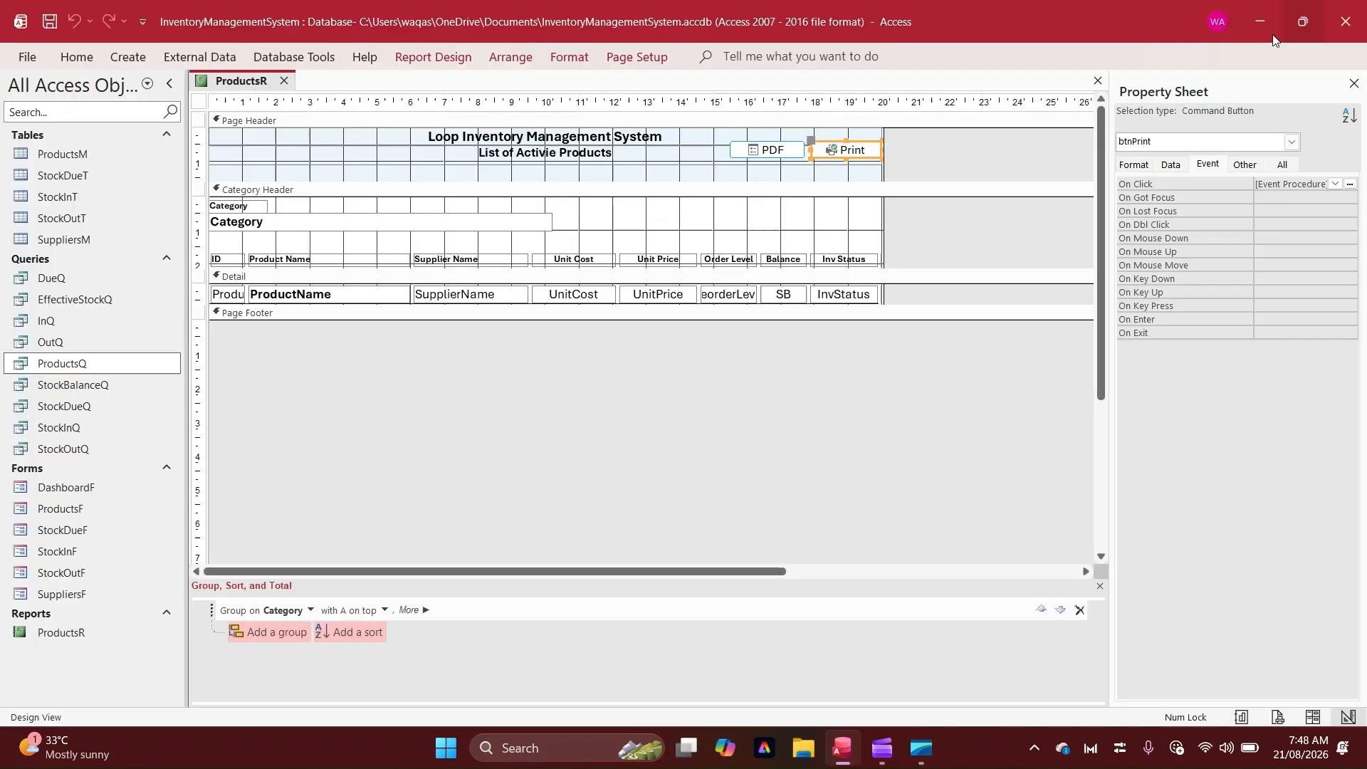
pyautogui.rightClick(229, 78)
pyautogui.click(276, 177)
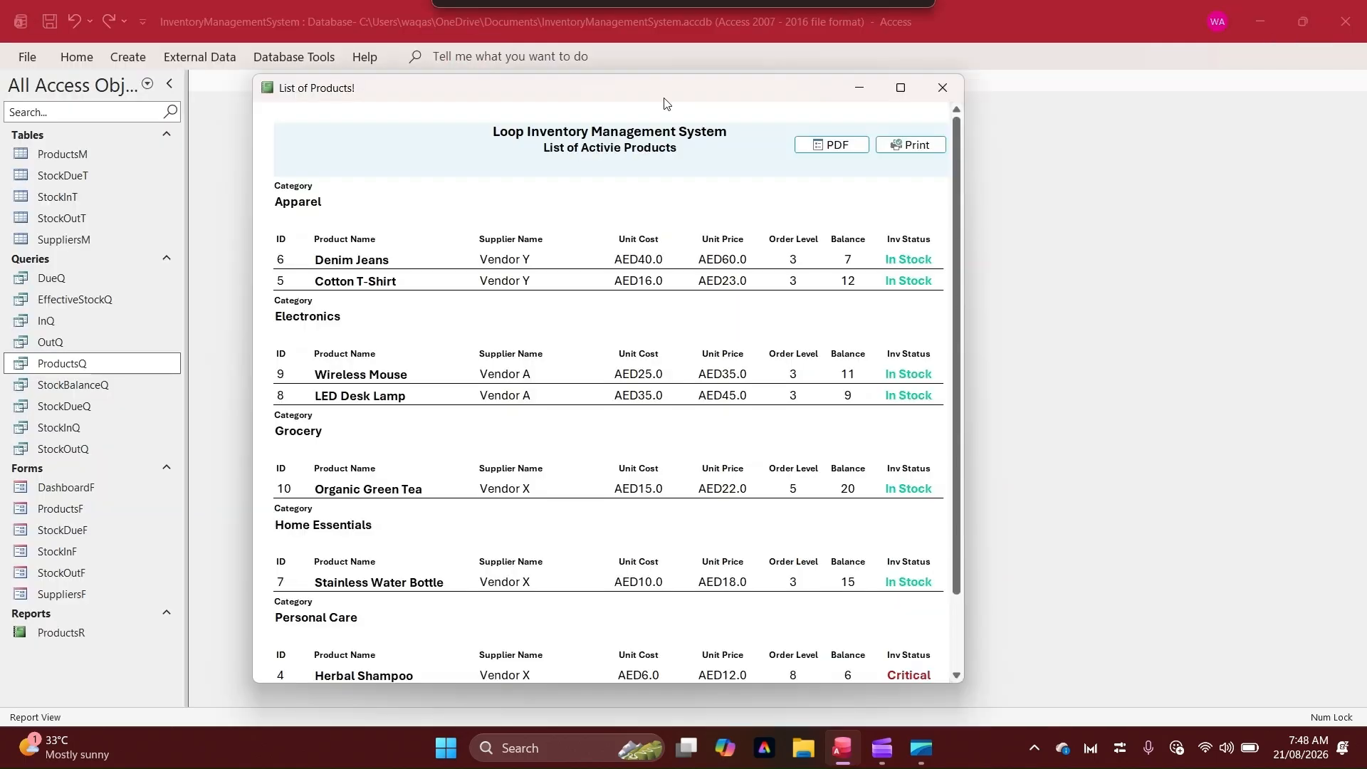
pyautogui.click(900, 141)
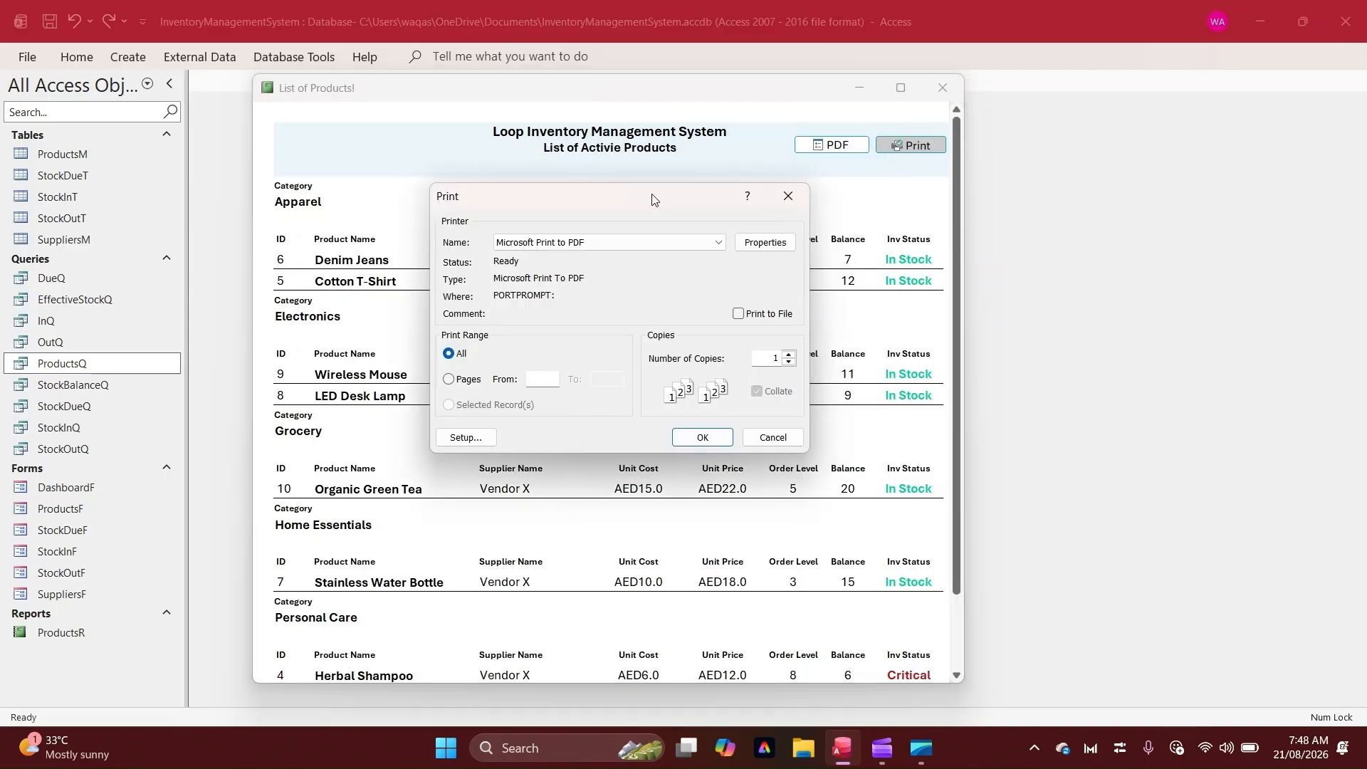
pyautogui.click(788, 197)
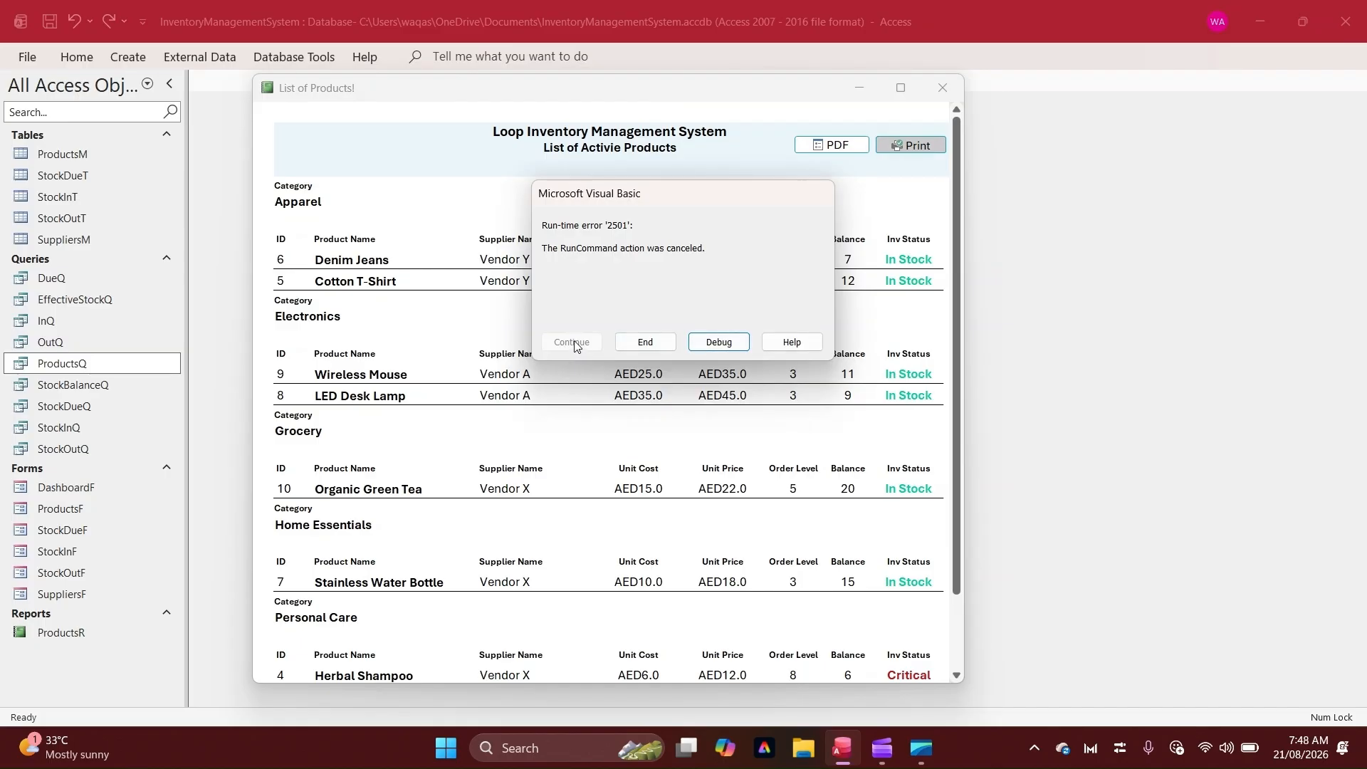
pyautogui.click(718, 342)
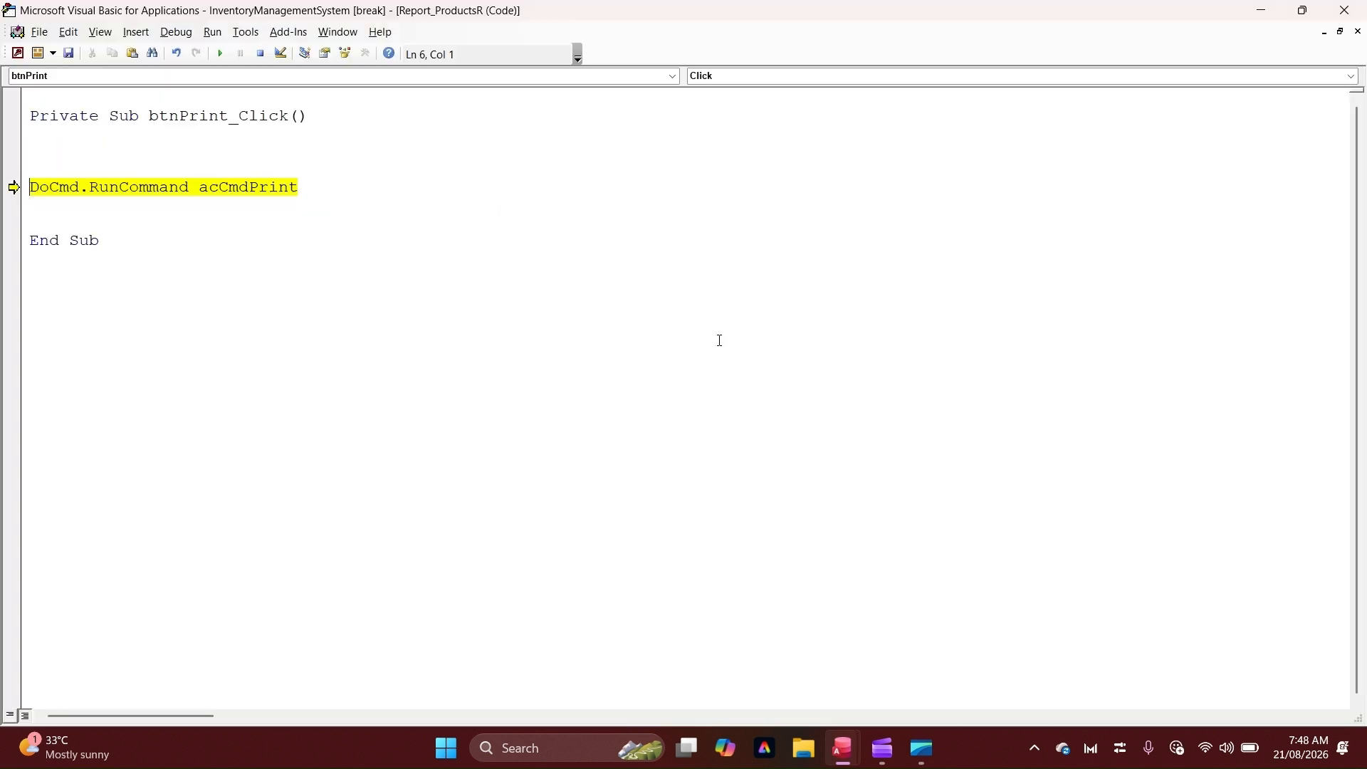
# Stop debugging and add On Error Resume Next lines before and after the print command
pyautogui.click(260, 55)
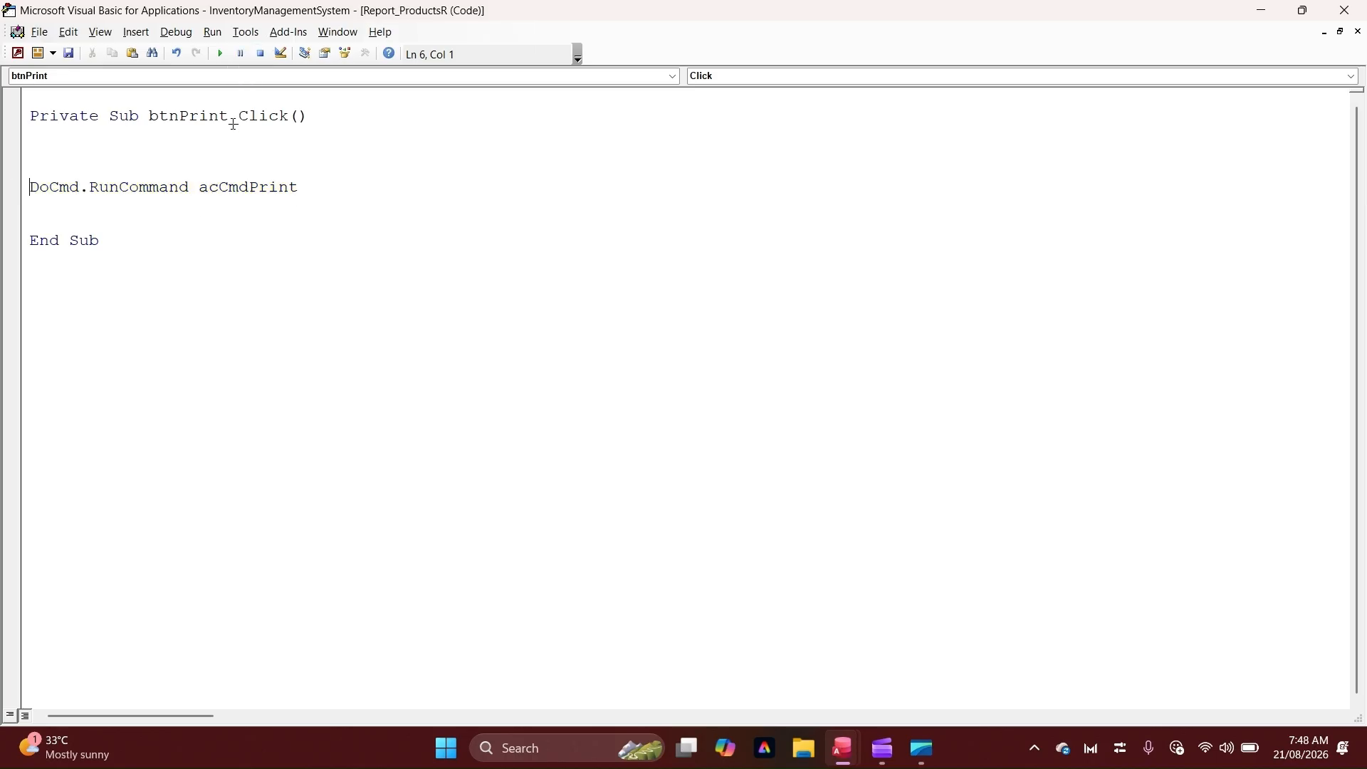
pyautogui.write('on error resume next')
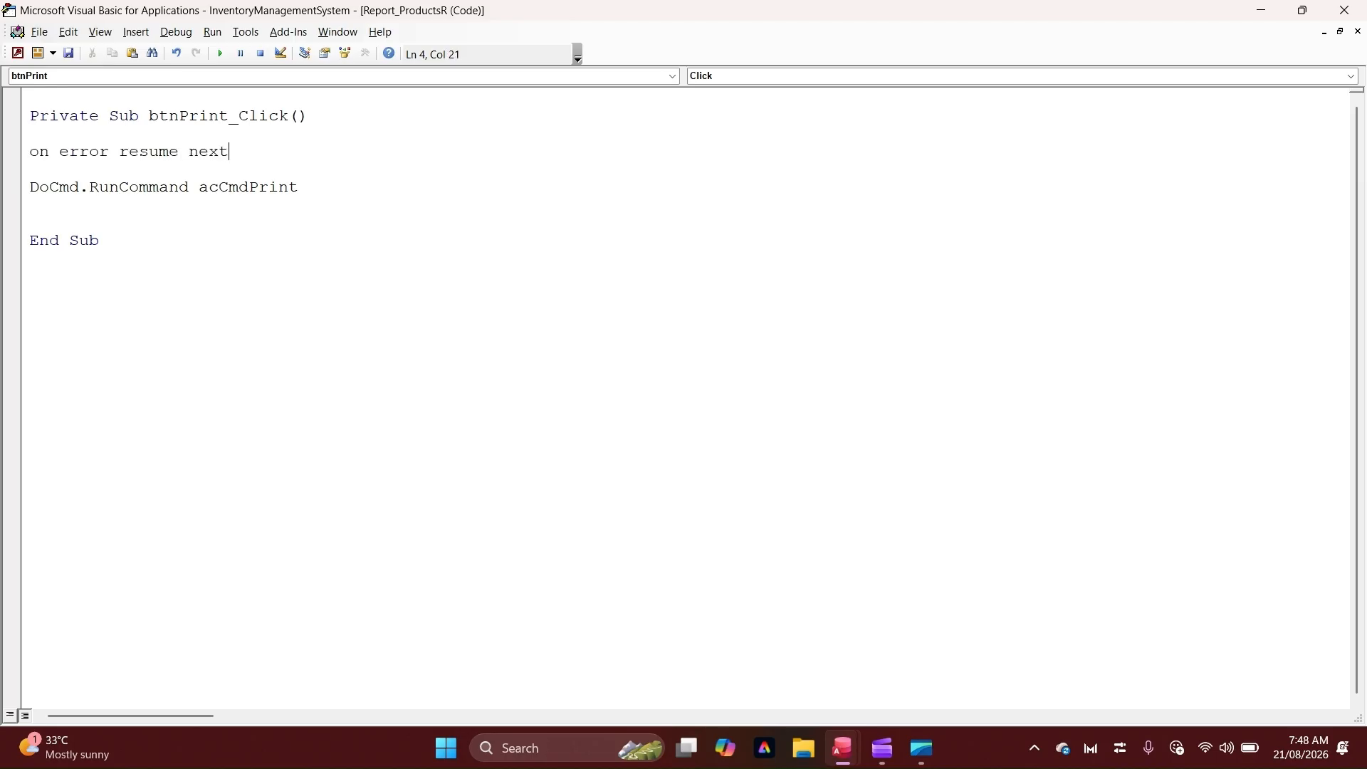
pyautogui.press('Return')
pyautogui.moveTo(235, 153); pyautogui.dragTo(30, 153)
pyautogui.hotkey('ctrl', 'c')
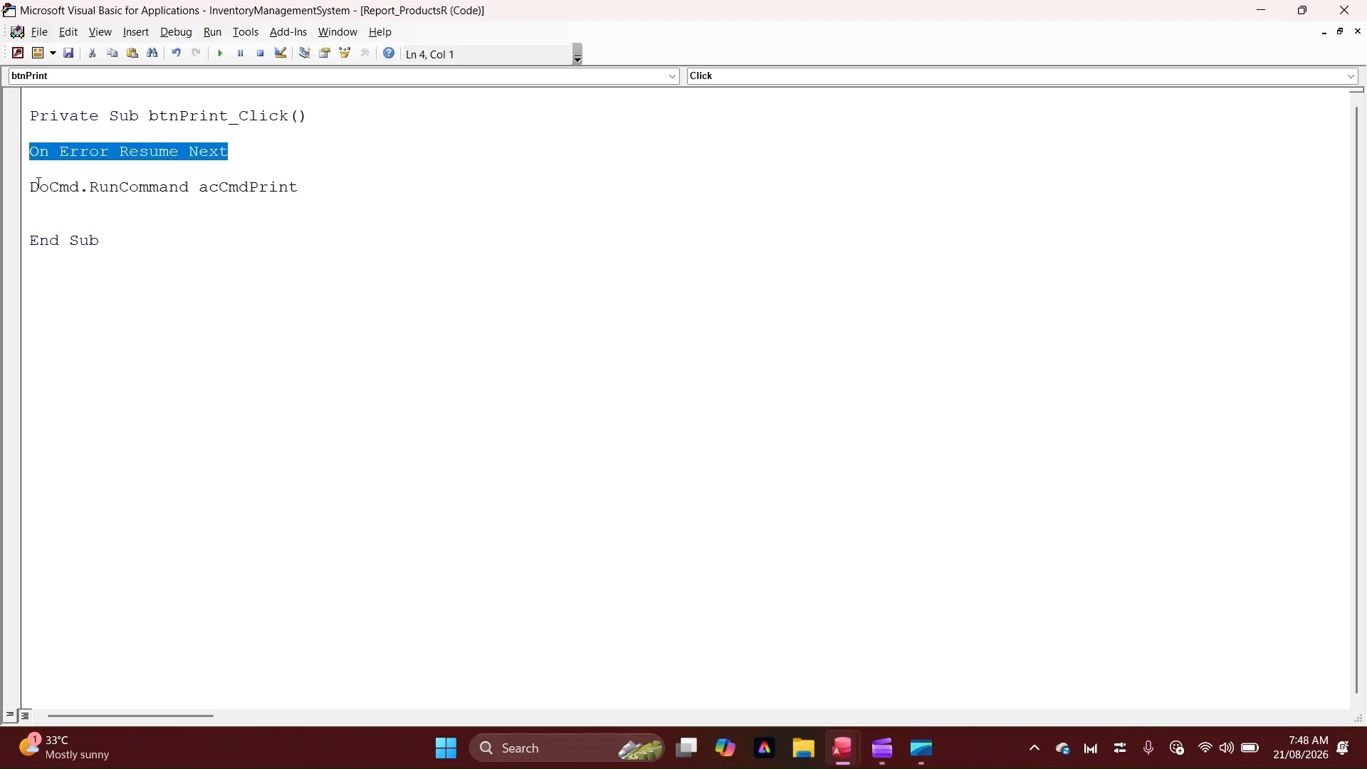
pyautogui.click(55, 215)
pyautogui.hotkey('ctrl', 'v')
pyautogui.press('Return')
pyautogui.press('Return')
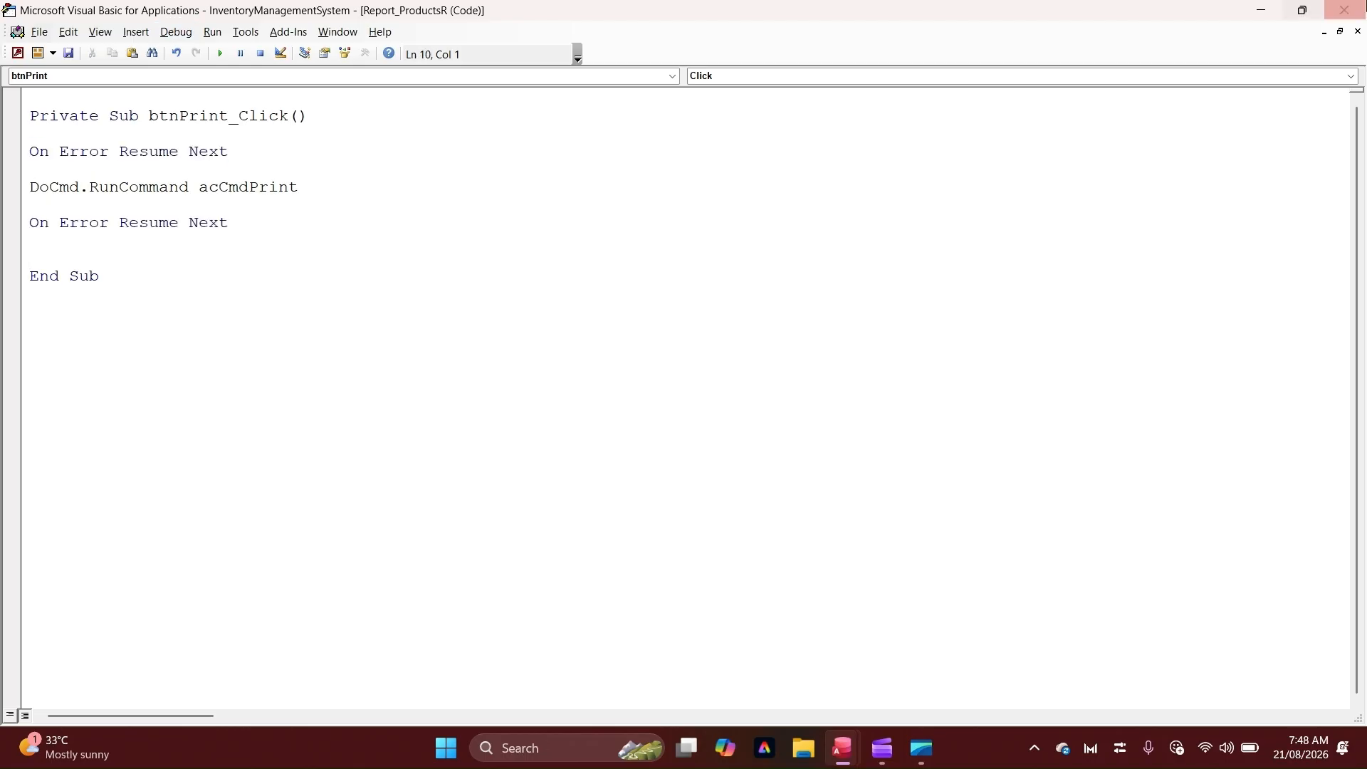
# Test the Print button in Report View again and cancel the Print dialog
pyautogui.click(1343, 10)
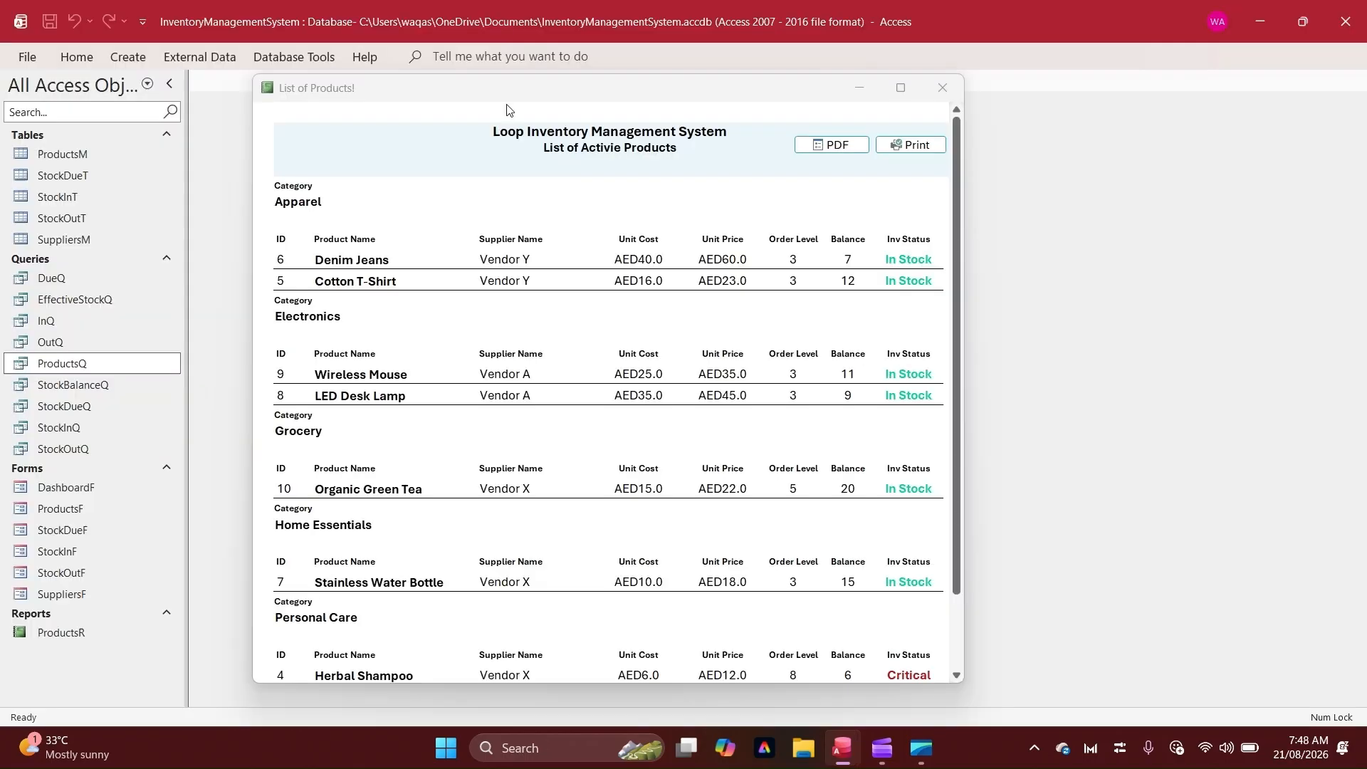
pyautogui.click(918, 149)
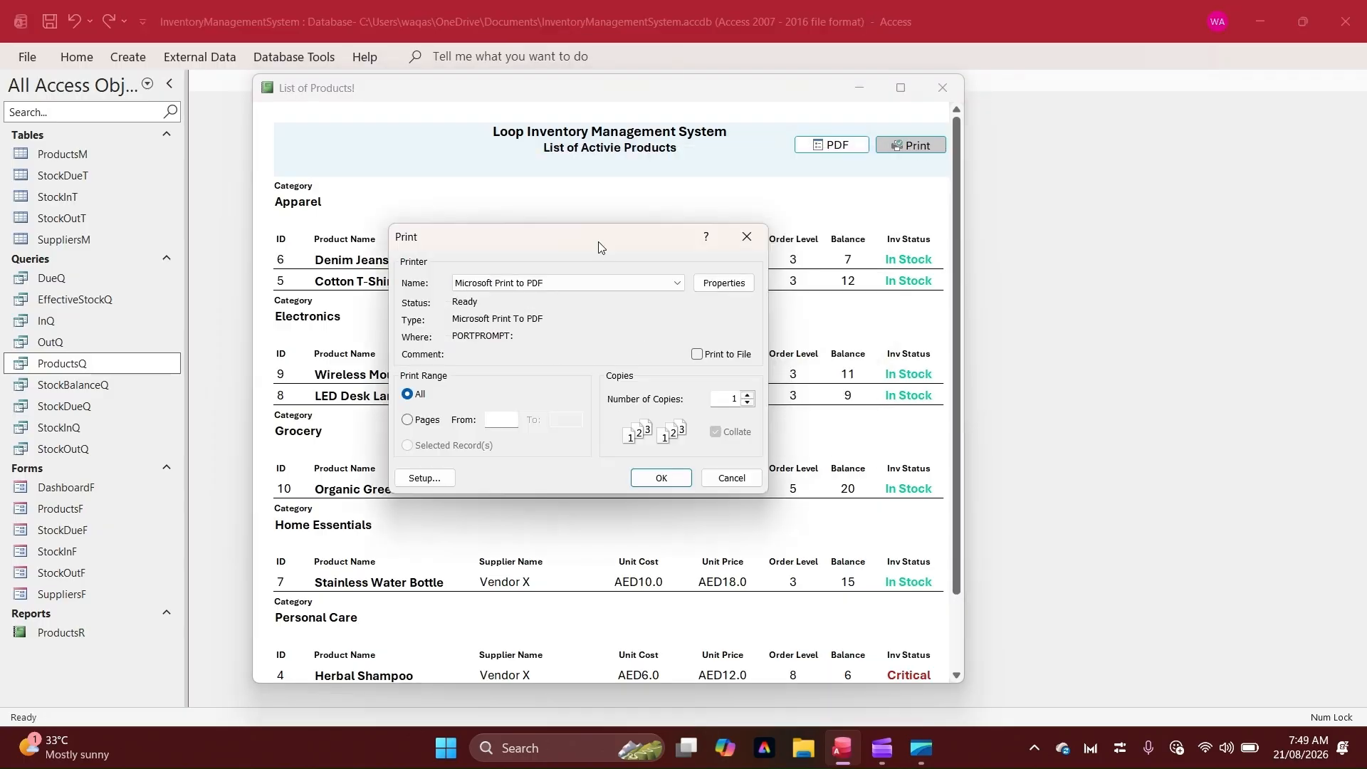
pyautogui.moveTo(598, 247); pyautogui.dragTo(619, 237)
pyautogui.click(792, 231)
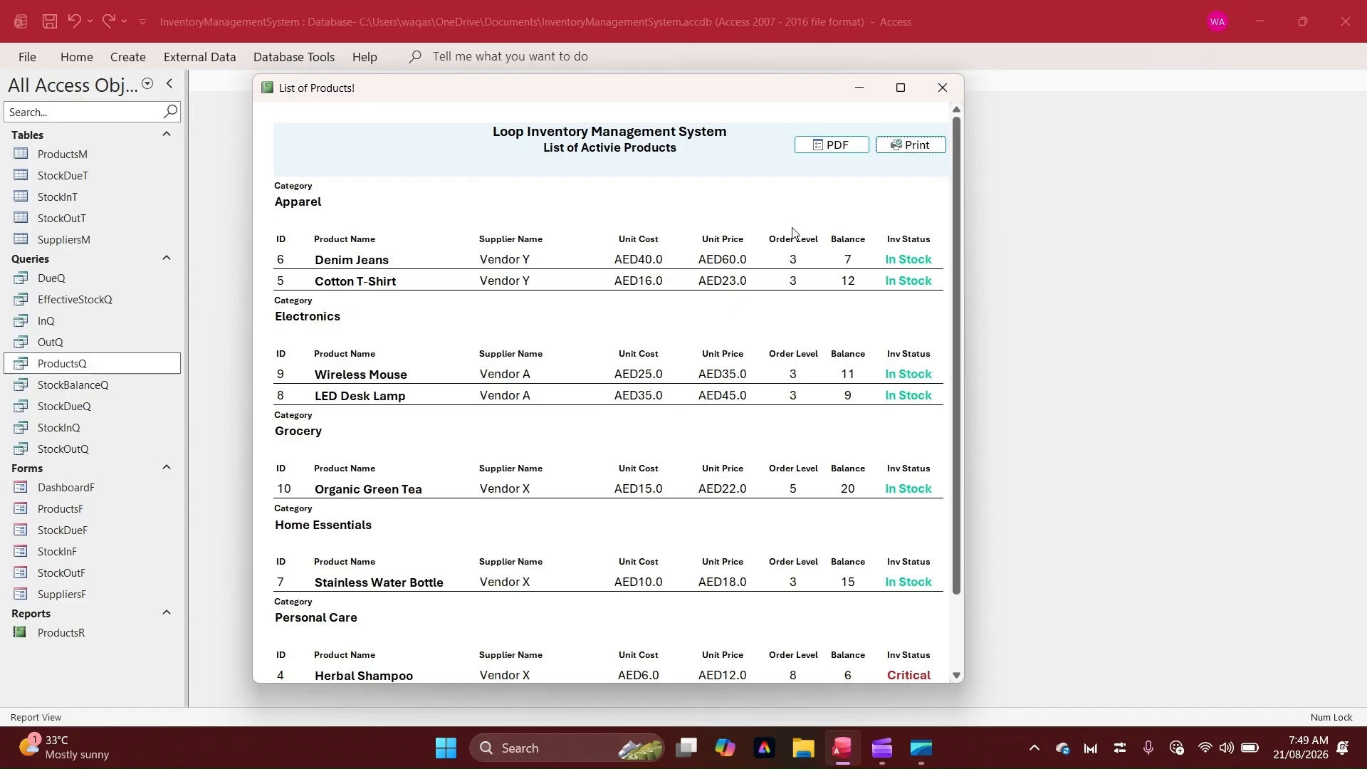
pyautogui.click(656, 190)
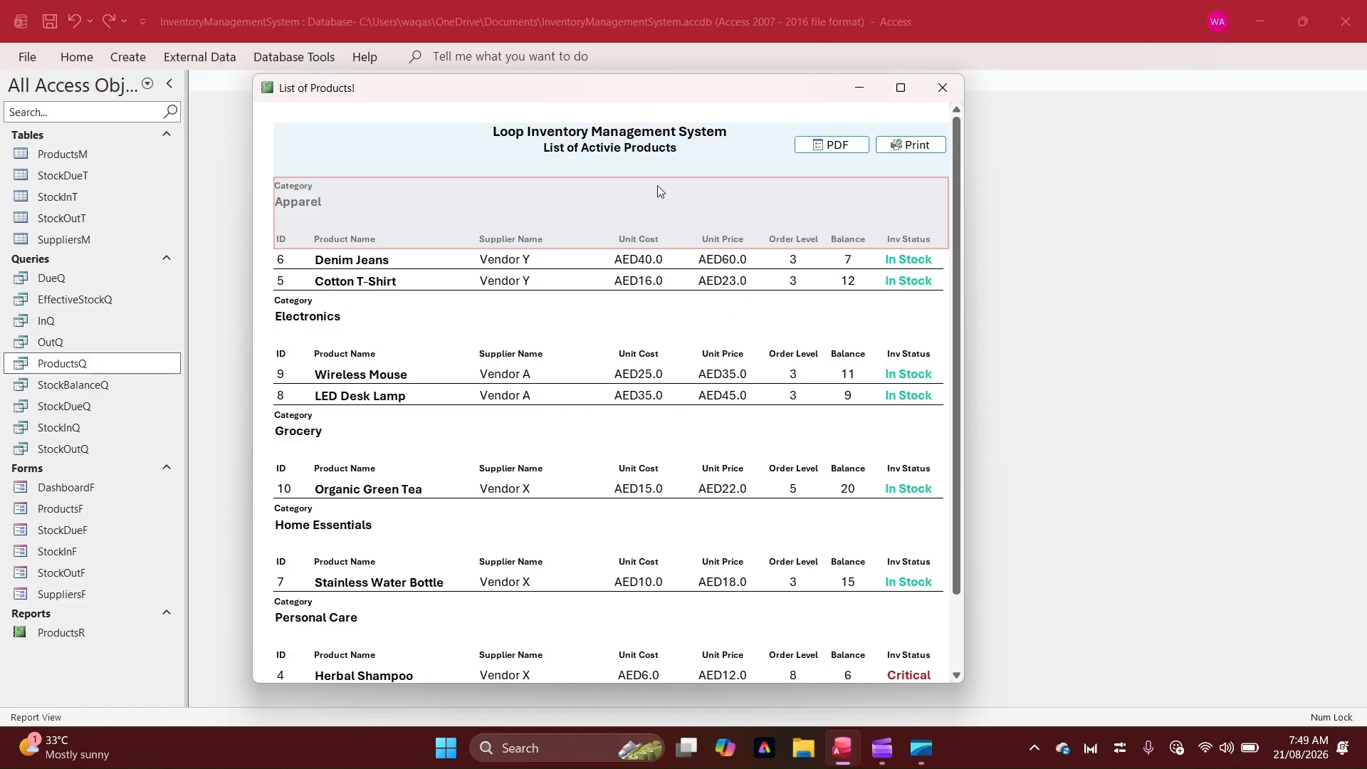
pyautogui.click(545, 277)
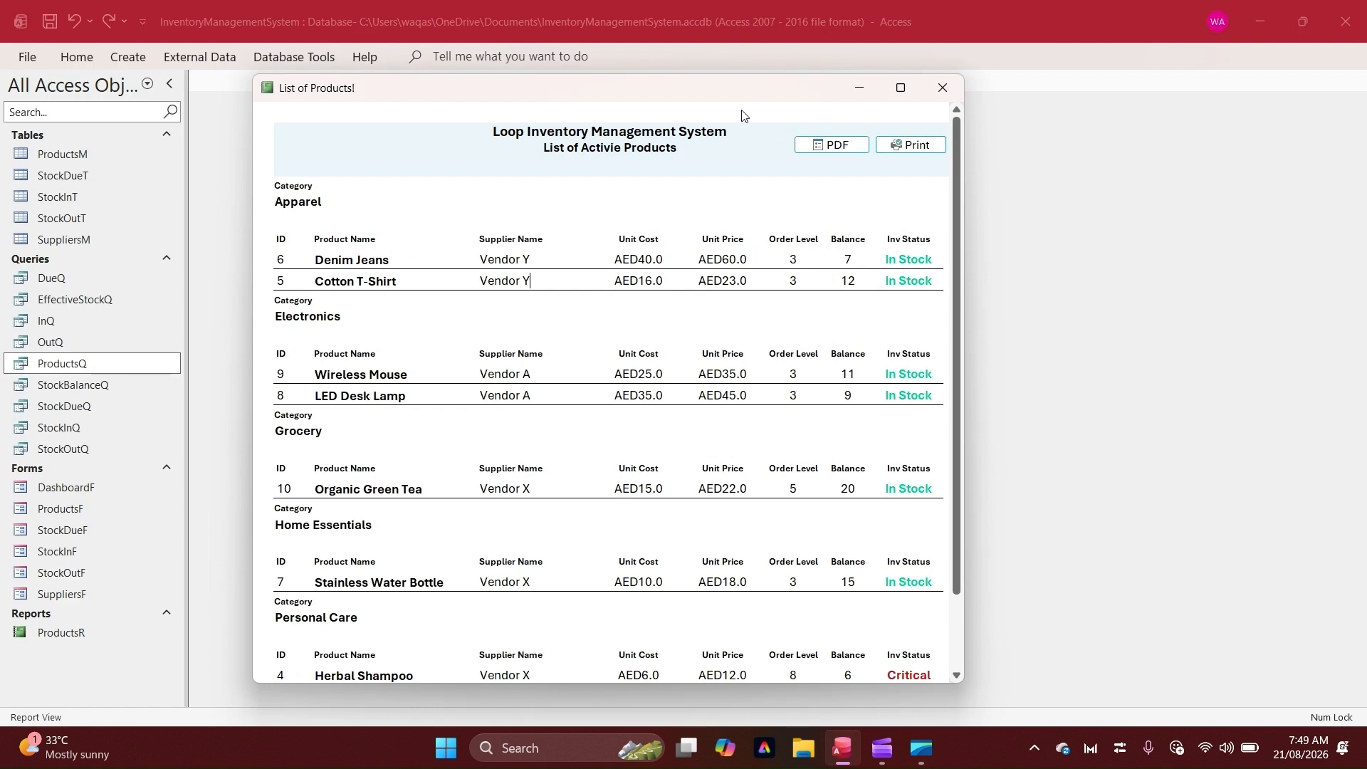
# Return to Design View and nudge the page header's title, subtitle and buttons down slightly
pyautogui.rightClick(610, 110)
pyautogui.click(706, 161)
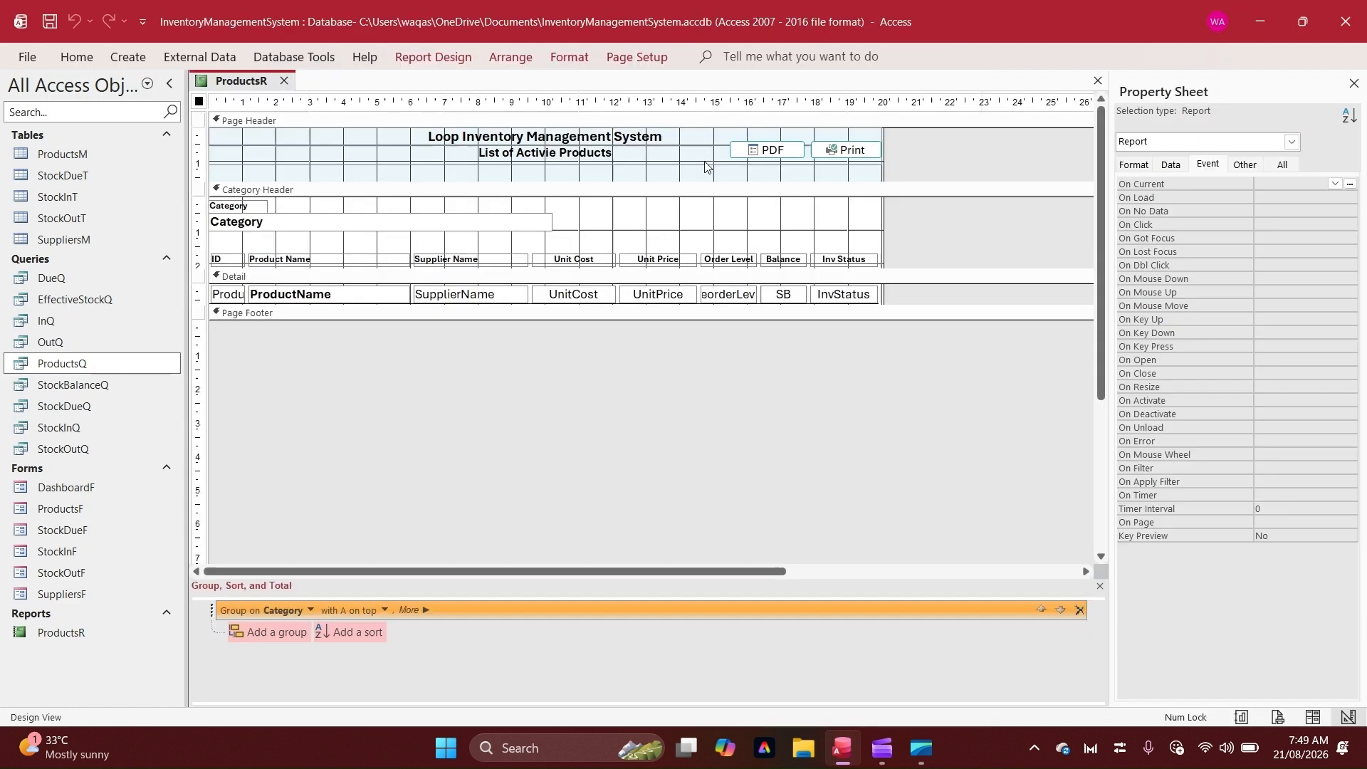
pyautogui.moveTo(899, 169); pyautogui.dragTo(141, 128)
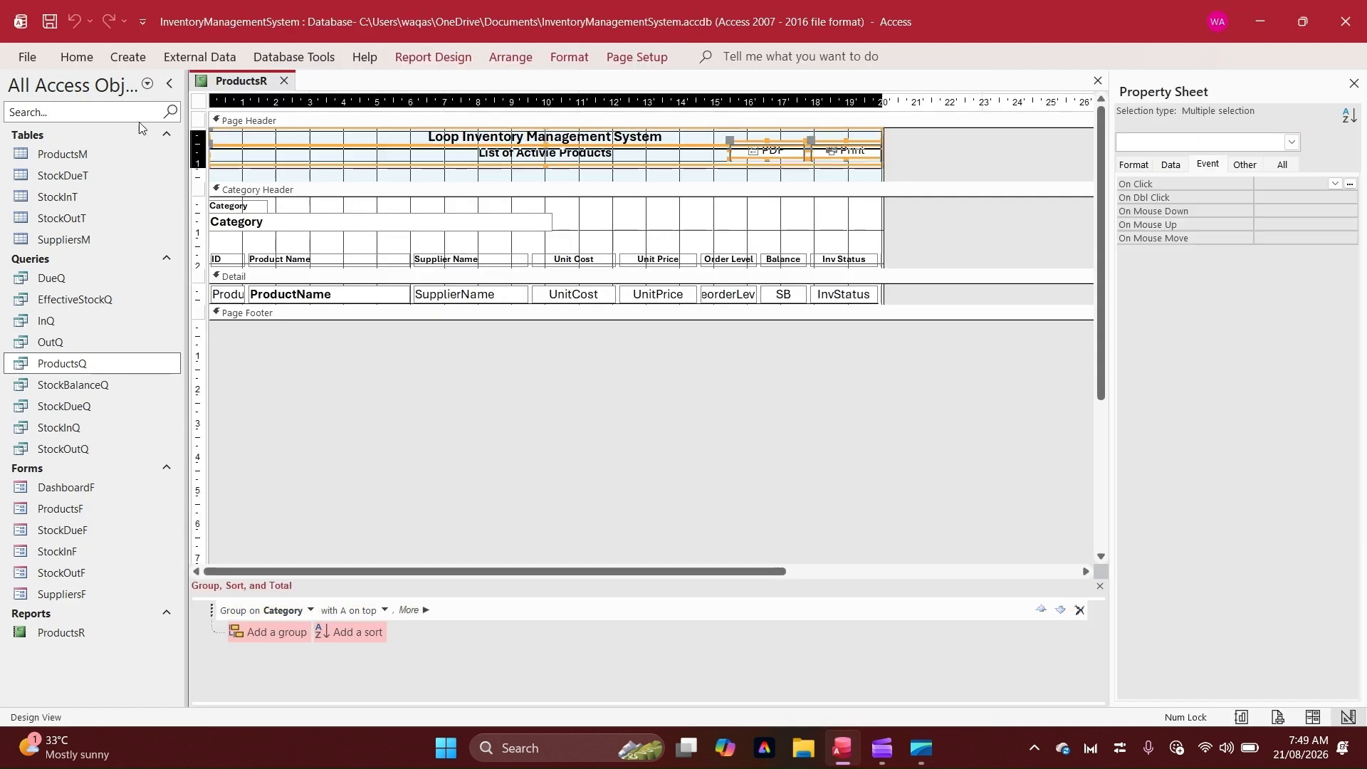
pyautogui.press('Down')
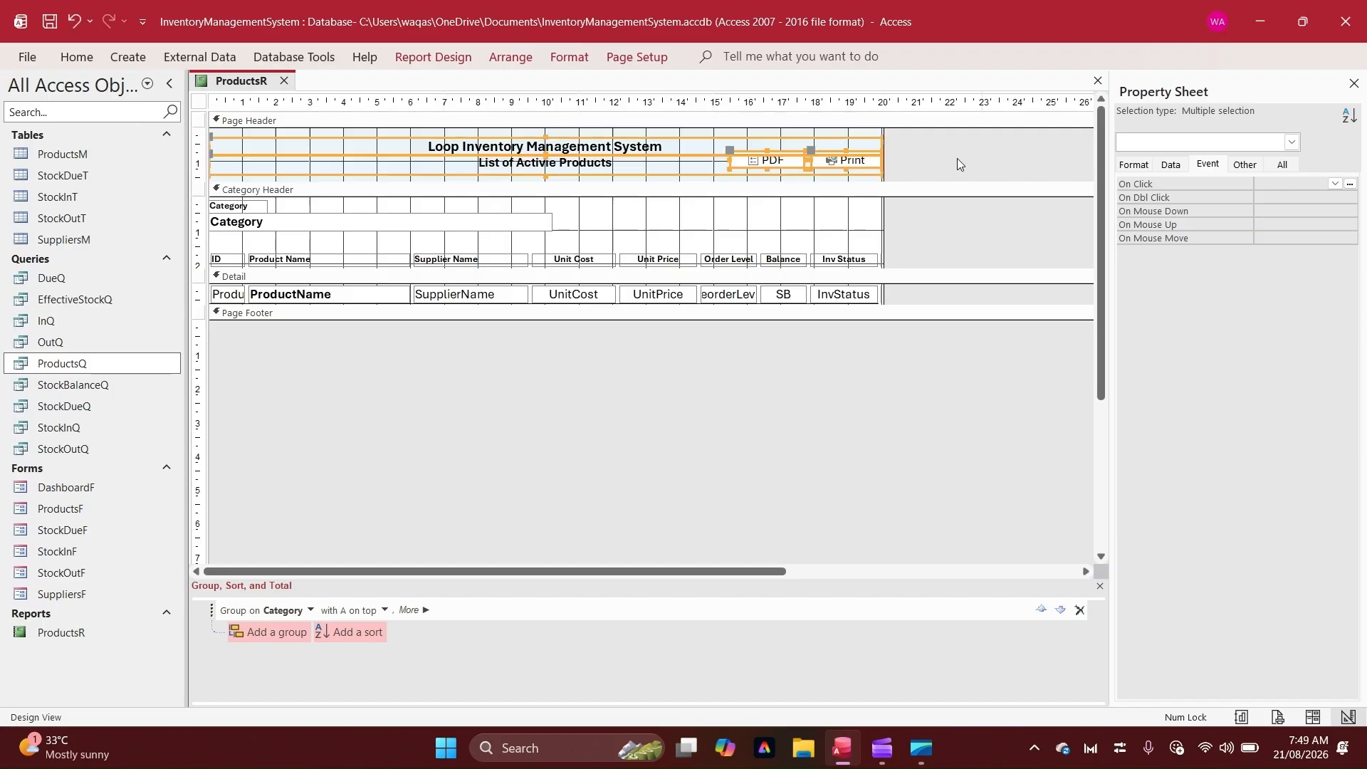
# Create an On Click event procedure for the PDF button in the code builder
pyautogui.click(772, 161)
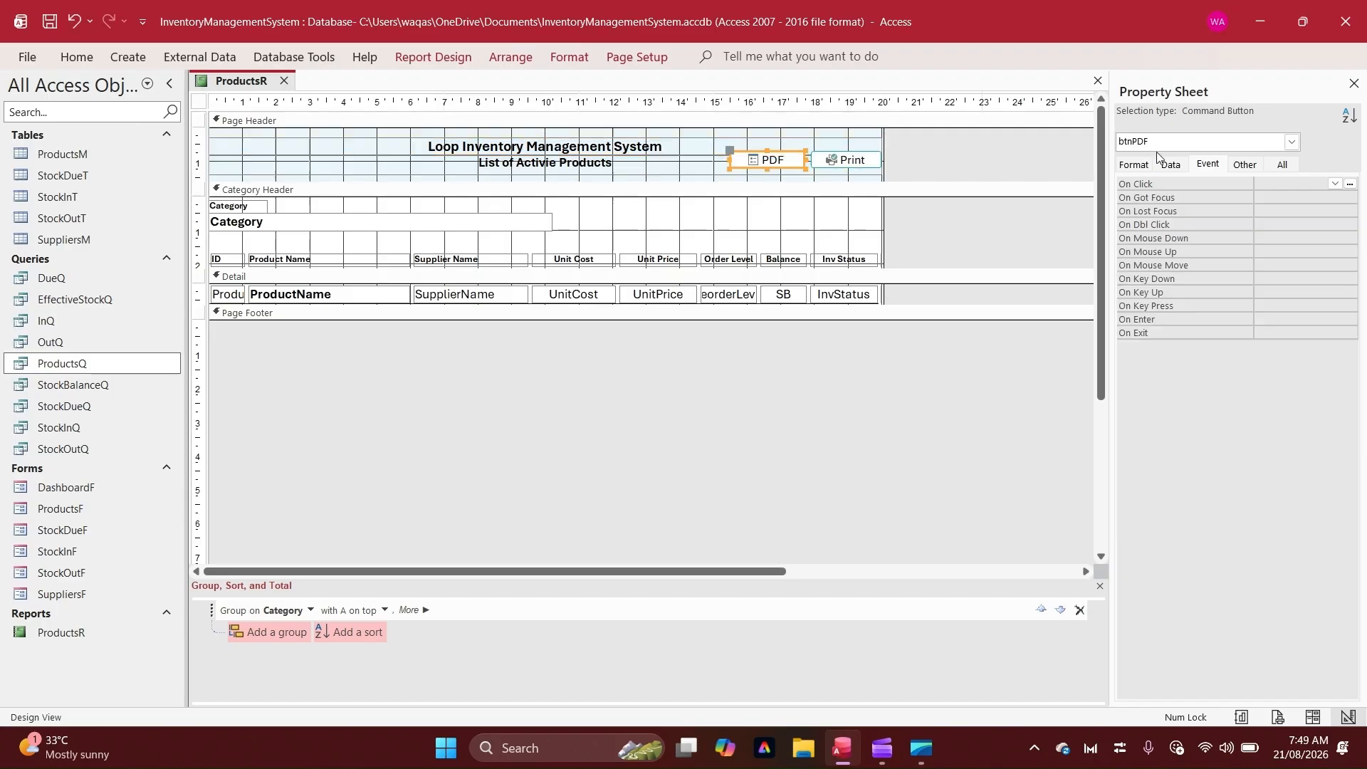
pyautogui.click(1351, 184)
pyautogui.doubleClick(627, 216)
pyautogui.press('Return')
pyautogui.press('Return')
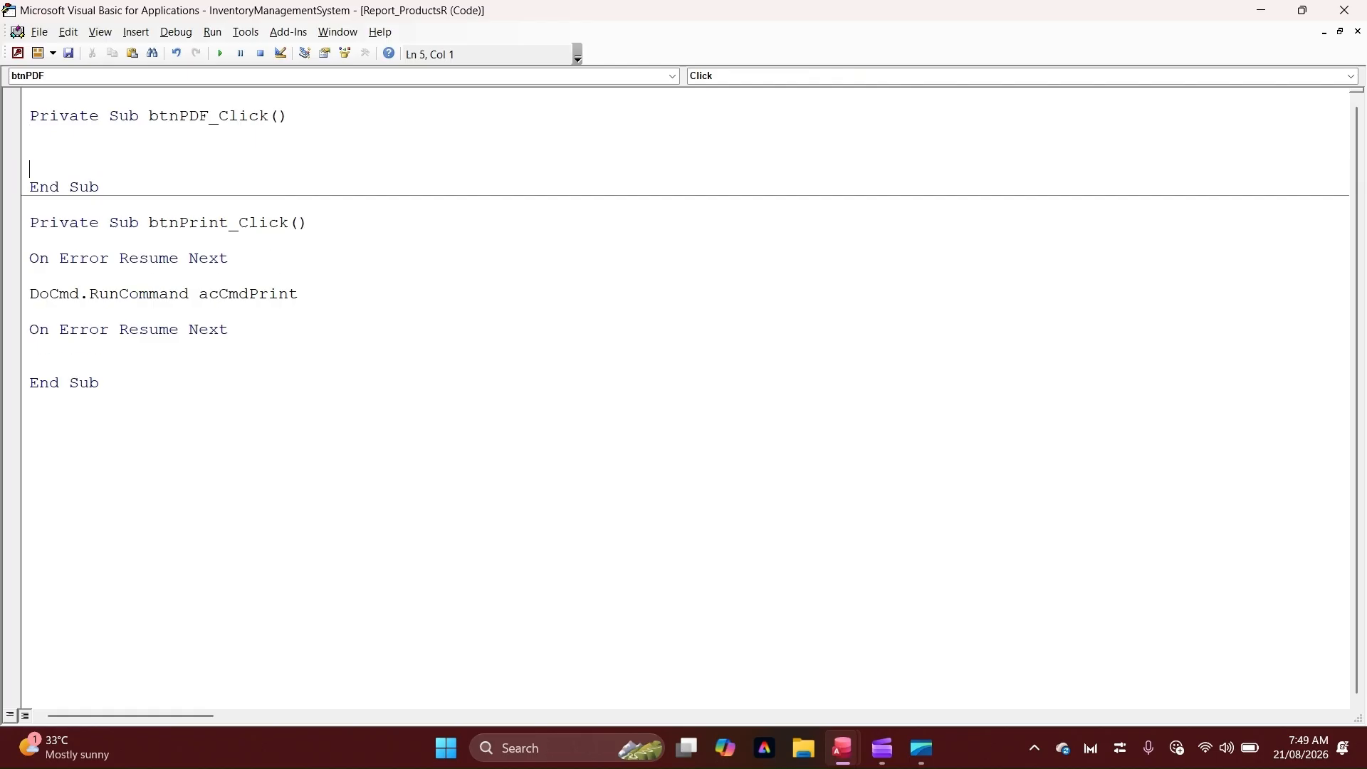
pyautogui.press('Down')
# Copy the Print procedure's three code lines into the PDF button's click procedure
pyautogui.moveTo(228, 257); pyautogui.dragTo(29, 258)
pyautogui.moveTo(290, 327); pyautogui.dragTo(10, 259)
pyautogui.hotkey('ctrl', 'c')
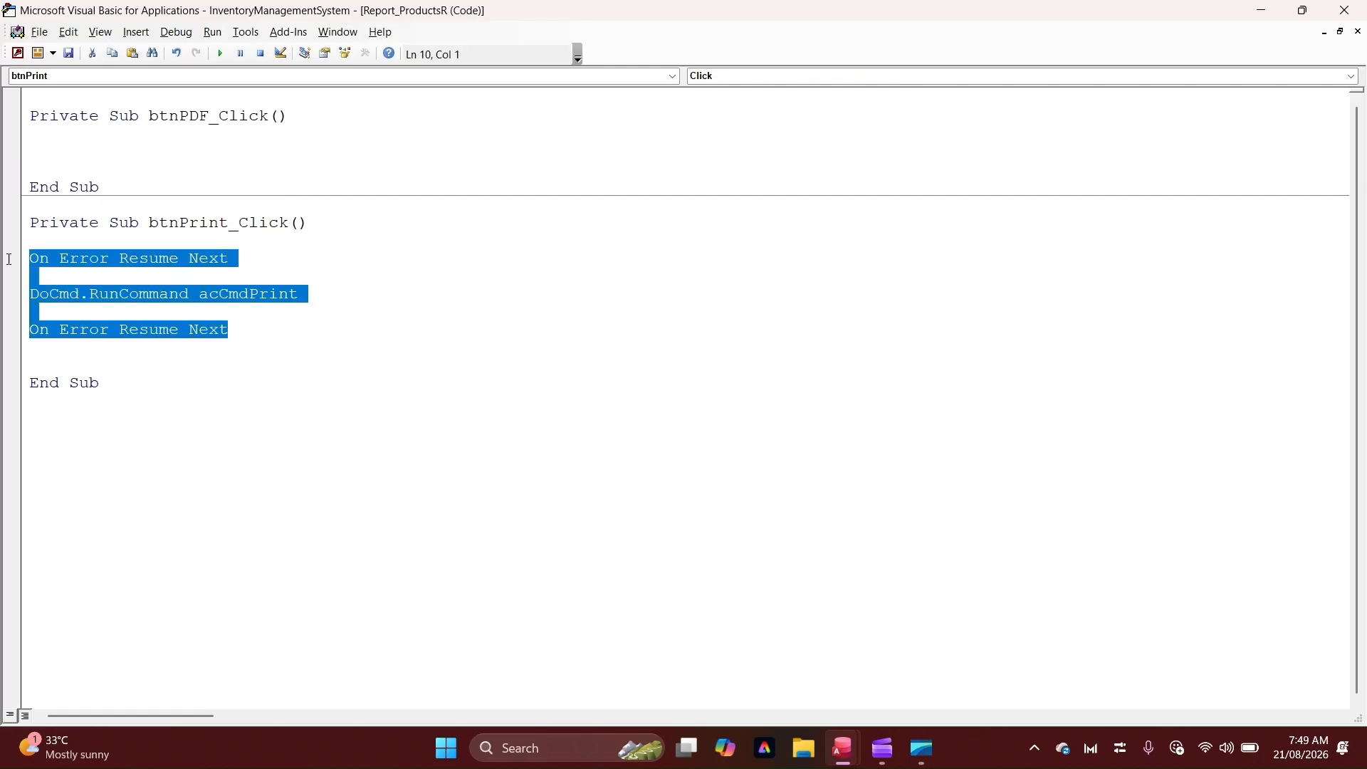
pyautogui.click(154, 142)
pyautogui.hotkey('ctrl', 'v')
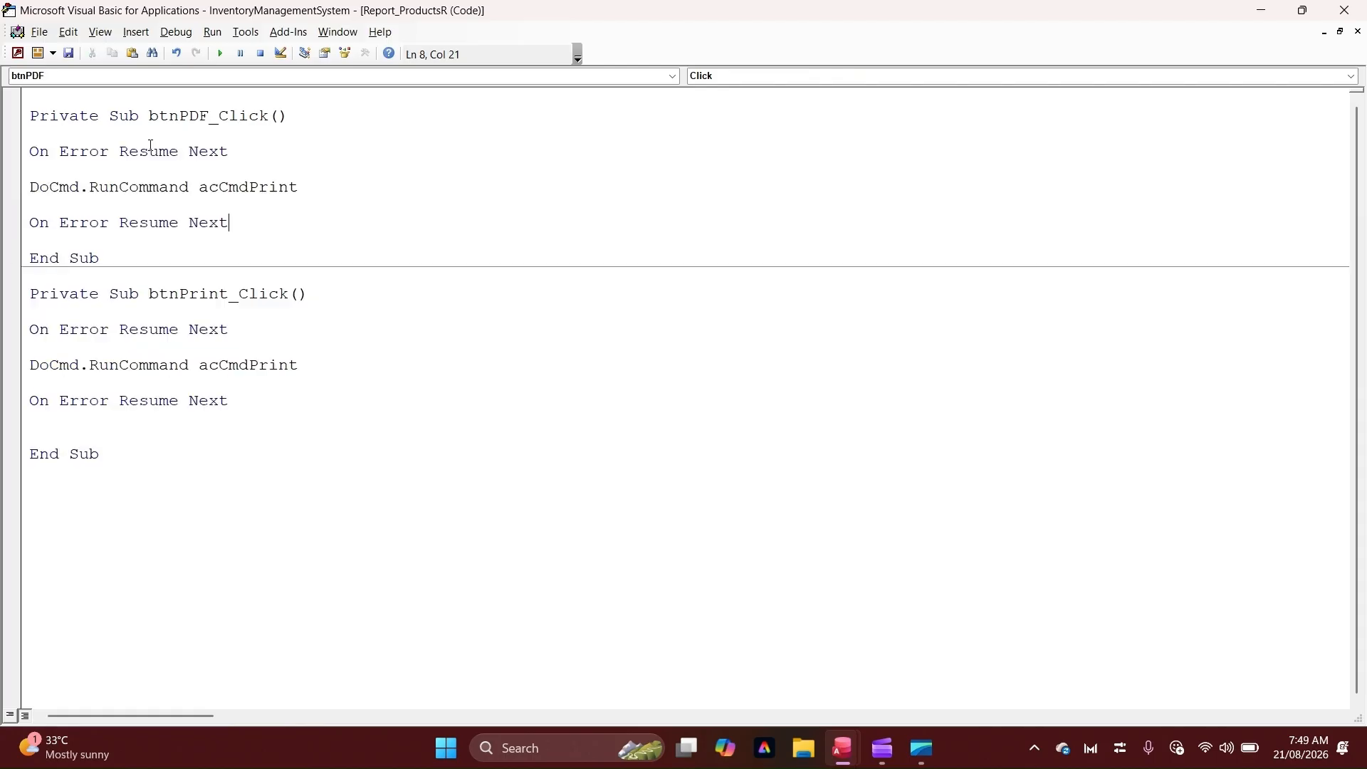
# Replace the PDF procedure's print command with DoCmd.OutputTo acOutputReport, , acFormatPDF
pyautogui.moveTo(298, 187); pyautogui.dragTo(79, 187)
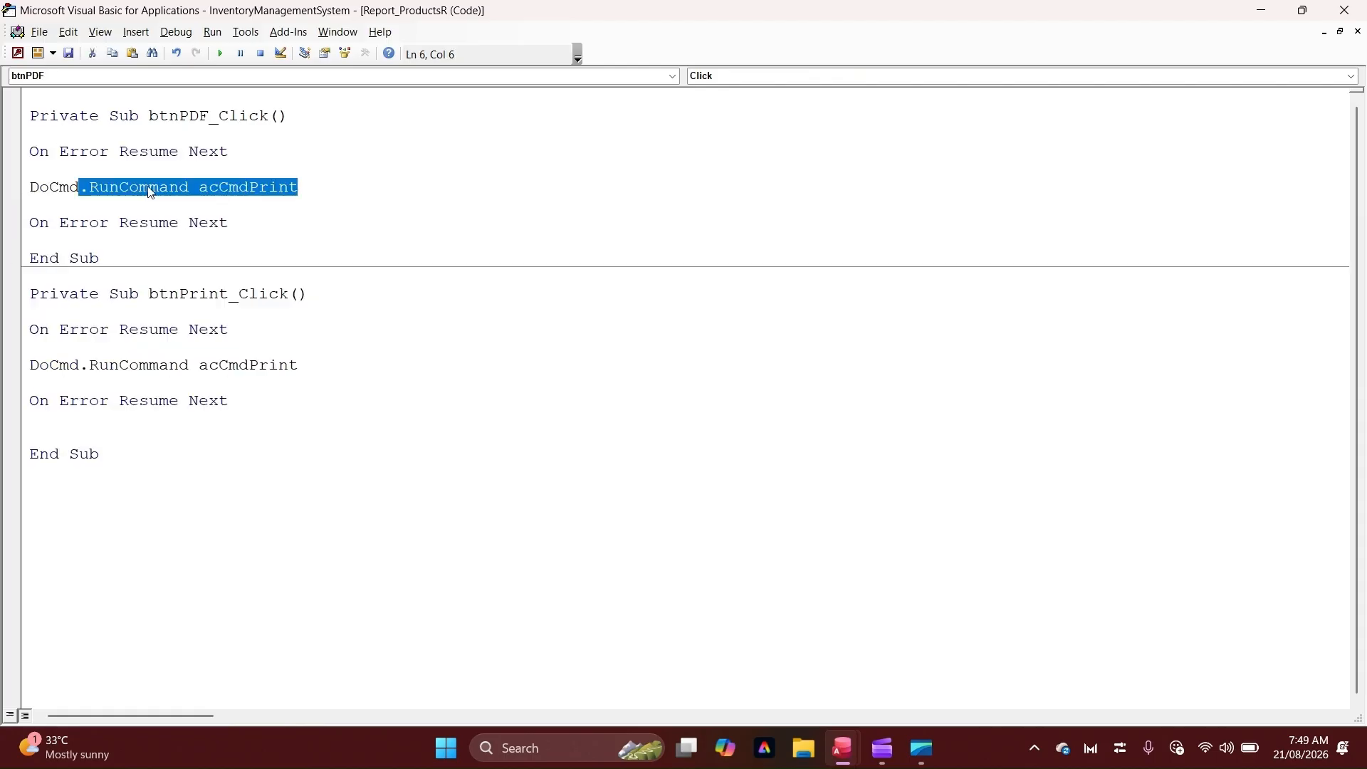
pyautogui.write('.out')
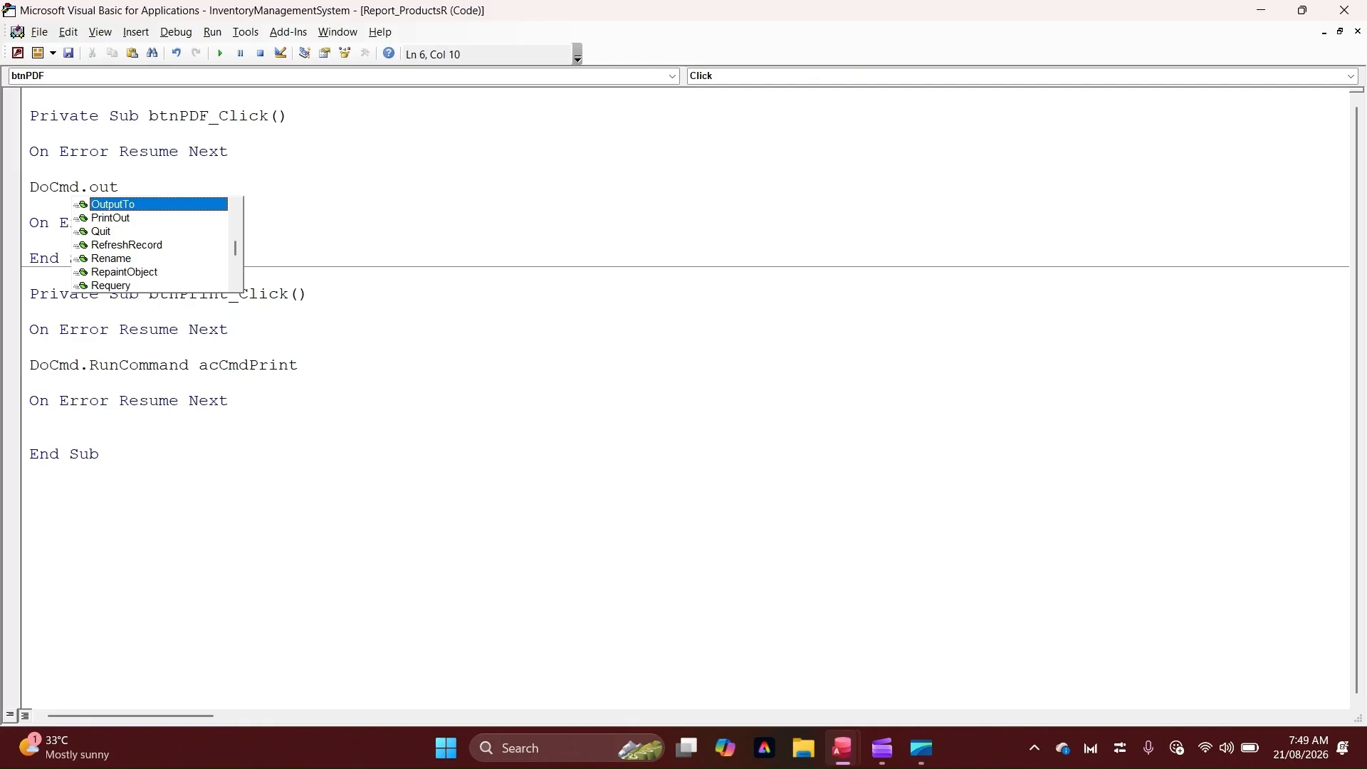
pyautogui.press('Tab')
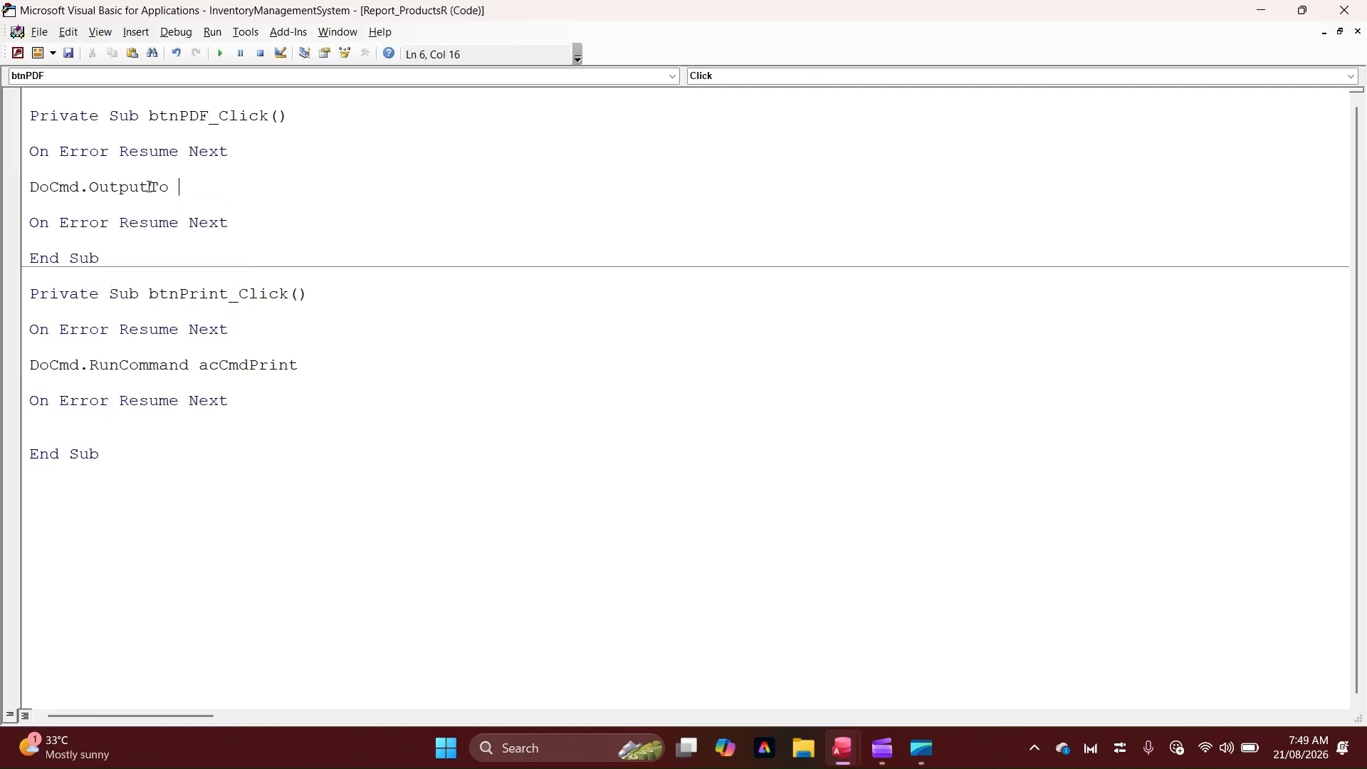
pyautogui.press('Down')
pyautogui.press('Down')
pyautogui.press('Down')
pyautogui.press('Down')
pyautogui.press('Tab')
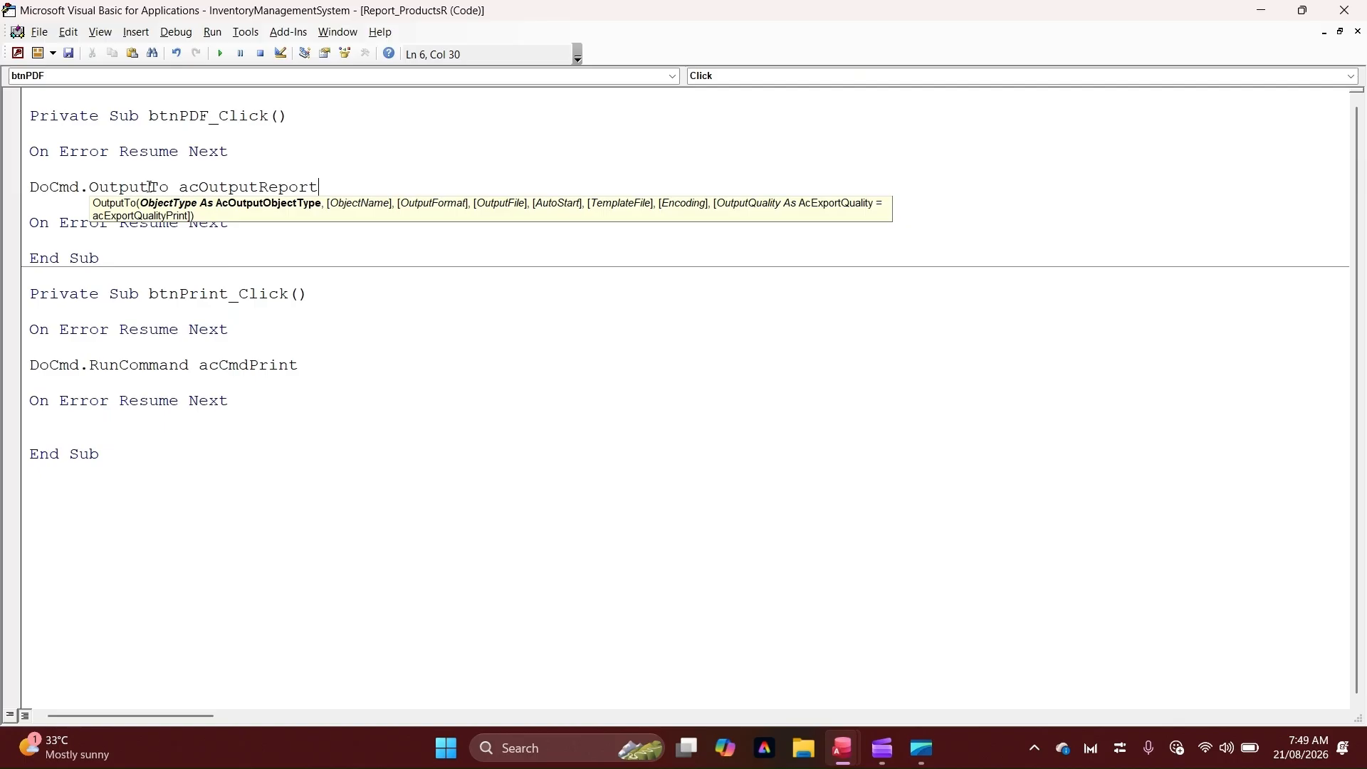
pyautogui.write(',,')
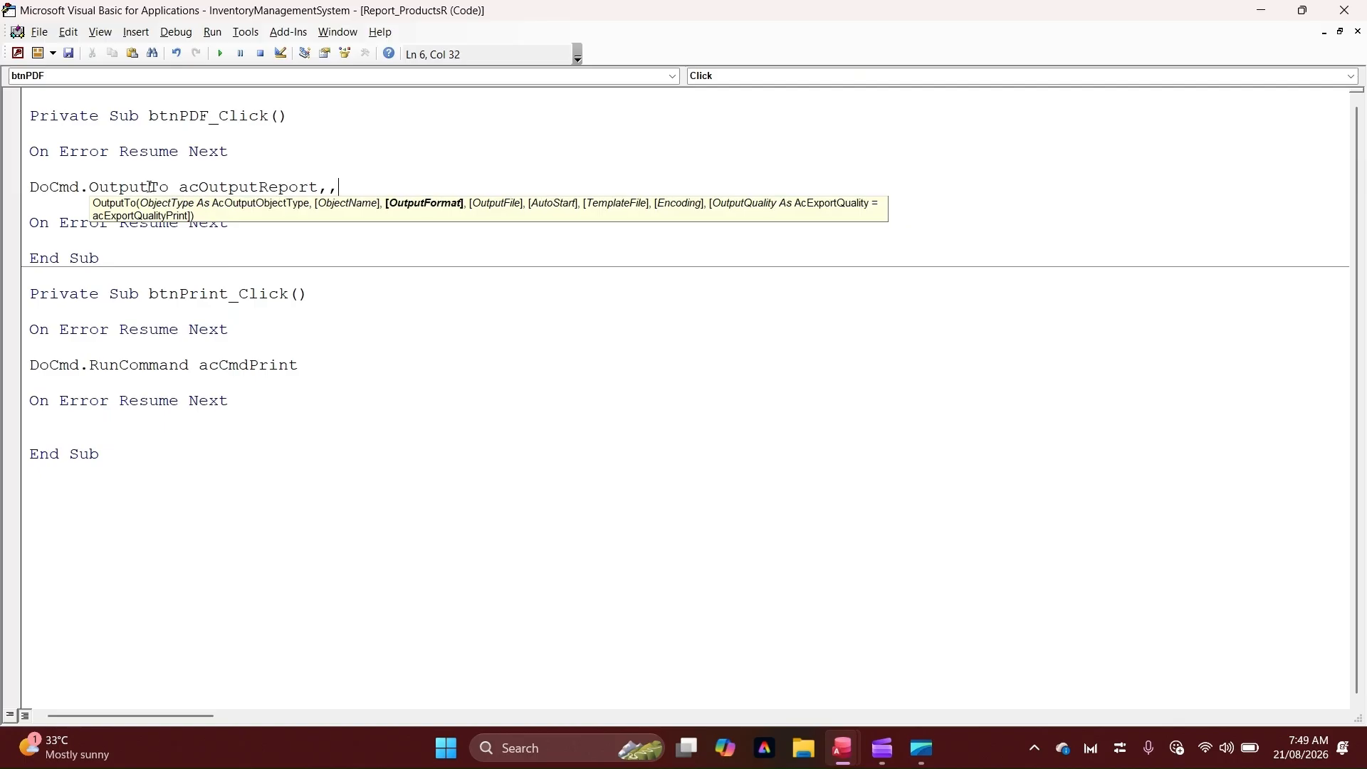
pyautogui.write(' ac')
pyautogui.write('format')
pyautogui.write('pdh')
pyautogui.press('BackSpace')
pyautogui.write('f')
pyautogui.press('Down')
pyautogui.press('Down')
pyautogui.press('Down')
pyautogui.press('Down')
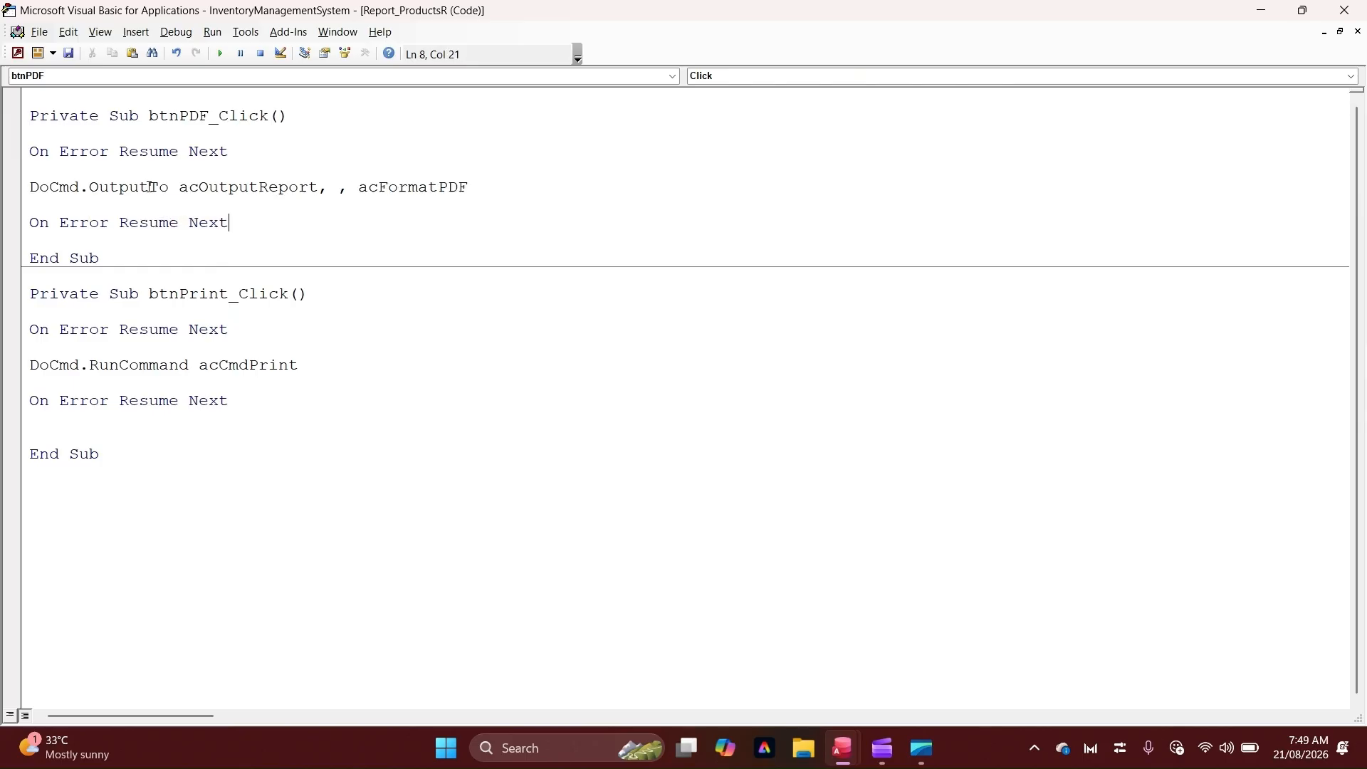
pyautogui.click(490, 177)
pyautogui.click(488, 185)
pyautogui.write(',')
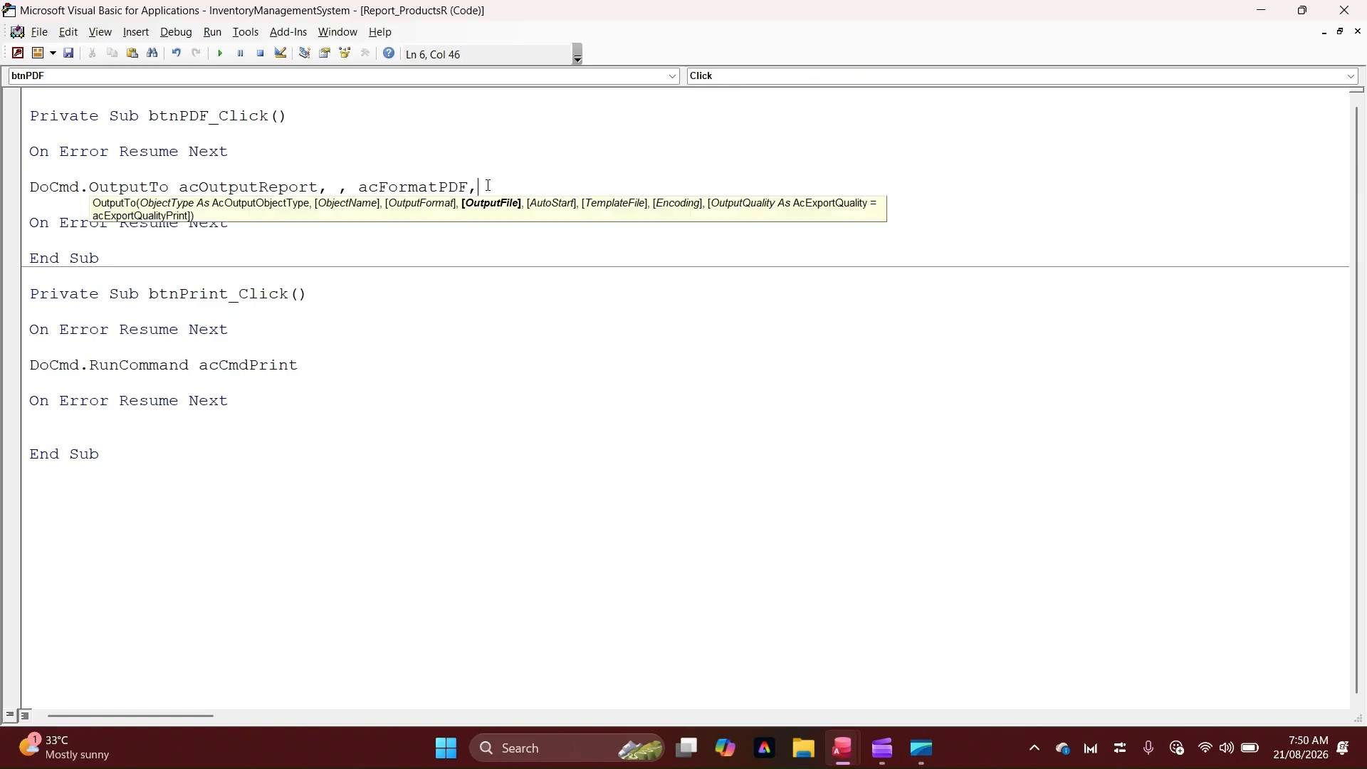
pyautogui.press('BackSpace')
pyautogui.click(456, 156)
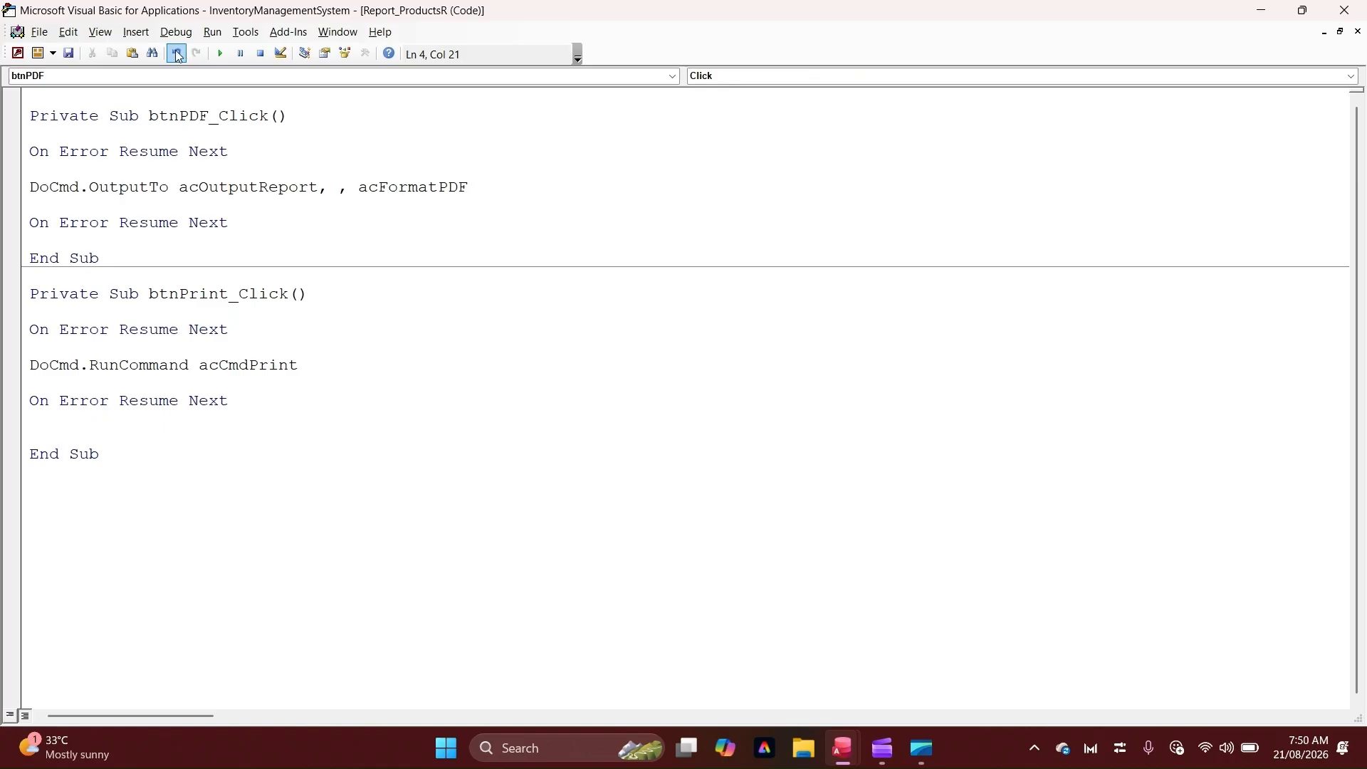
# Close the code editor, open the report in Report View and try the Print button, closing its dialog
pyautogui.click(1344, 13)
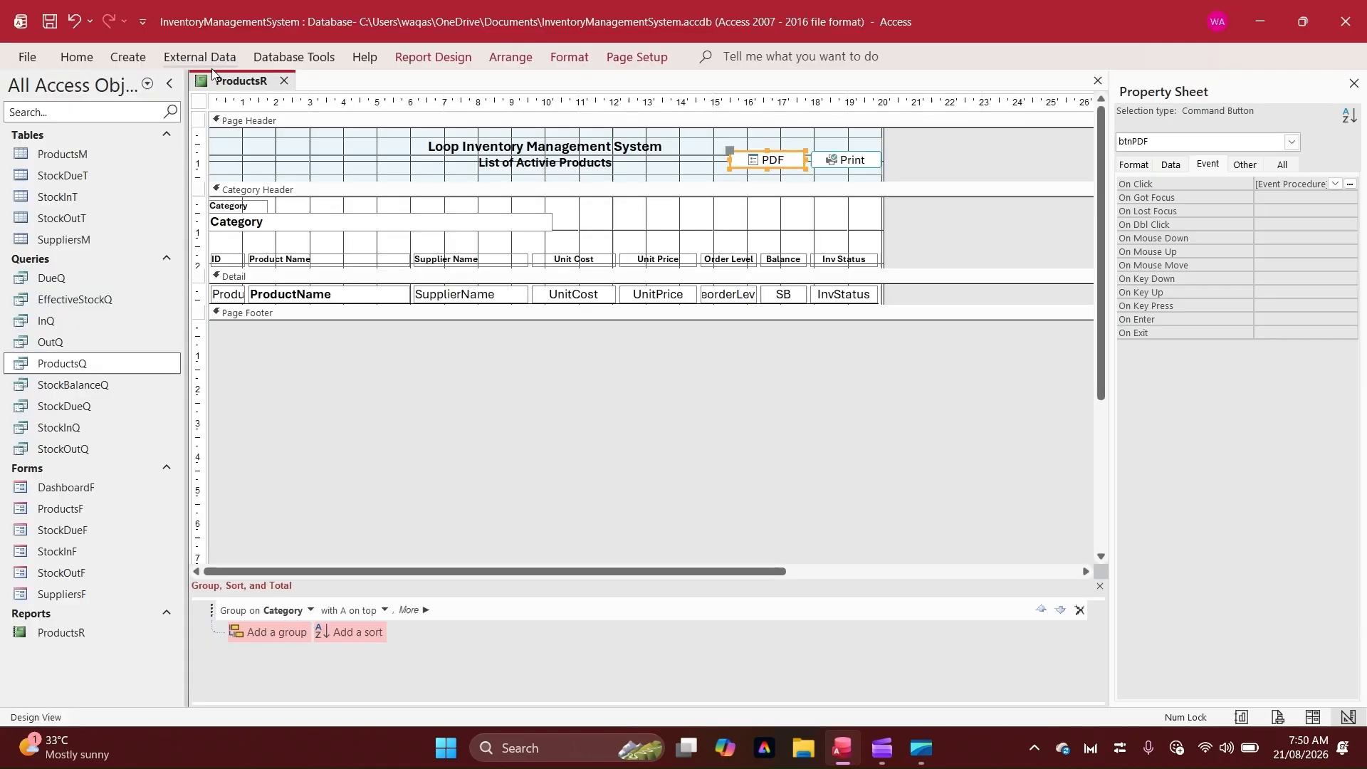
pyautogui.click(289, 176)
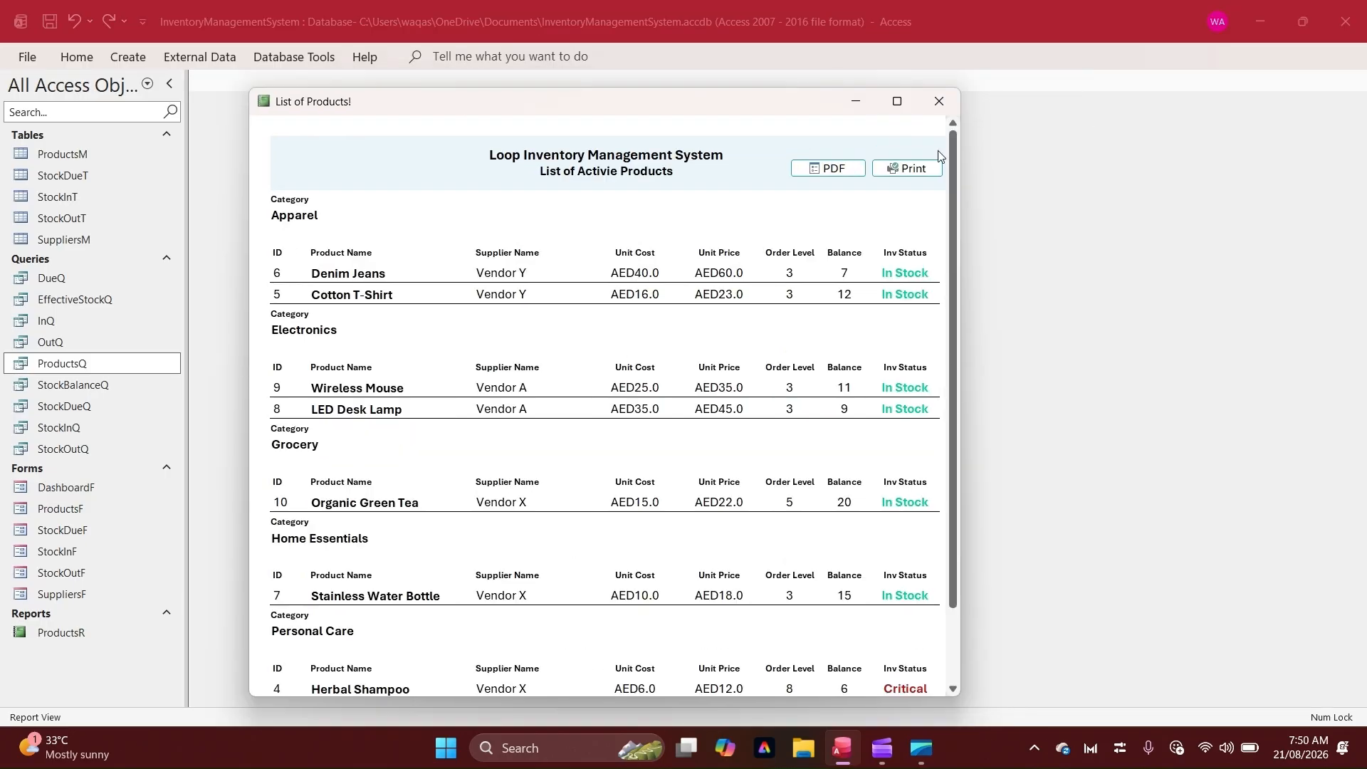
pyautogui.click(913, 170)
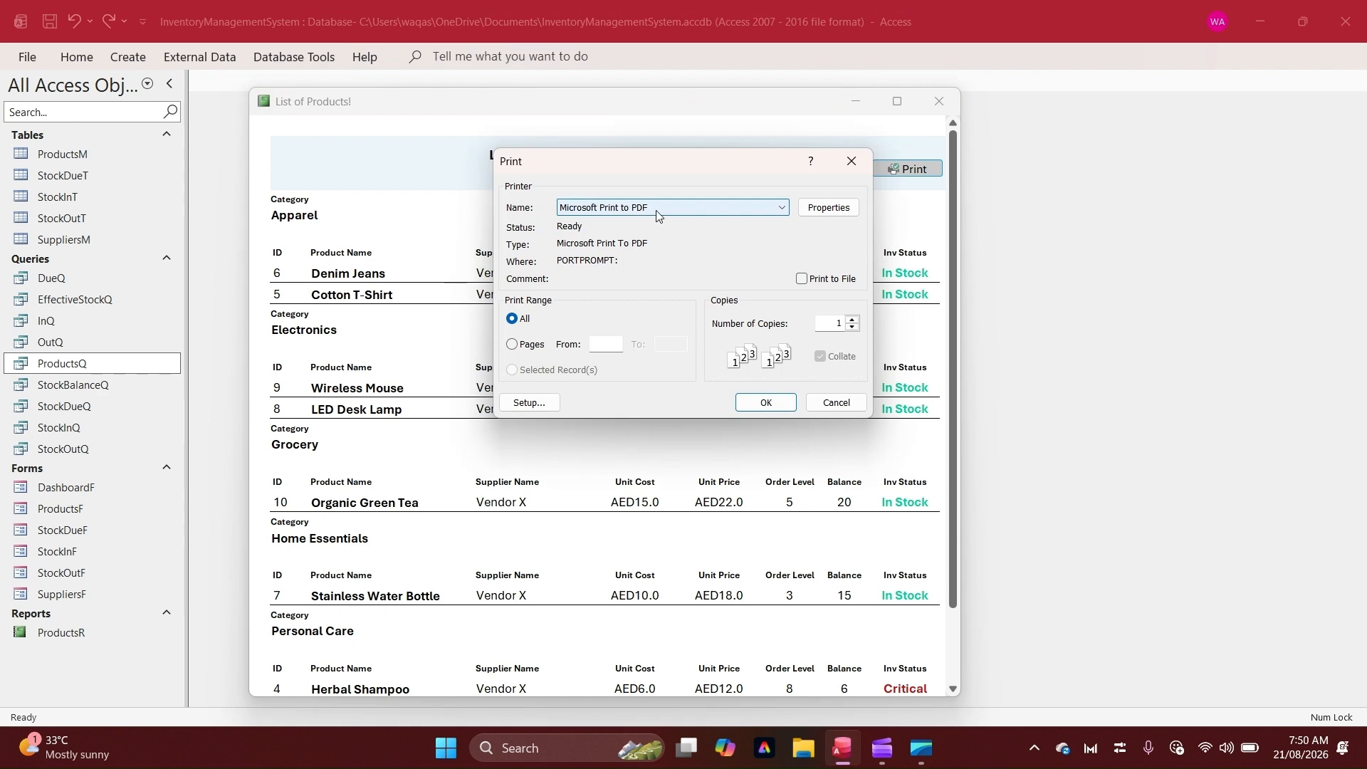
pyautogui.click(857, 171)
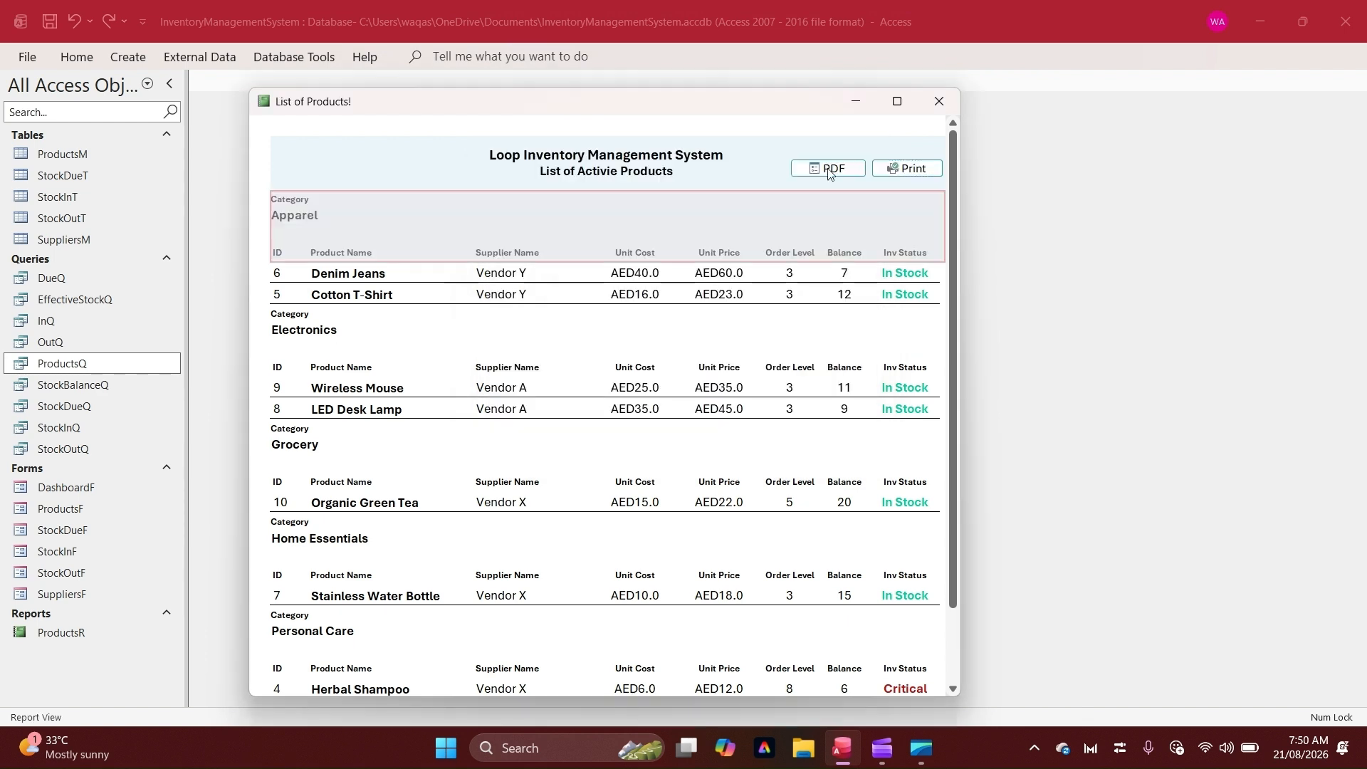
# Test the PDF button by exporting the report as ProductsR in PDF format to the Videos folder
pyautogui.click(746, 273)
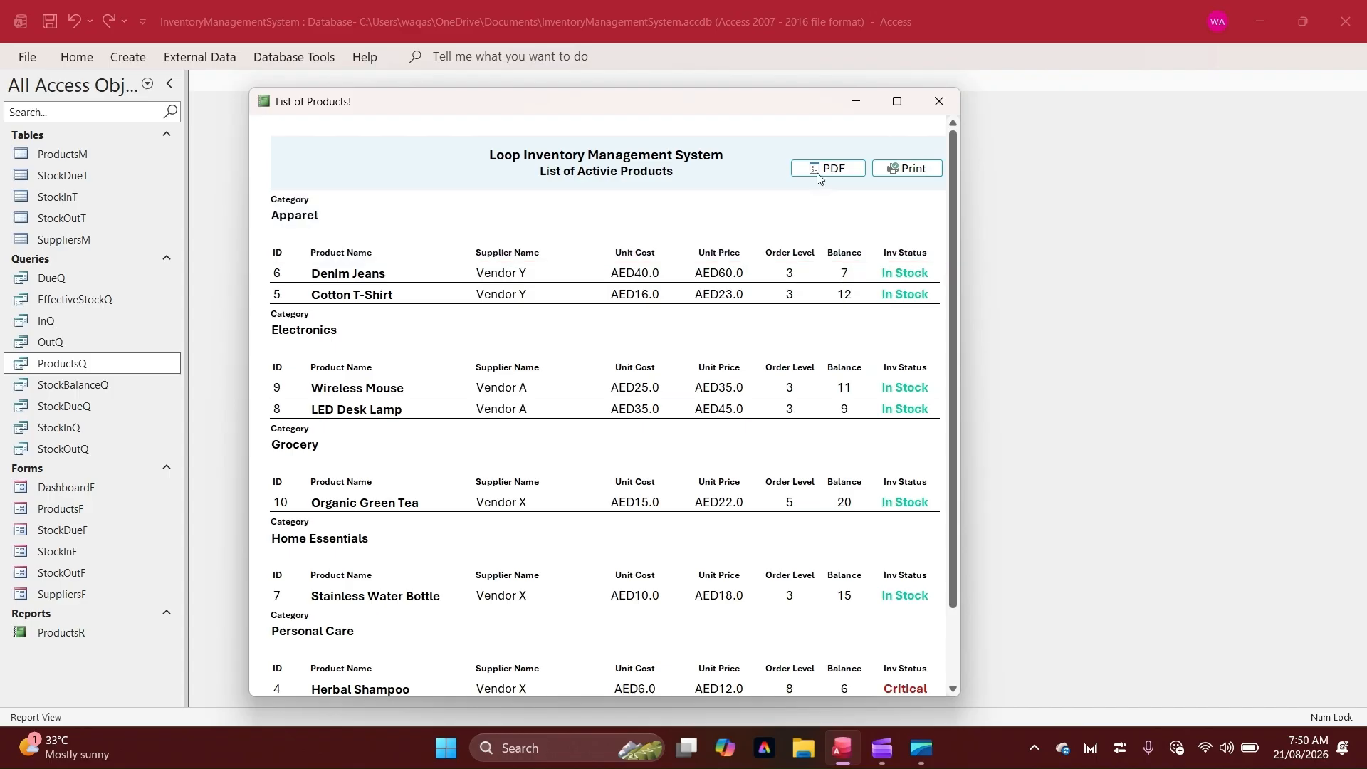
pyautogui.click(819, 170)
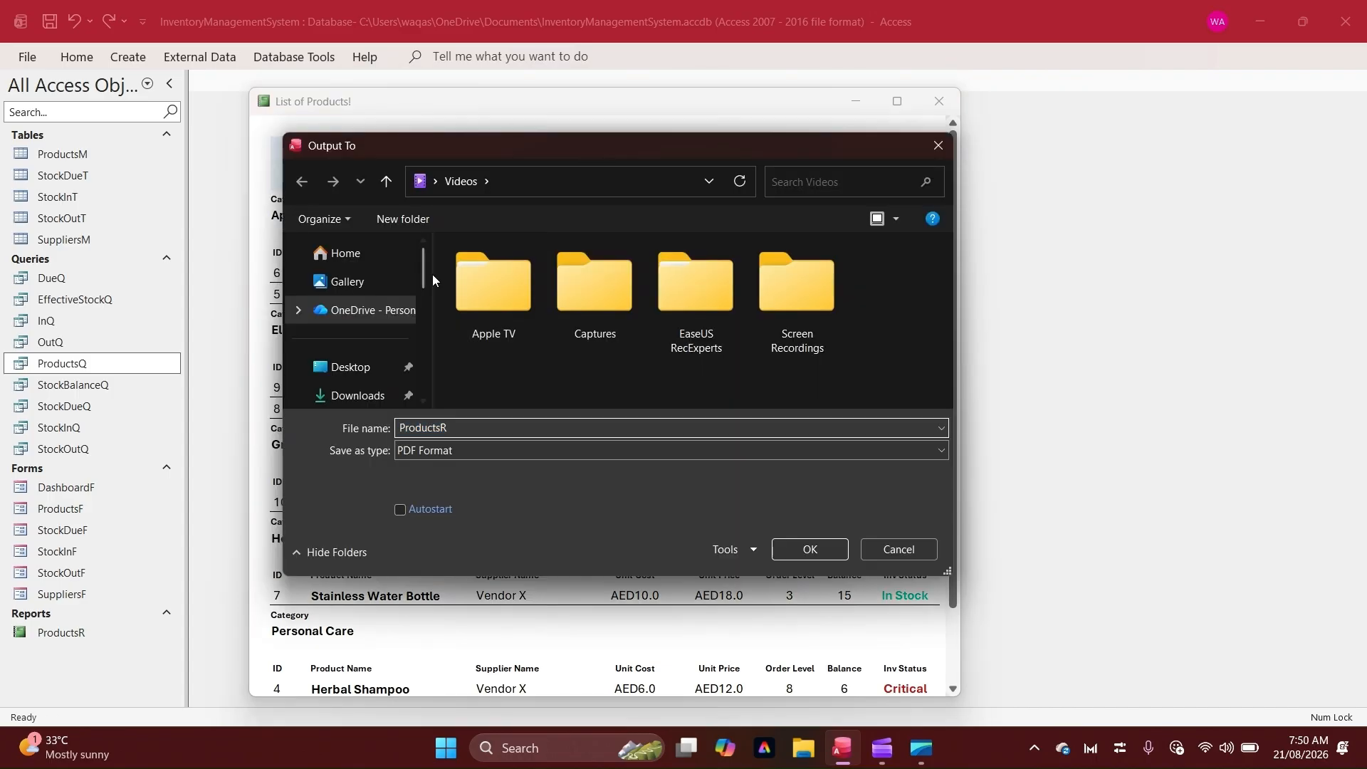
pyautogui.click(551, 432)
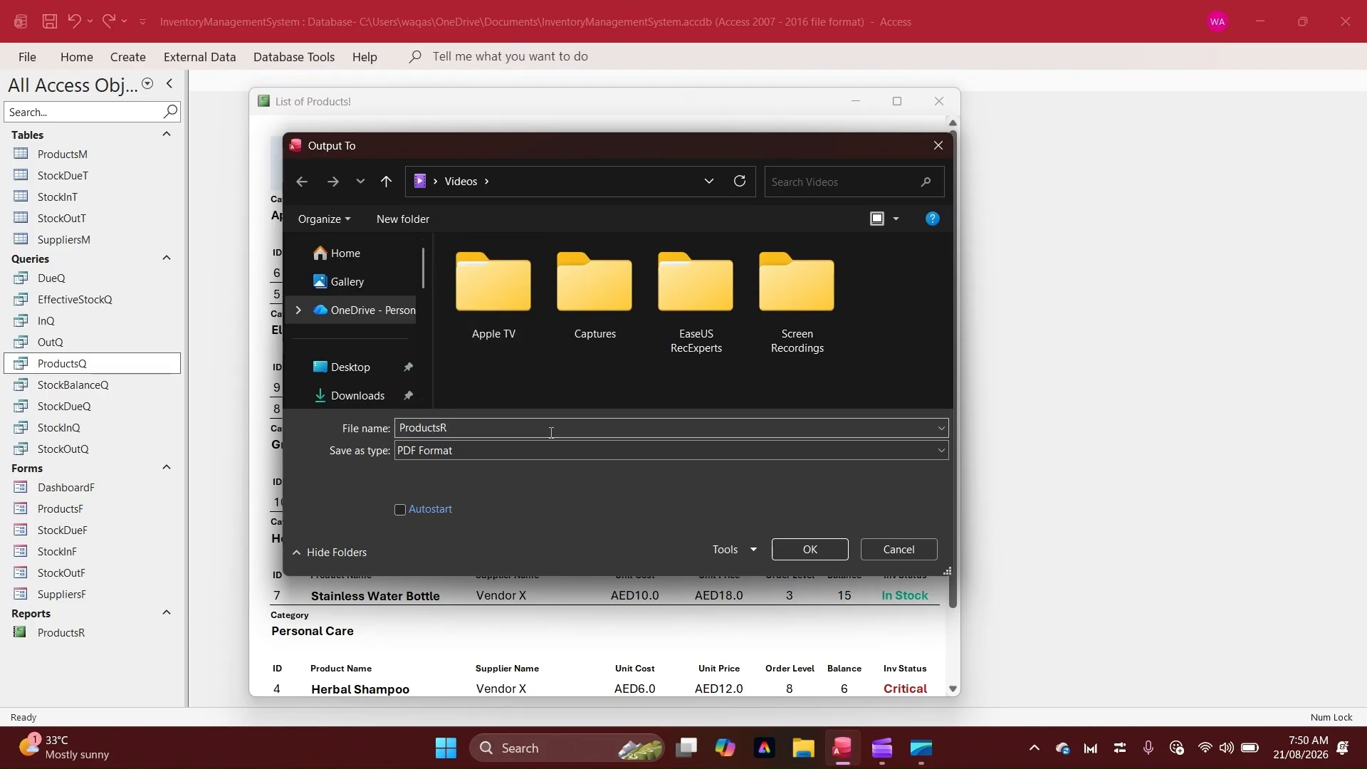
pyautogui.click(830, 546)
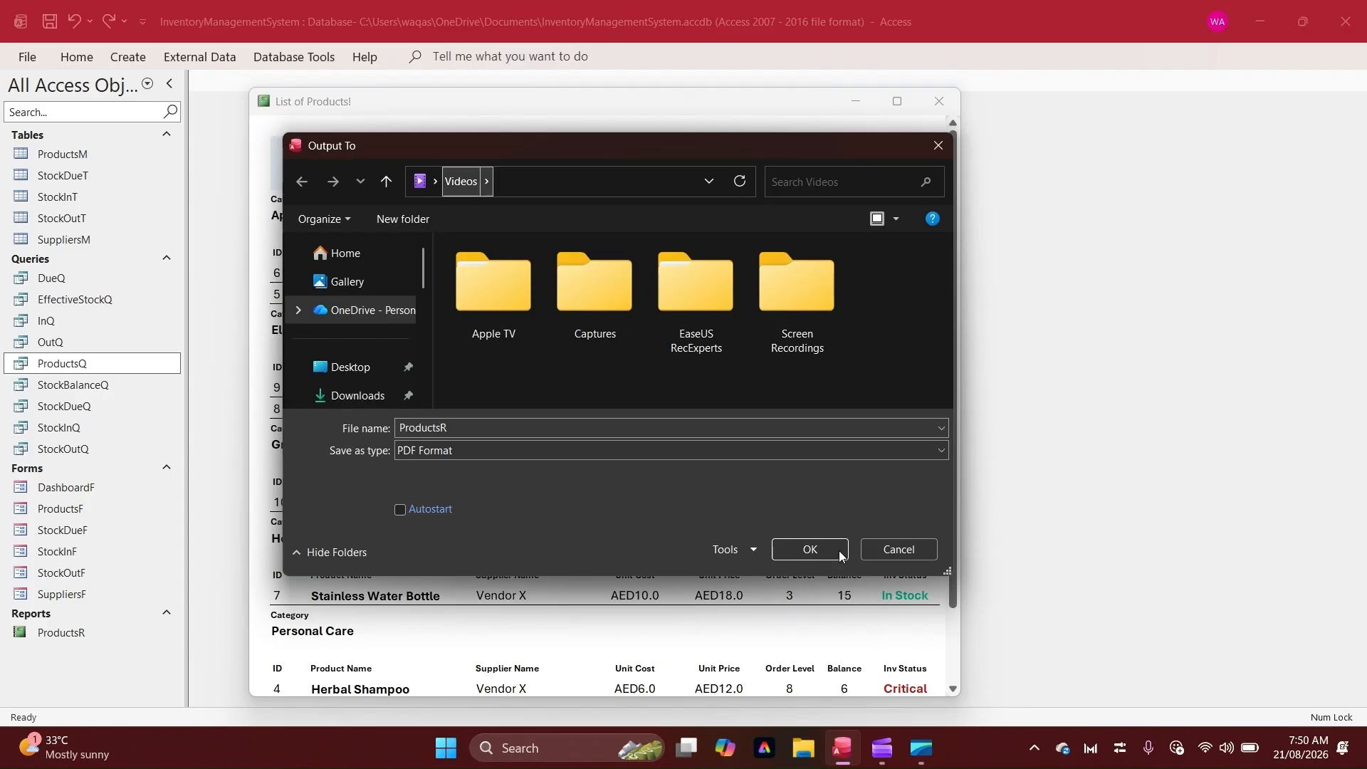
pyautogui.click(838, 550)
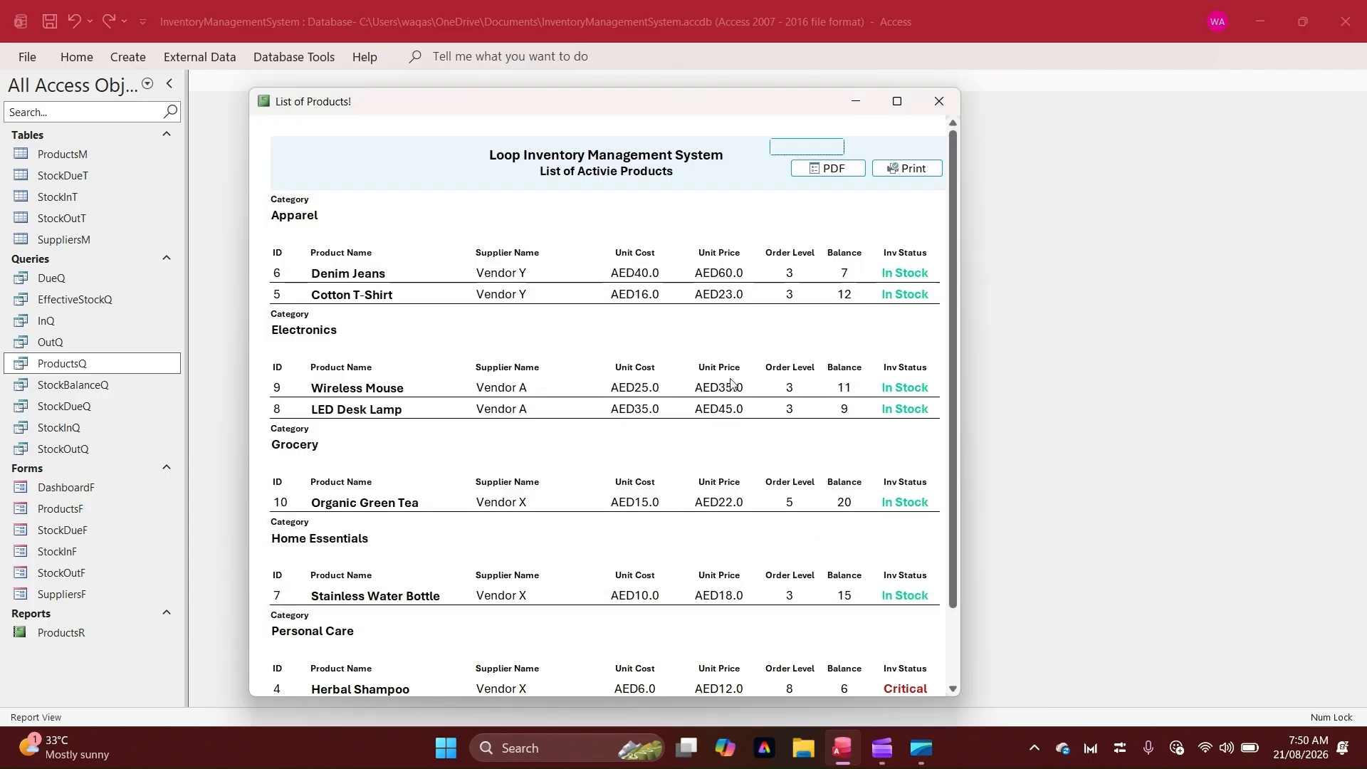
pyautogui.scroll(-3, 736, 449)
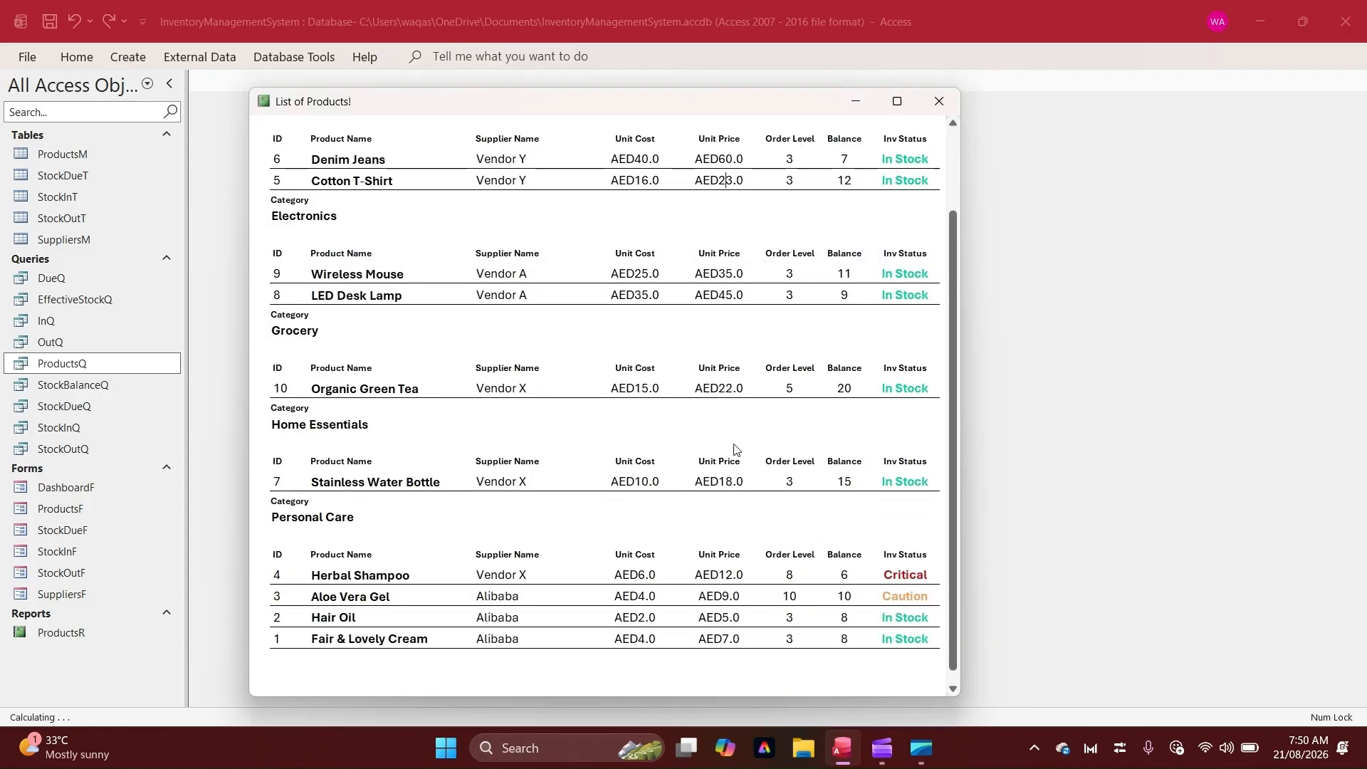
pyautogui.scroll(3, 736, 449)
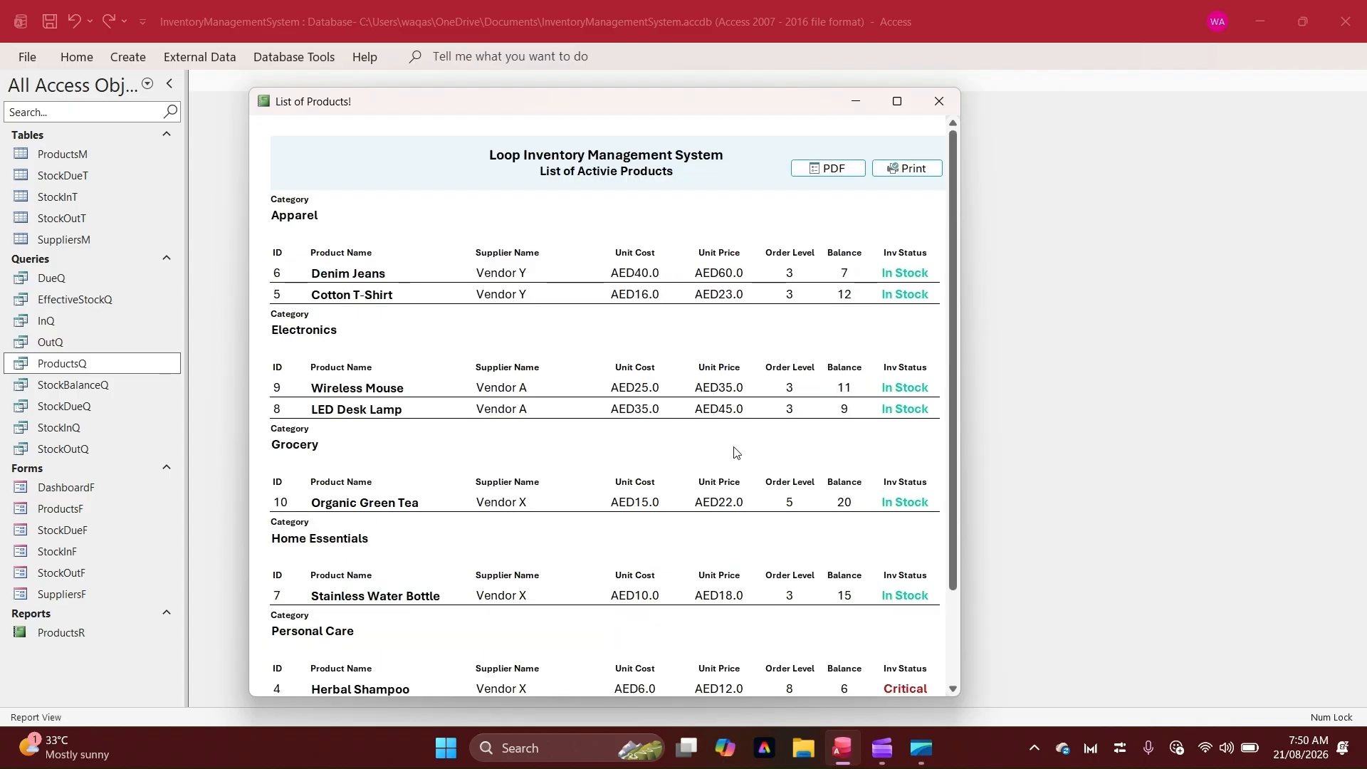
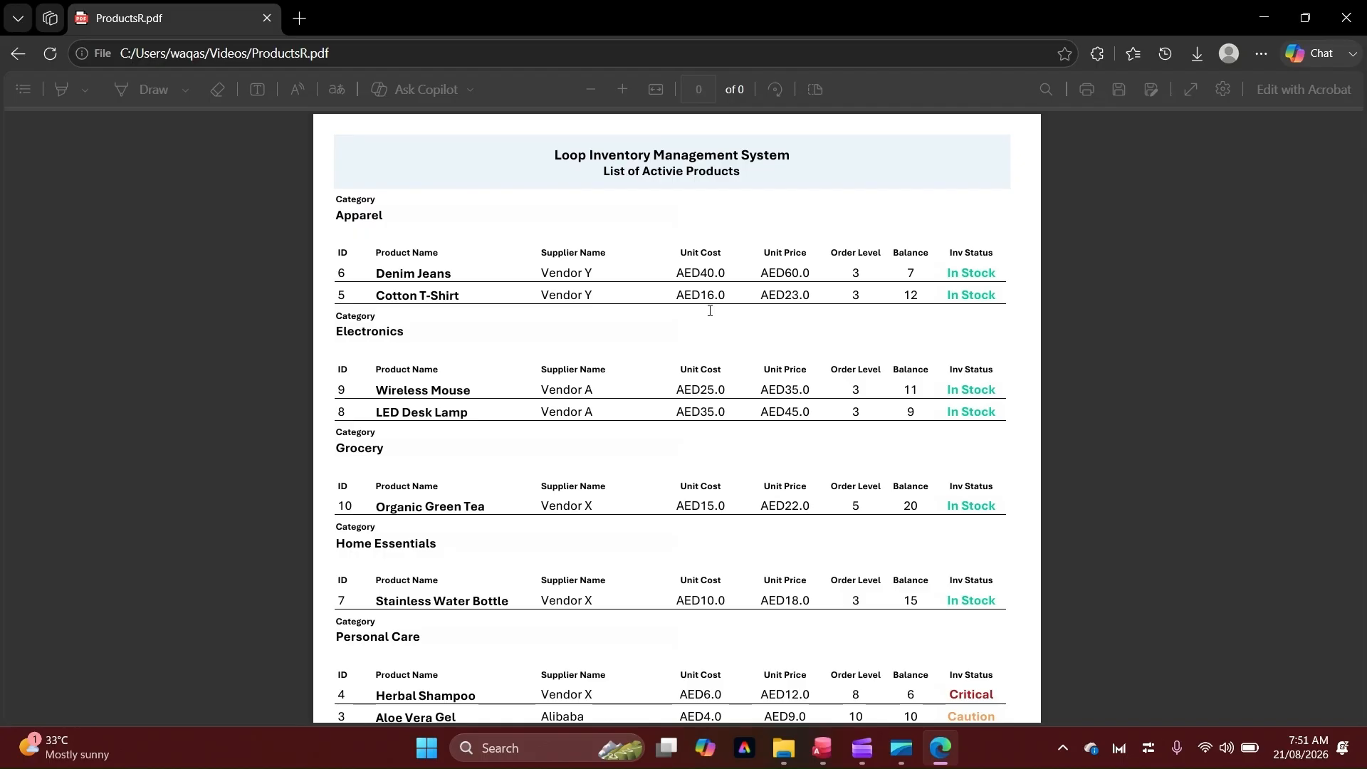
# Inspect the exported PDF's title and status values, then switch back to Access
pyautogui.moveTo(643, 171); pyautogui.dragTo(722, 173)
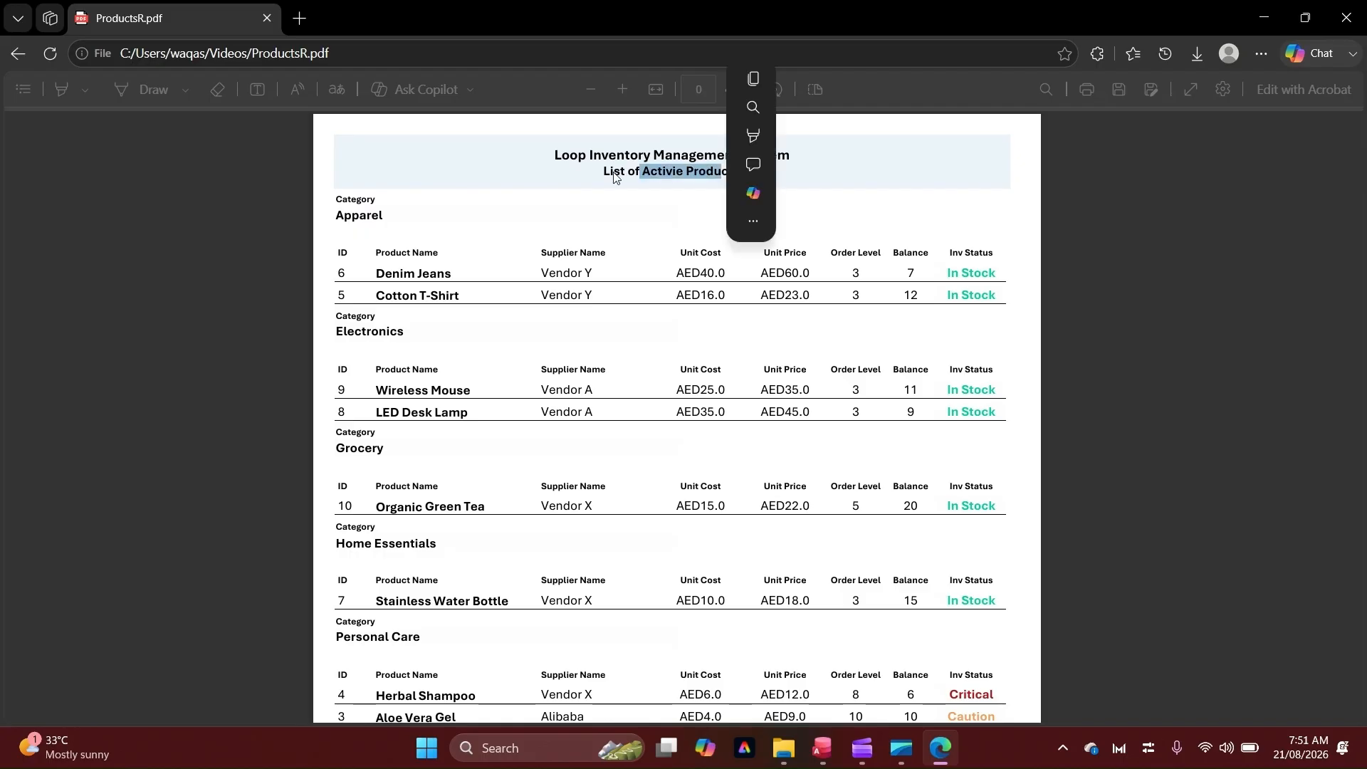
pyautogui.click(718, 182)
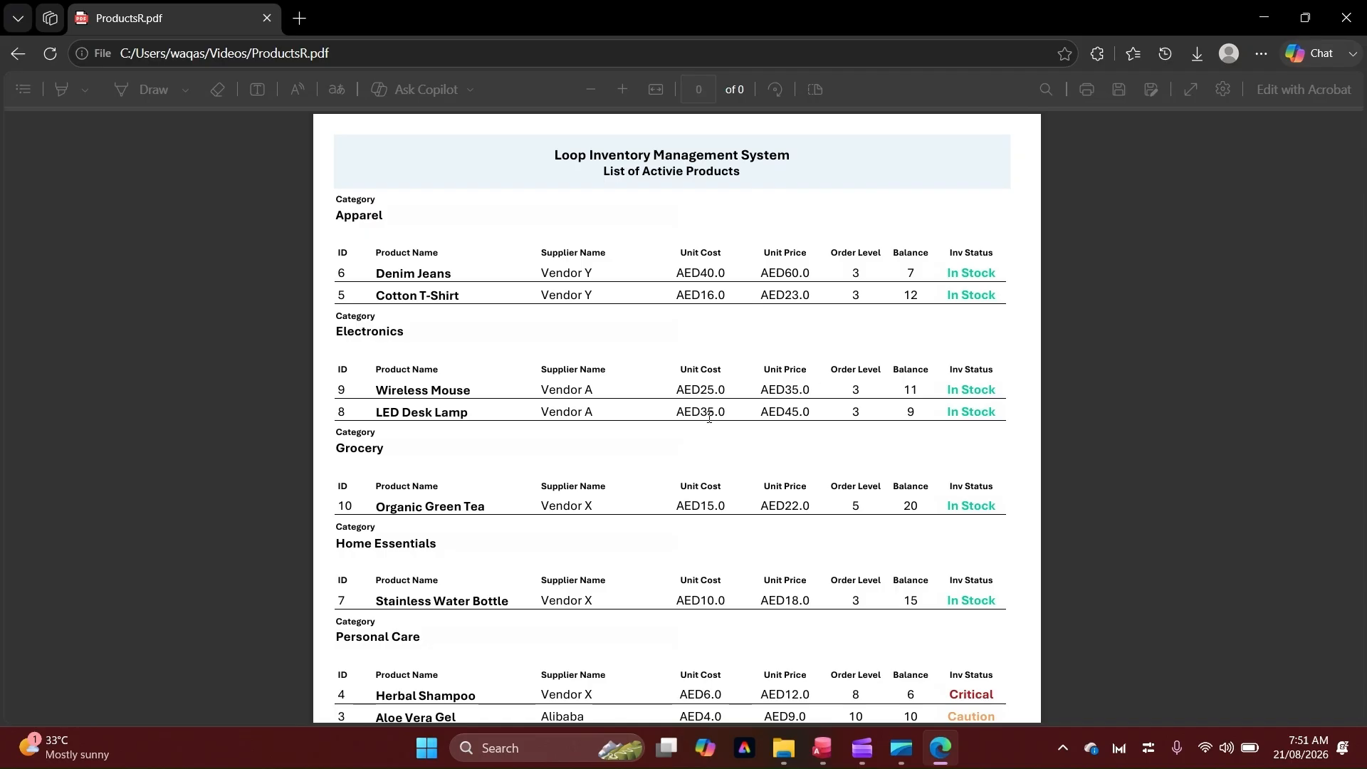
pyautogui.moveTo(998, 691); pyautogui.dragTo(949, 694)
pyautogui.click(992, 698)
pyautogui.moveTo(994, 716); pyautogui.dragTo(959, 715)
pyautogui.click(668, 619)
pyautogui.click(823, 747)
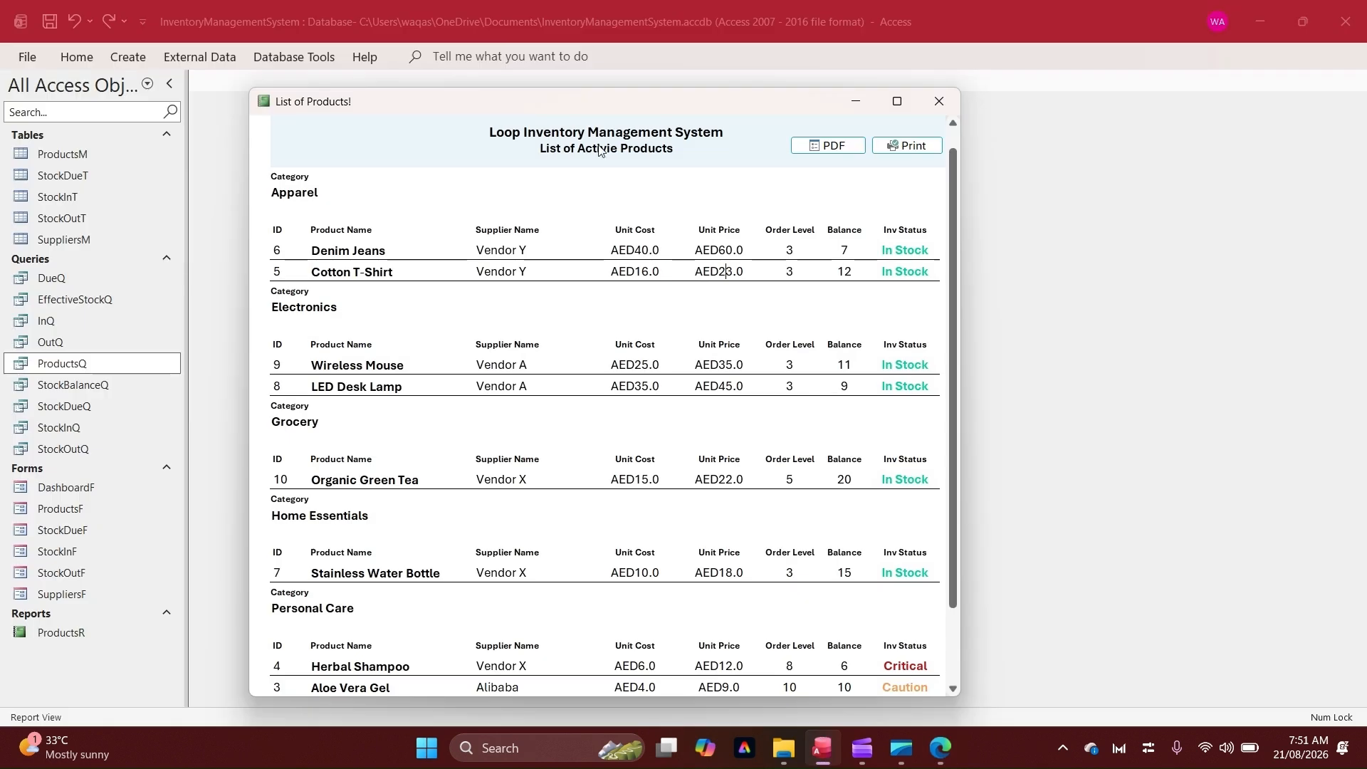
# Open the report in Design View and correct the subtitle to read List of Active Products
pyautogui.rightClick(636, 153)
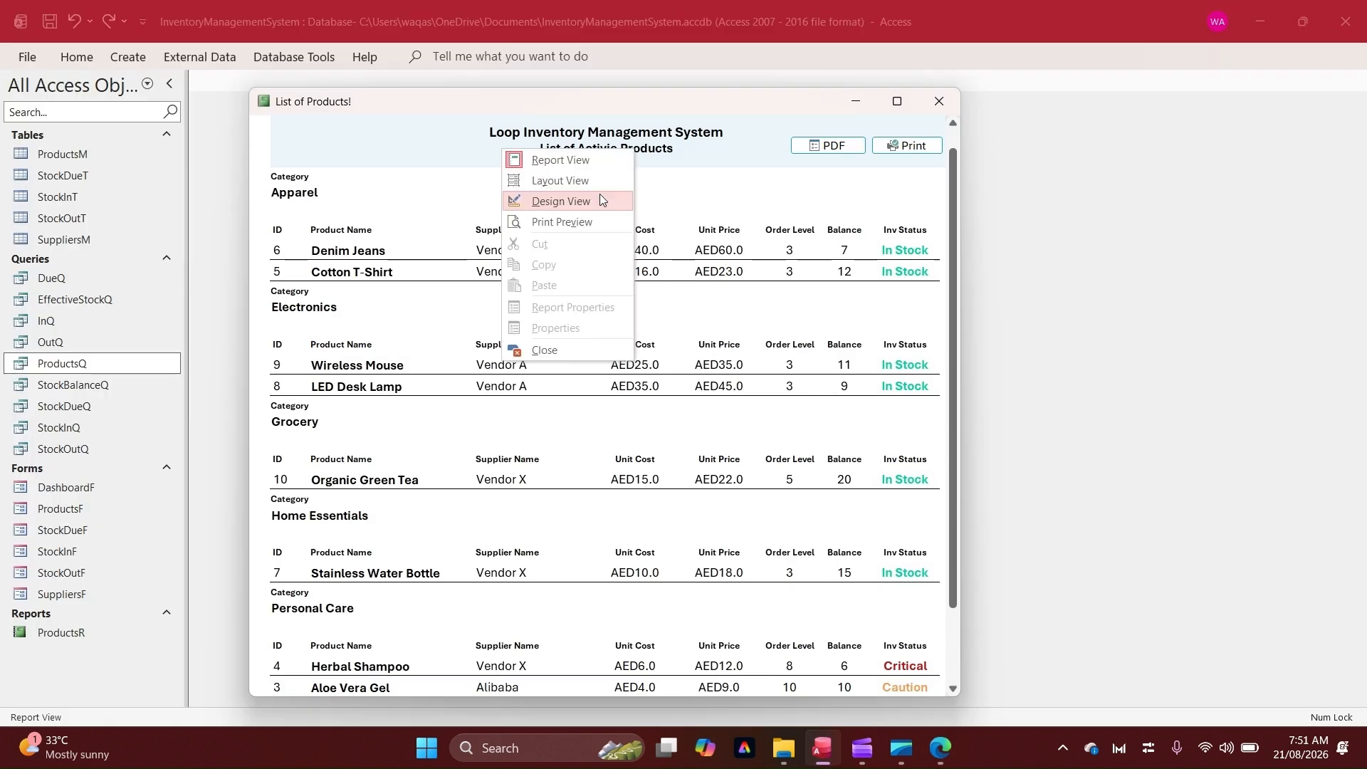
pyautogui.click(600, 194)
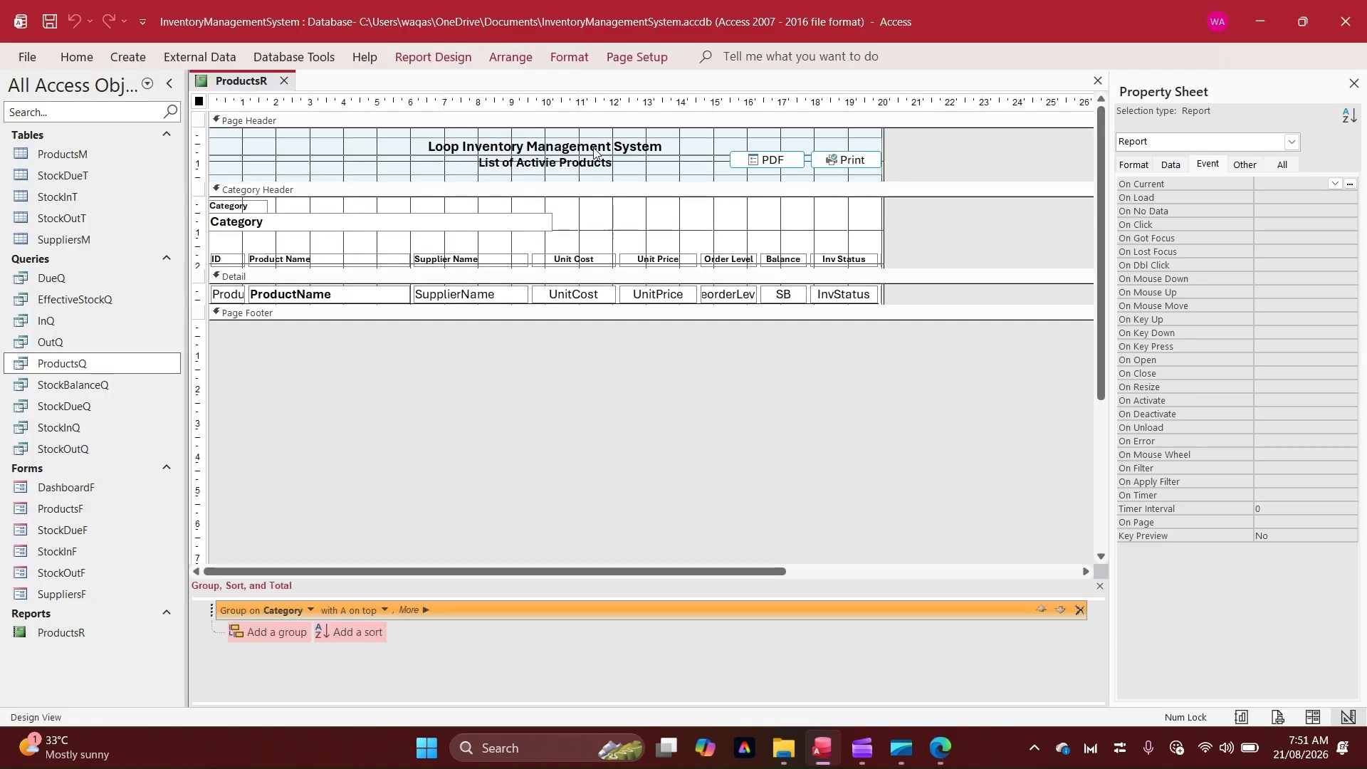
pyautogui.doubleClick(540, 163)
pyautogui.write('Active')
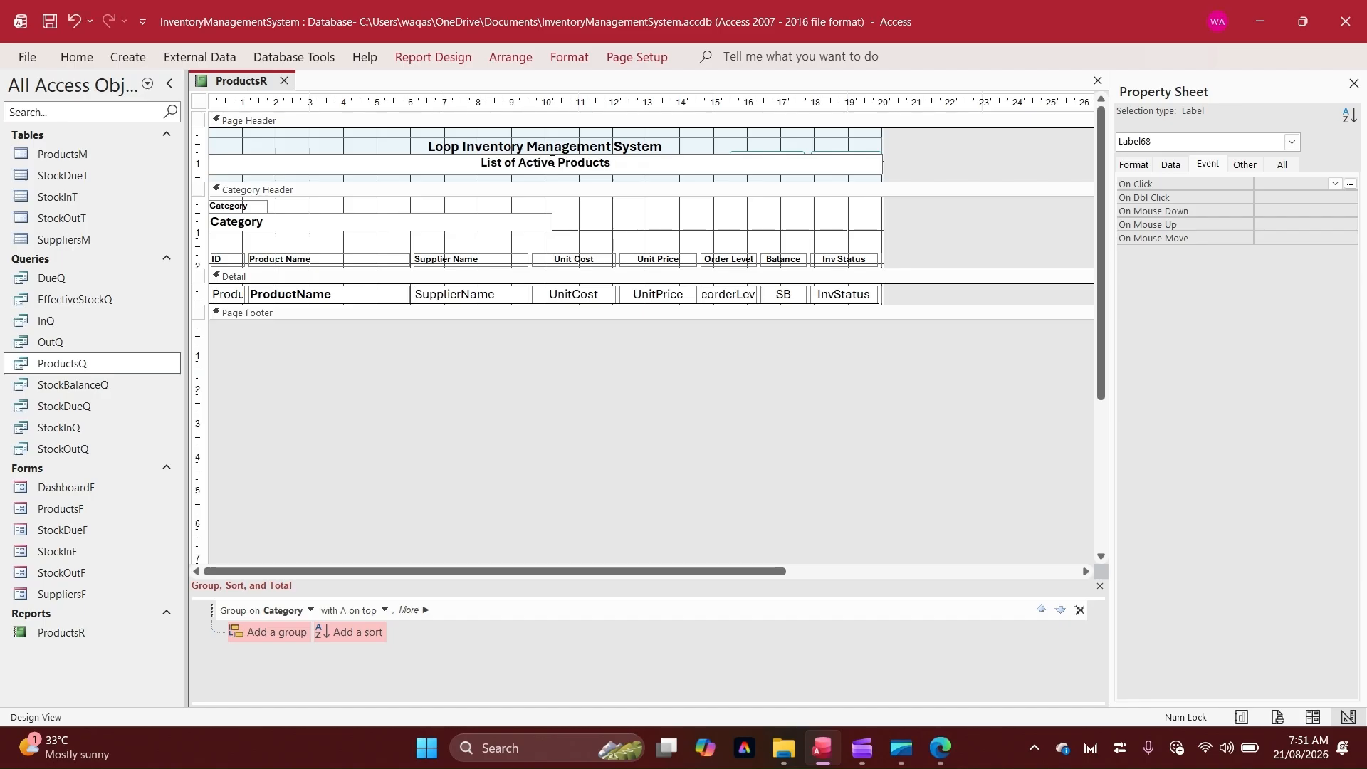
pyautogui.click(976, 161)
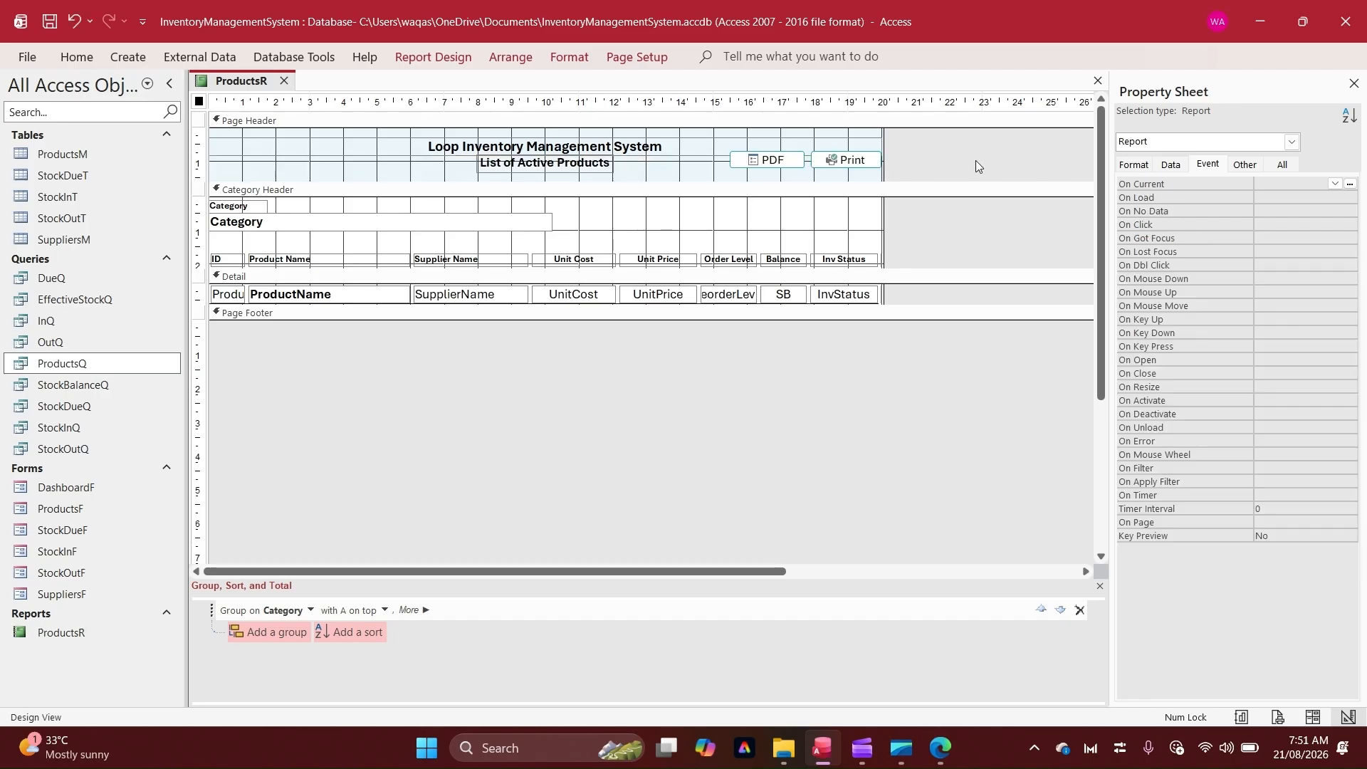
# Switch the report back to Report View and reposition its window
pyautogui.rightClick(240, 81)
pyautogui.click(288, 177)
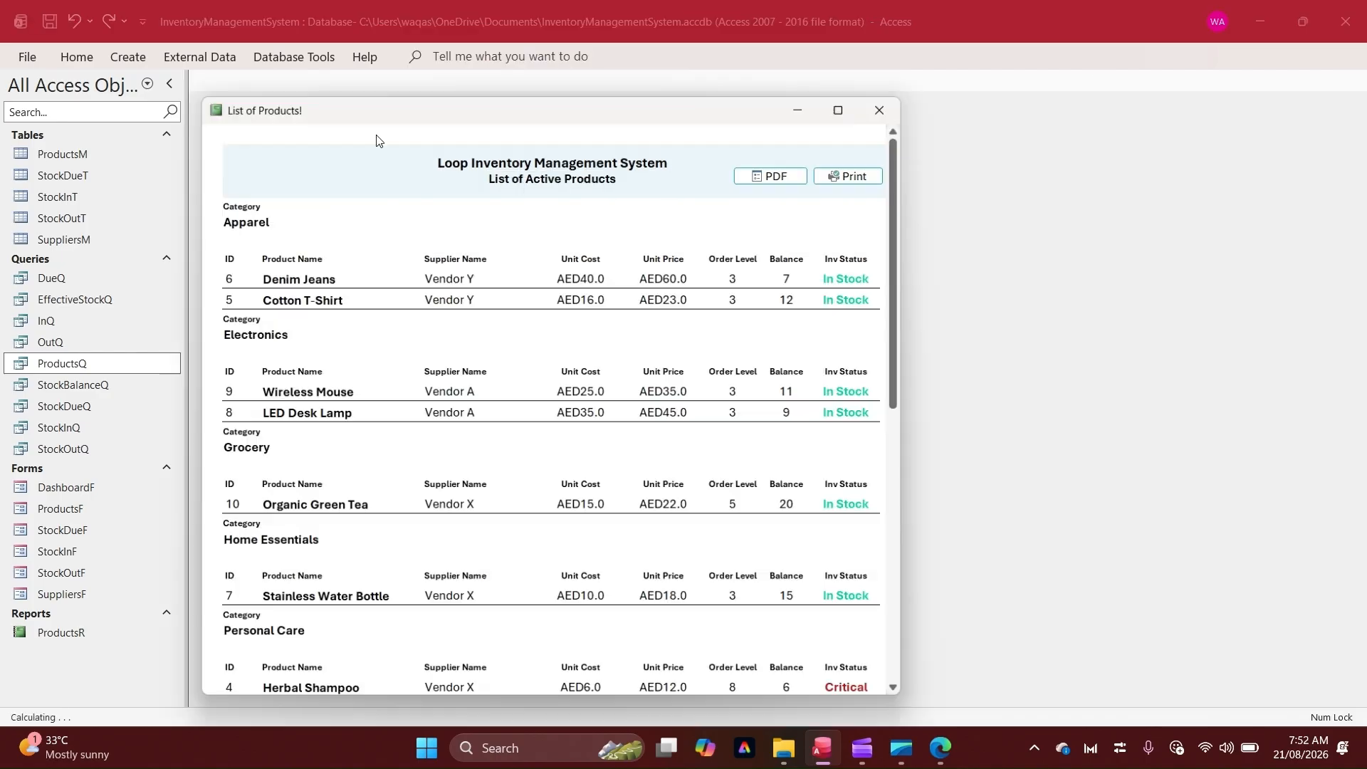
pyautogui.moveTo(602, 112); pyautogui.dragTo(751, 91)
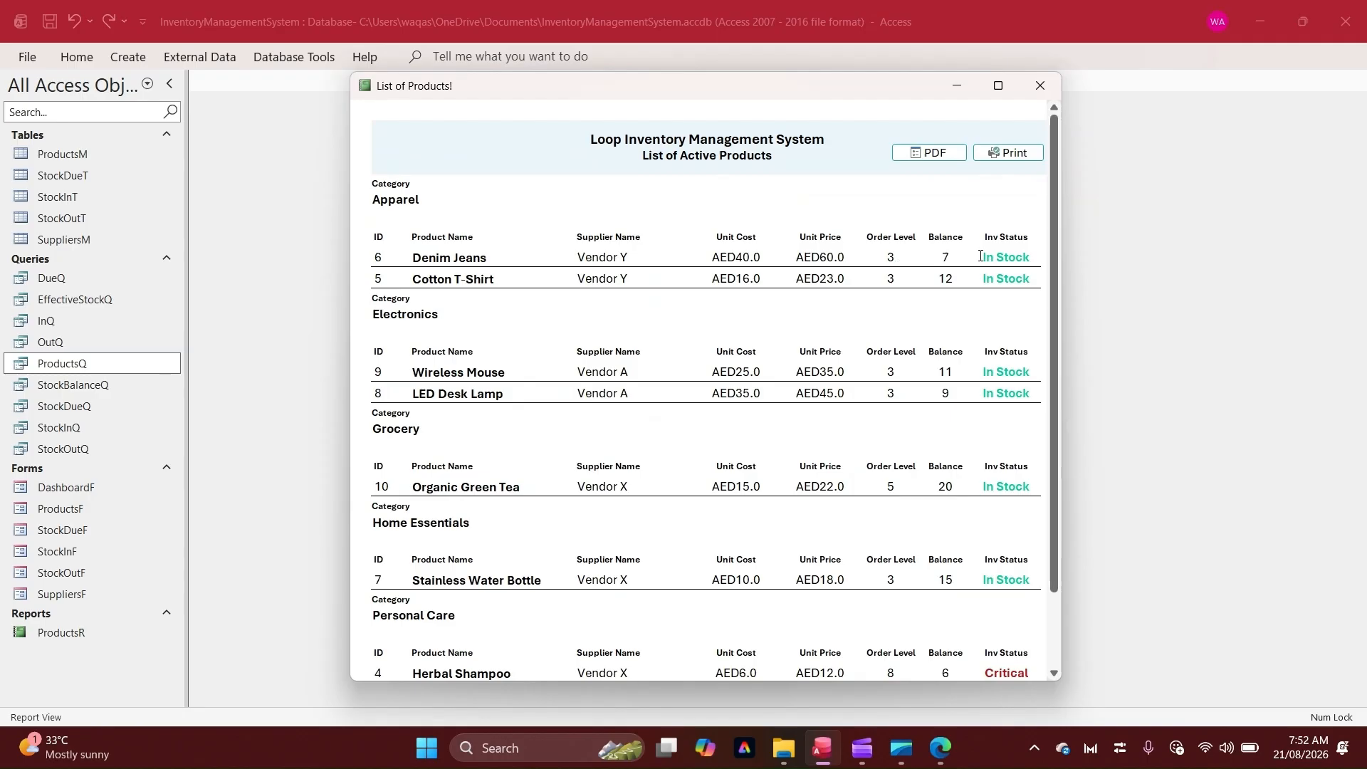
# Scroll through the report to examine the balances and colour-coded inventory statuses
pyautogui.scroll(-3, 937, 398)
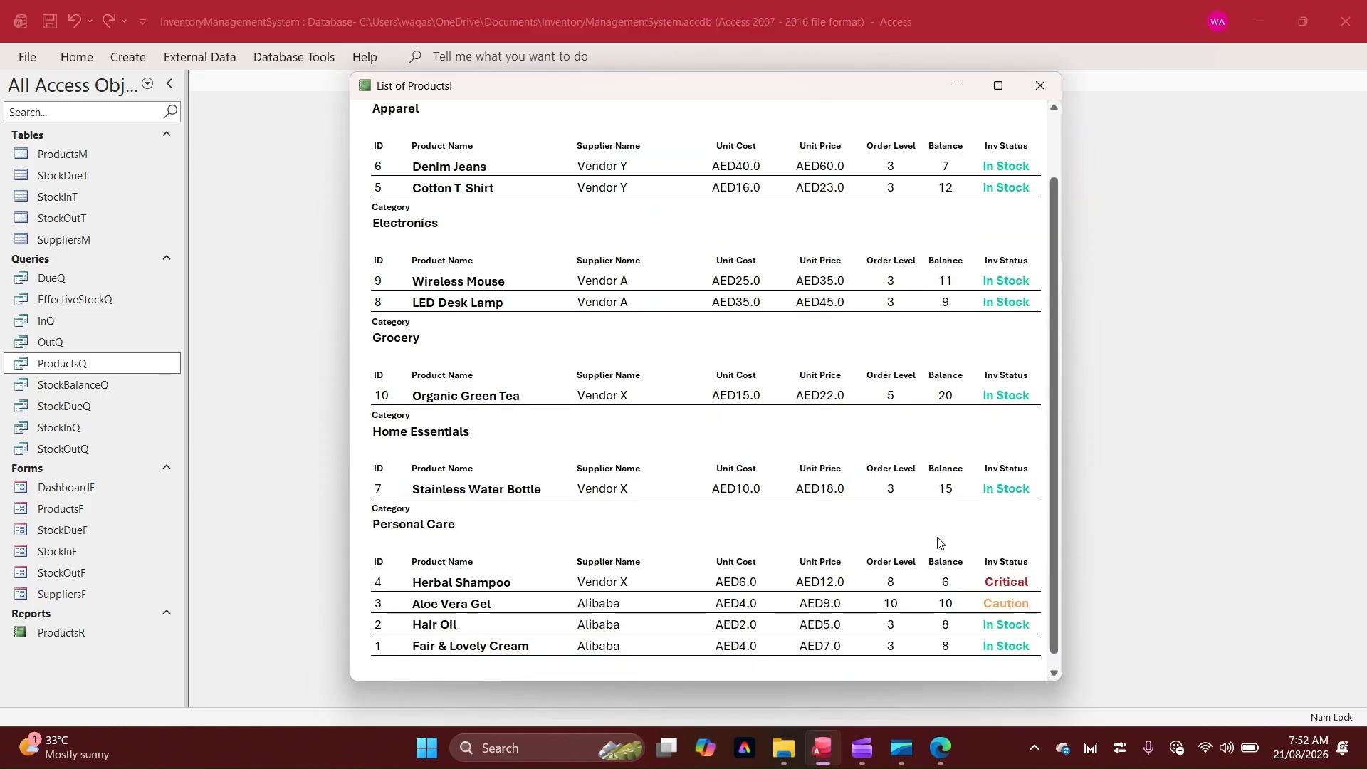
pyautogui.moveTo(956, 603); pyautogui.dragTo(858, 604)
pyautogui.click(1007, 604)
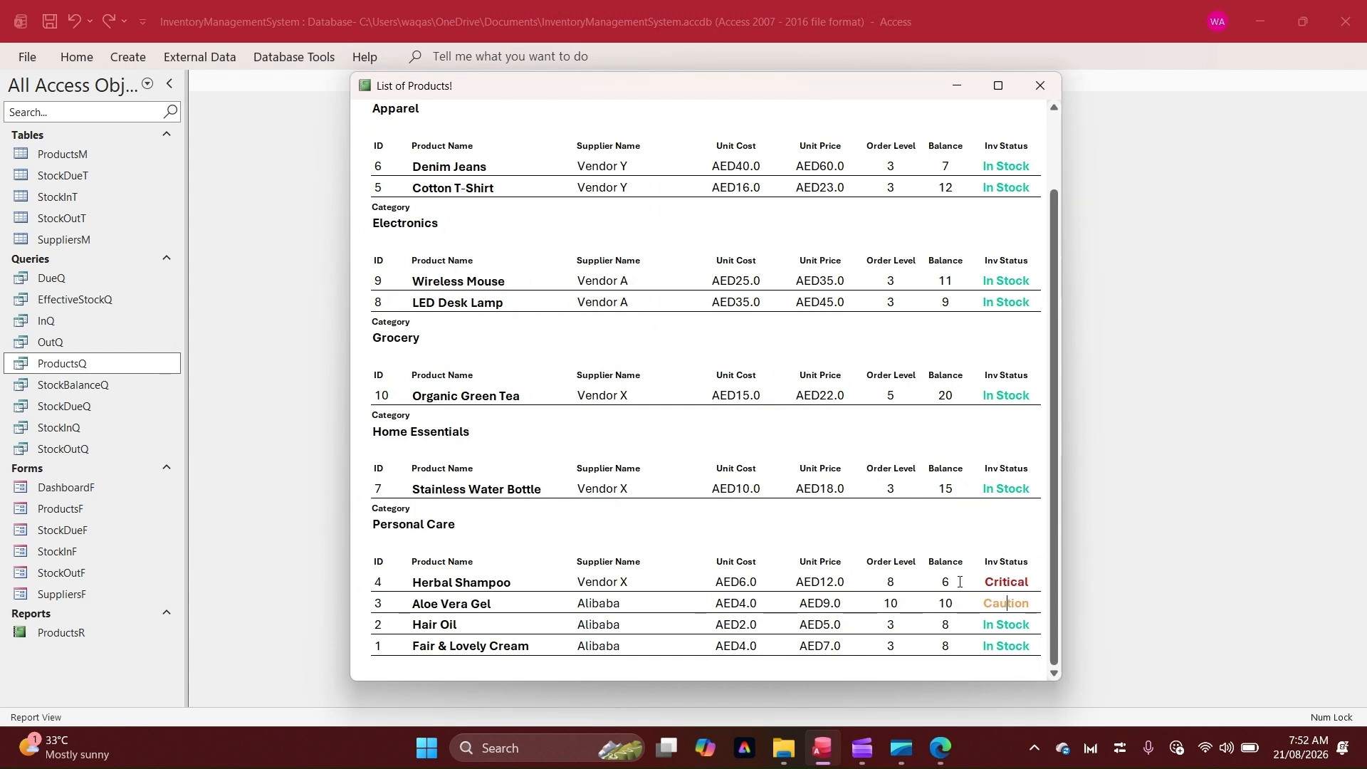
pyautogui.moveTo(958, 582); pyautogui.dragTo(880, 581)
pyautogui.click(1013, 607)
pyautogui.scroll(2, 1013, 607)
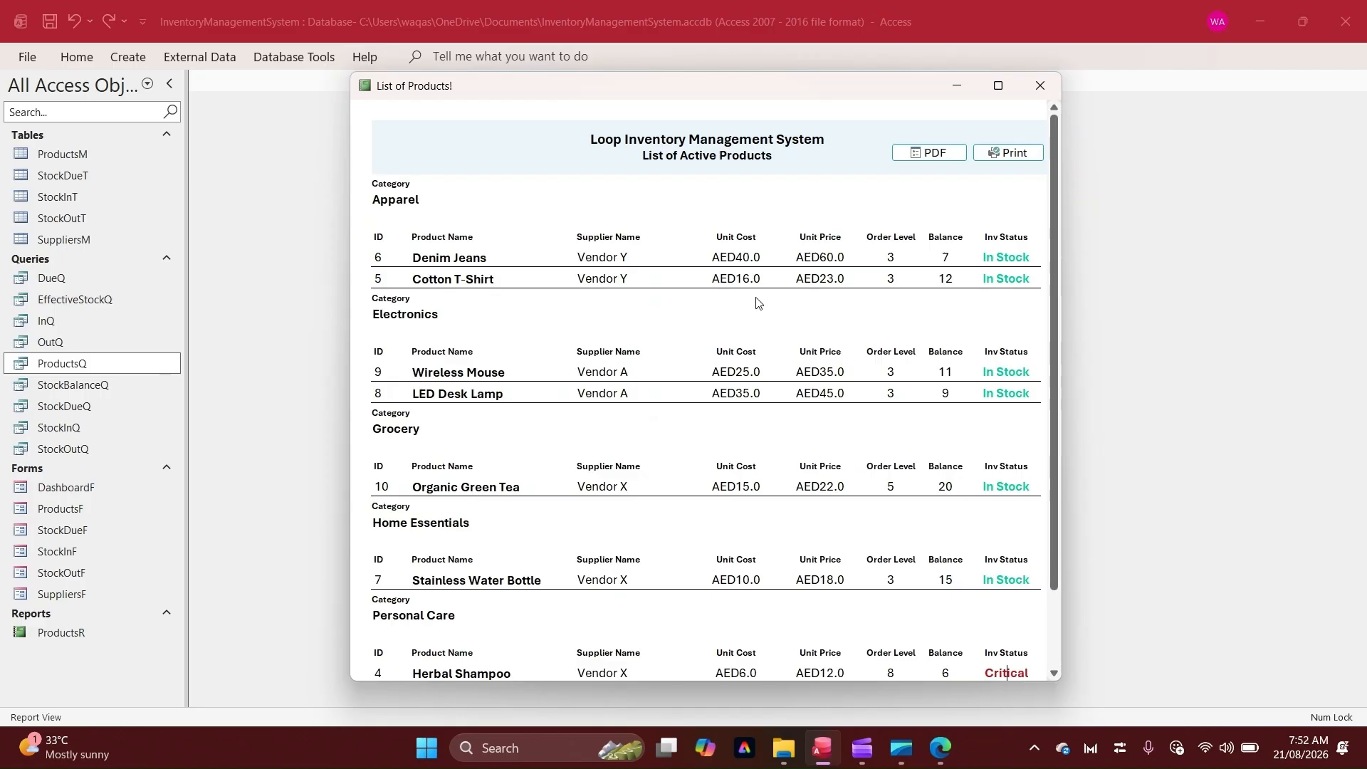
pyautogui.click(766, 282)
pyautogui.scroll(-1, 795, 378)
pyautogui.scroll(1, 797, 378)
pyautogui.click(781, 173)
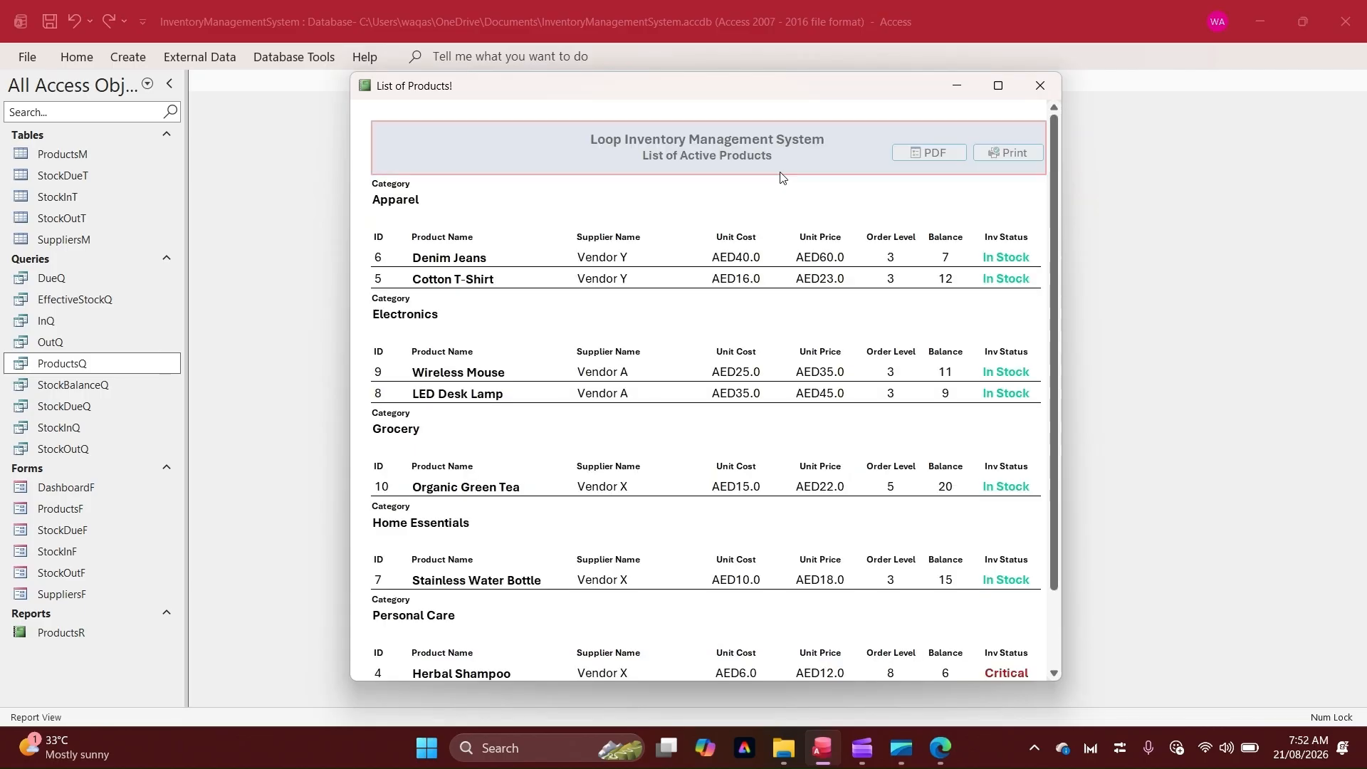
pyautogui.click(770, 217)
pyautogui.click(763, 259)
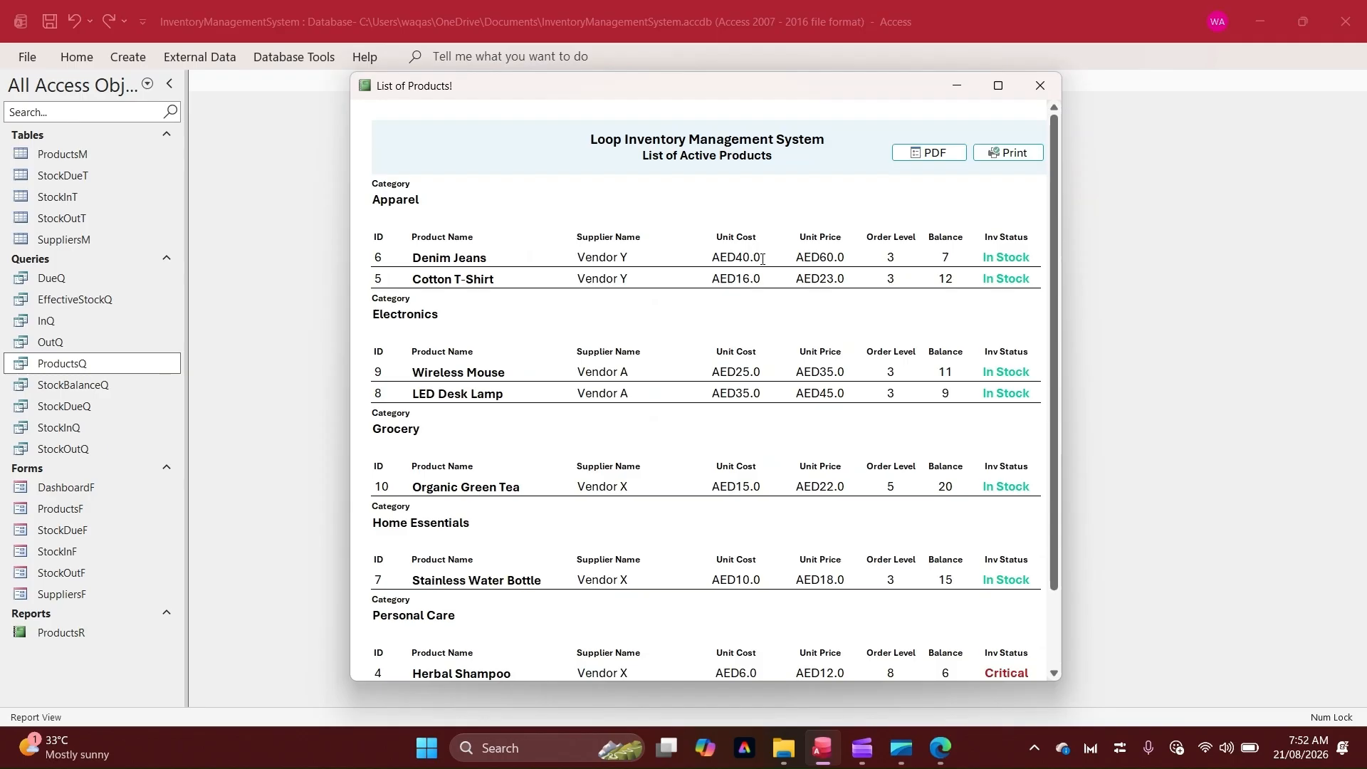